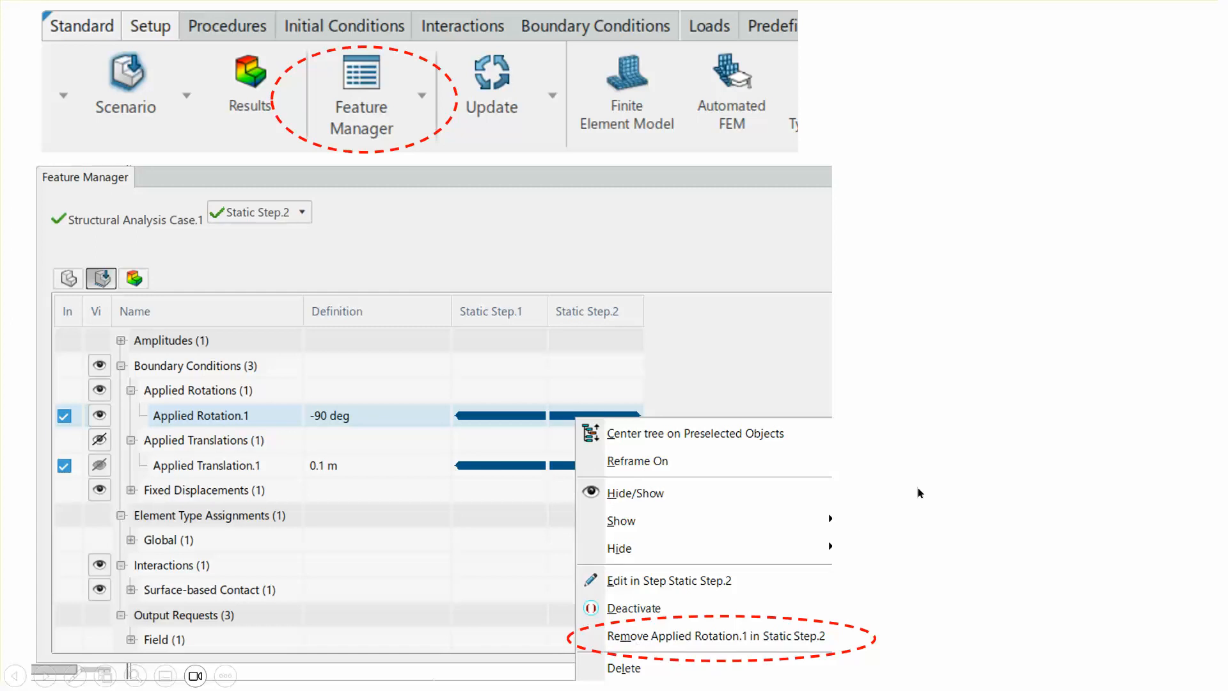
# End the PowerPoint slide show, go back to the title slide, and switch to 3DEXPERIENCE
pyautogui.click(965, 474)
pyautogui.click(965, 474)
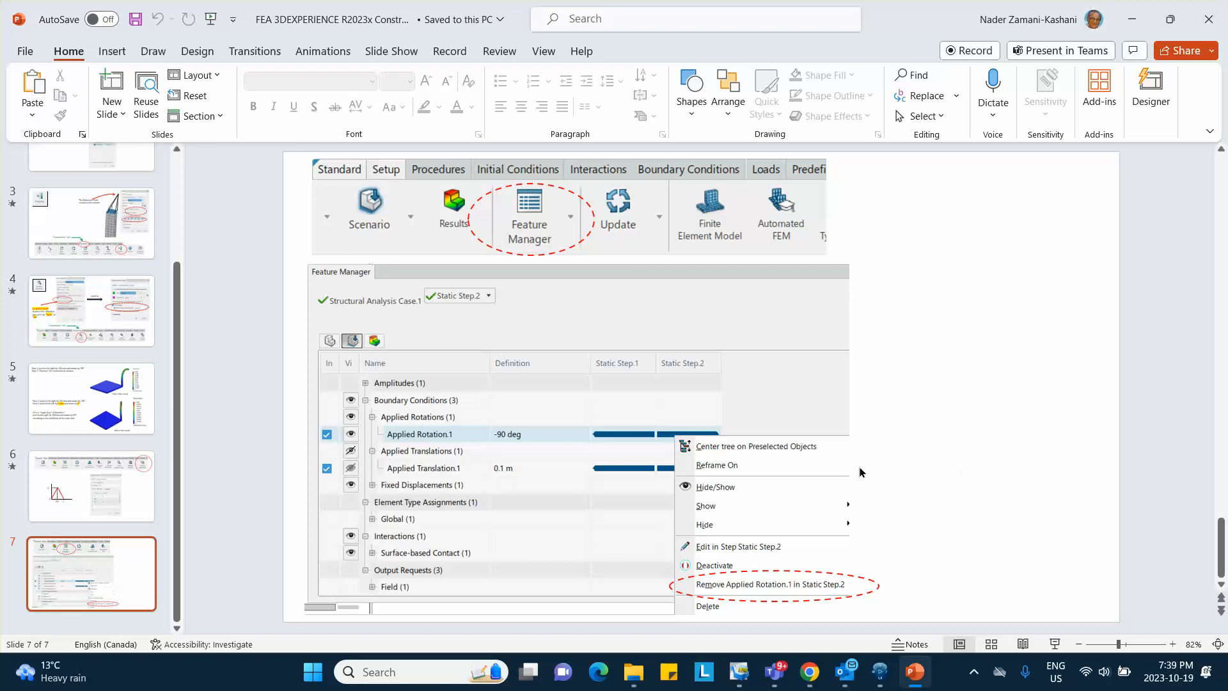
pyautogui.scroll(3, 183, 315)
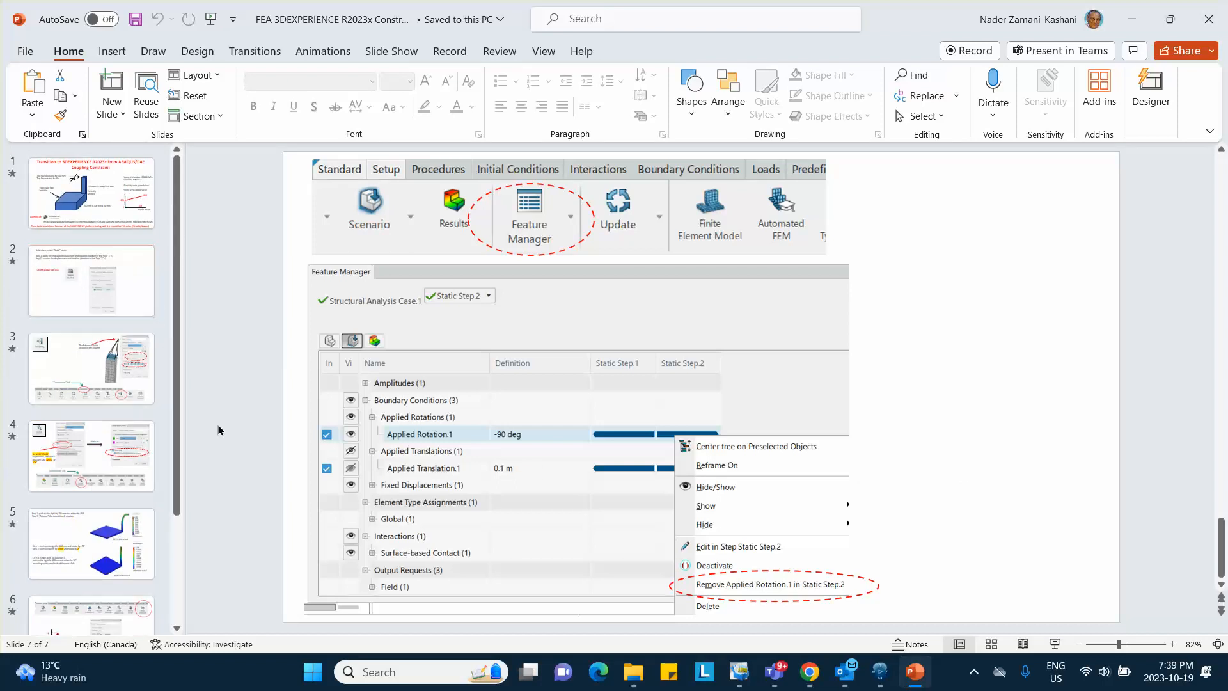
pyautogui.click(125, 208)
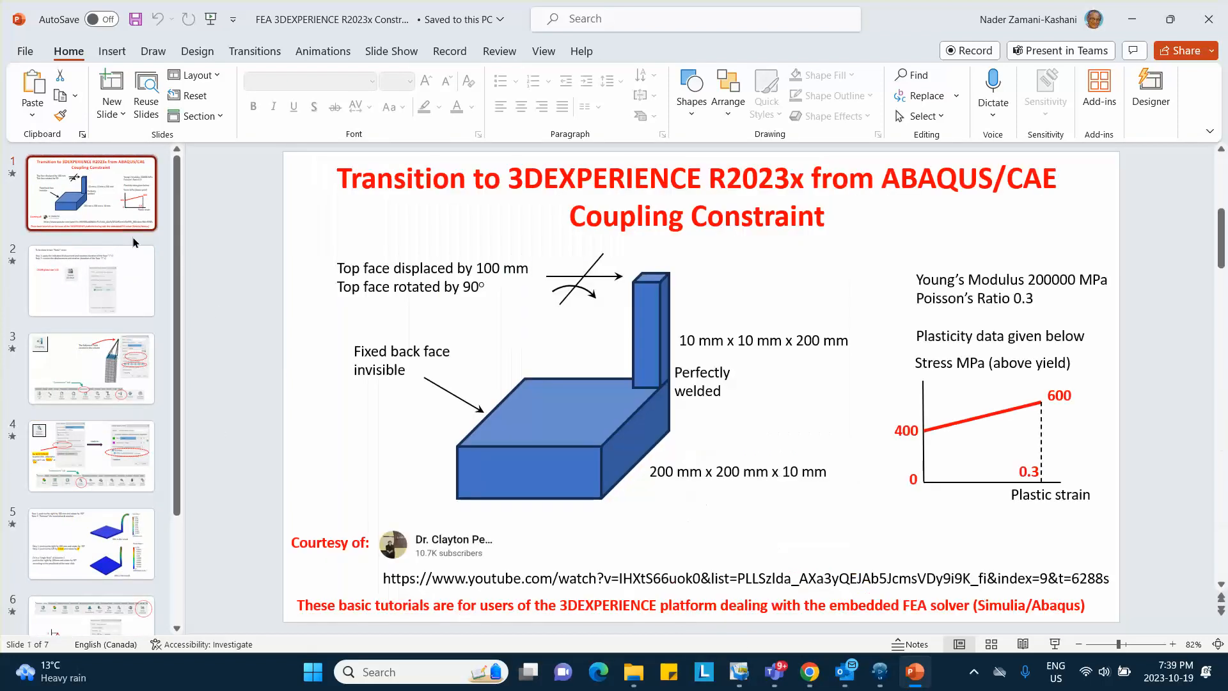
pyautogui.click(880, 677)
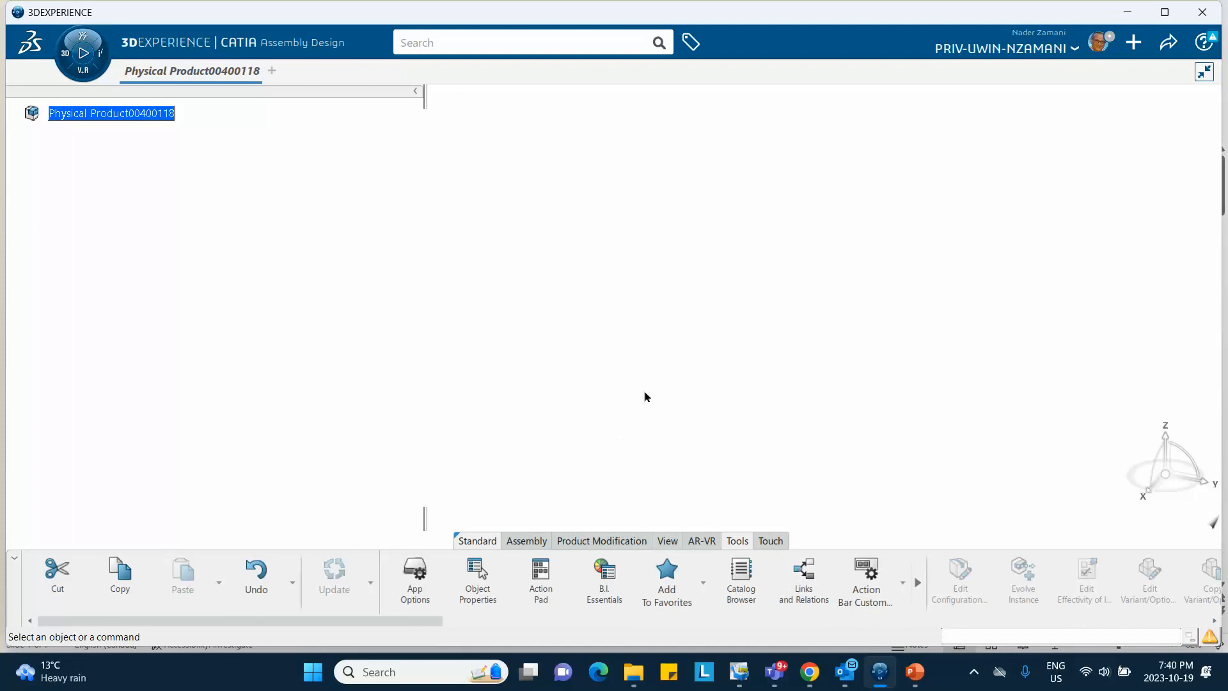
# Insert a 3D Part under the root product and expand it to show its planes and PartBody
pyautogui.click(102, 115)
pyautogui.rightClick(87, 114)
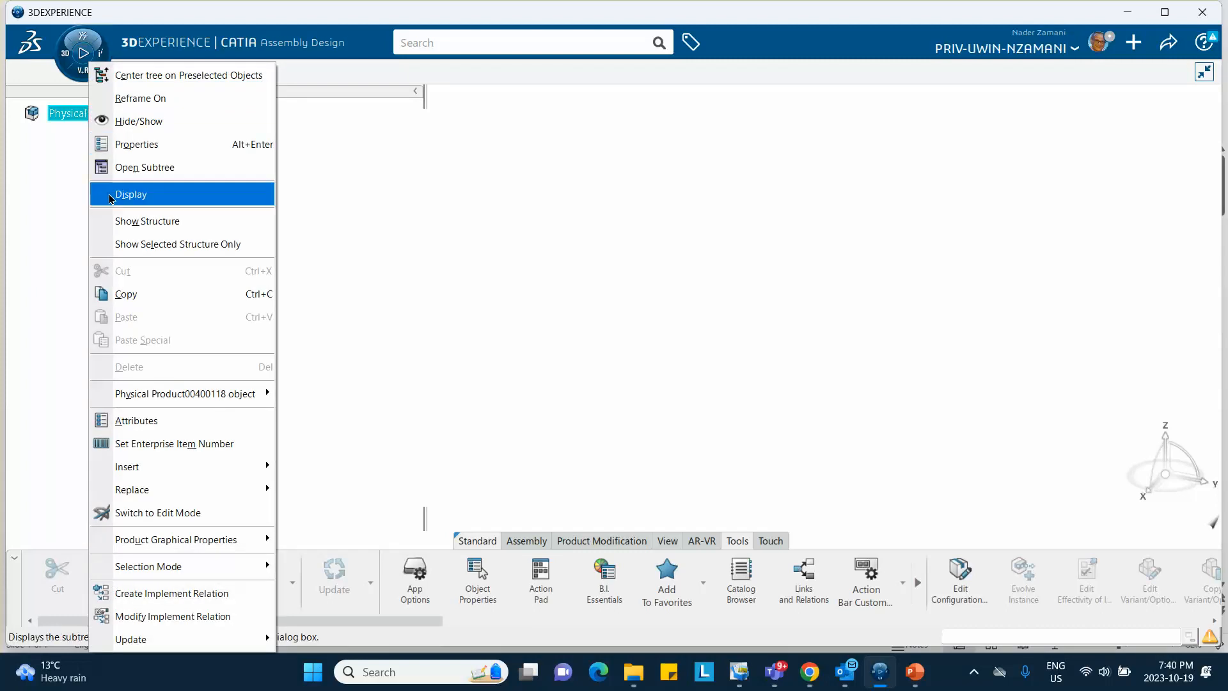
pyautogui.moveTo(177, 475)
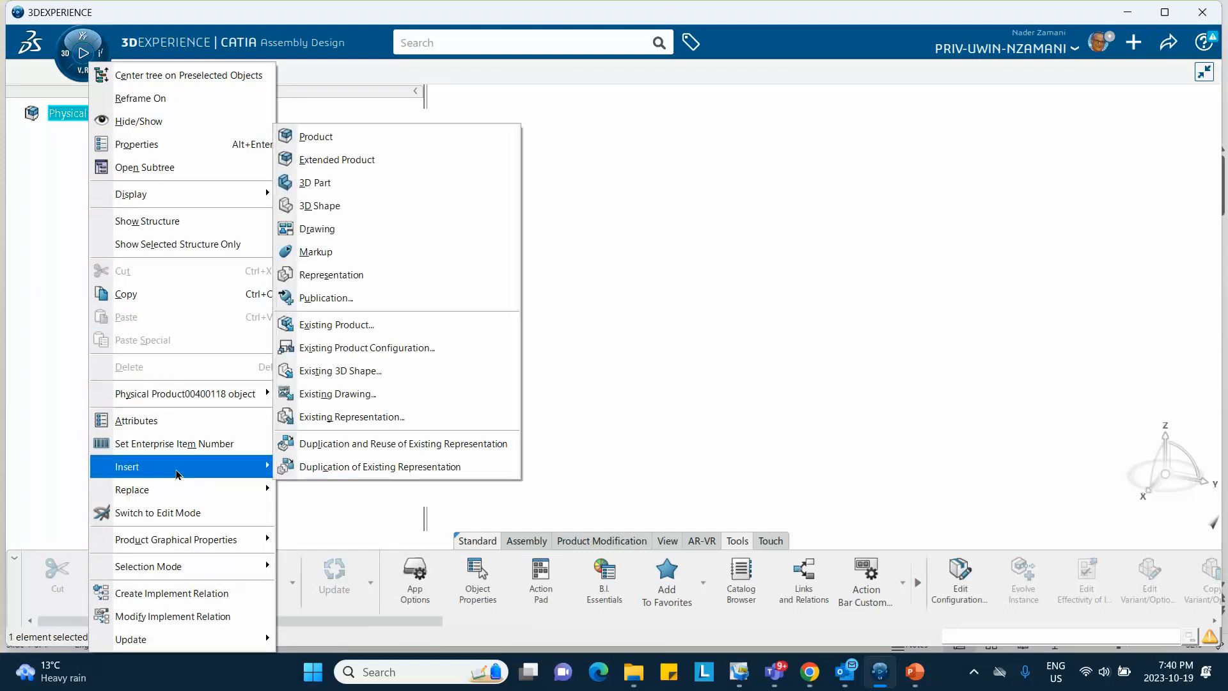
pyautogui.click(349, 192)
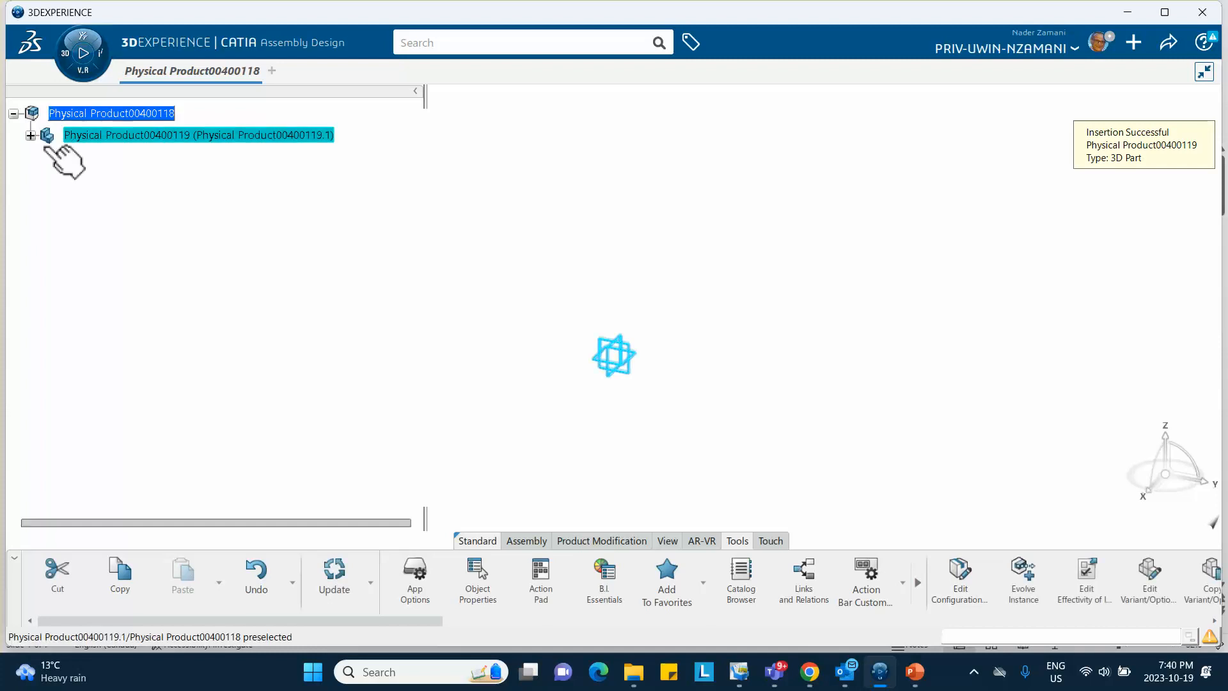
pyautogui.click(30, 135)
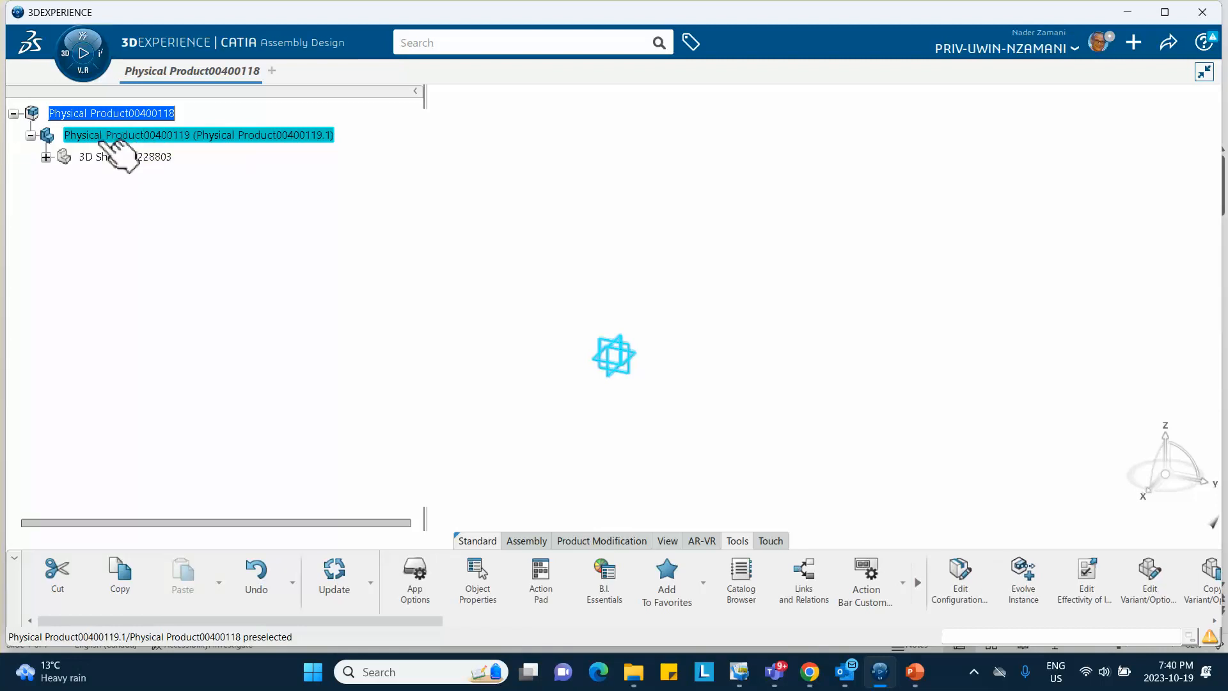
pyautogui.click(45, 157)
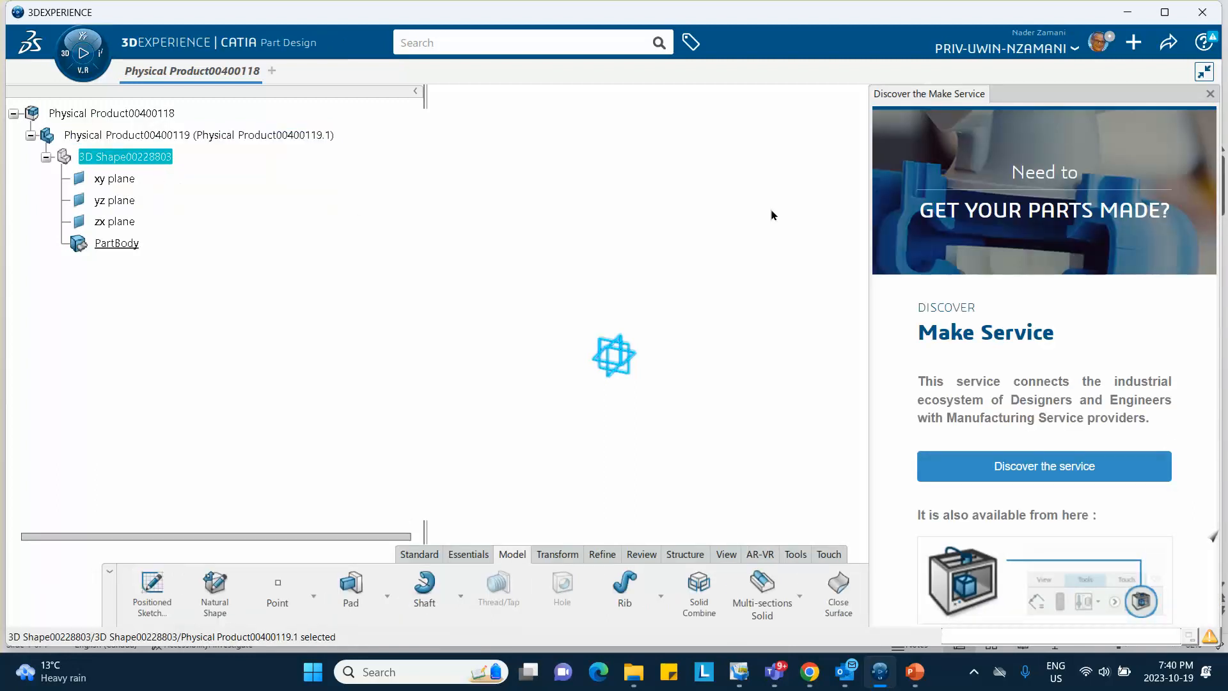
# Start a sketch on the xy plane and draw a rectangle from the origin
pyautogui.click(1207, 94)
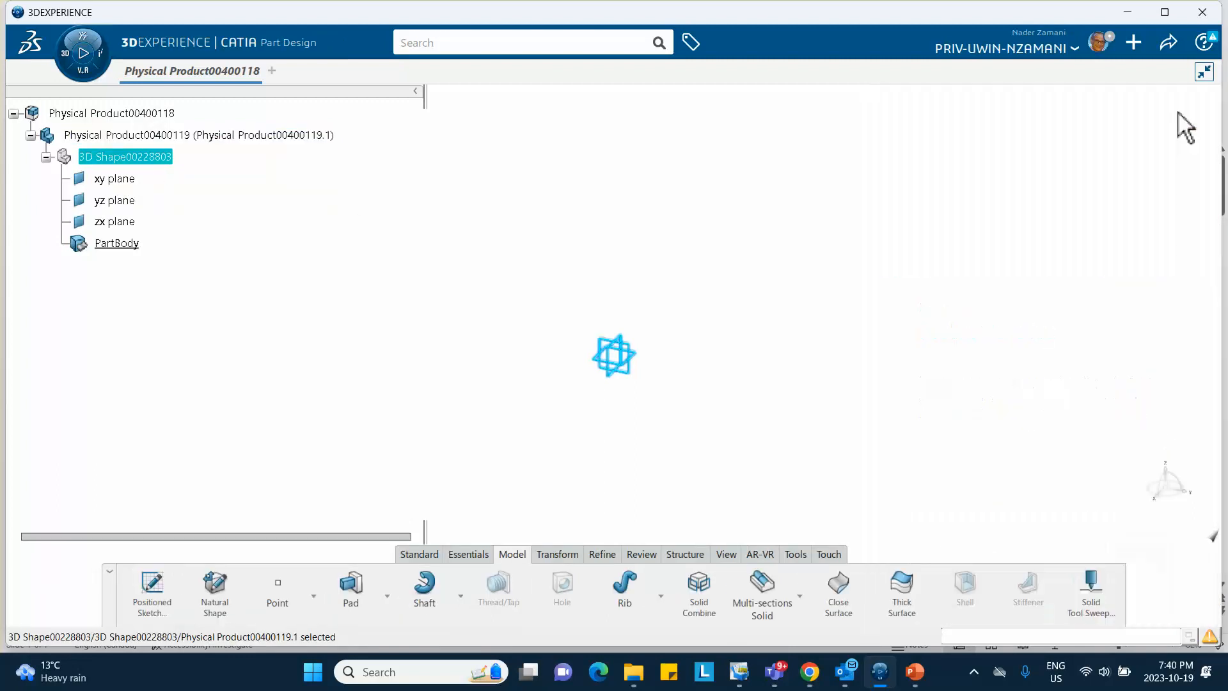
pyautogui.click(642, 353)
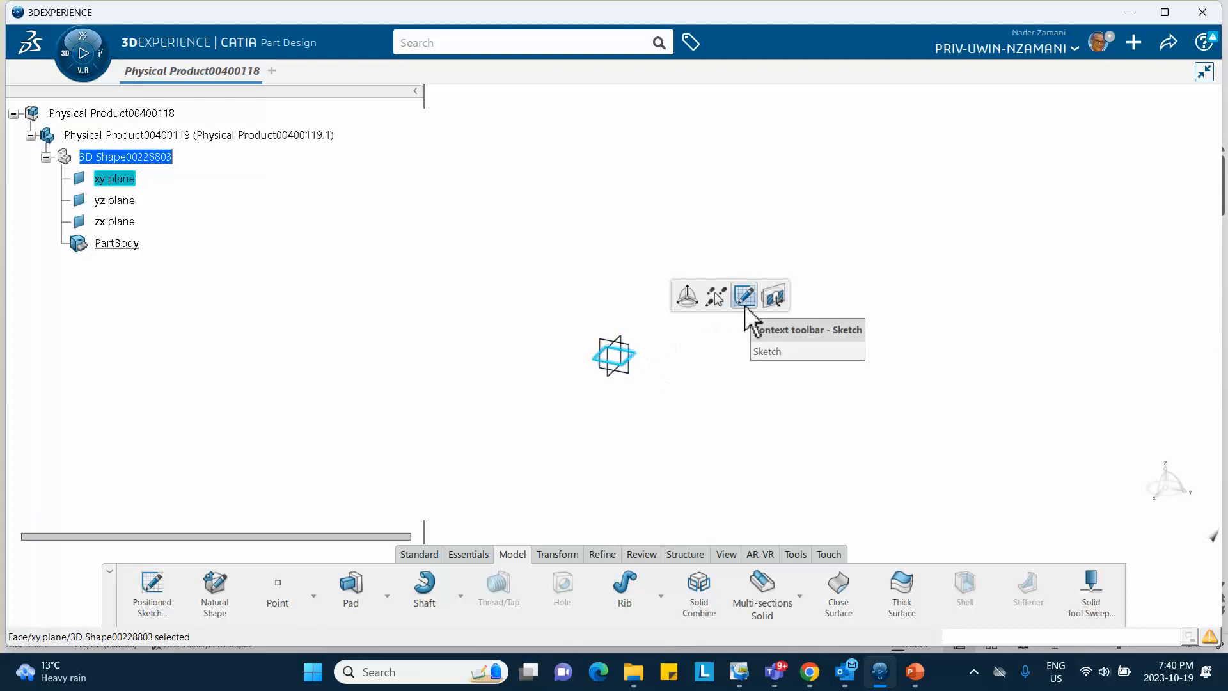
pyautogui.click(745, 298)
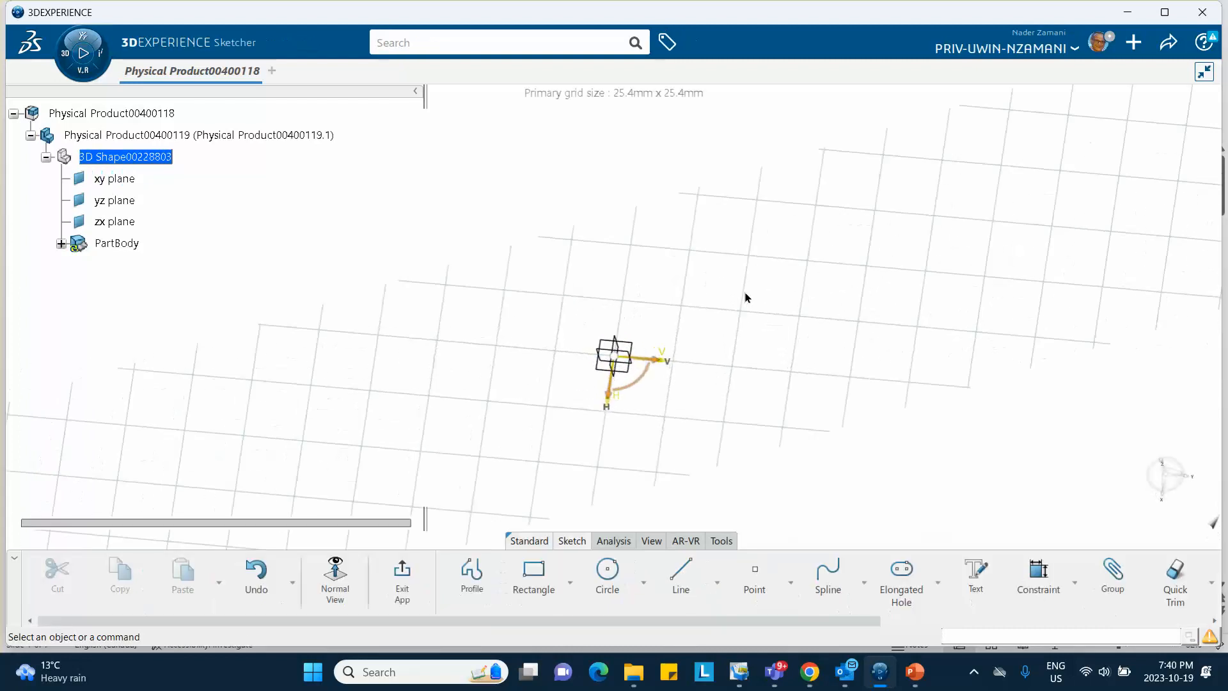
pyautogui.moveTo(721, 293)
pyautogui.mouseDown(button='middle')
pyautogui.moveTo(647, 200)
pyautogui.moveTo(556, 144)
pyautogui.mouseUp(button='middle')
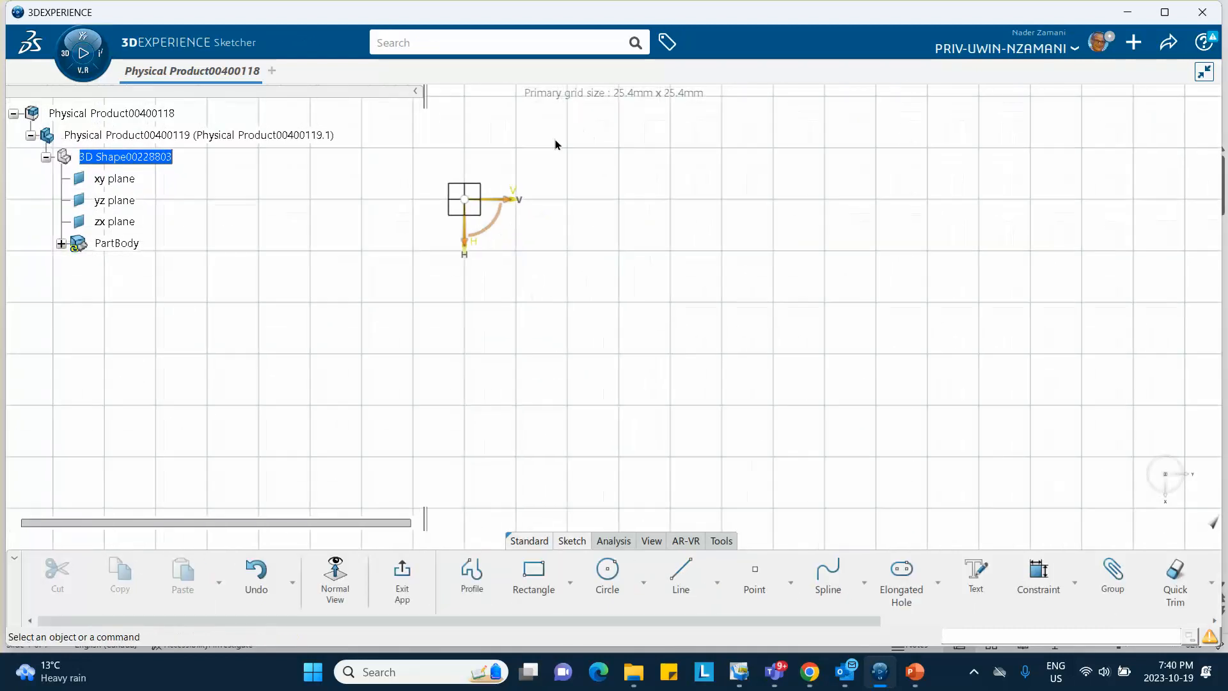
pyautogui.click(534, 579)
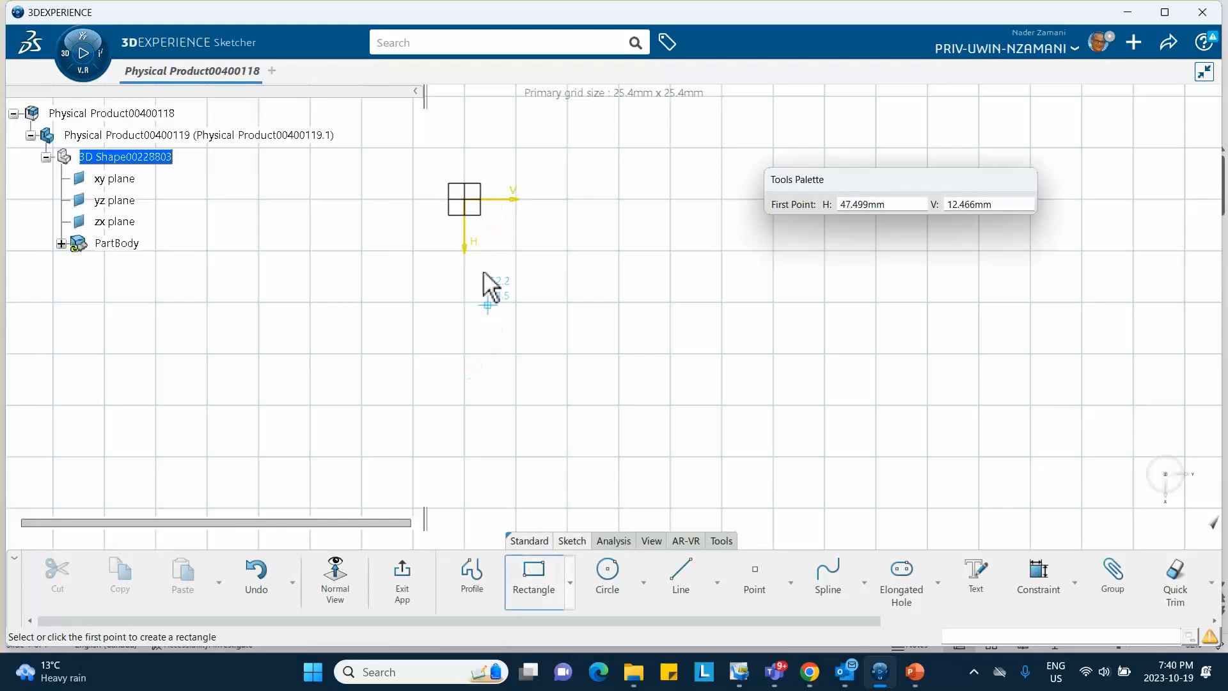
pyautogui.click(466, 200)
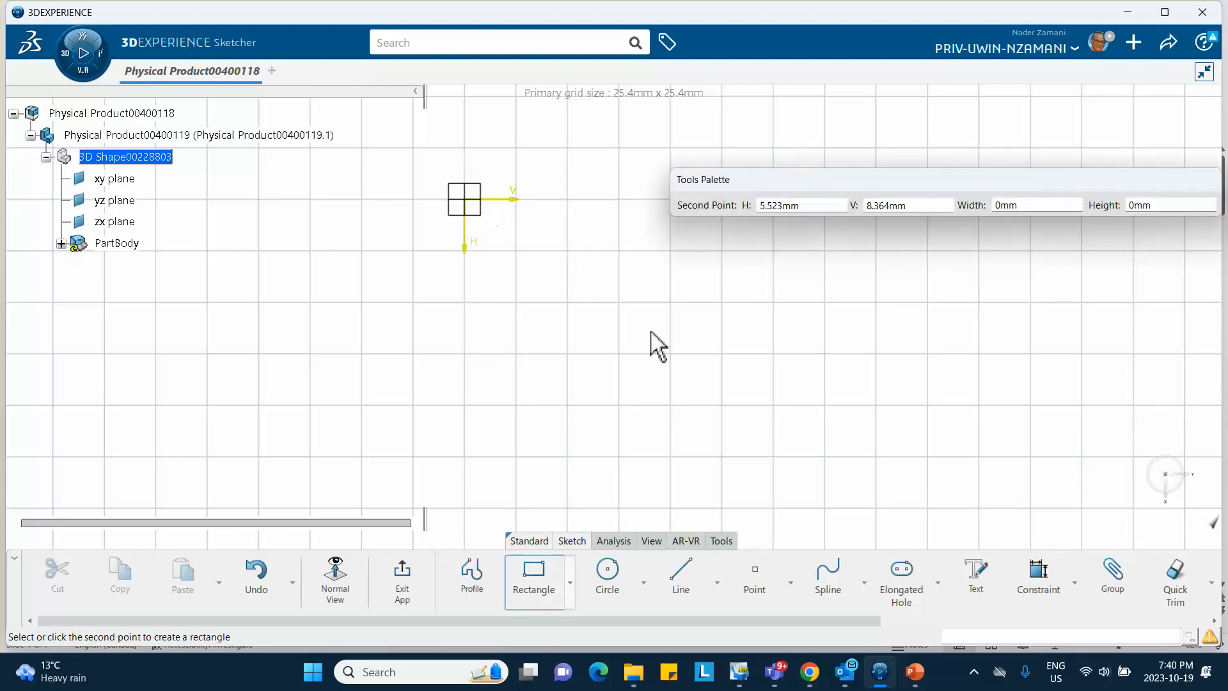
pyautogui.click(796, 448)
# Dimension the rectangle's height and width to 200 each
pyautogui.click(1042, 580)
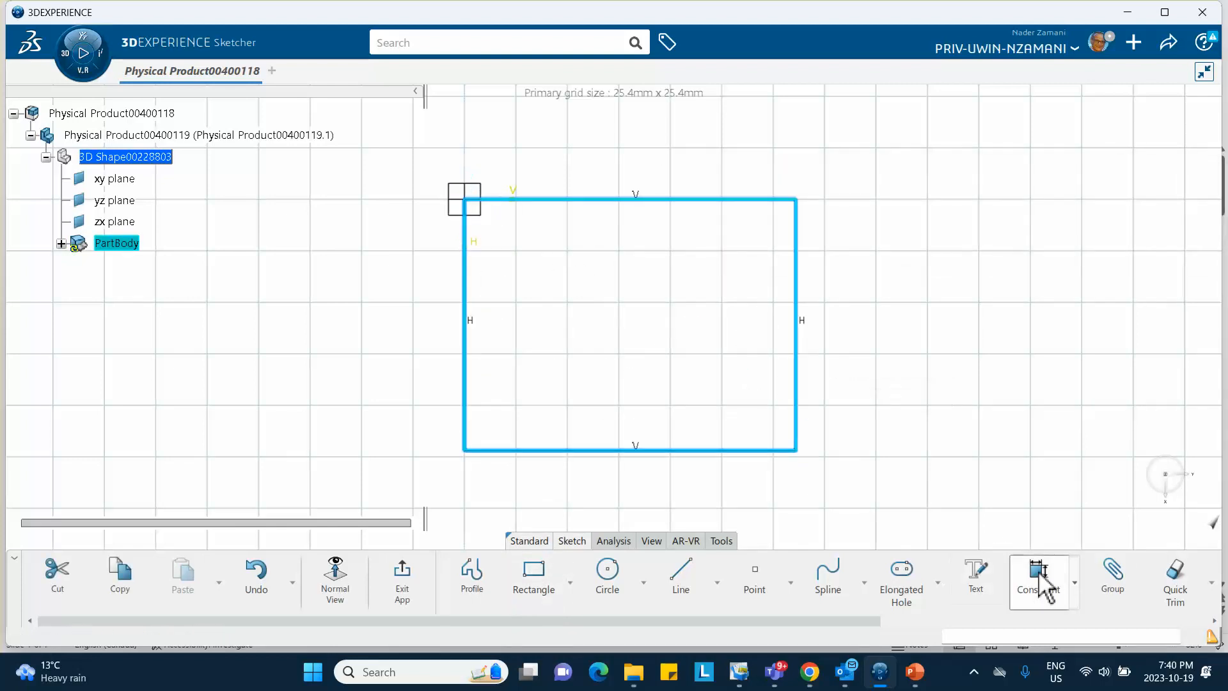
pyautogui.click(810, 320)
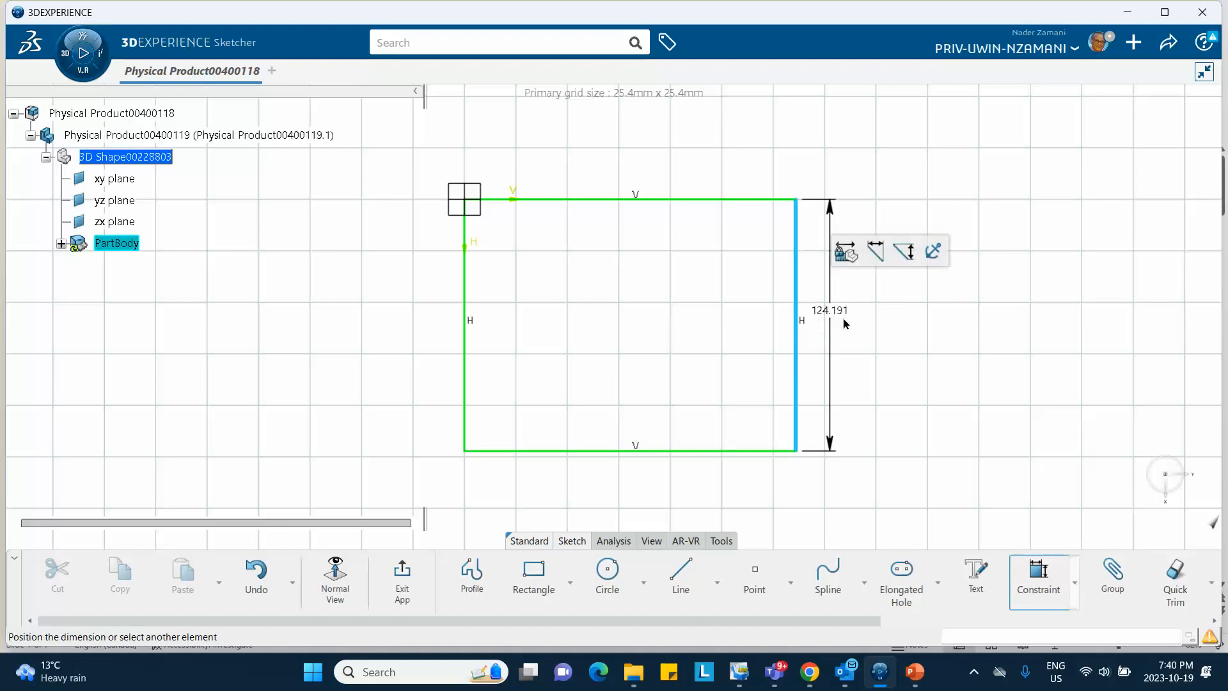
pyautogui.click(845, 324)
pyautogui.write('20')
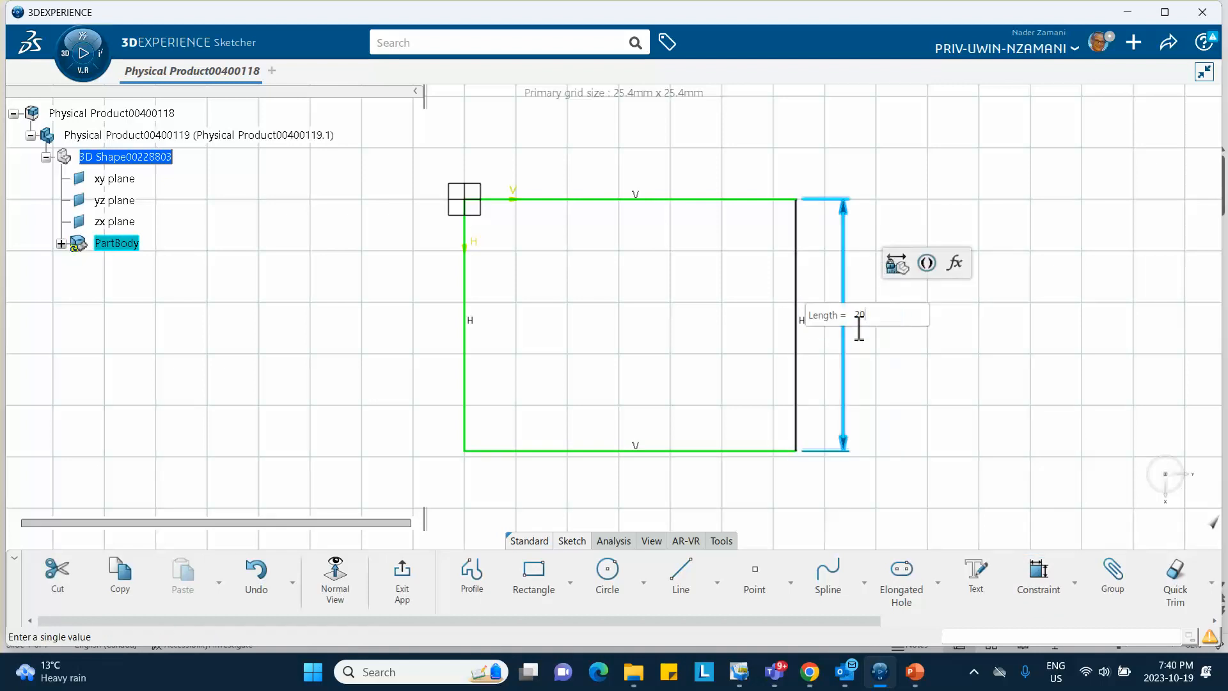
pyautogui.write('0')
pyautogui.press('Return')
pyautogui.click(675, 199)
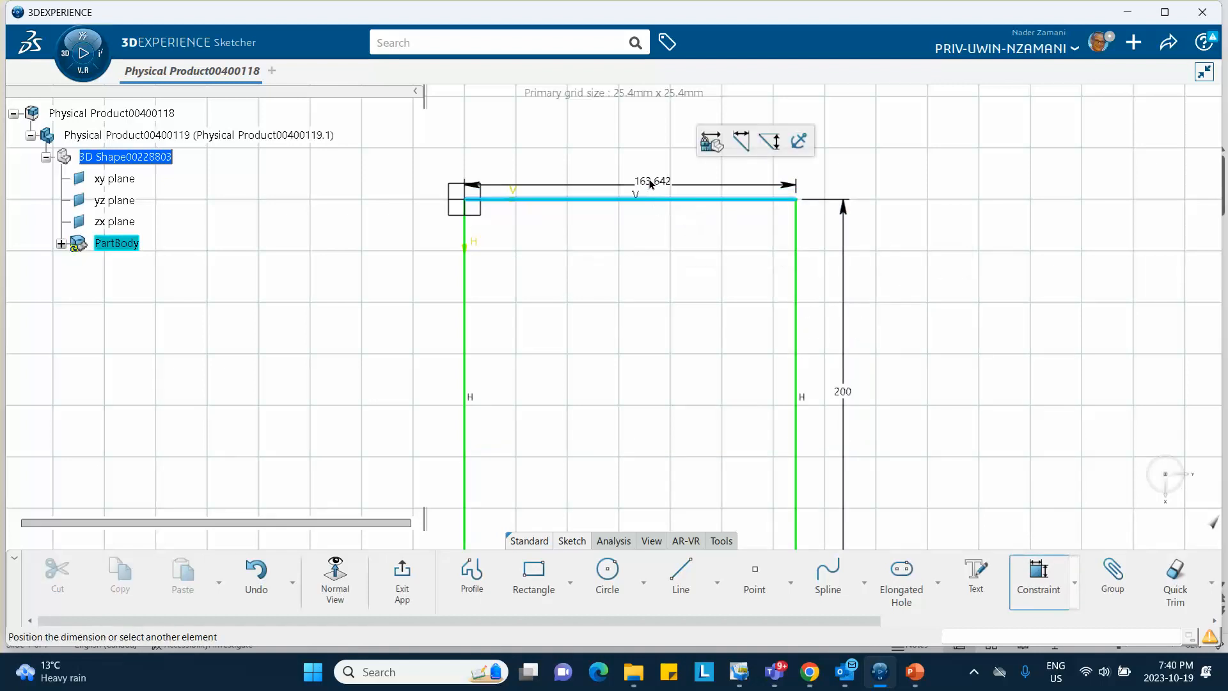
pyautogui.click(636, 161)
pyautogui.write('200')
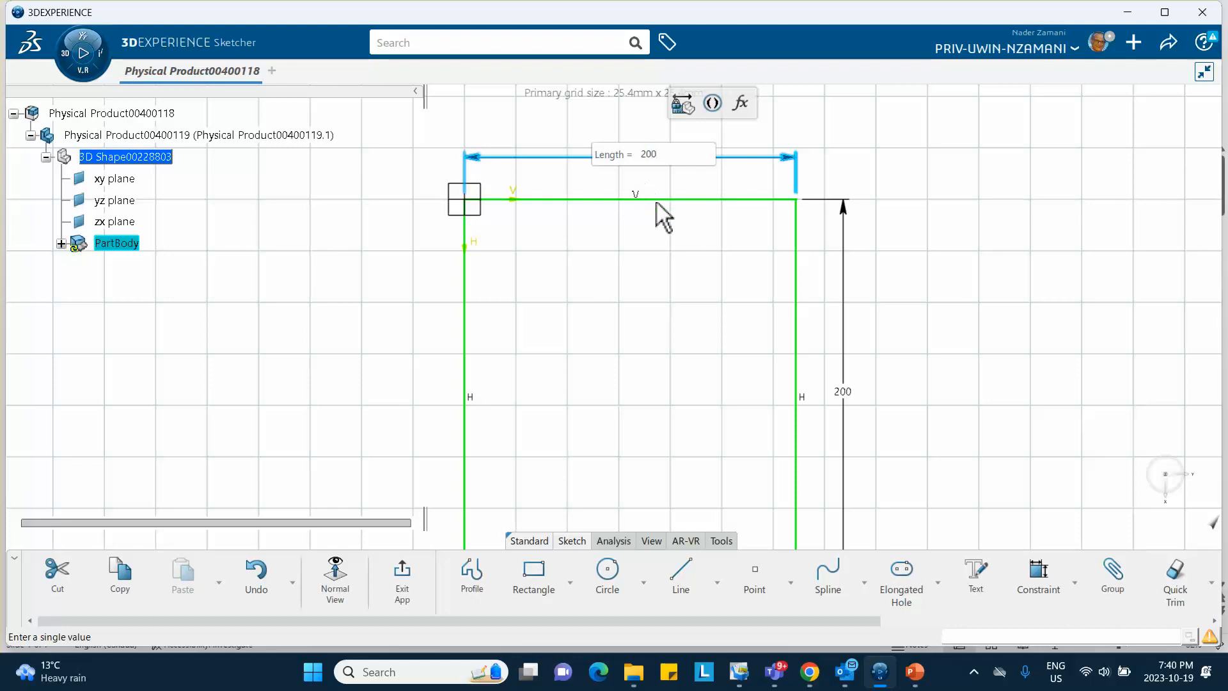
pyautogui.press('Return')
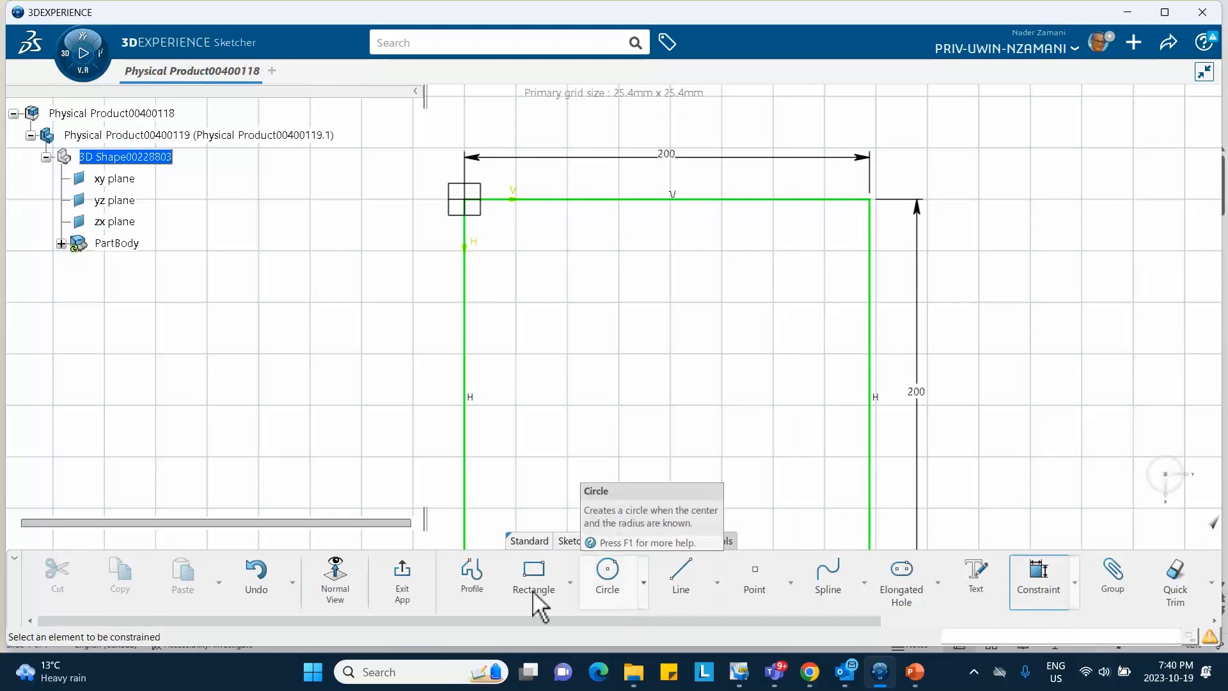
# Exit the sketch and pad it 10 mm thick into a square plate
pyautogui.click(403, 579)
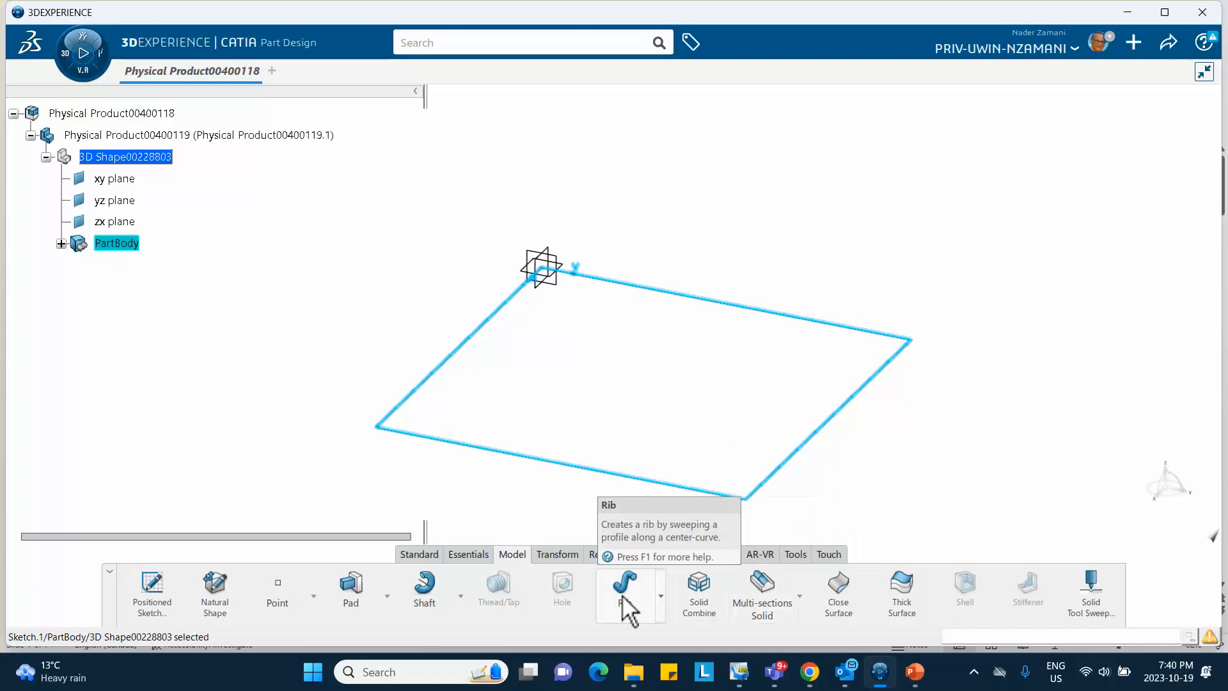
pyautogui.click(351, 595)
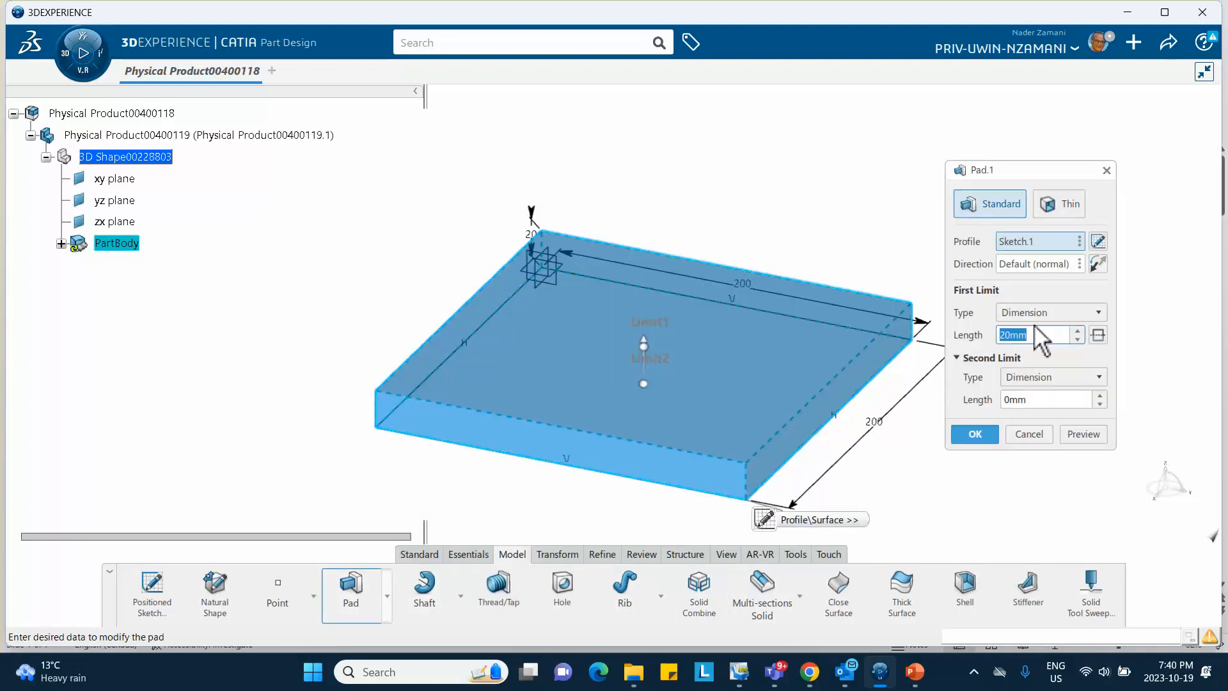
pyautogui.write('2')
pyautogui.press('BackSpace')
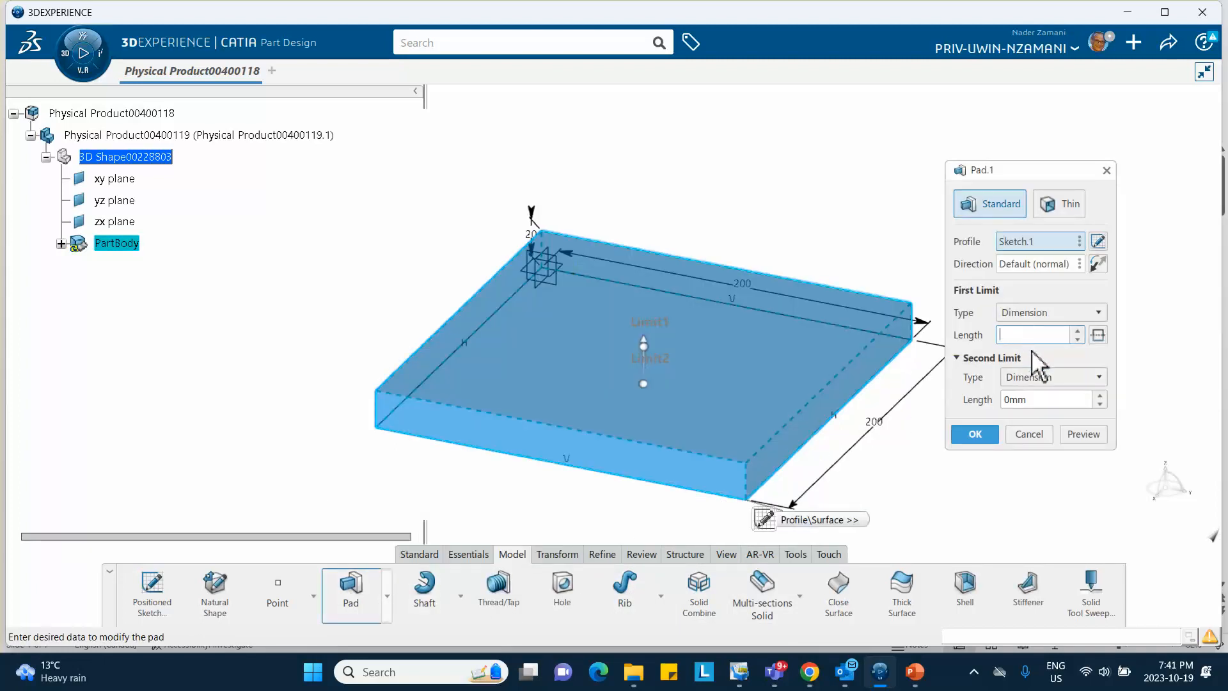
pyautogui.write('10')
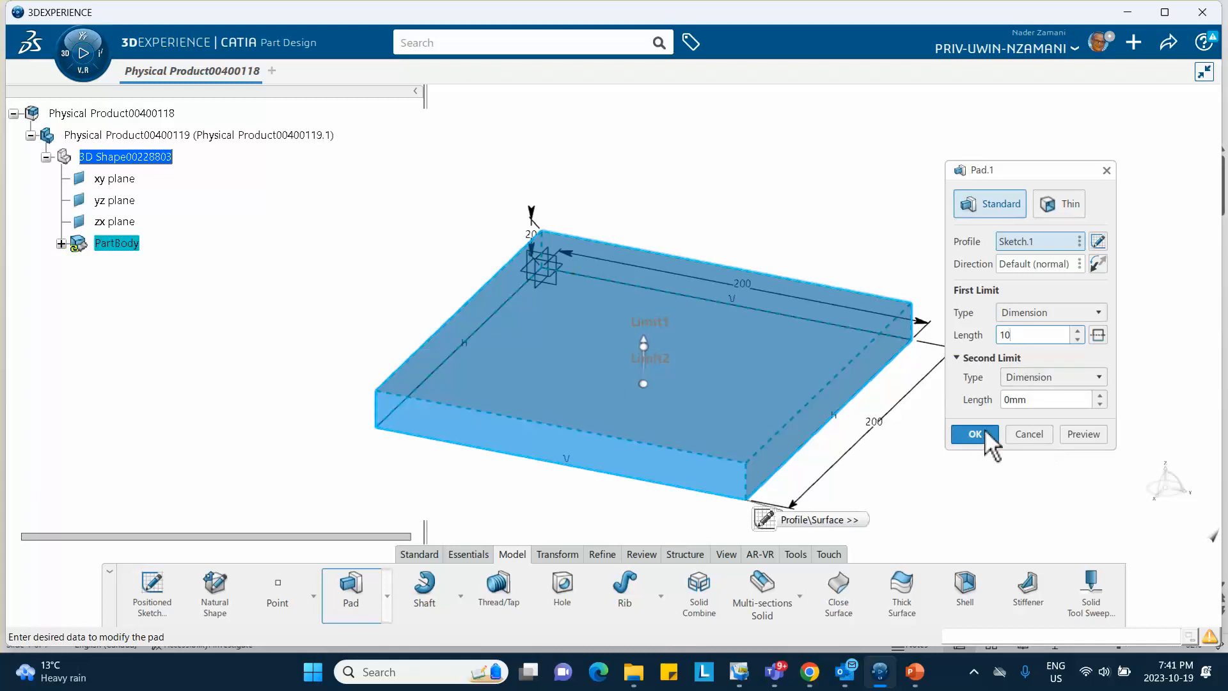
pyautogui.click(977, 435)
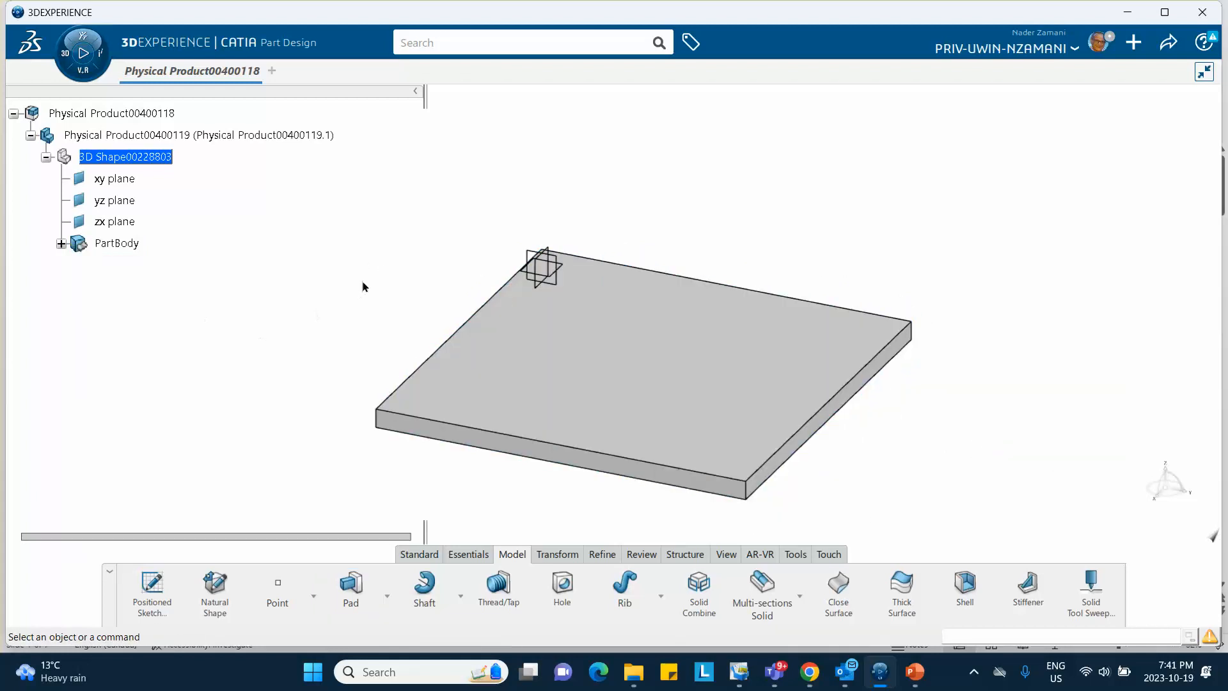
pyautogui.moveTo(362, 286); pyautogui.dragTo(359, 209, button='middle')
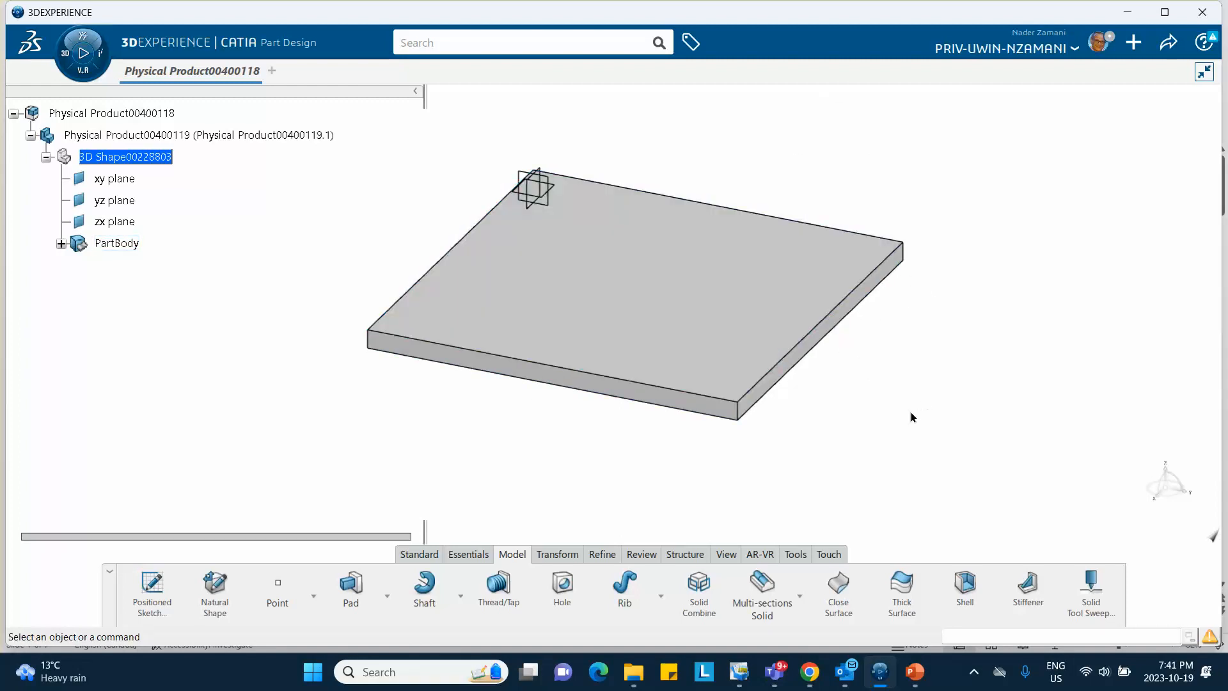
# Create core material 'steel Oct 19 2023' with Simulation Domain ticked, then close the Material Browser
pyautogui.click(795, 554)
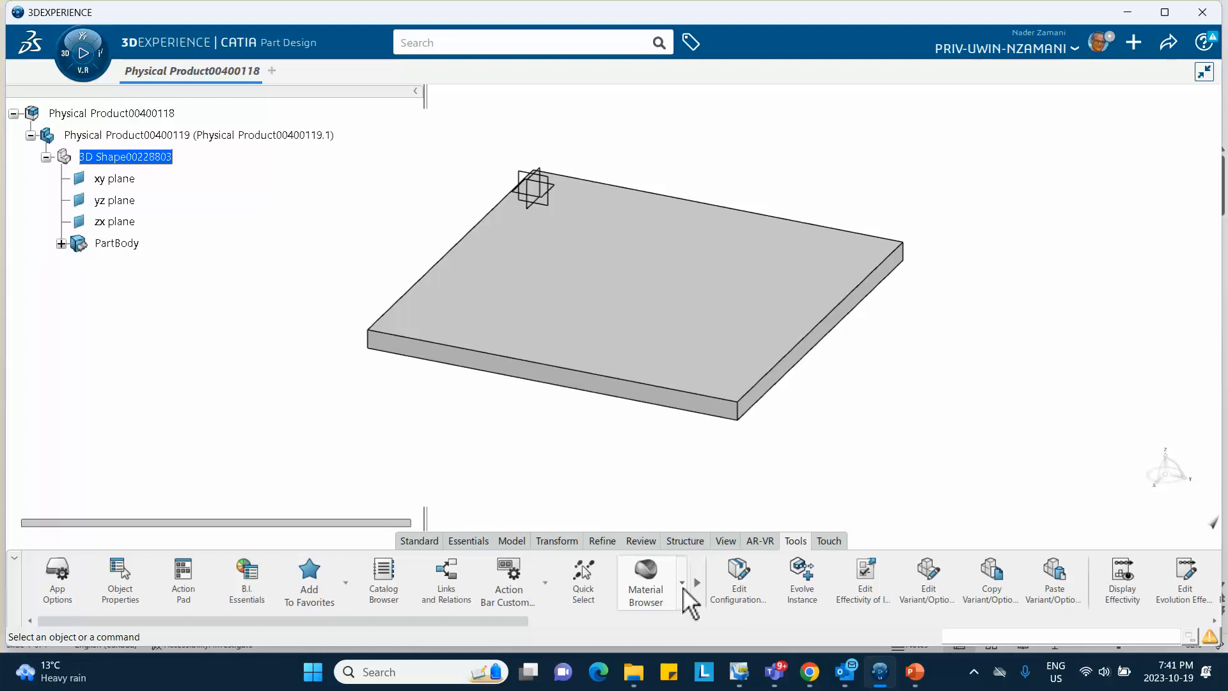
pyautogui.click(683, 585)
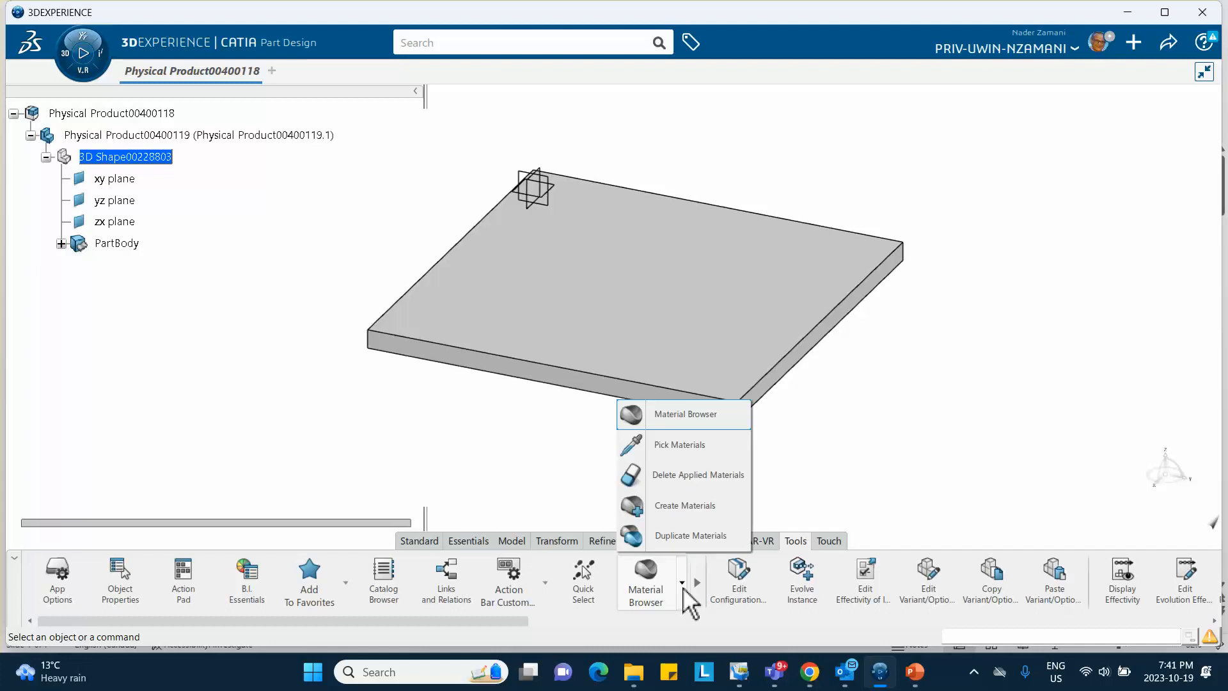
pyautogui.click(673, 506)
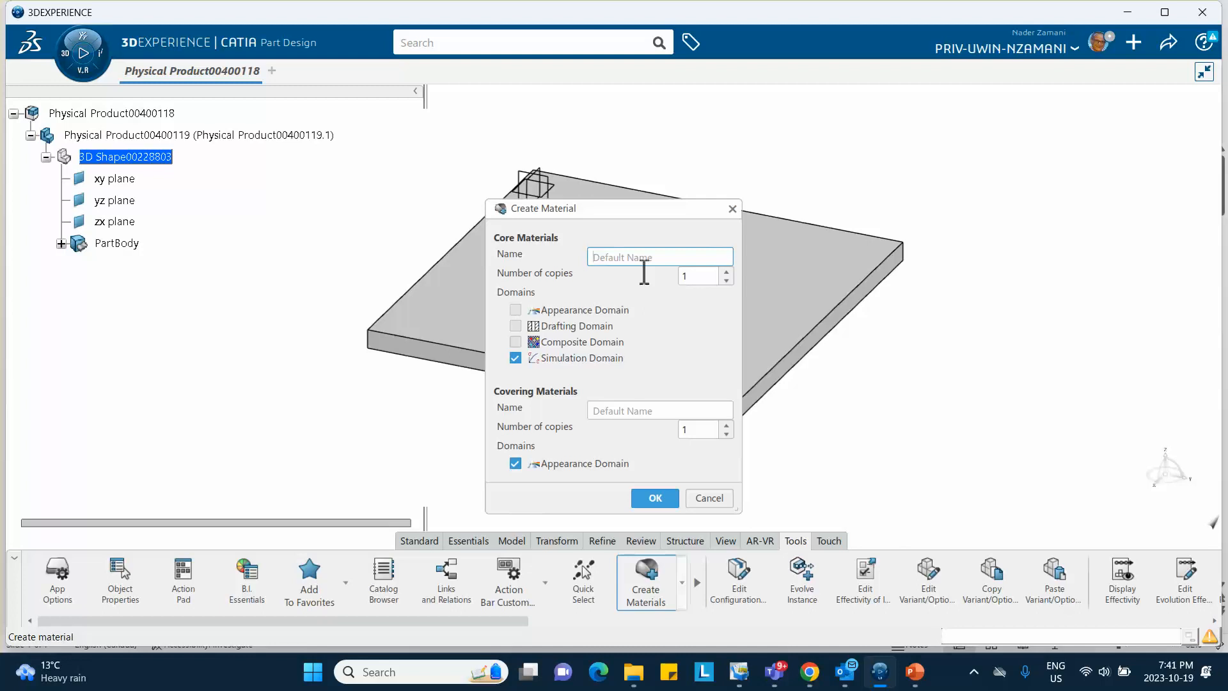
pyautogui.write('steel Oct 19 2023')
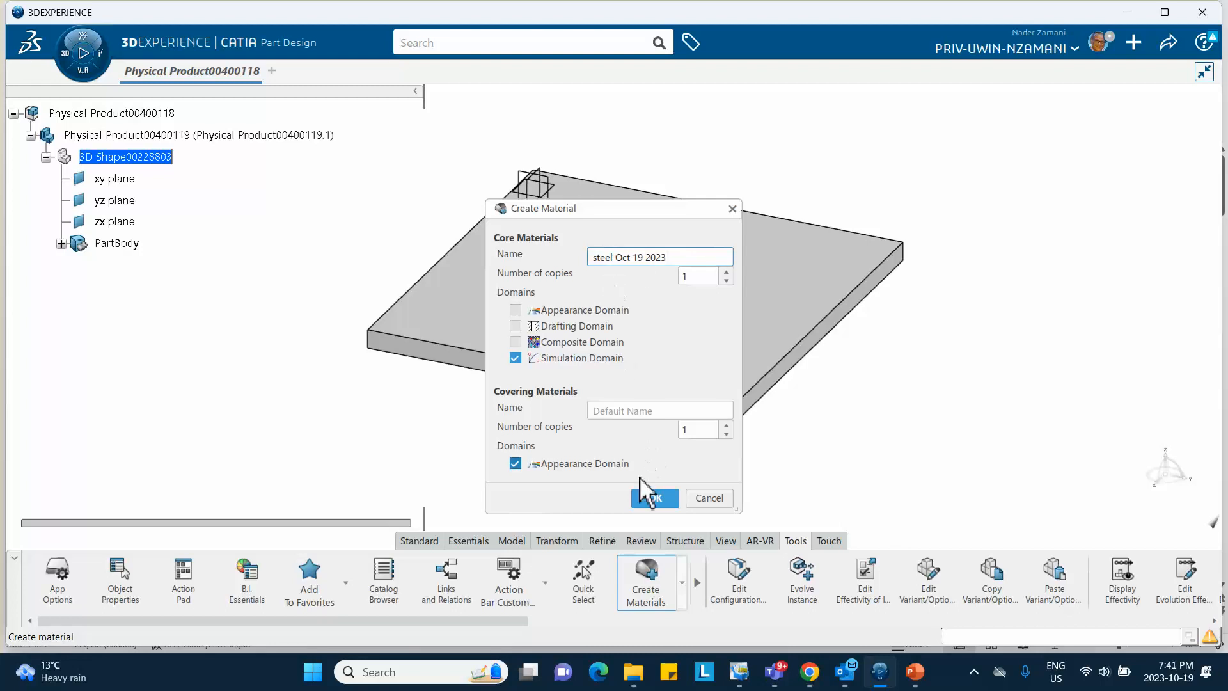
pyautogui.click(650, 499)
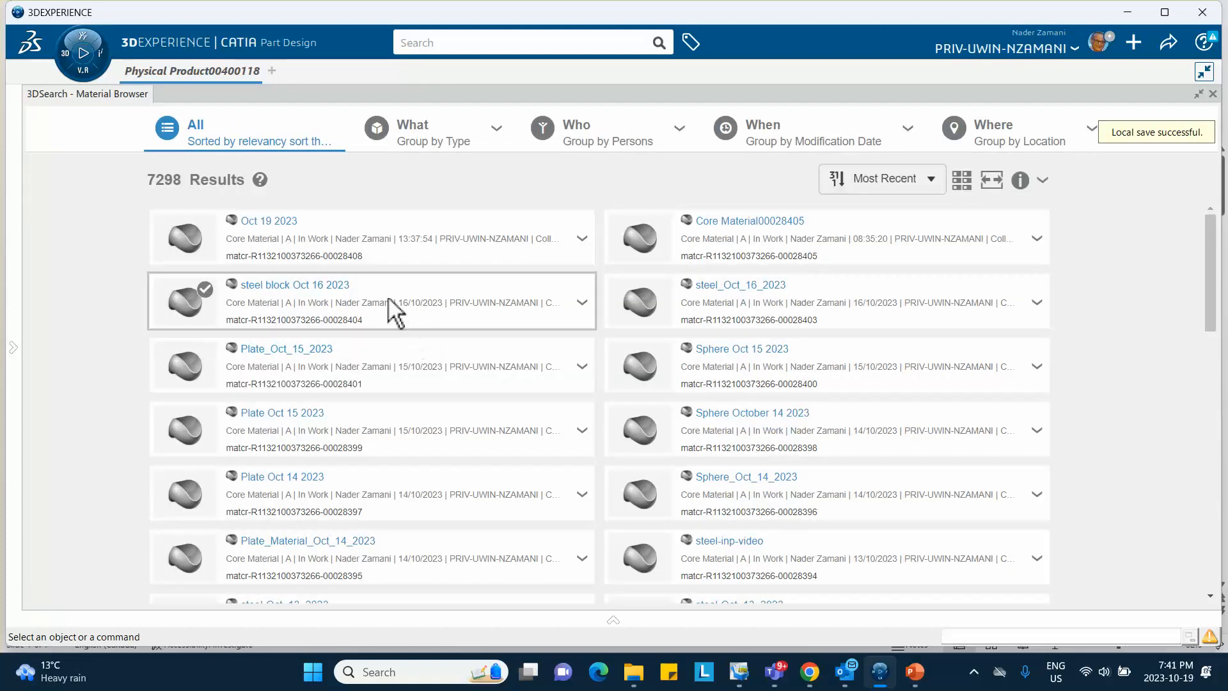
pyautogui.click(585, 243)
pyautogui.click(583, 242)
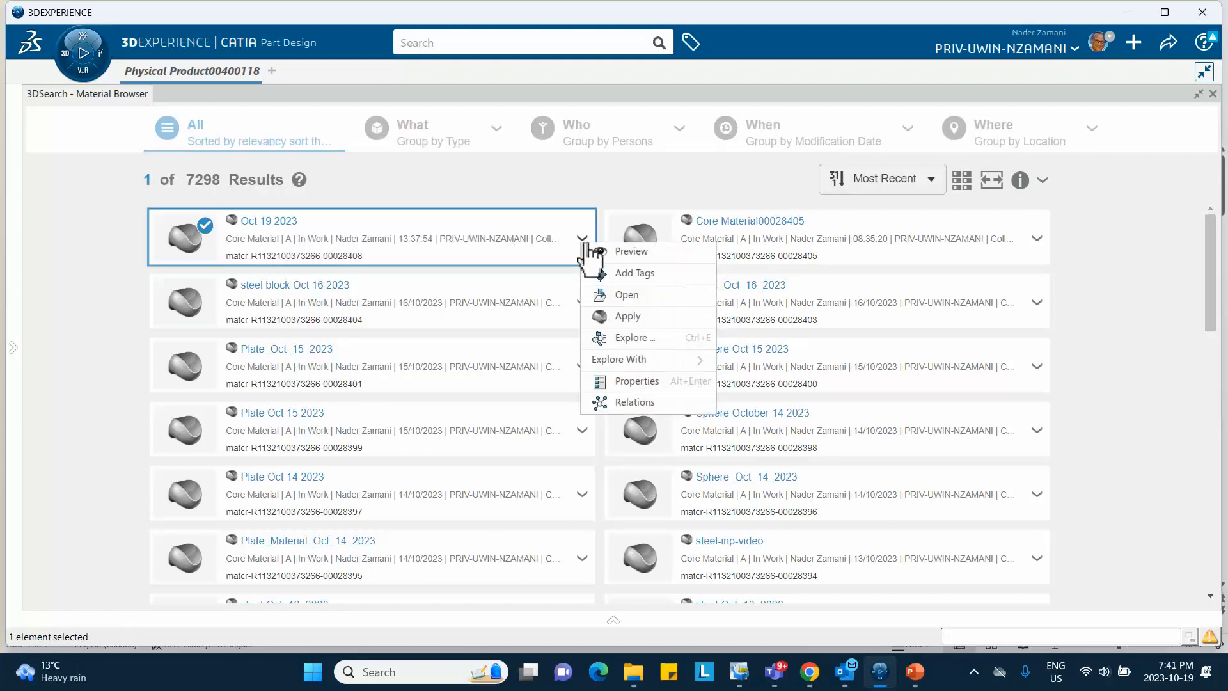
pyautogui.click(91, 286)
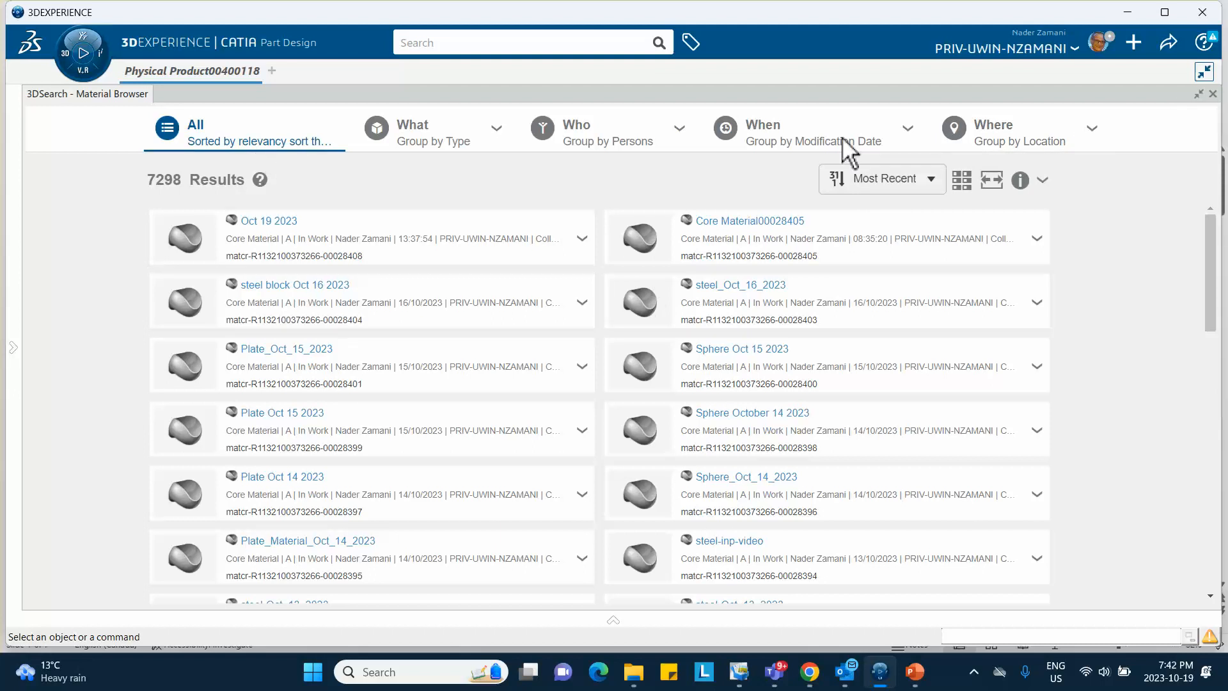
pyautogui.click(1213, 93)
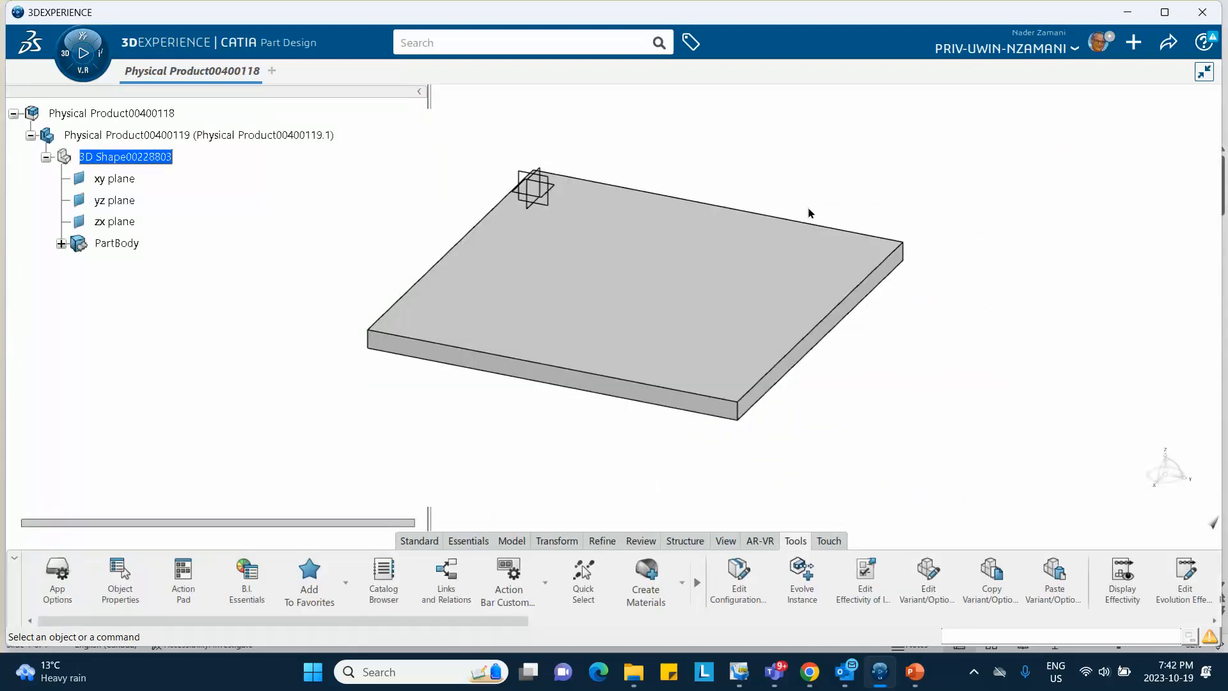
# Apply steel Oct 19 2023 from the Material Browser to Physical Product00400119
pyautogui.click(682, 583)
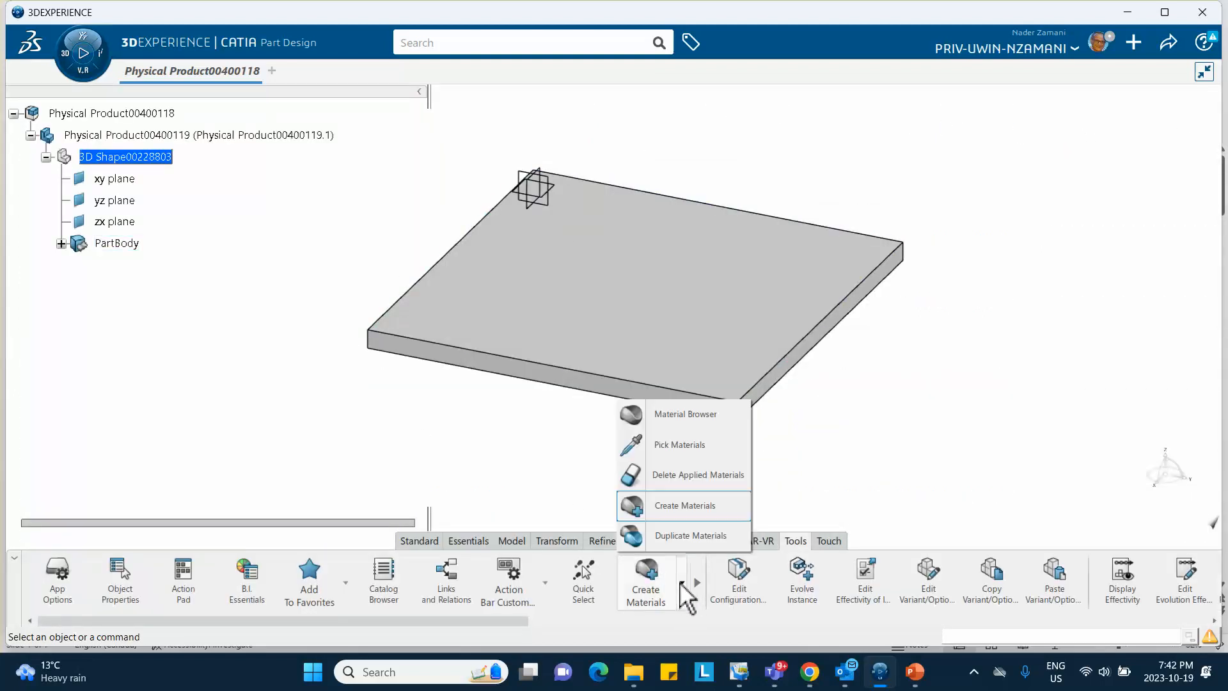
pyautogui.click(686, 414)
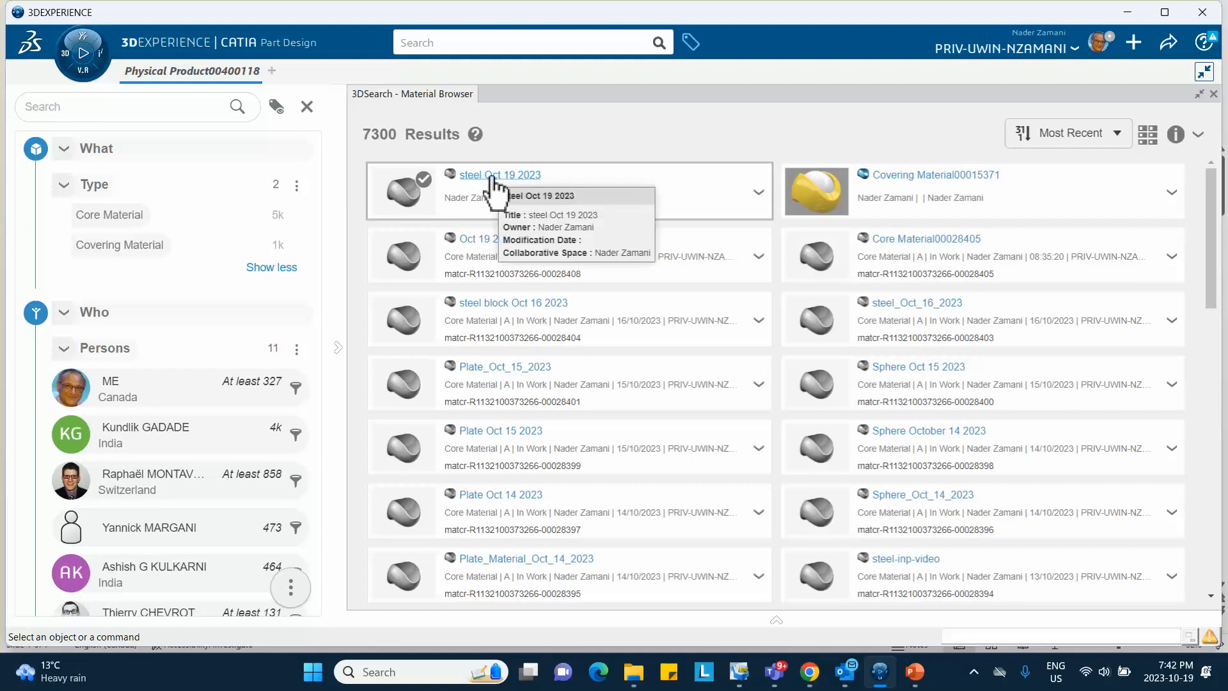
pyautogui.rightClick(760, 208)
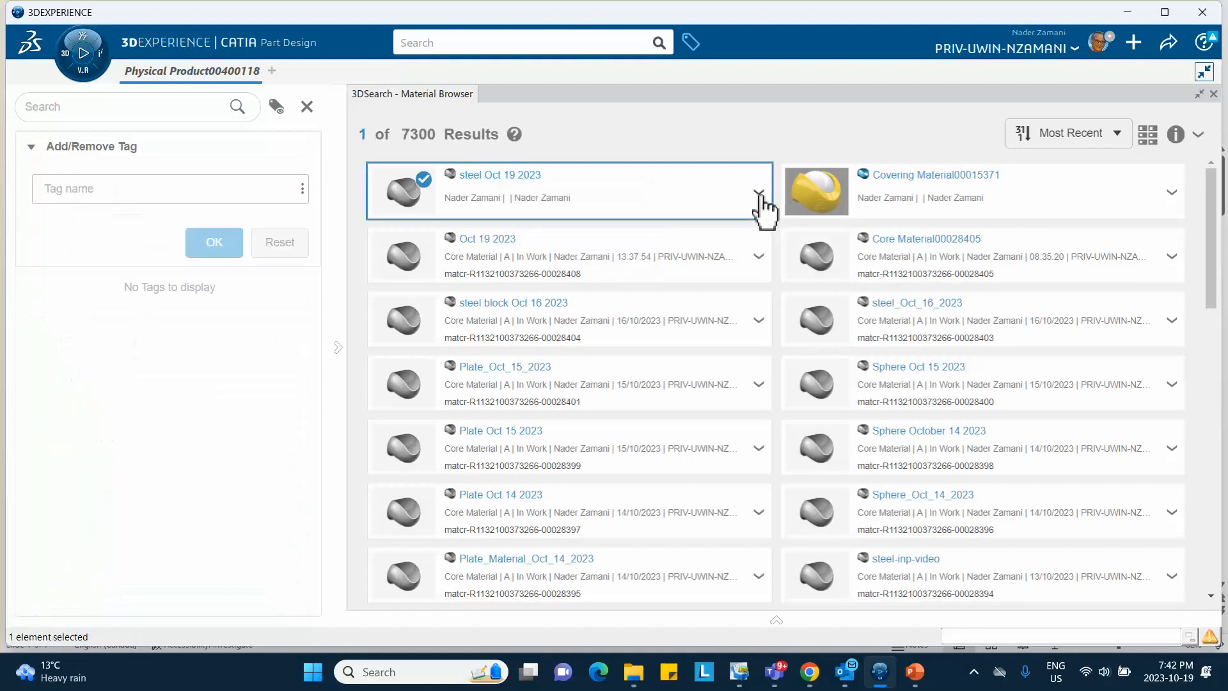
pyautogui.click(801, 269)
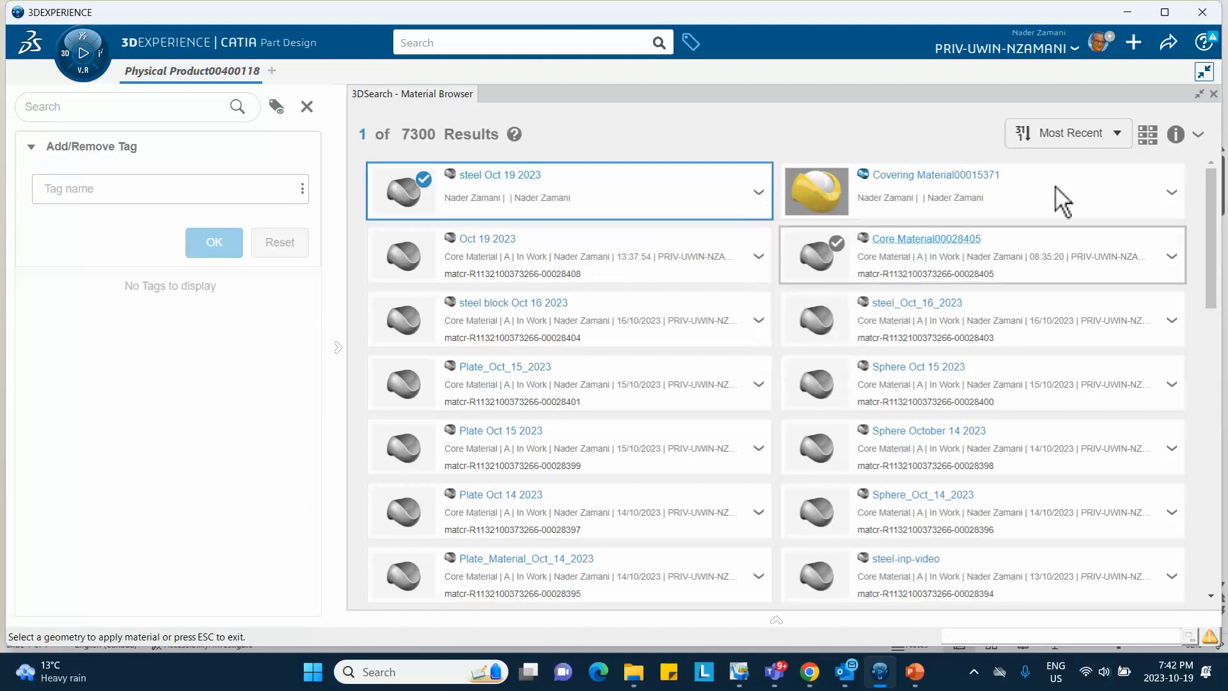
pyautogui.click(1213, 93)
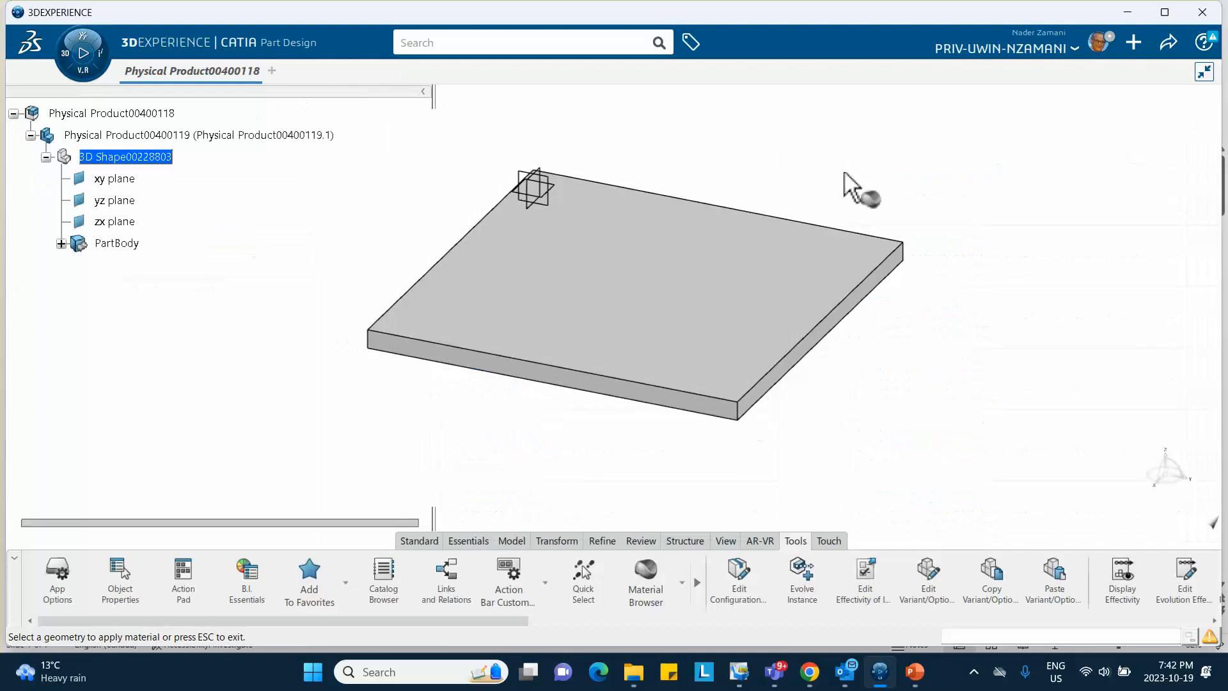
pyautogui.click(145, 137)
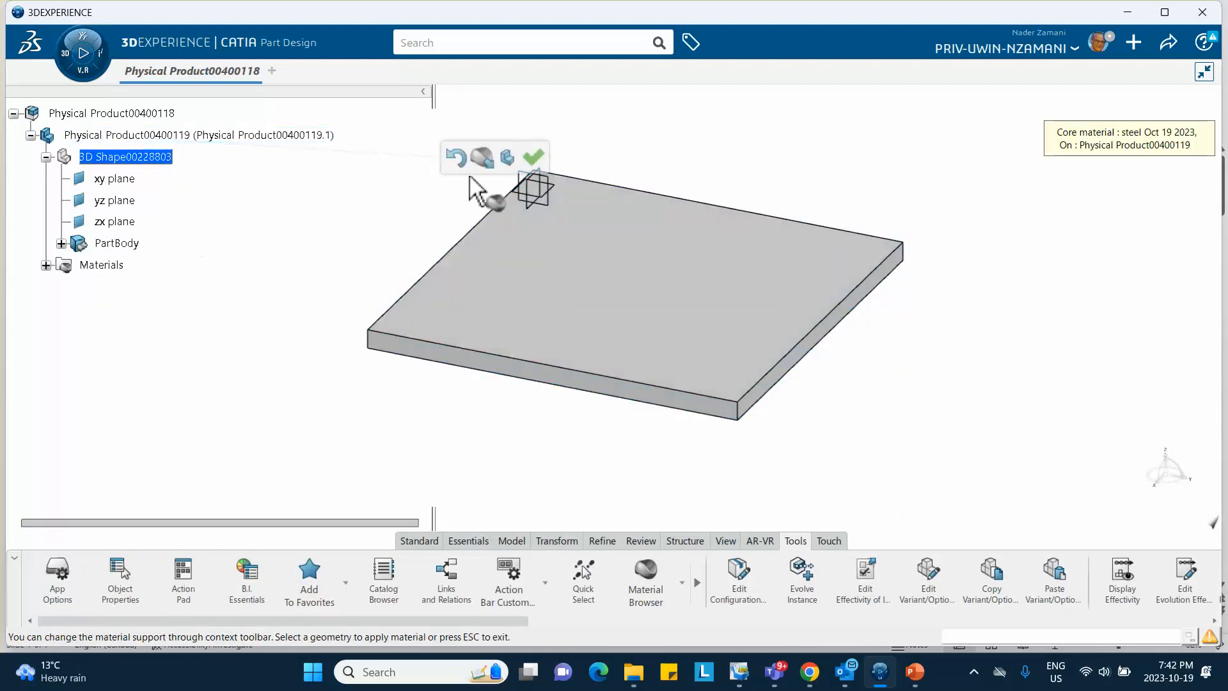
pyautogui.click(533, 158)
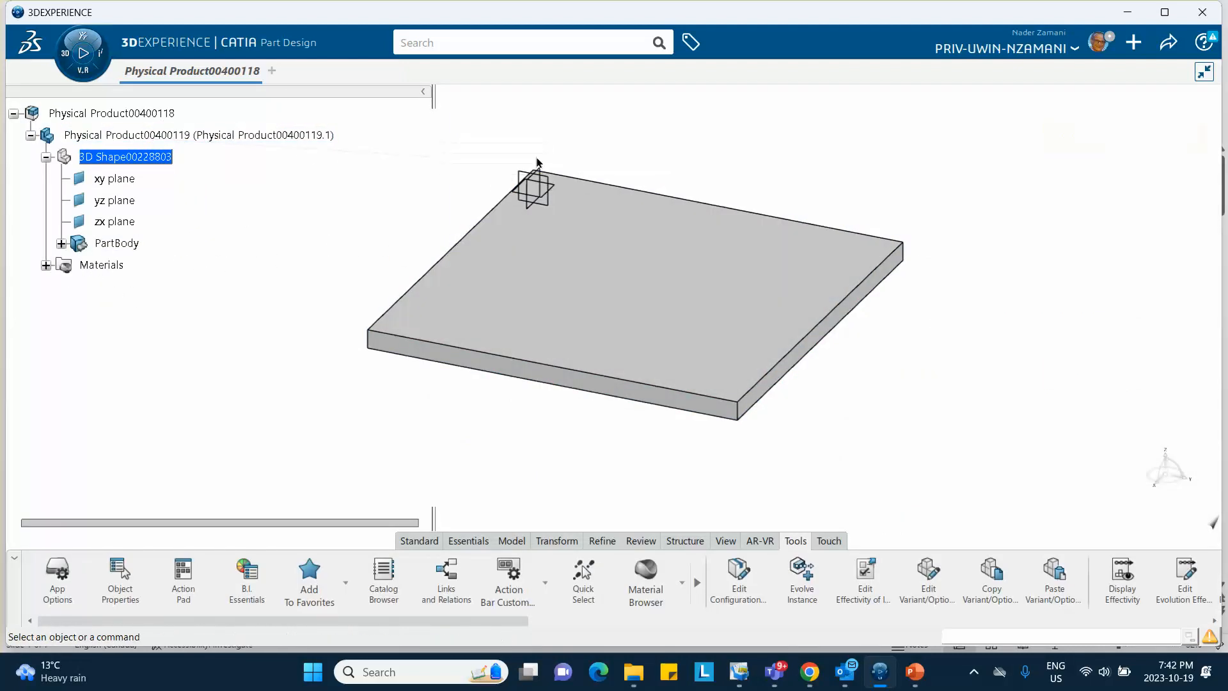
# Open the steel material's Simulation Domain definition from the Materials tree node
pyautogui.click(46, 265)
pyautogui.click(61, 286)
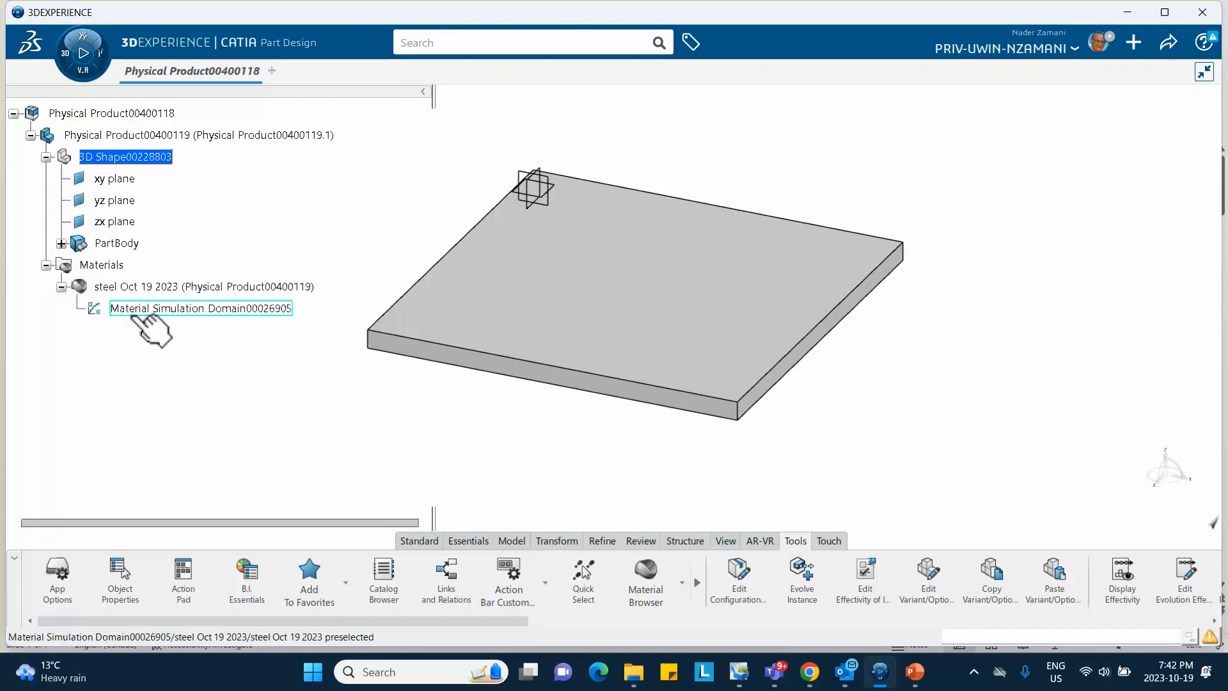
pyautogui.click(160, 309)
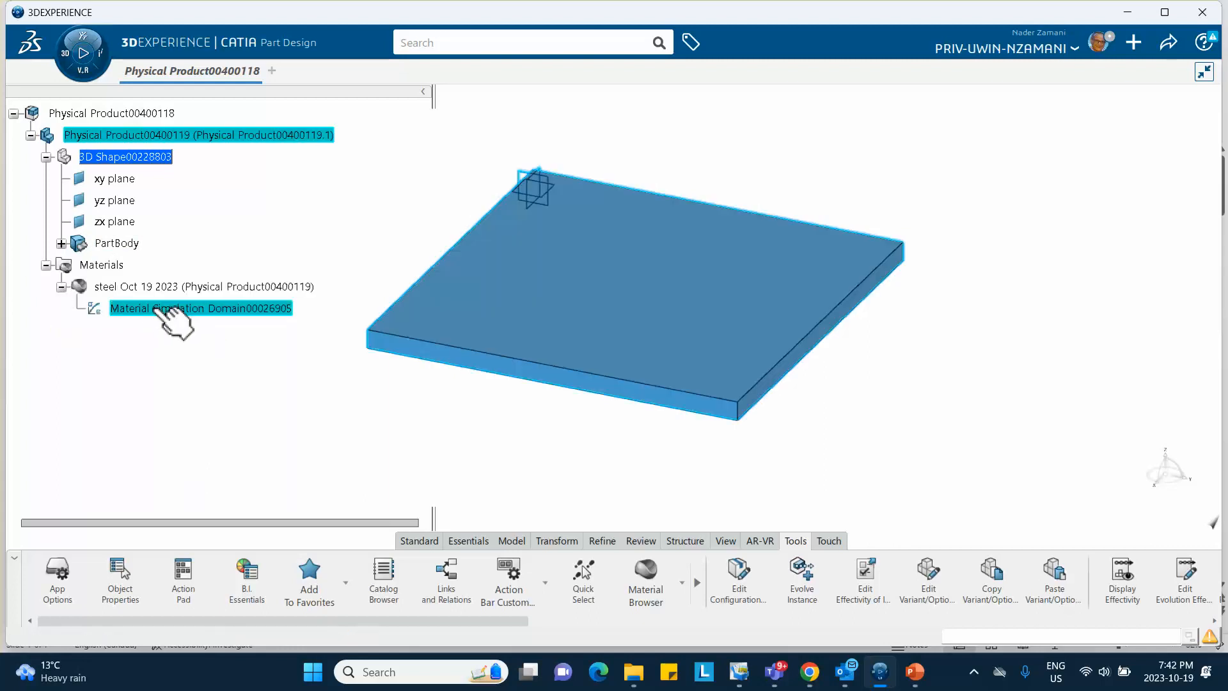
pyautogui.doubleClick(151, 308)
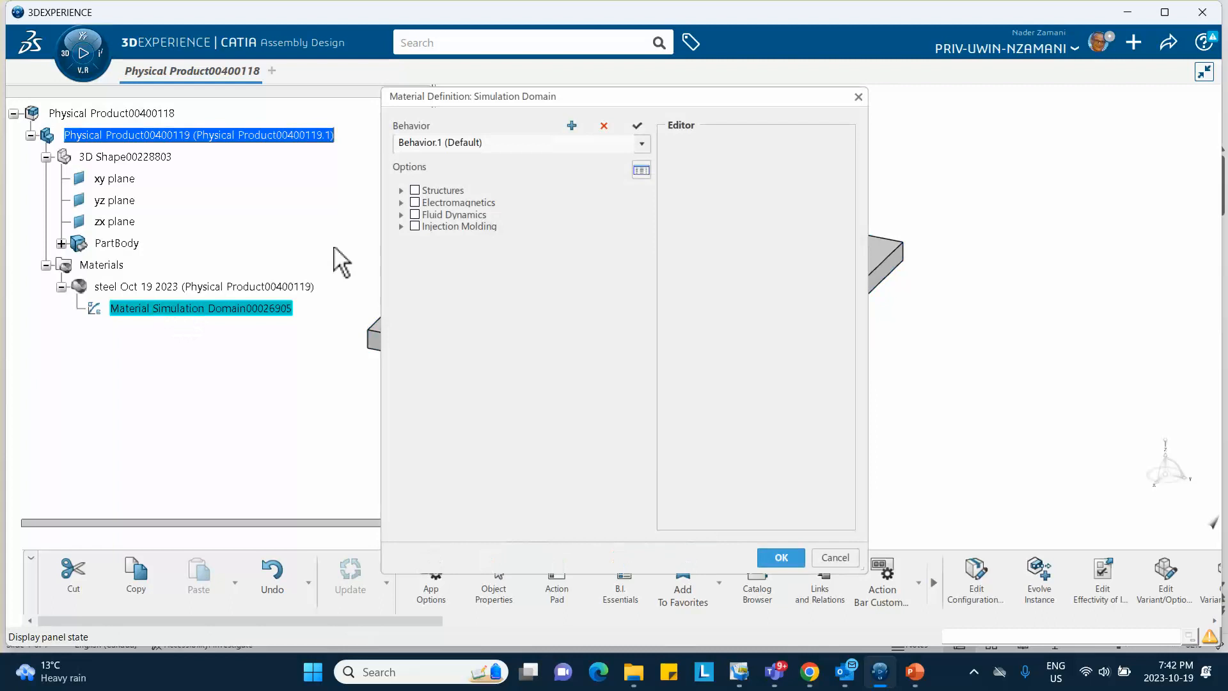
# Add Elastic behaviour with Young's Modulus 200000 MPa and Poisson's Ratio 0.3
pyautogui.click(402, 191)
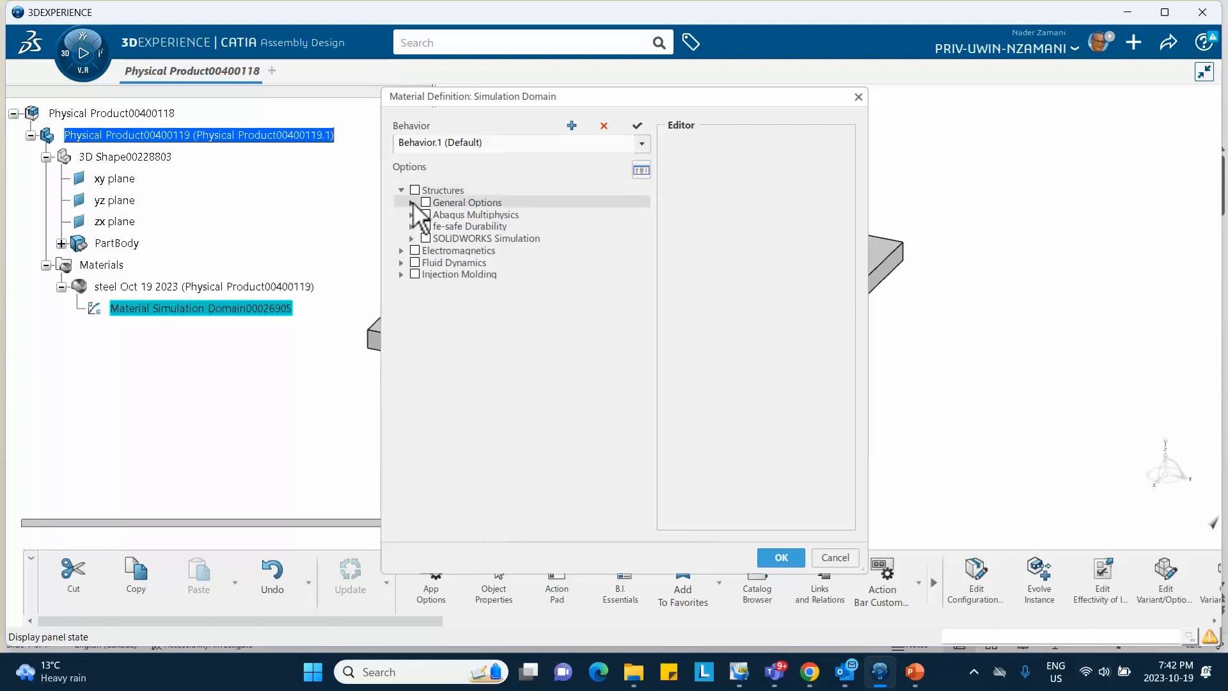
pyautogui.click(411, 202)
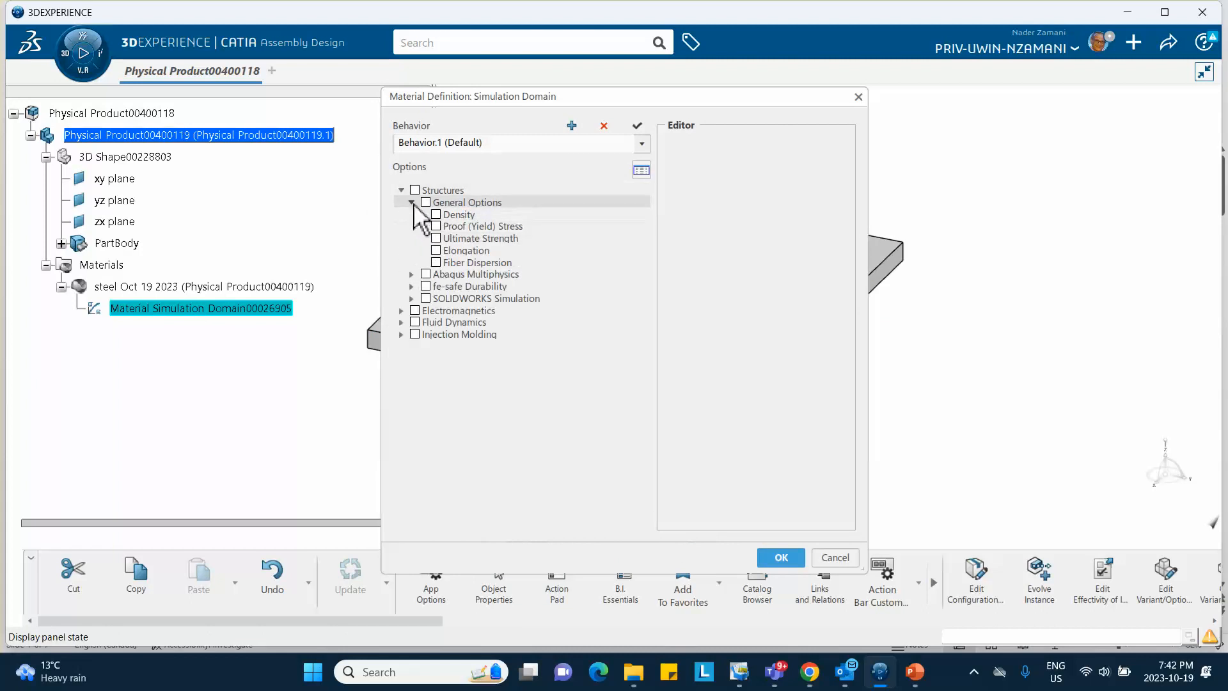
pyautogui.click(411, 203)
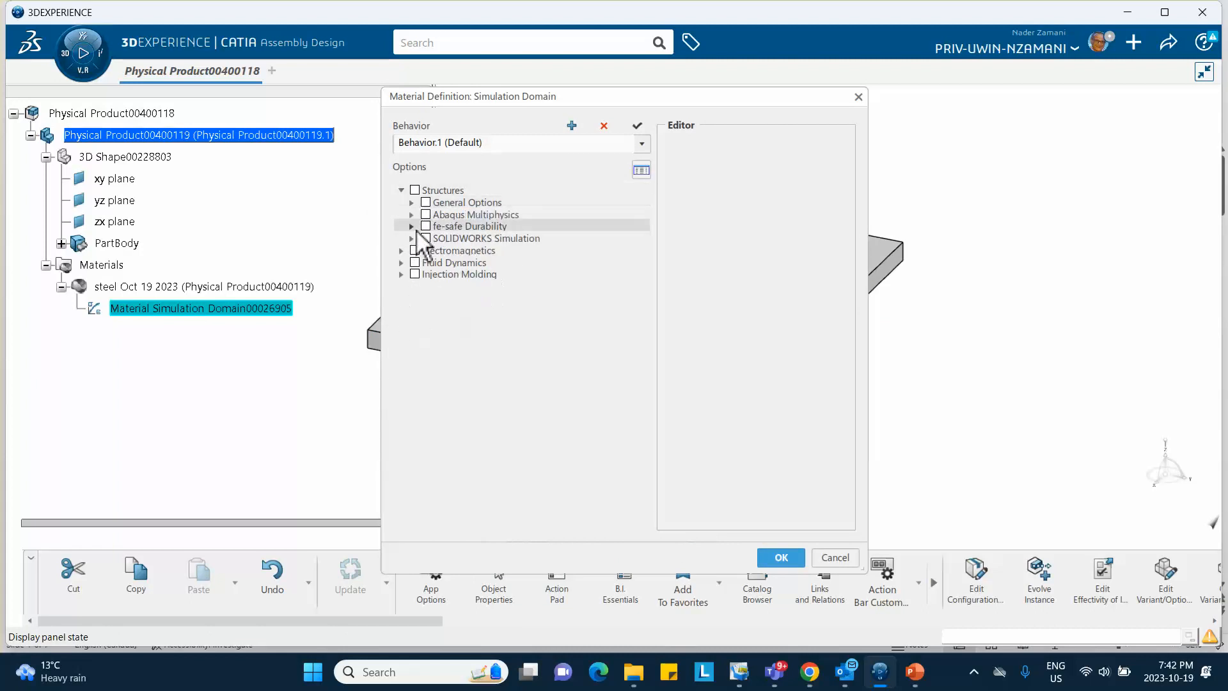
pyautogui.click(411, 214)
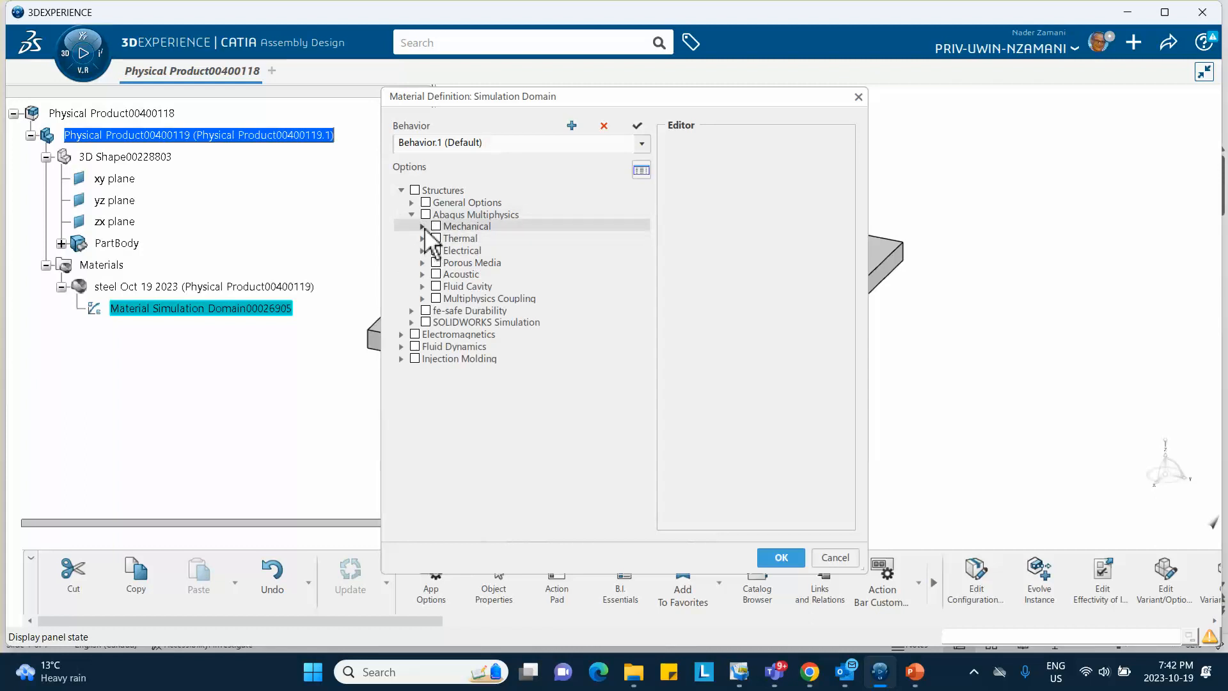
pyautogui.click(422, 227)
pyautogui.click(433, 238)
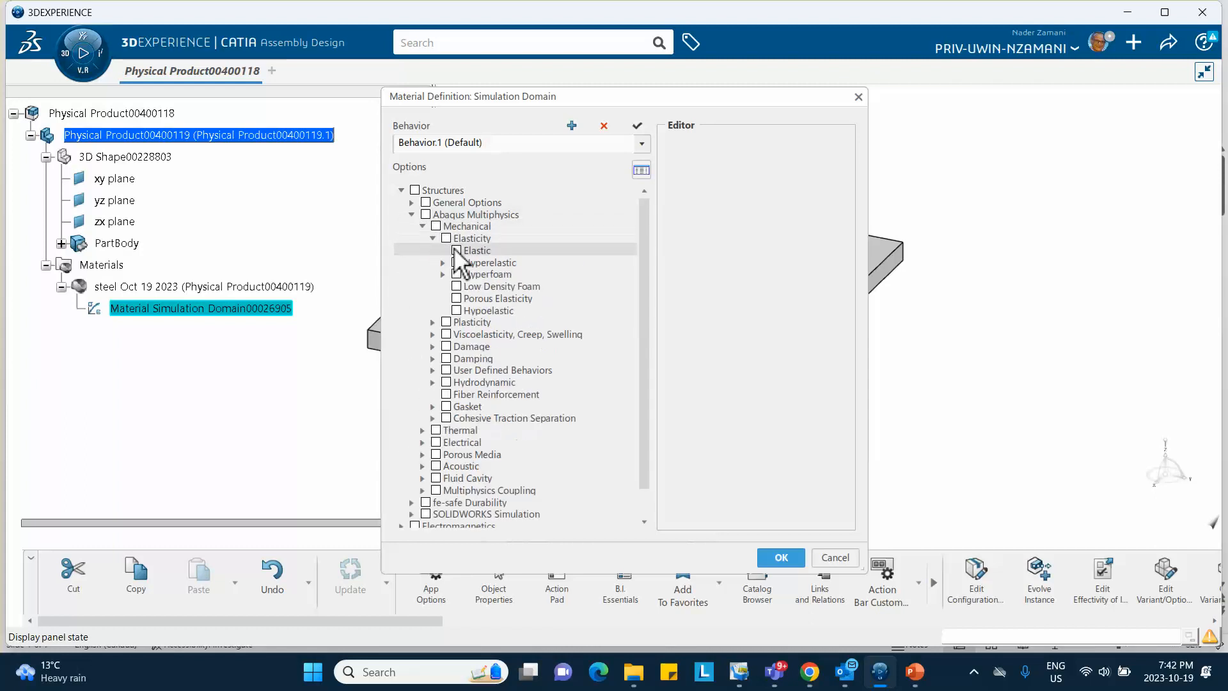
pyautogui.click(456, 251)
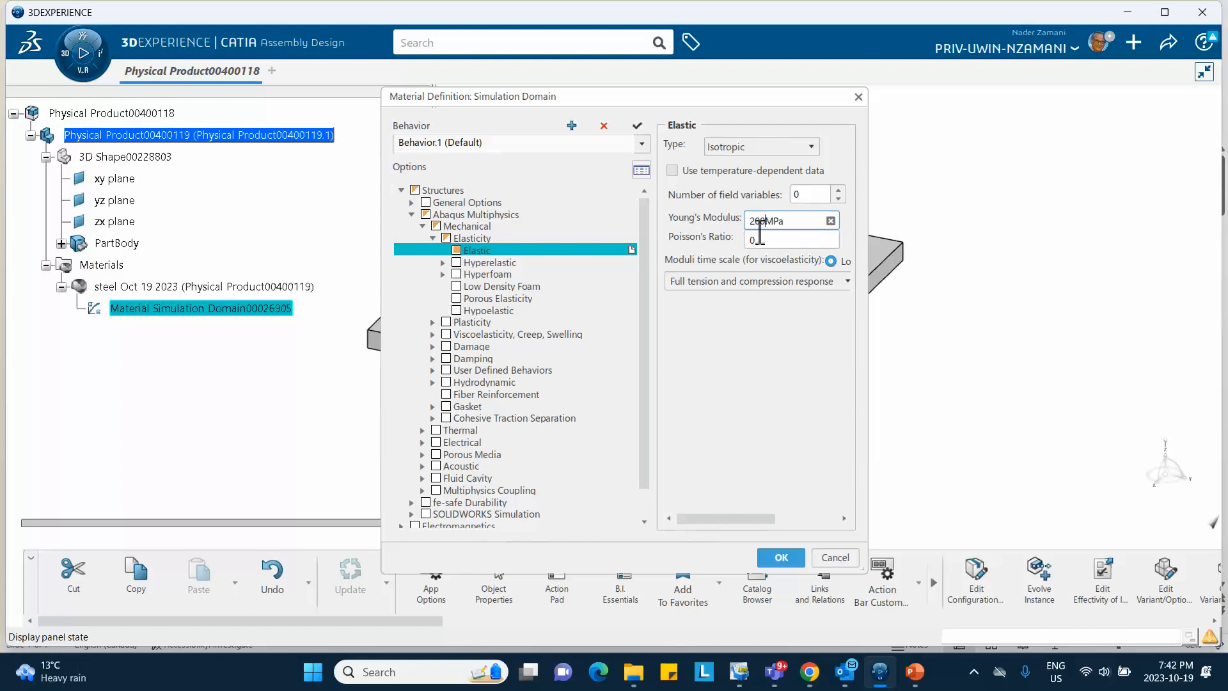
pyautogui.click(763, 240)
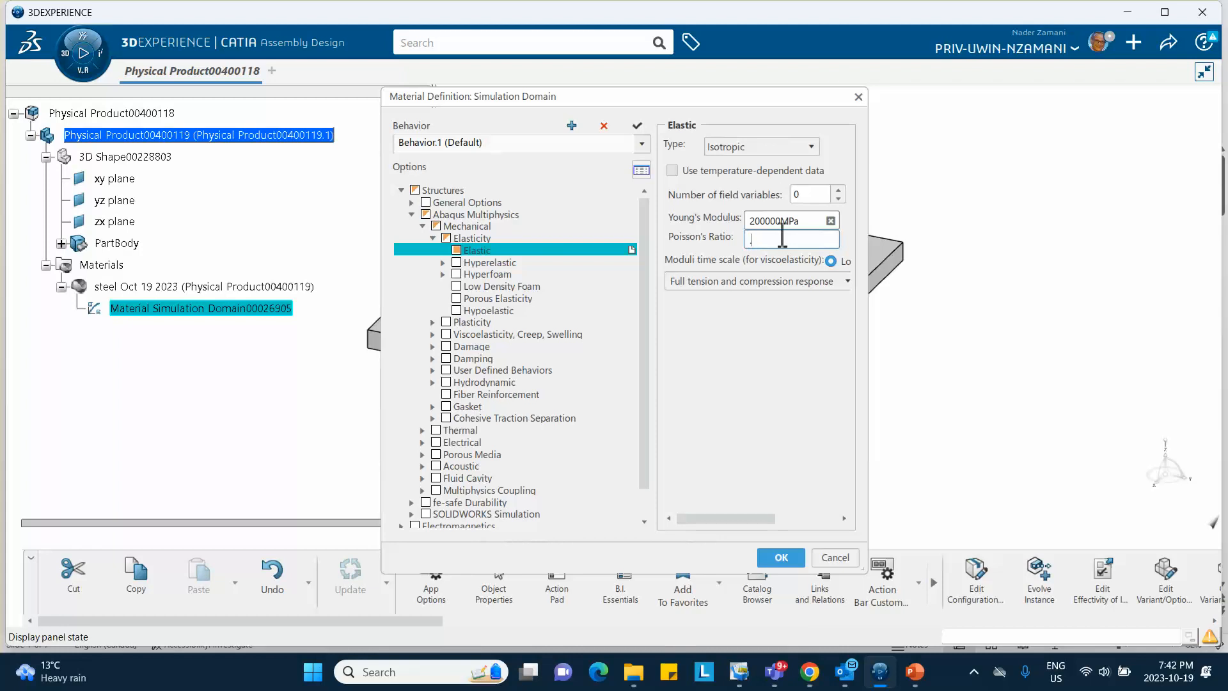
pyautogui.click(751, 372)
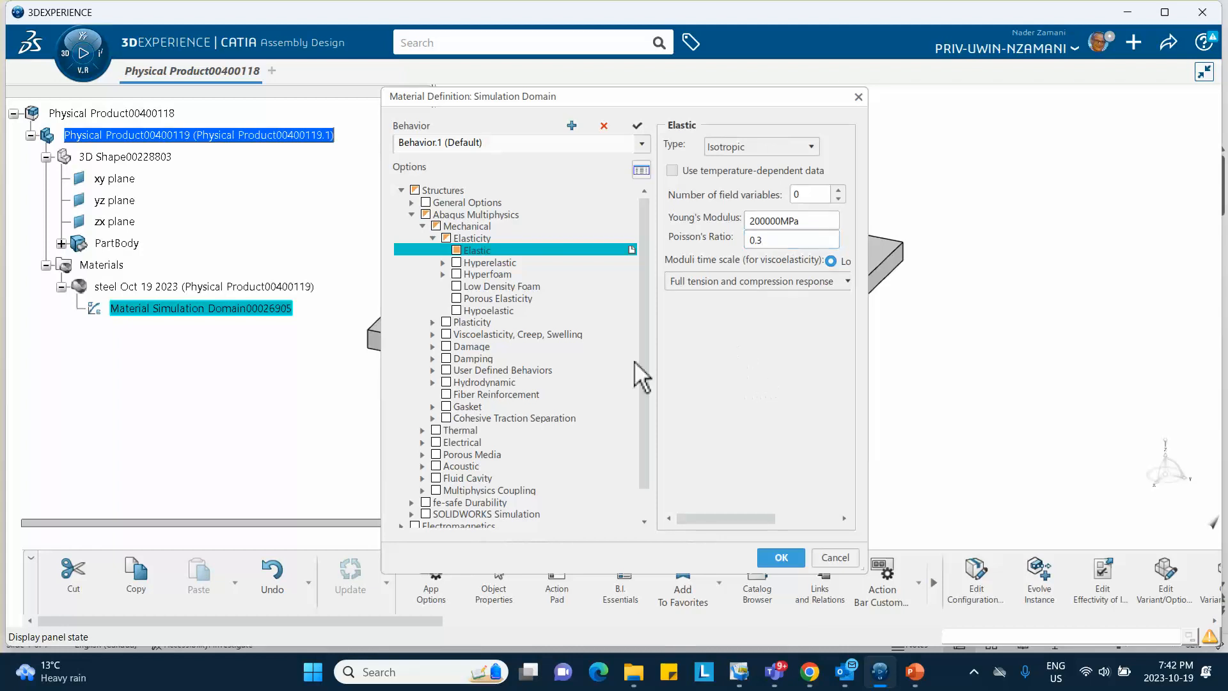
pyautogui.click(432, 322)
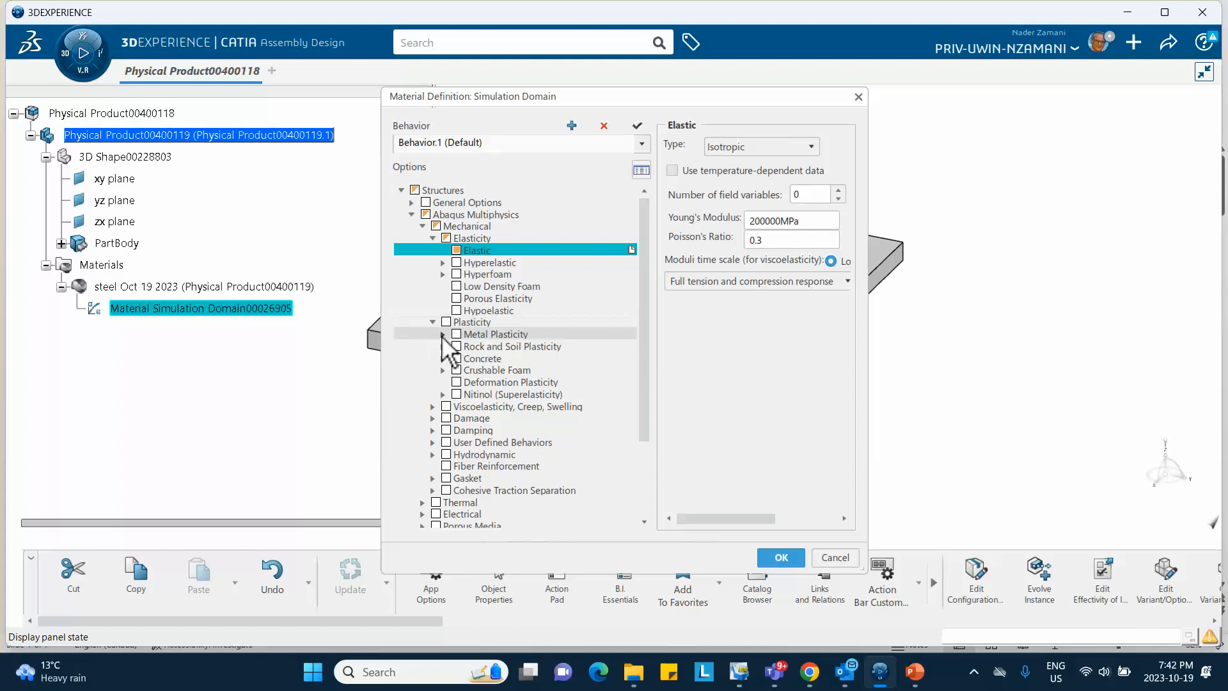
# Add Plastic behaviour: yield stress 400 MPa at strain 0 and 600 MPa at 0.3
pyautogui.click(443, 335)
pyautogui.click(467, 346)
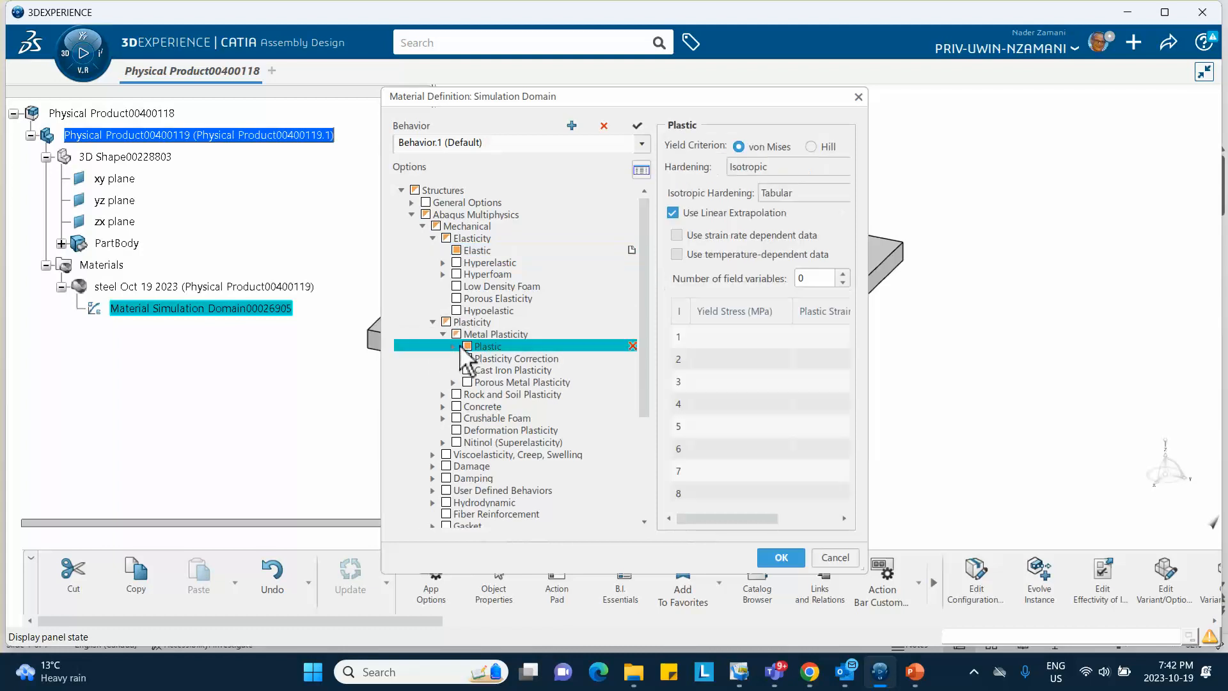
pyautogui.click(710, 335)
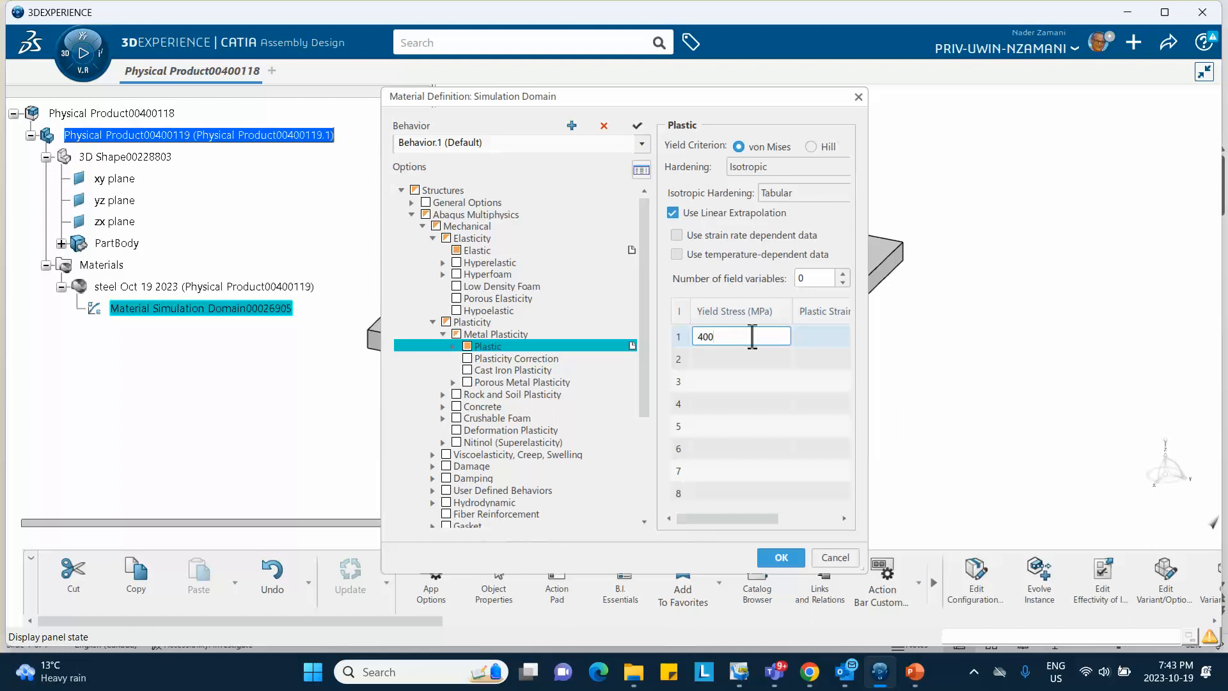
pyautogui.write('400')
pyautogui.click(801, 337)
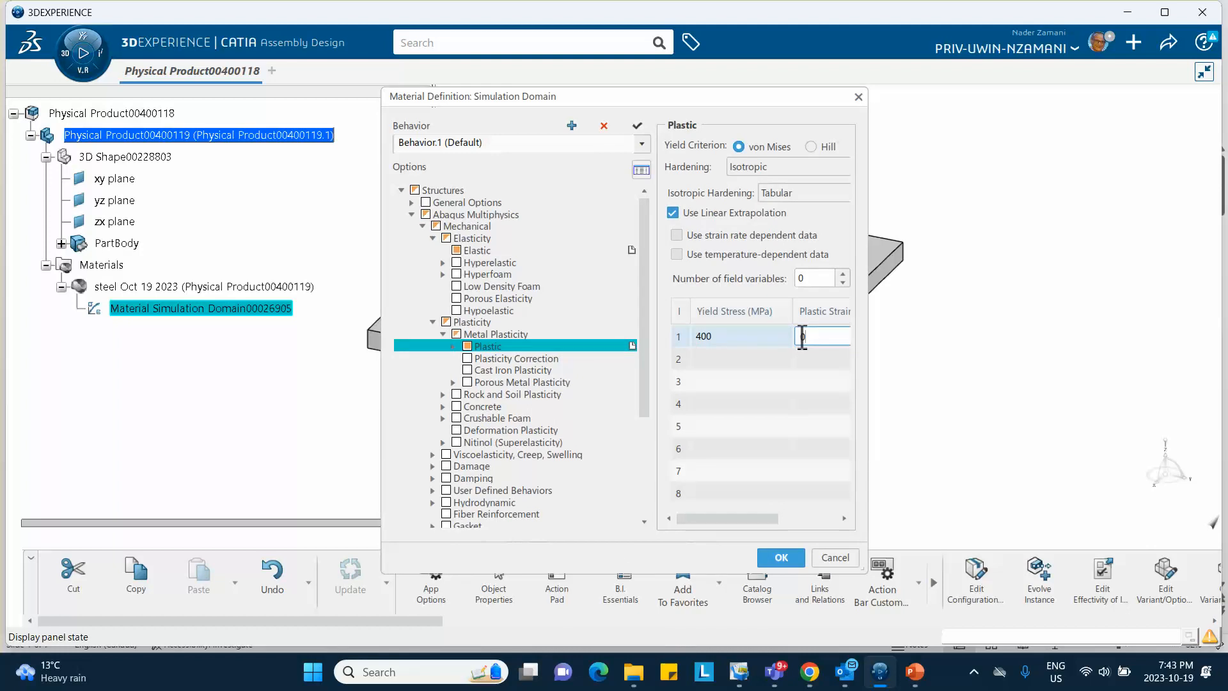
pyautogui.click(732, 359)
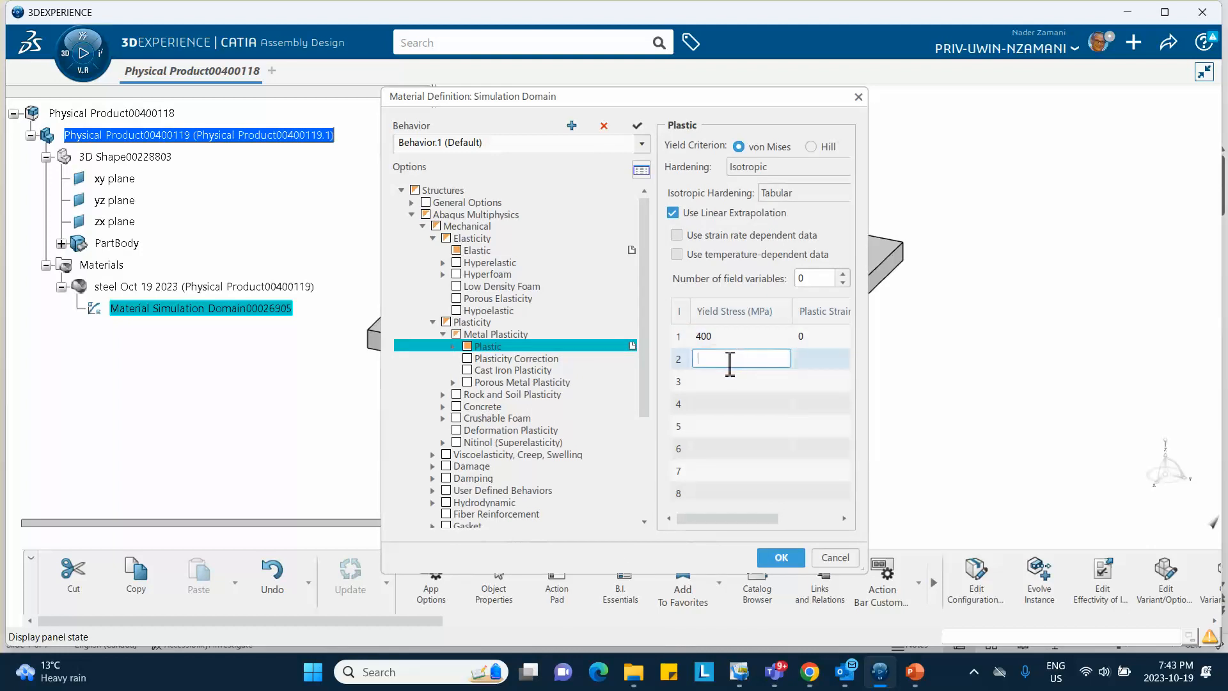
pyautogui.click(802, 359)
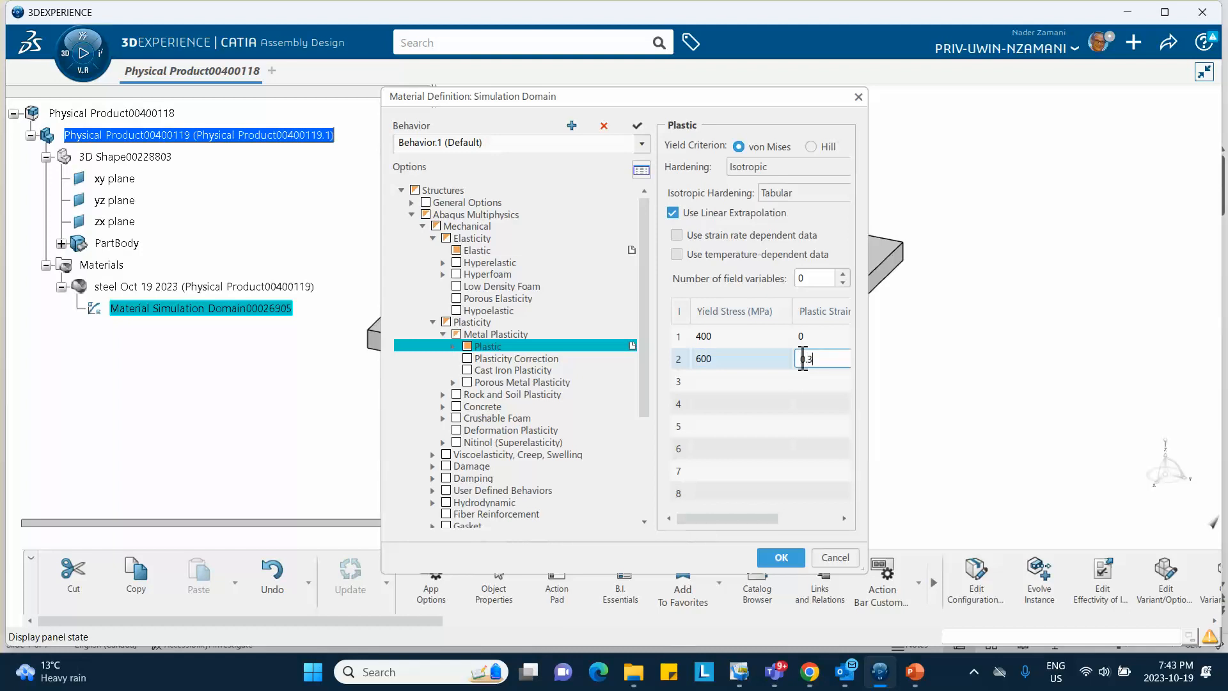
pyautogui.press('Return')
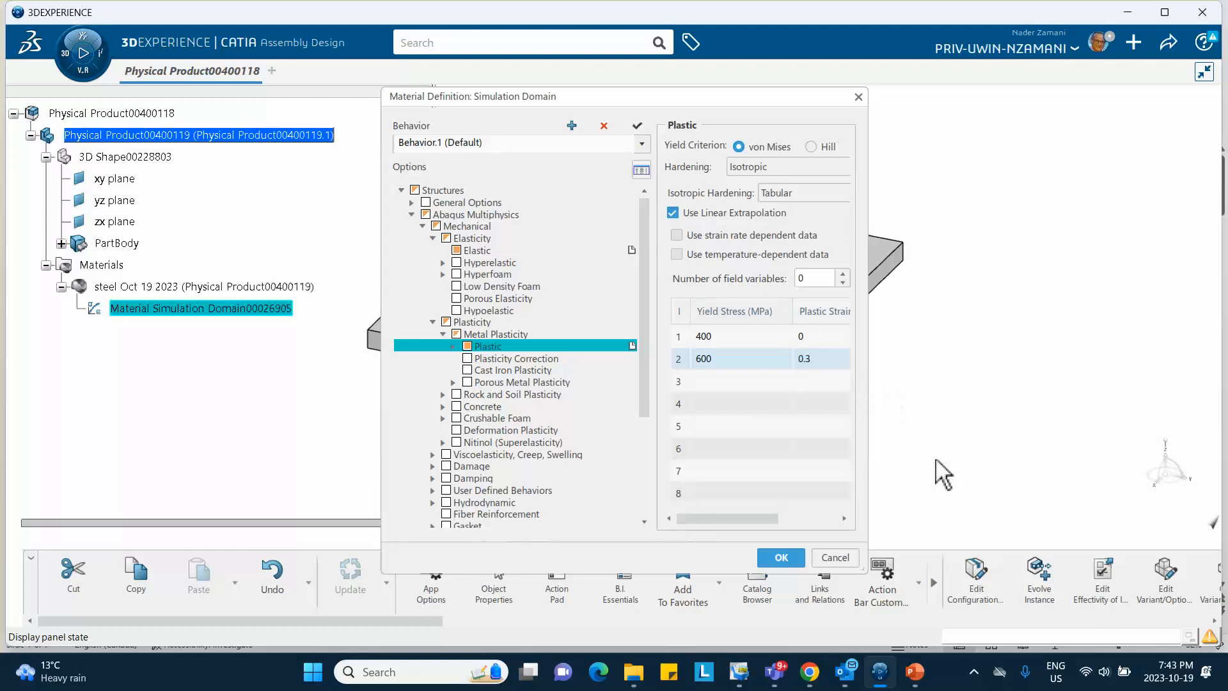
# Accept the completed steel material definition
pyautogui.click(917, 671)
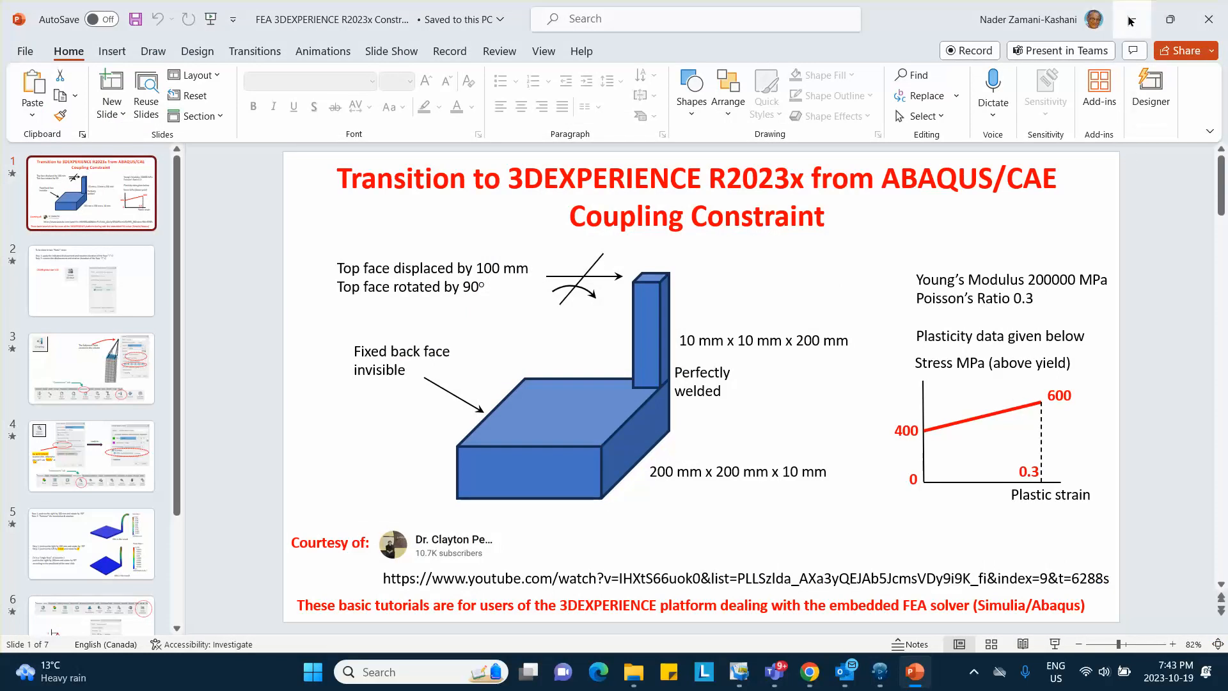
pyautogui.click(880, 672)
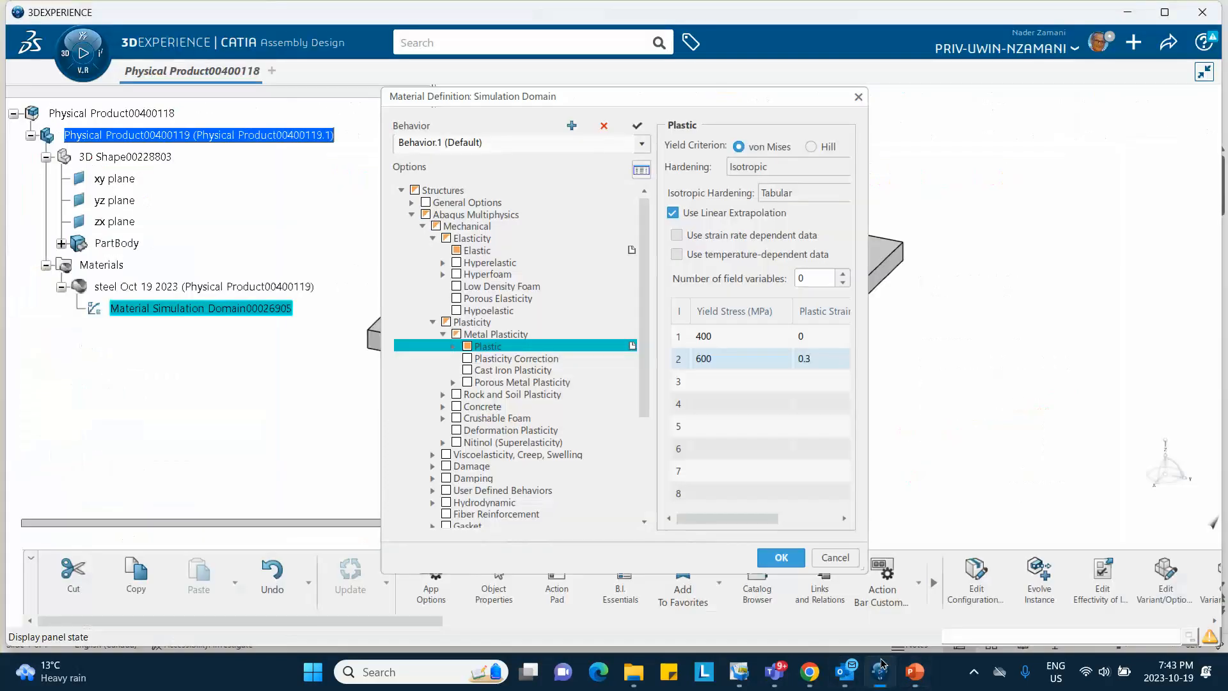
pyautogui.click(782, 559)
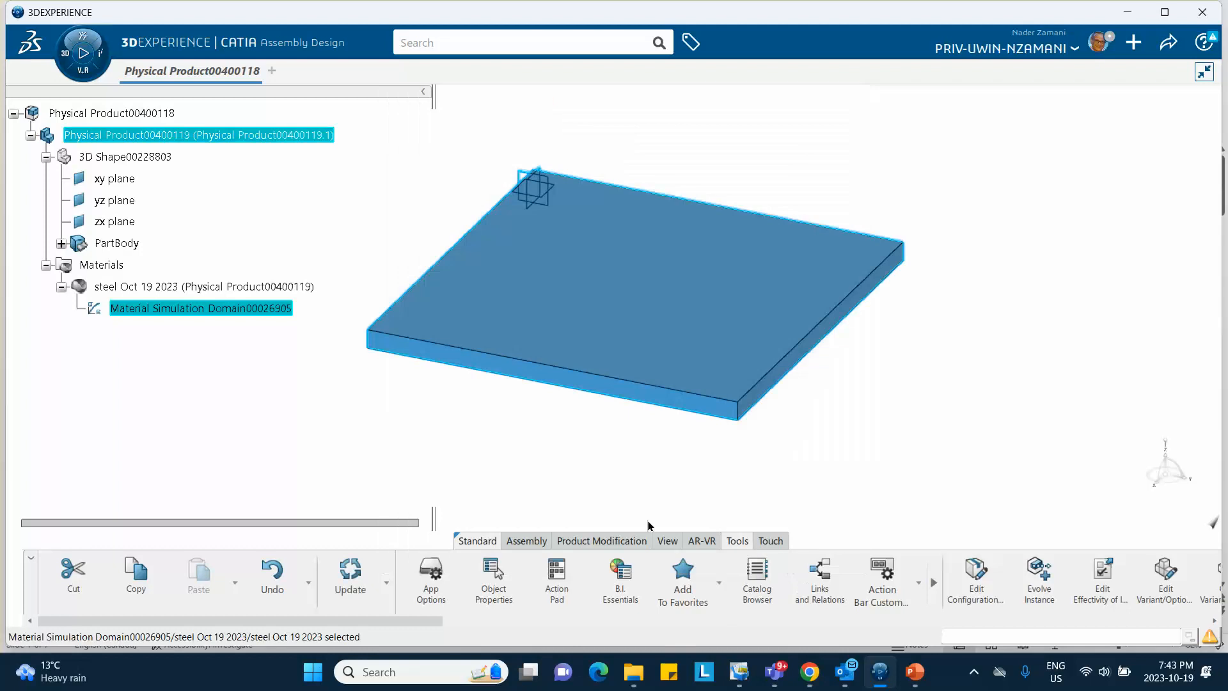
# Insert a second 3D Part under the root and open its 3D Shape00228804 for editing
pyautogui.click(170, 389)
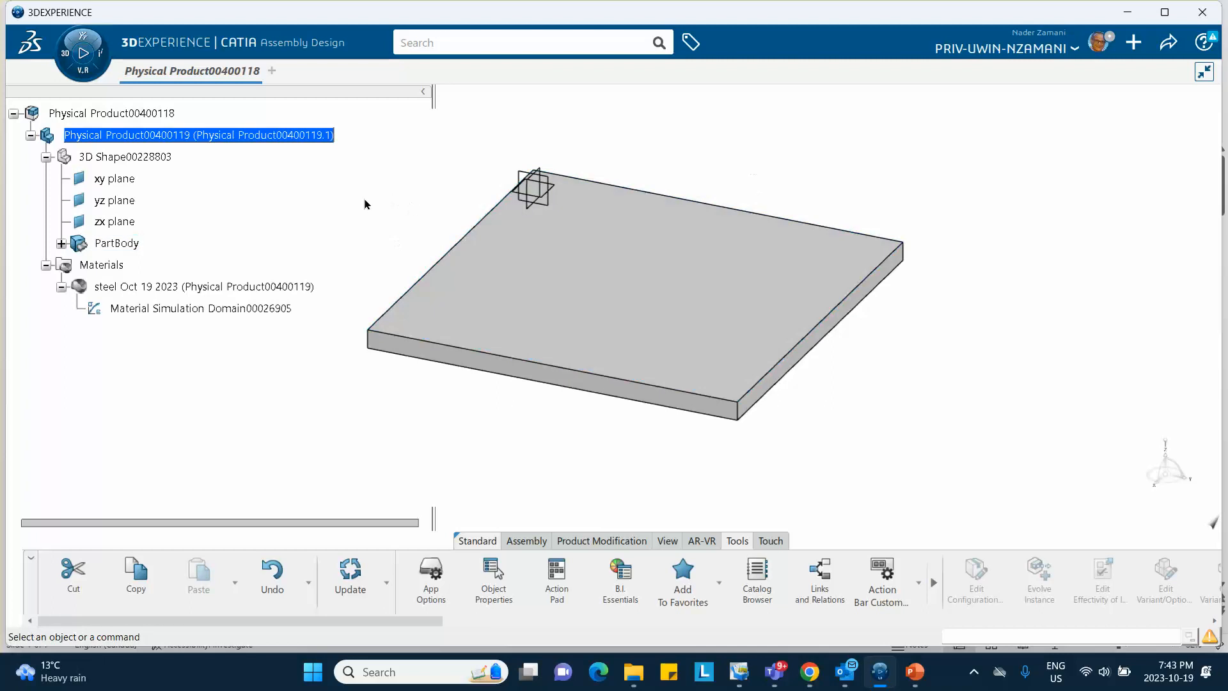
pyautogui.click(138, 114)
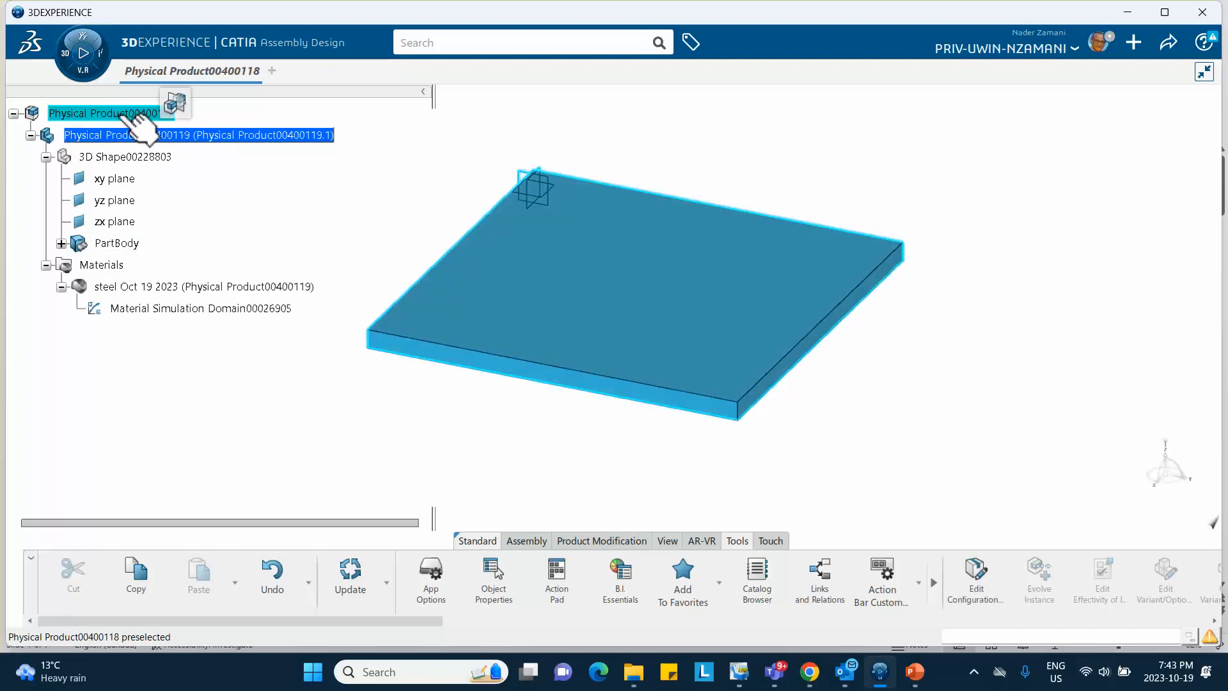
pyautogui.rightClick(137, 117)
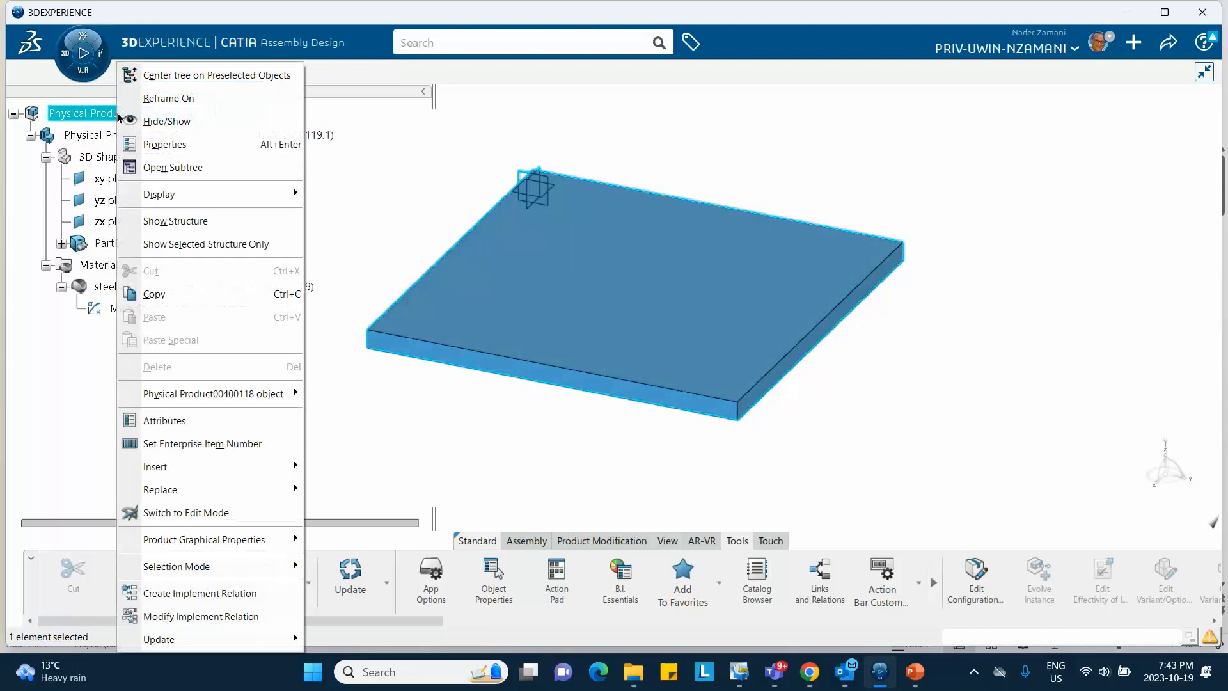
pyautogui.moveTo(179, 467)
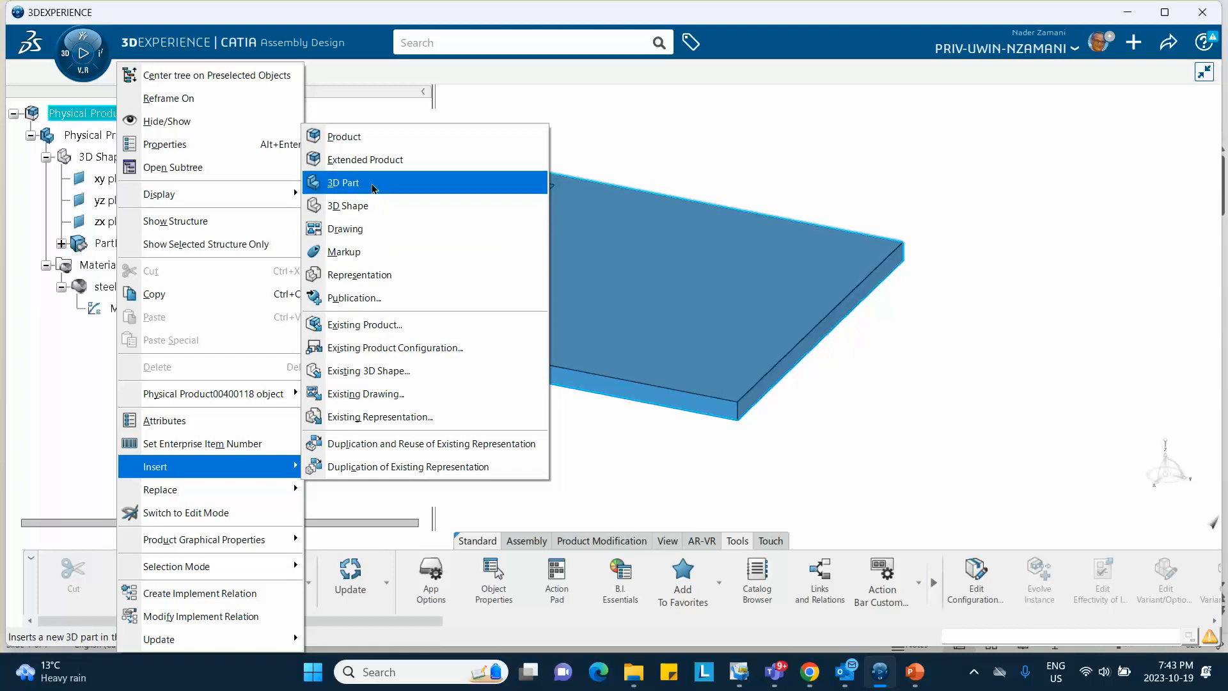
pyautogui.click(377, 183)
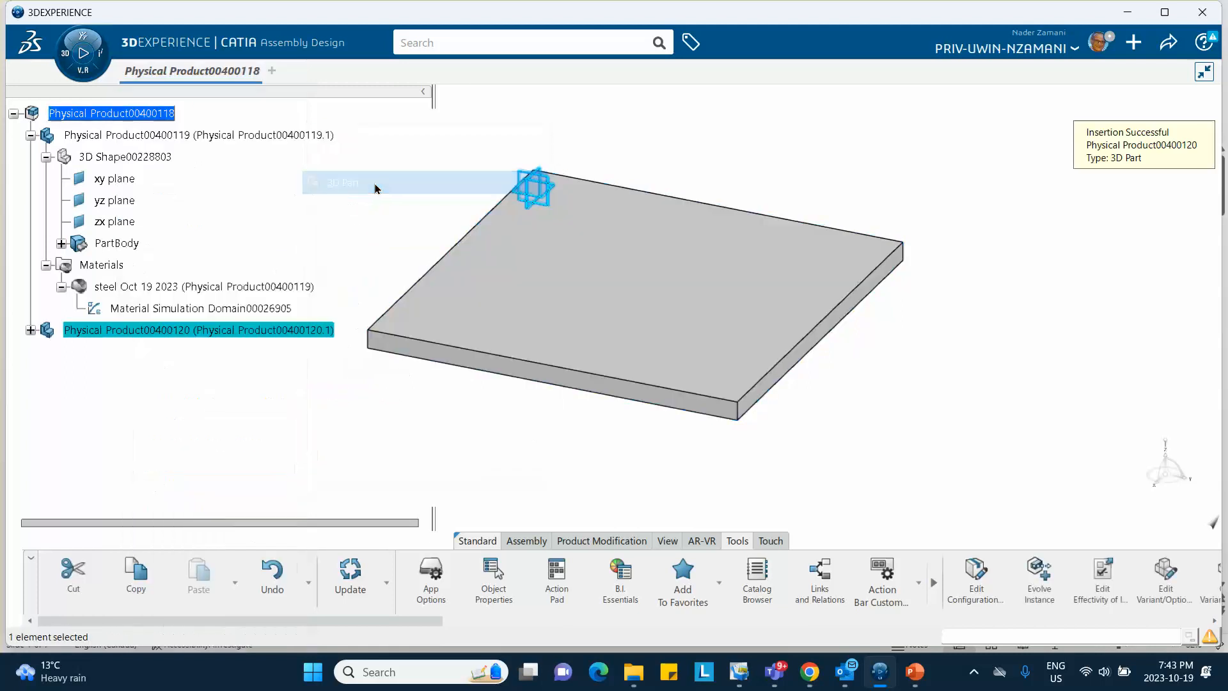
pyautogui.click(30, 330)
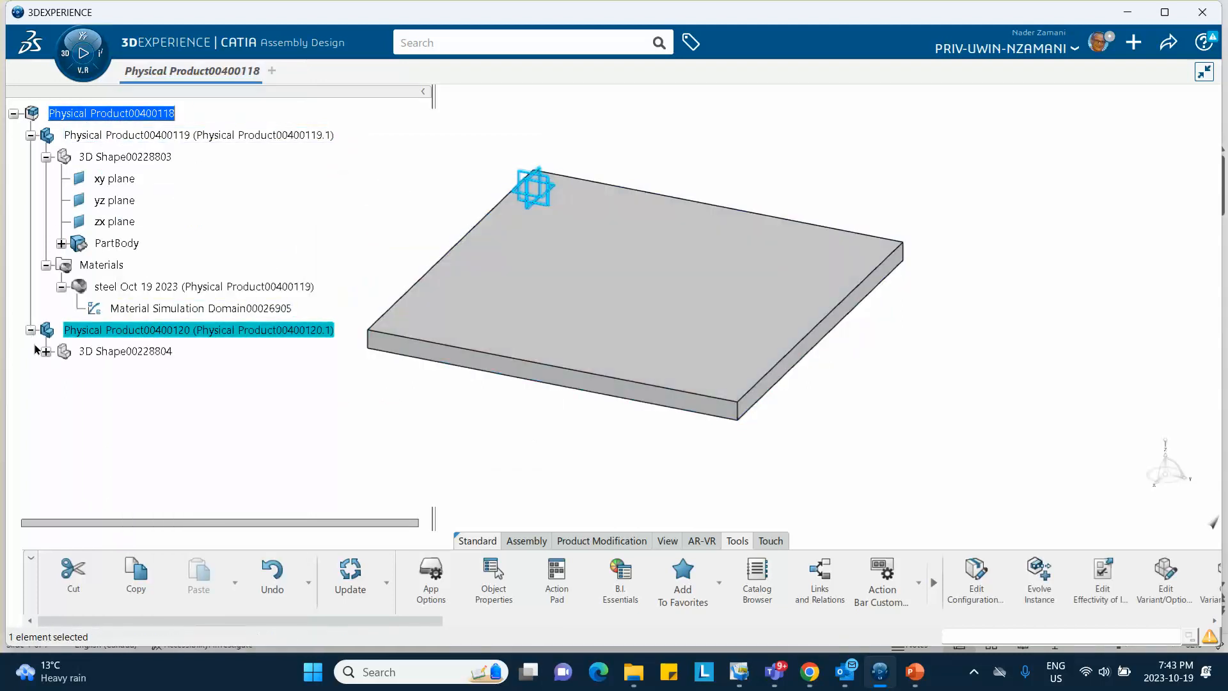
pyautogui.doubleClick(139, 351)
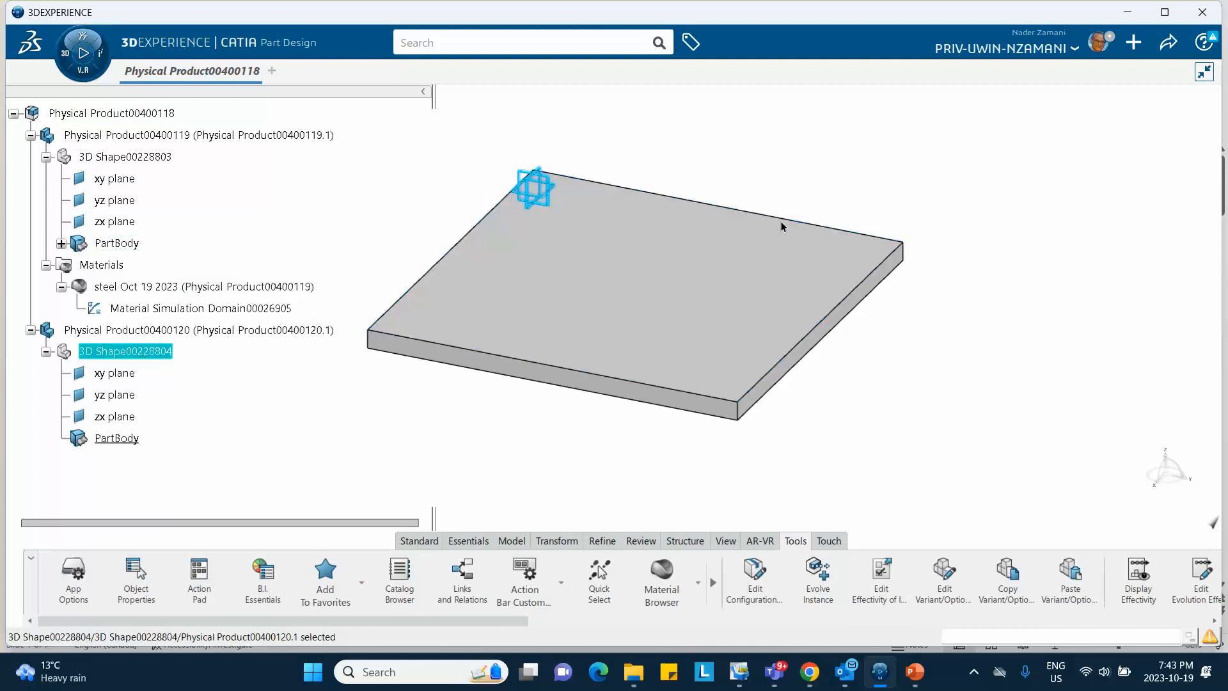
# Start a sketch on the plate's top face and draw a rectangle near its corner
pyautogui.click(807, 269)
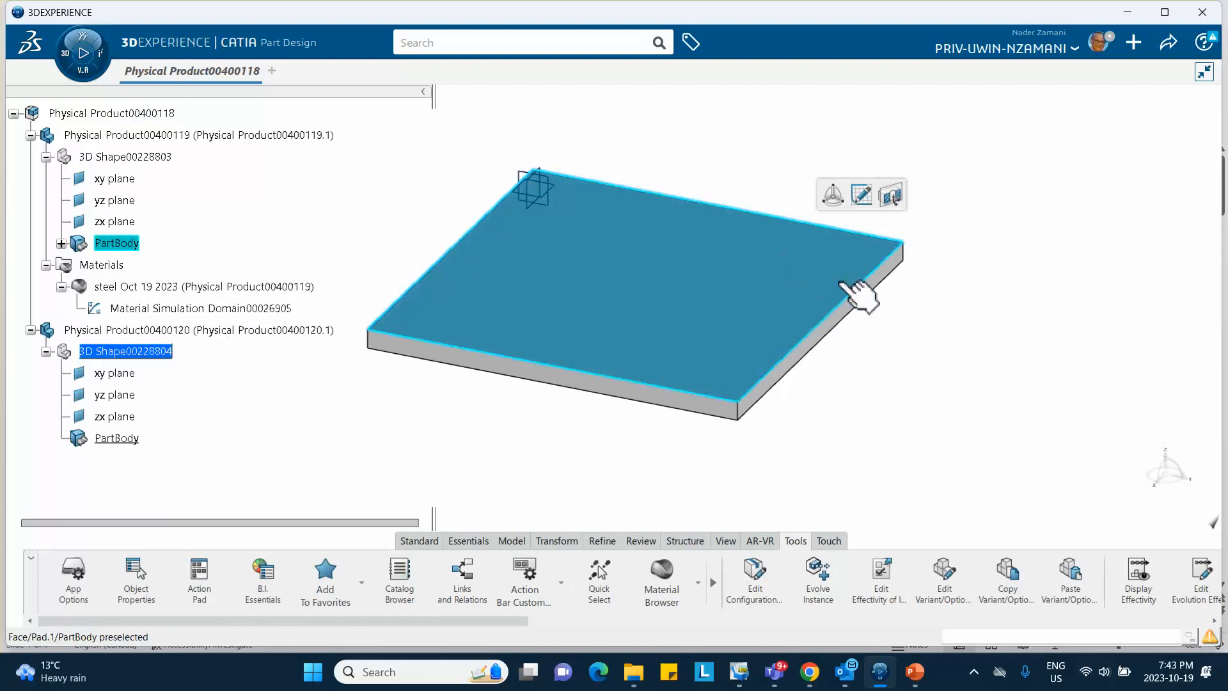
pyautogui.click(863, 195)
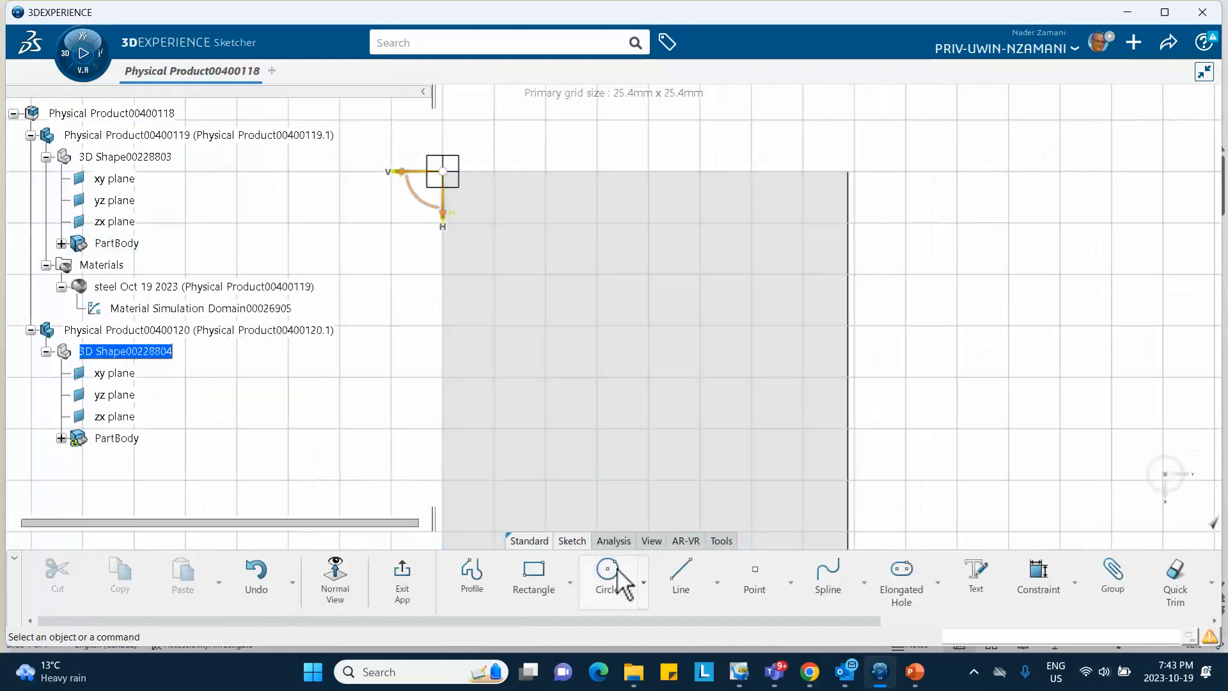
pyautogui.click(534, 576)
pyautogui.click(744, 148)
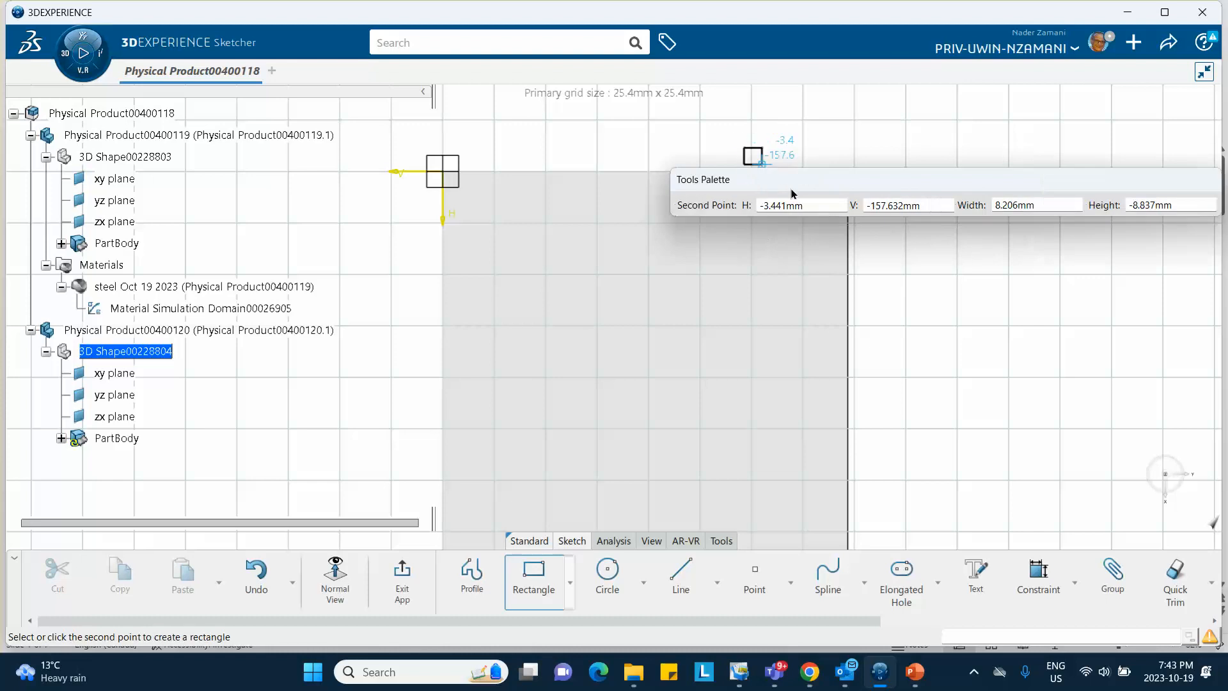
pyautogui.click(827, 230)
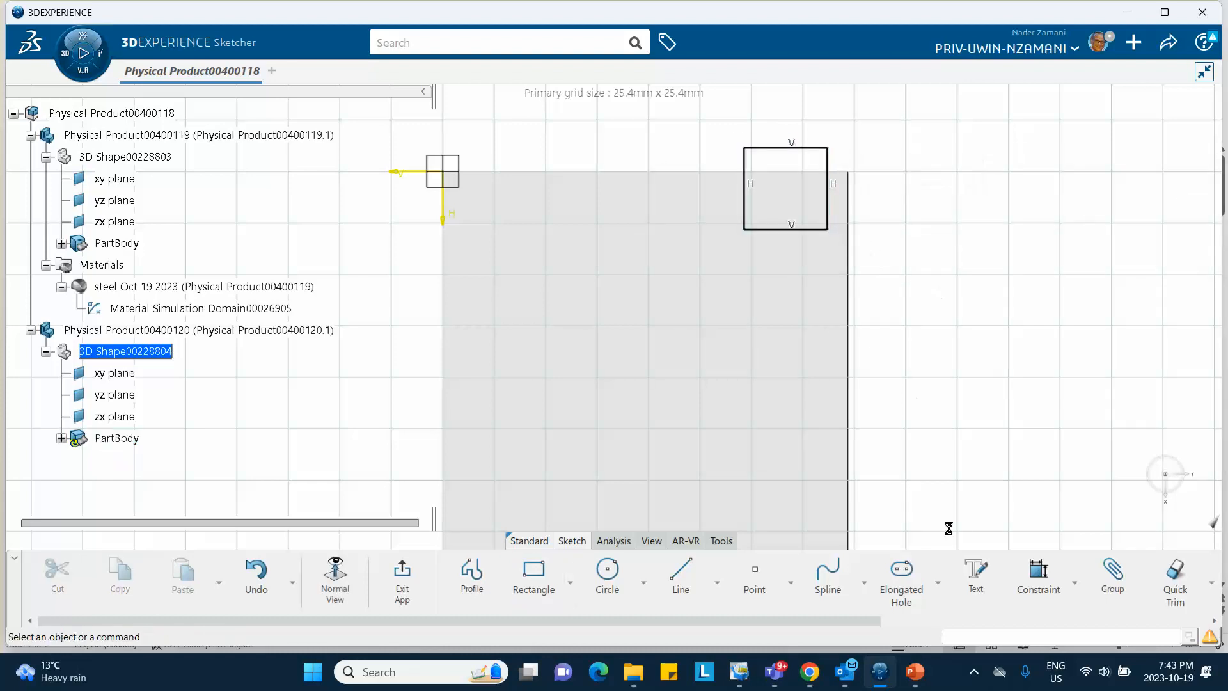
# Dimension the rectangle to 10 by 10
pyautogui.click(1041, 566)
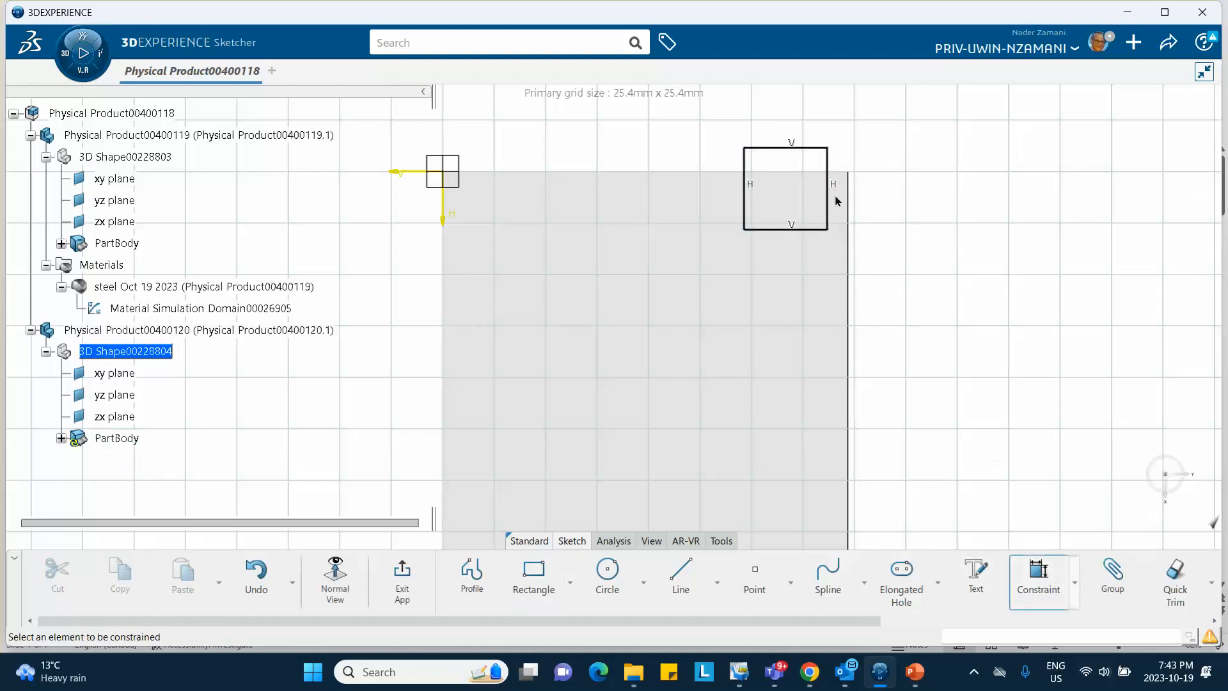
pyautogui.click(815, 150)
pyautogui.click(792, 125)
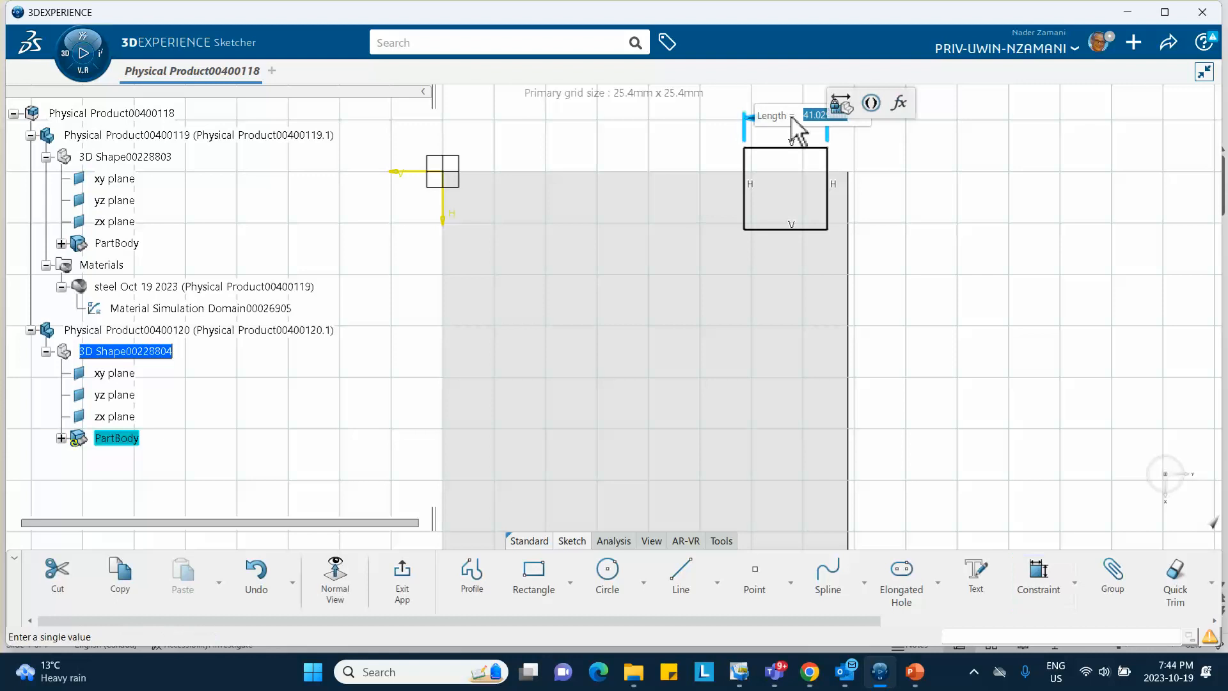
pyautogui.press('Return')
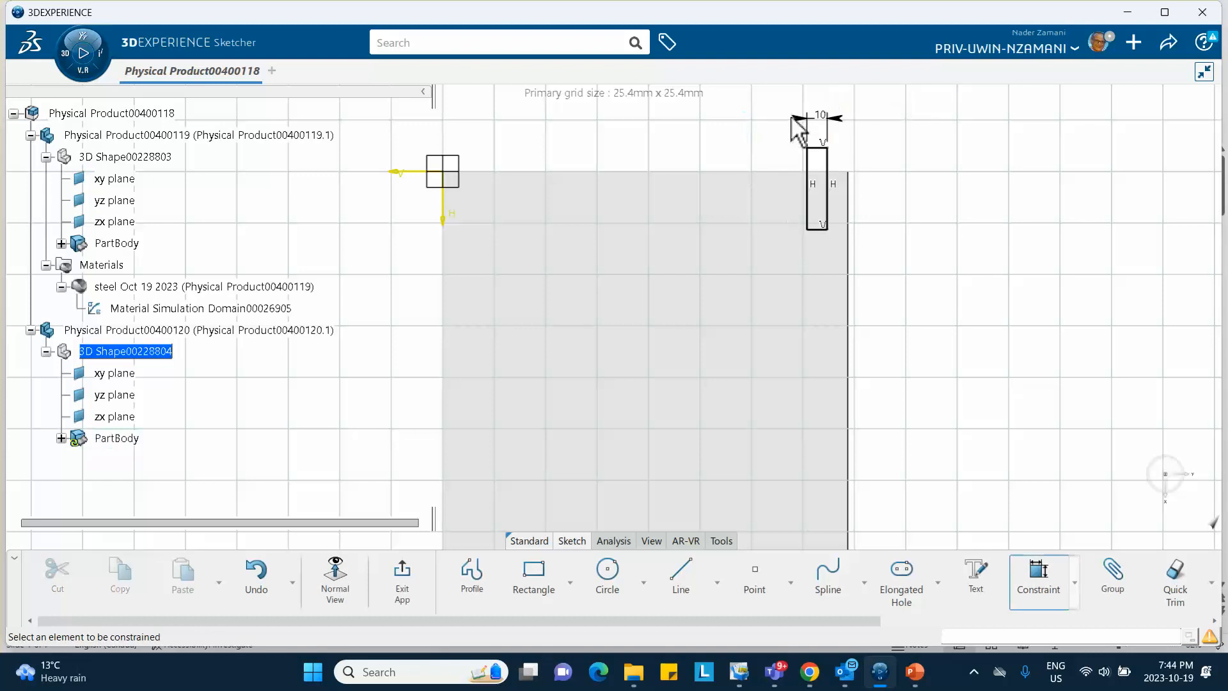
pyautogui.click(826, 162)
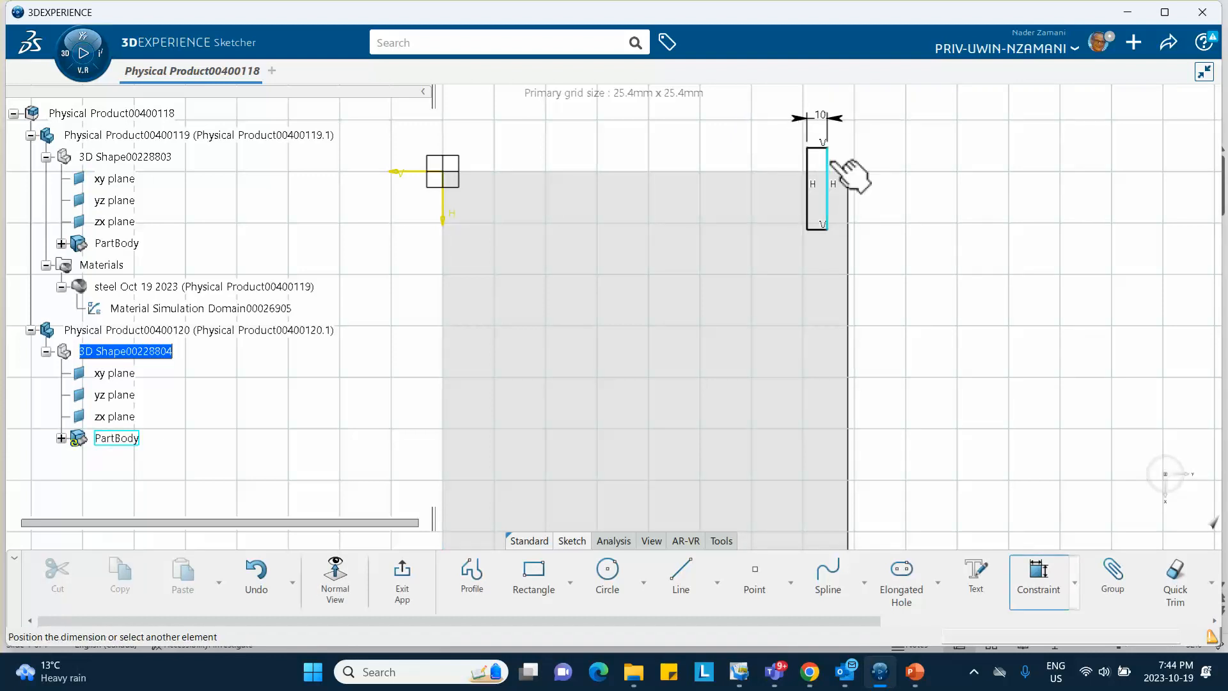
pyautogui.click(936, 189)
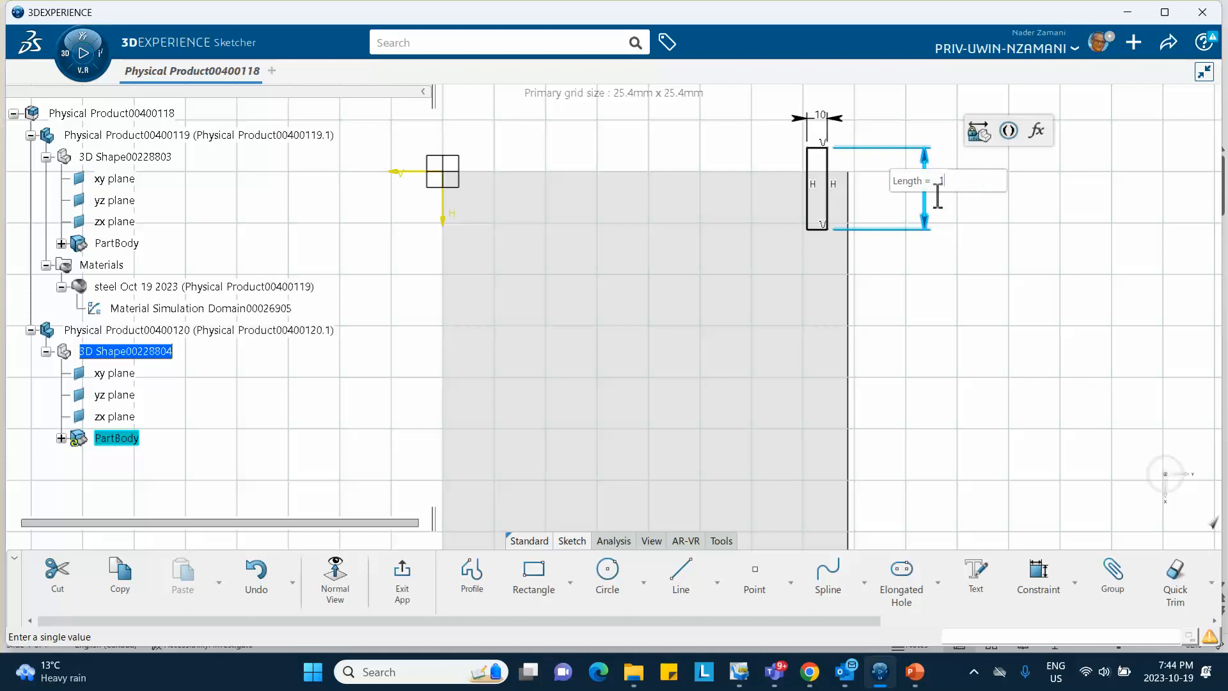
pyautogui.write('10')
pyautogui.press('Return')
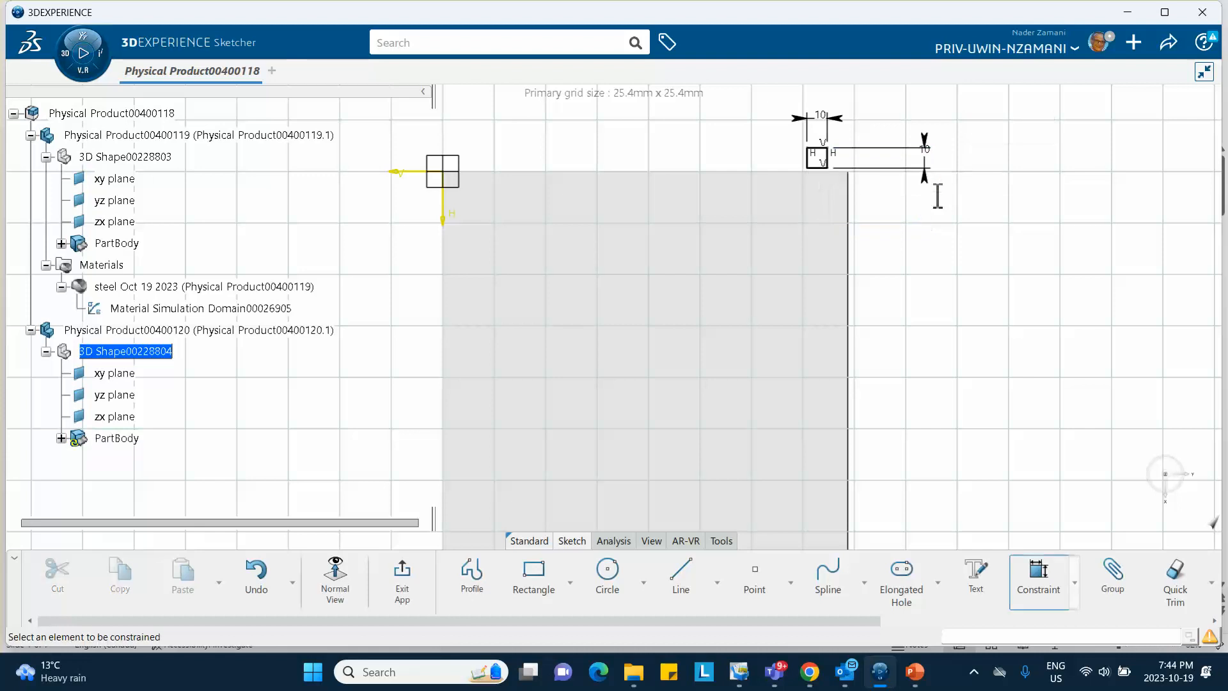
pyautogui.click(824, 148)
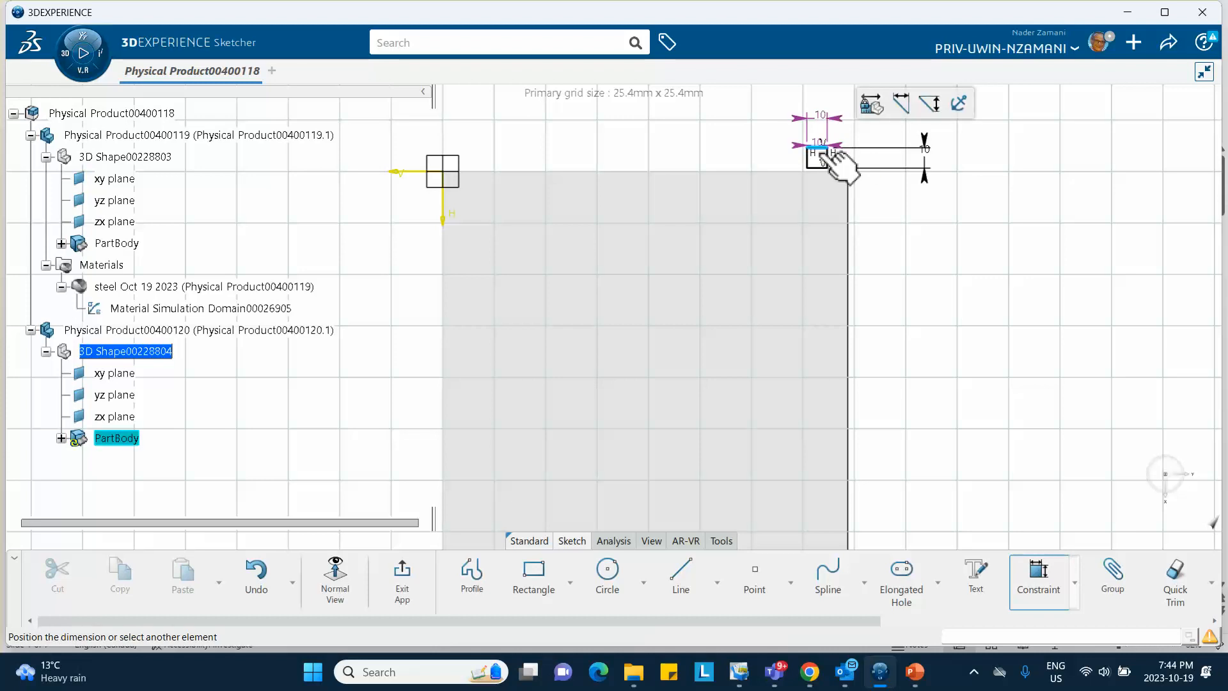
pyautogui.press('Escape')
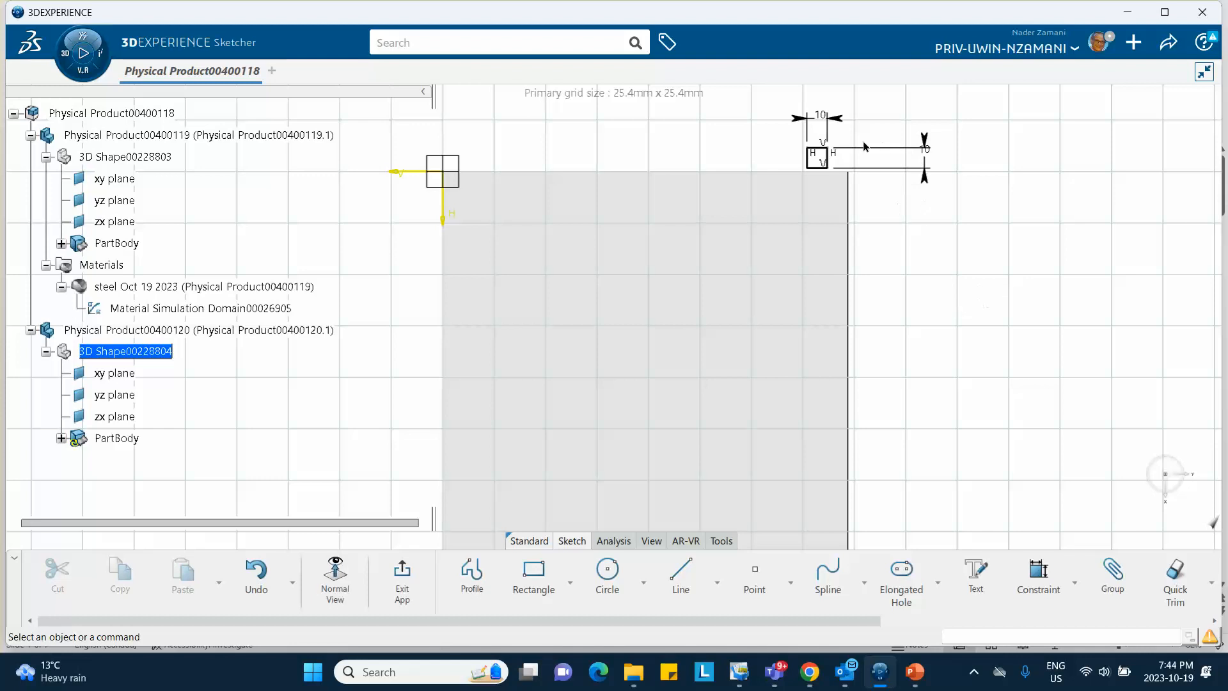
# Make the square's corner coincident with the plate corner and exit the sketch
pyautogui.click(827, 148)
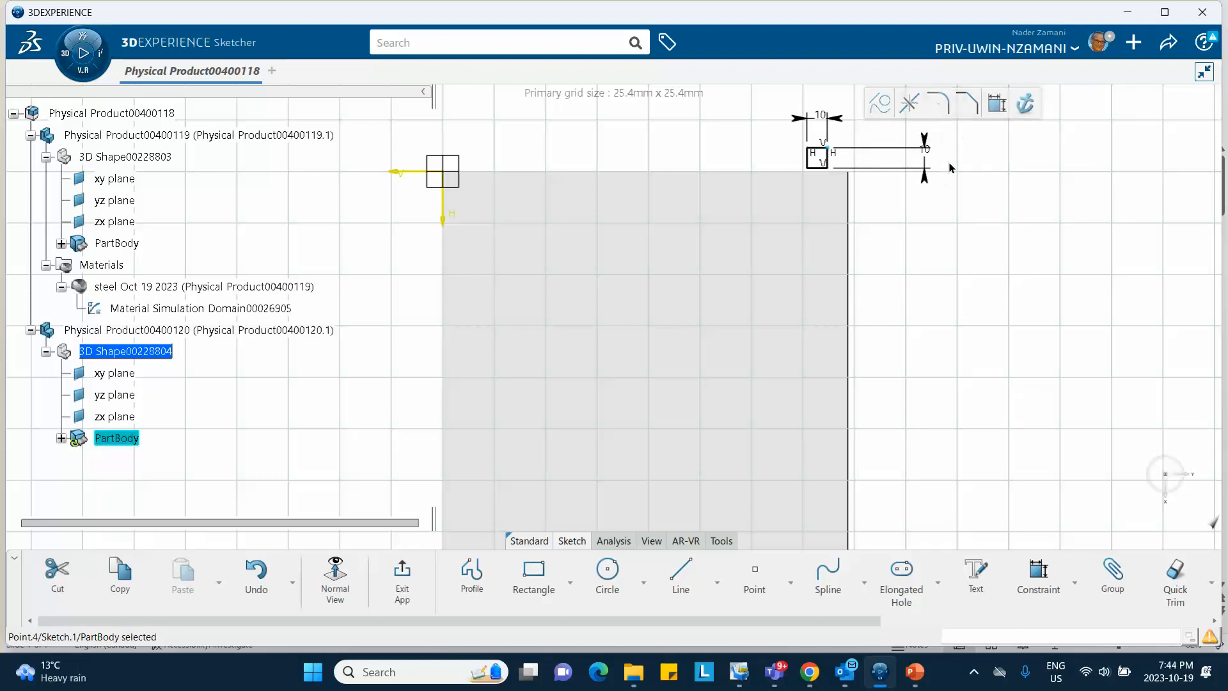
pyautogui.keyDown('ctrl'); pyautogui.click(848, 171); pyautogui.keyUp('ctrl')
pyautogui.click(855, 174)
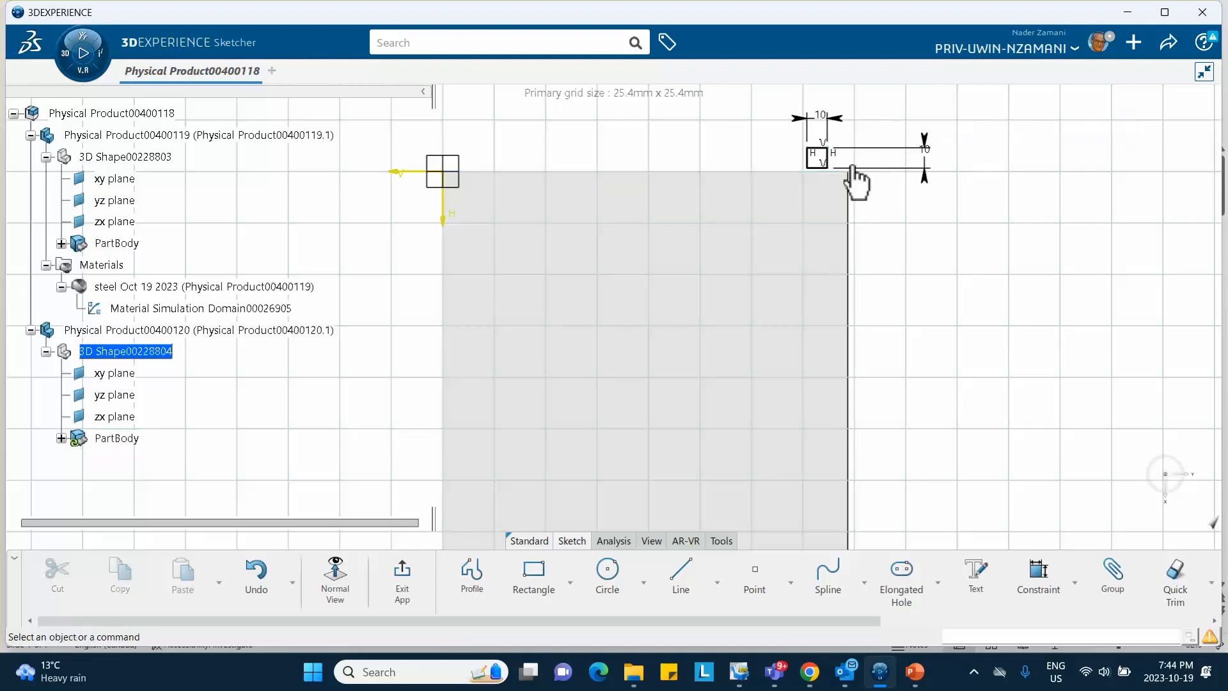
pyautogui.click(850, 171)
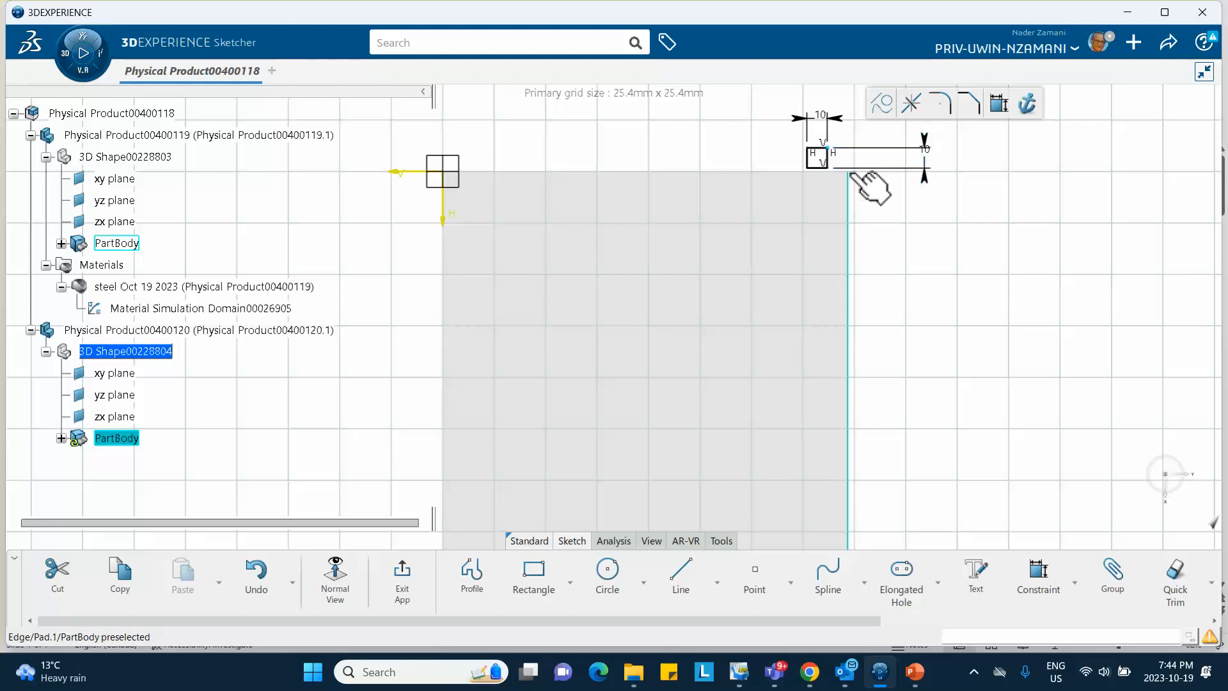
pyautogui.keyDown('ctrl'); pyautogui.click(850, 174); pyautogui.keyUp('ctrl')
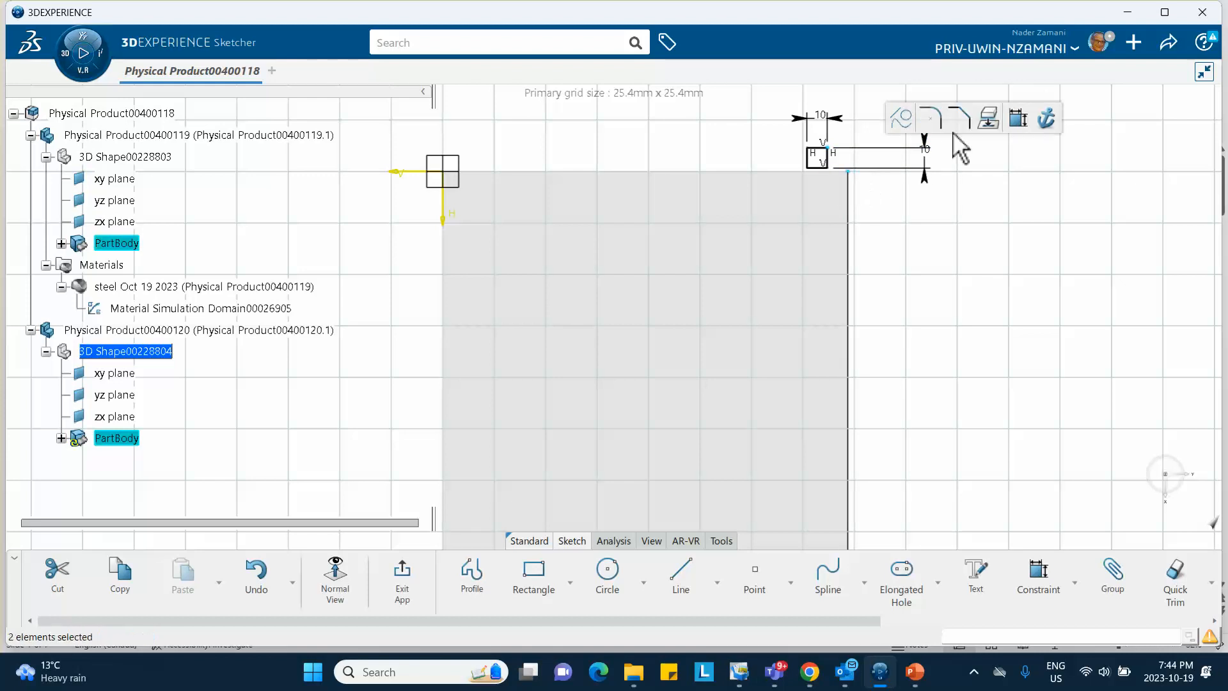
pyautogui.click(1018, 117)
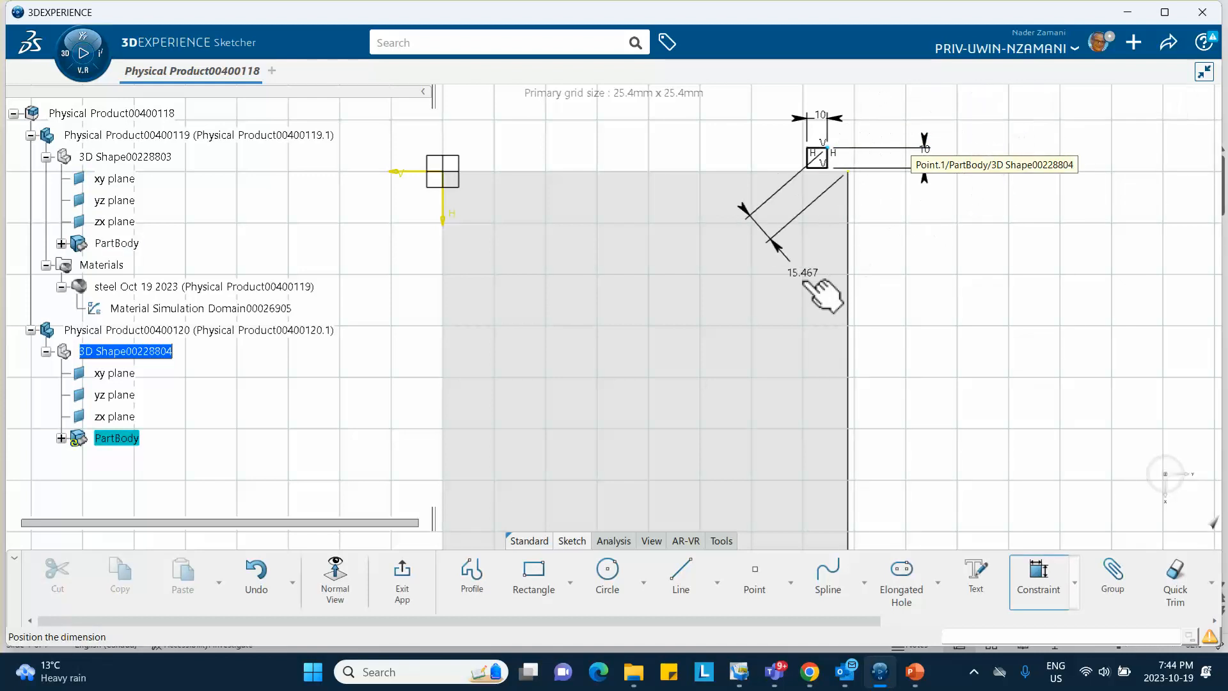
pyautogui.rightClick(801, 286)
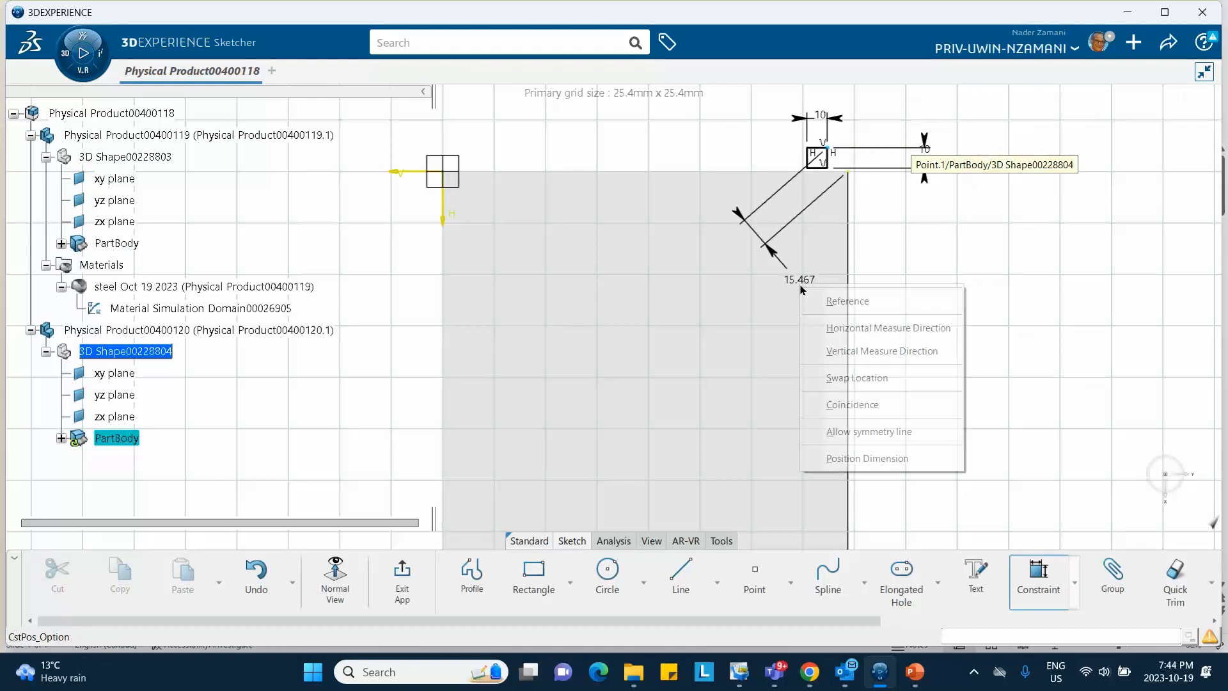
pyautogui.click(851, 405)
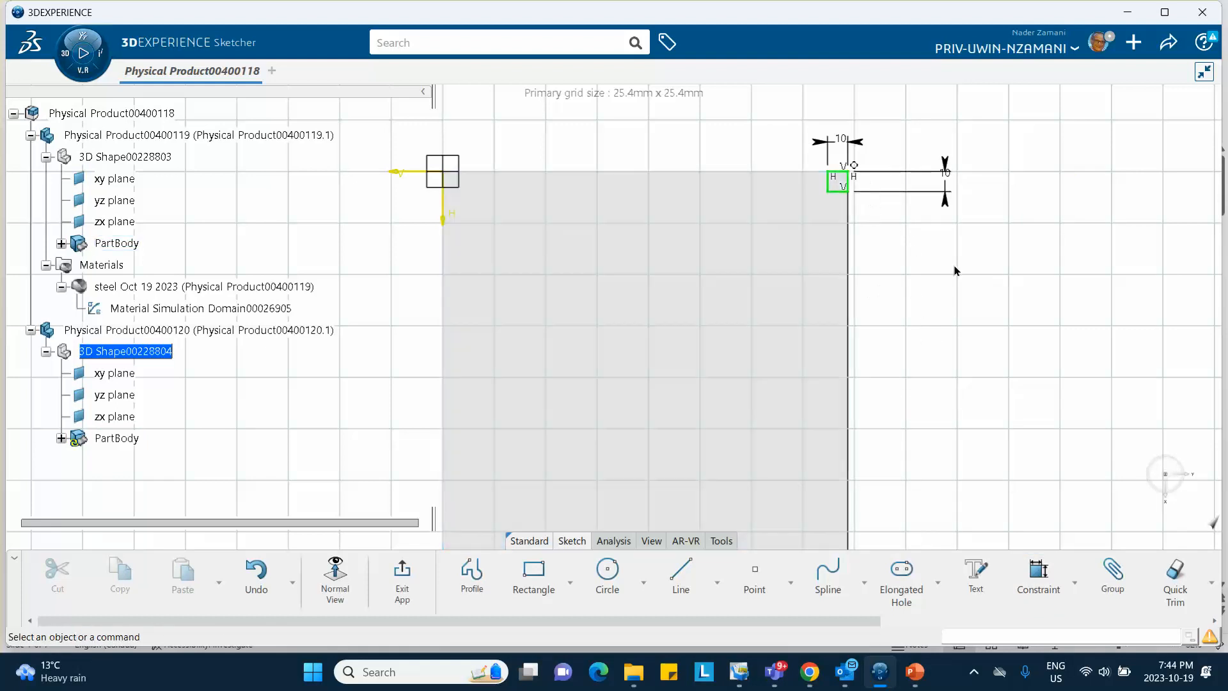
pyautogui.click(404, 585)
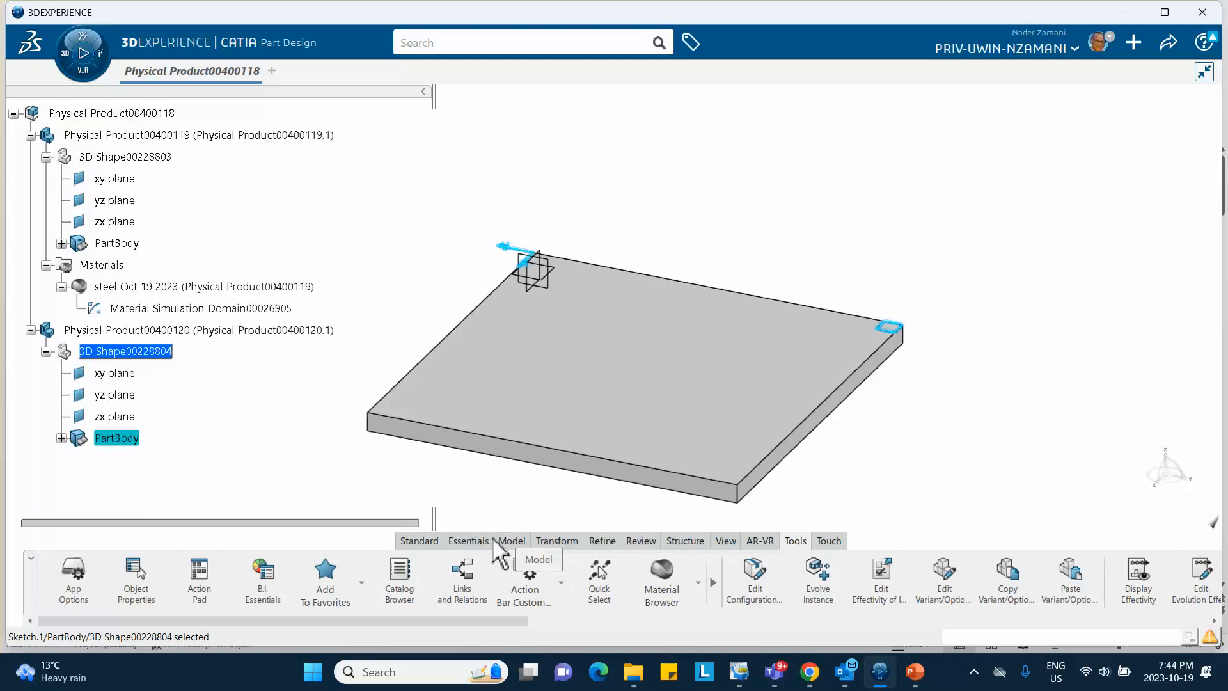
# Pad the 10 by 10 square sketch 200 mm in the reversed direction into column Pad.1
pyautogui.click(473, 541)
pyautogui.click(441, 576)
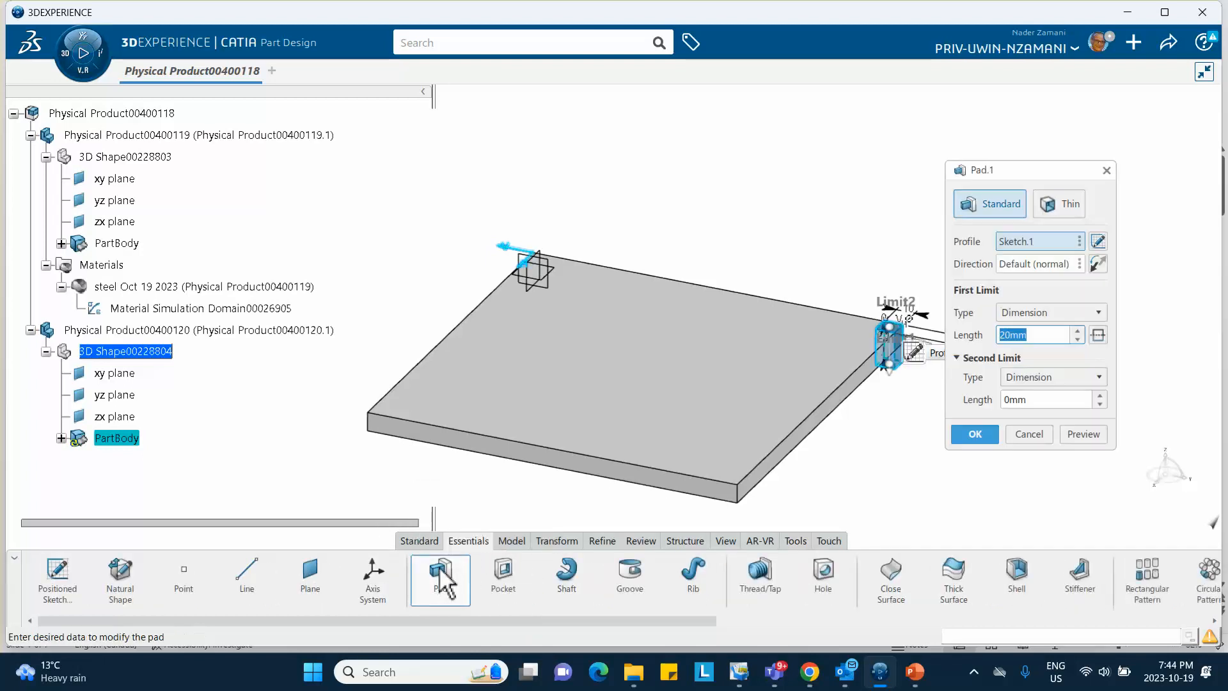
pyautogui.click(1100, 265)
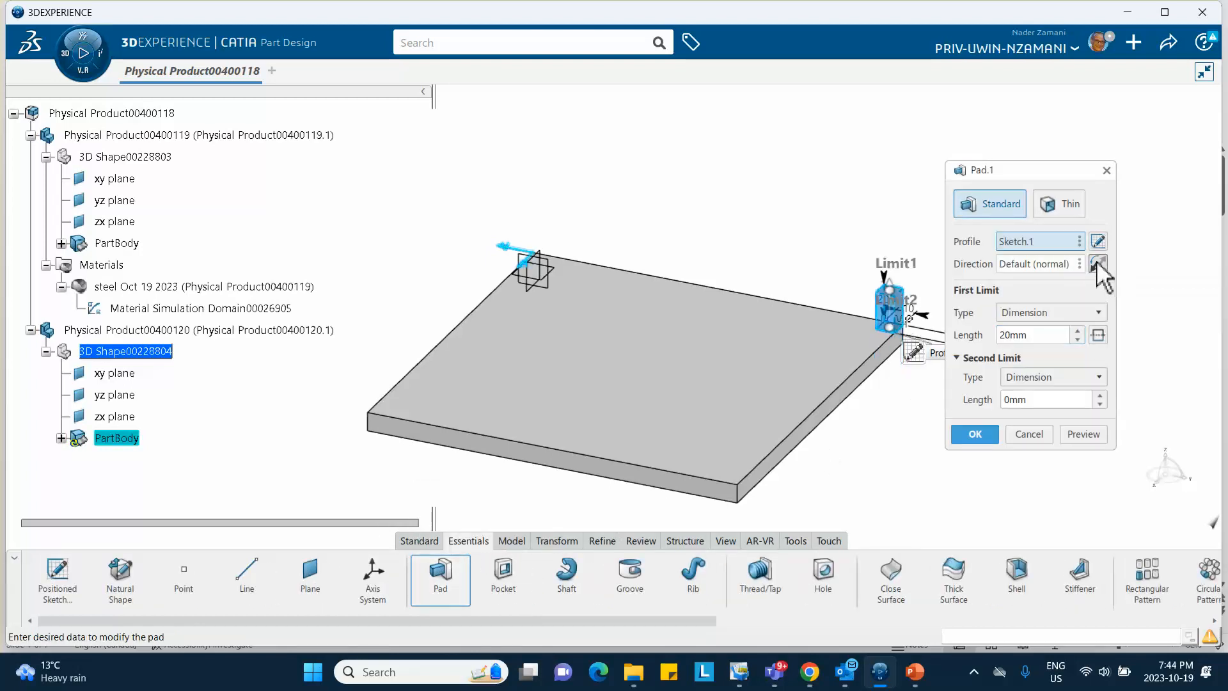
pyautogui.doubleClick(1054, 335)
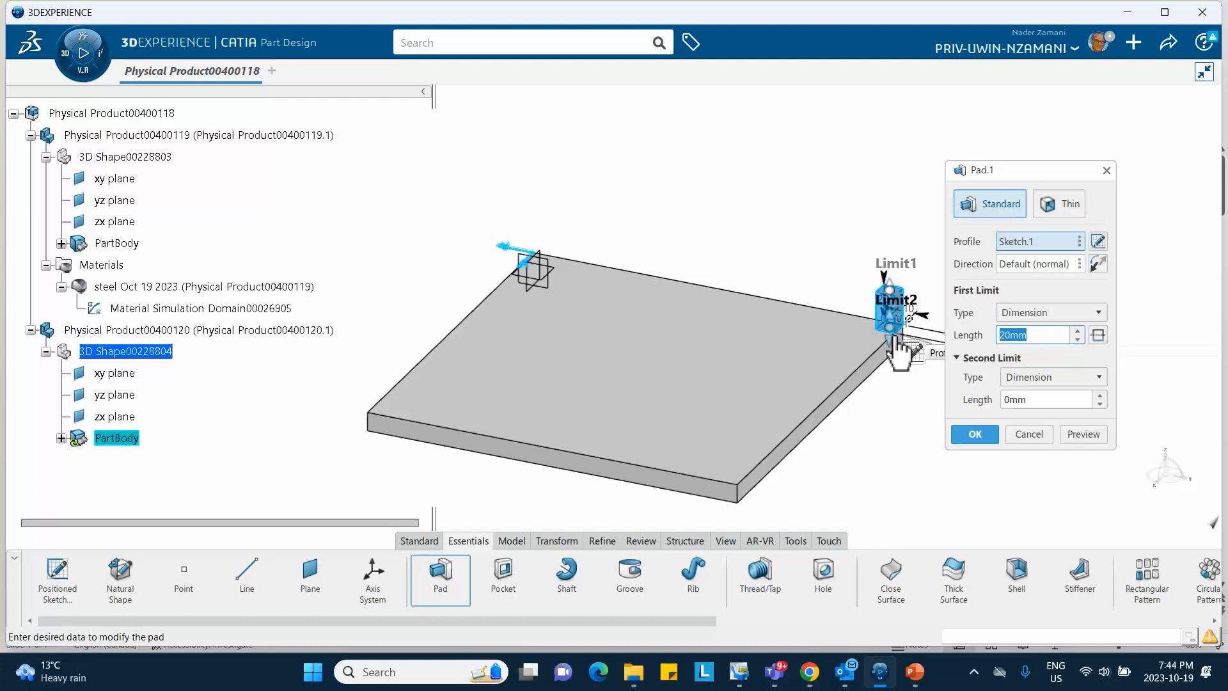
pyautogui.write('200')
pyautogui.press('Return')
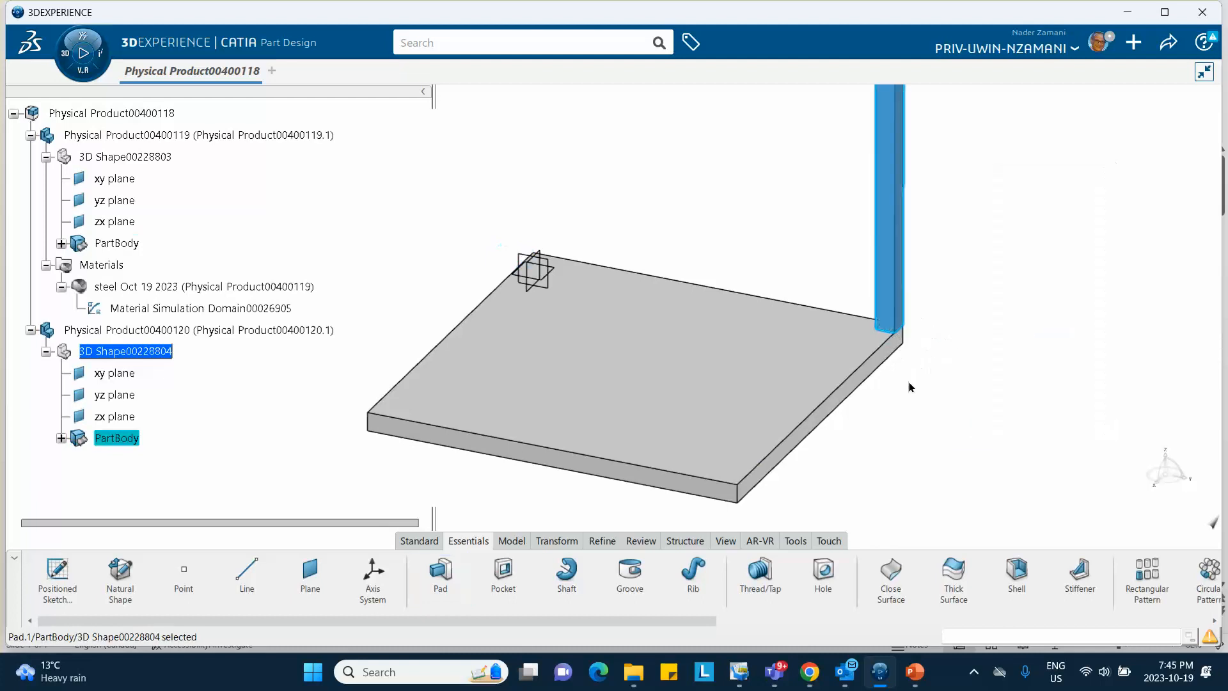
pyautogui.moveTo(990, 325); pyautogui.dragTo(1003, 400, button='middle')
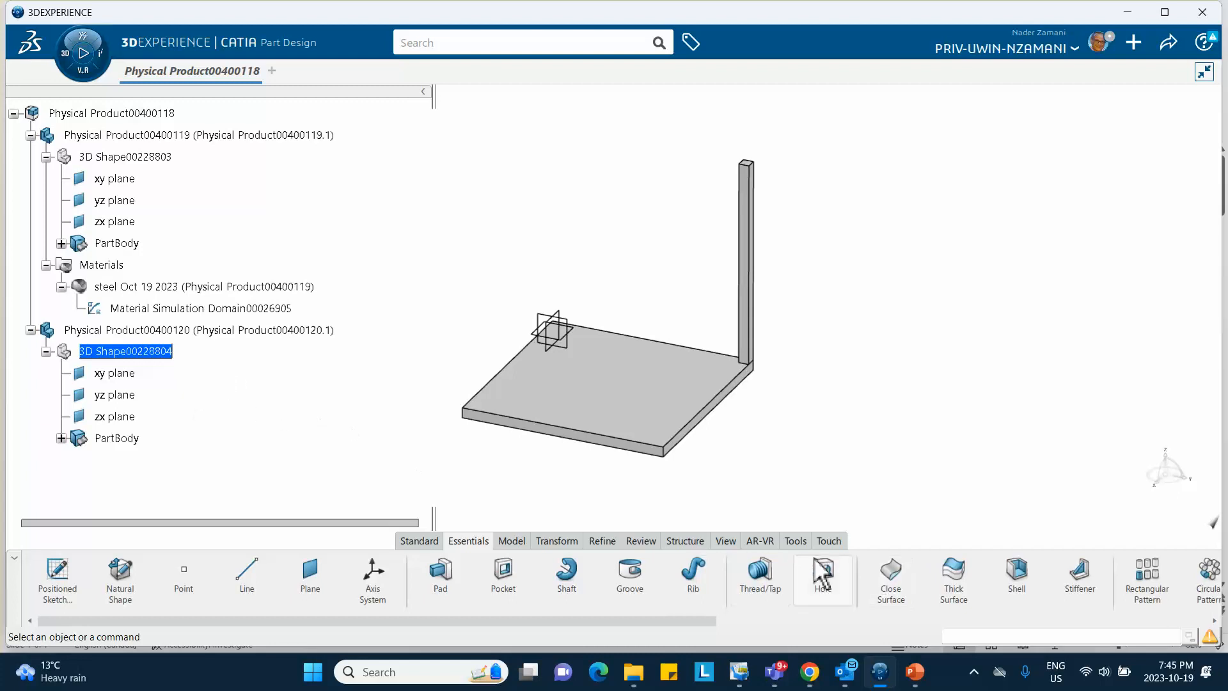
# Apply steel Oct 19 2023 from the Material Browser to Physical Product00400120 and check its Materials
pyautogui.click(796, 541)
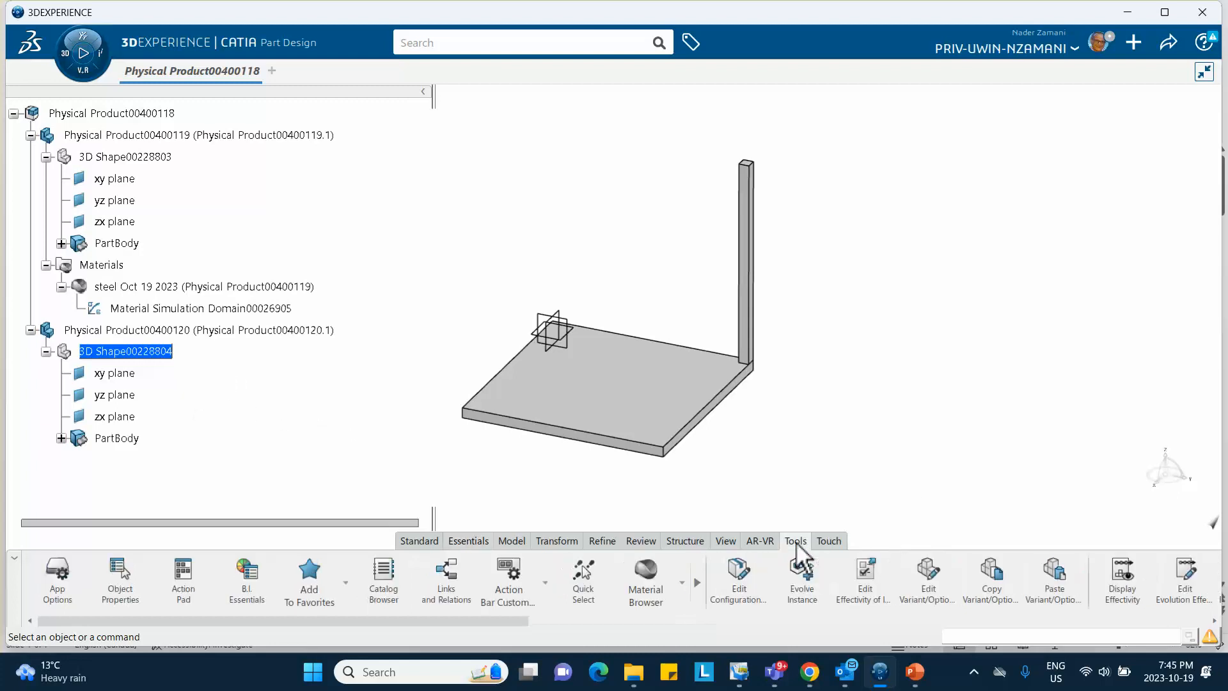
pyautogui.click(682, 583)
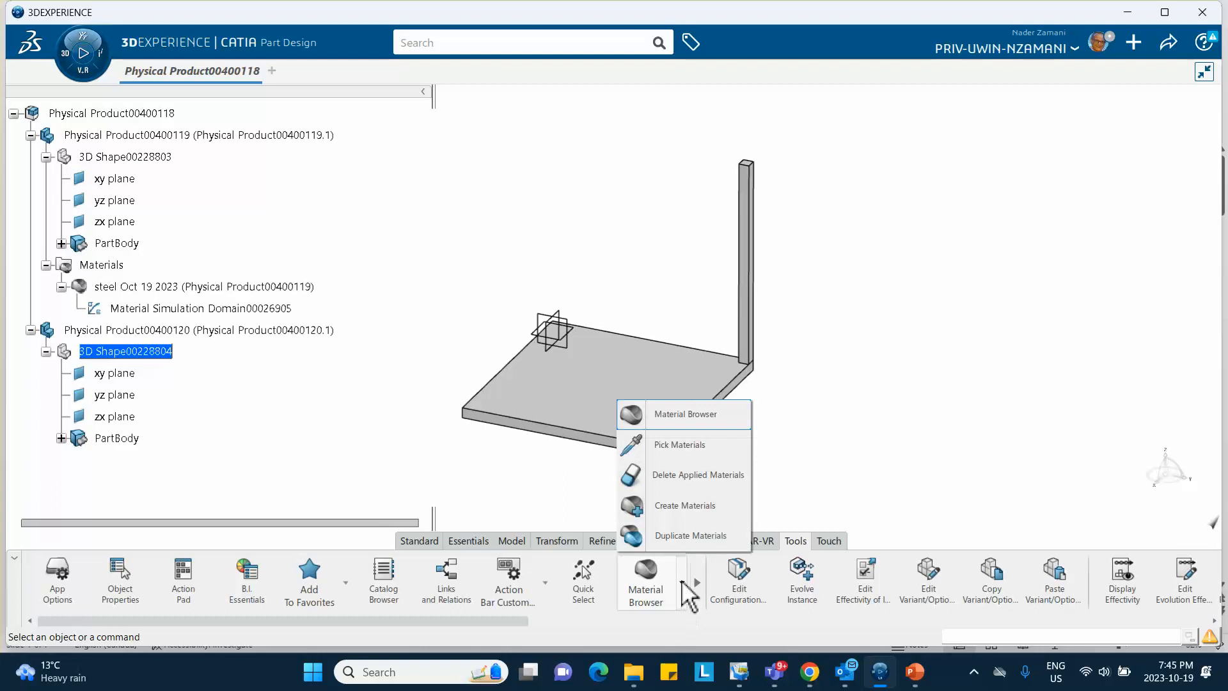
pyautogui.click(671, 415)
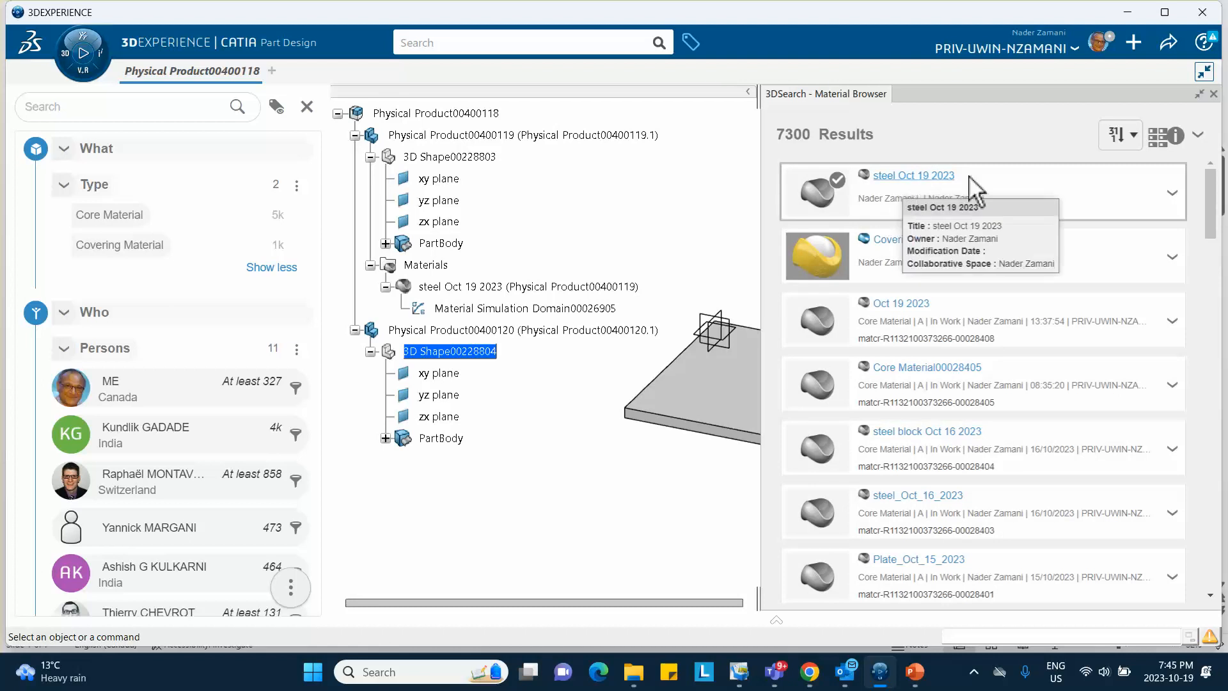
pyautogui.click(1171, 192)
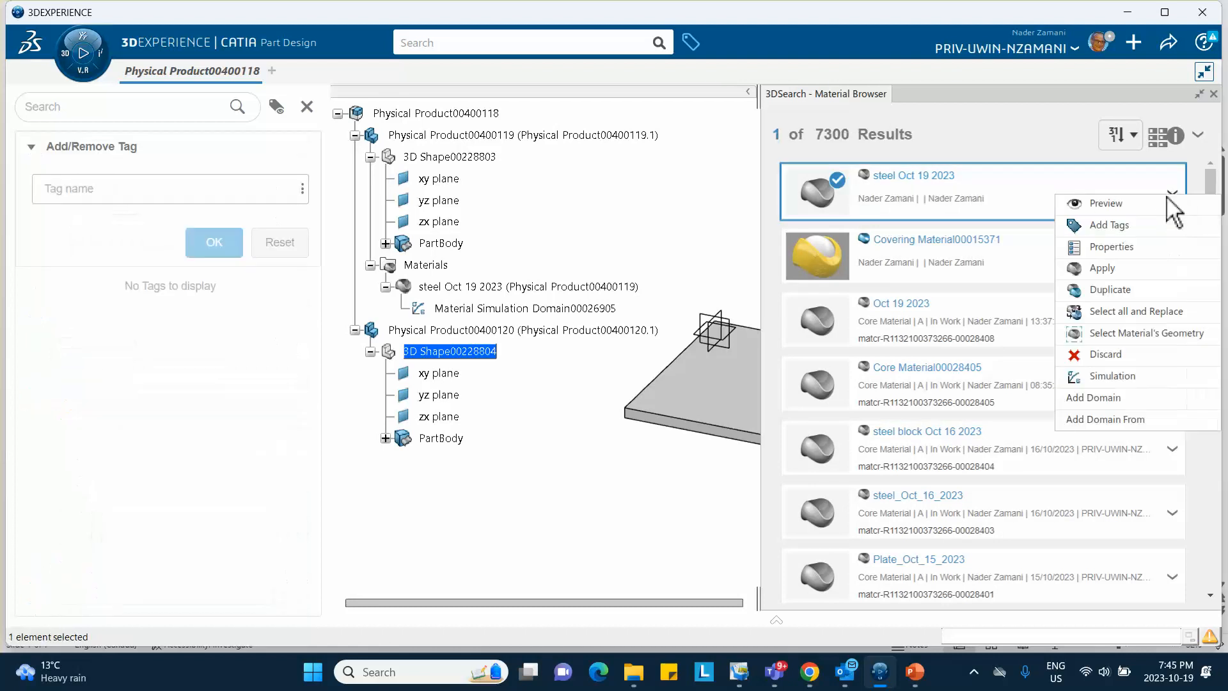
pyautogui.click(1119, 268)
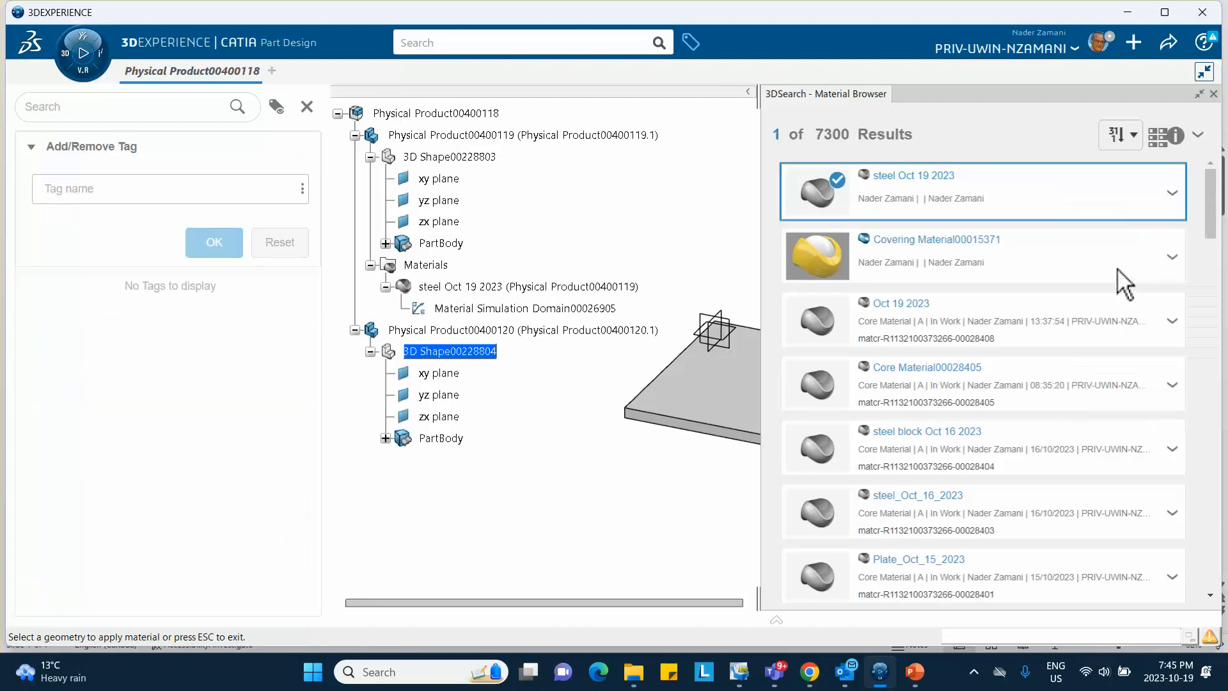
pyautogui.click(1213, 94)
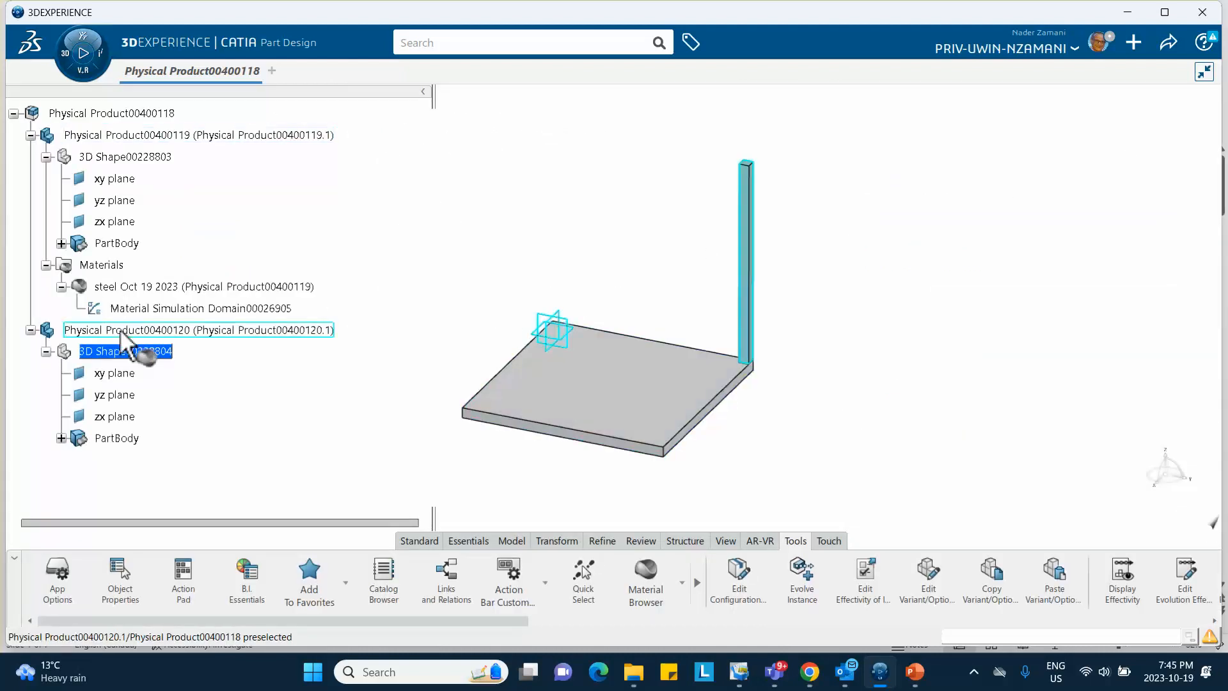
pyautogui.click(137, 349)
pyautogui.click(534, 353)
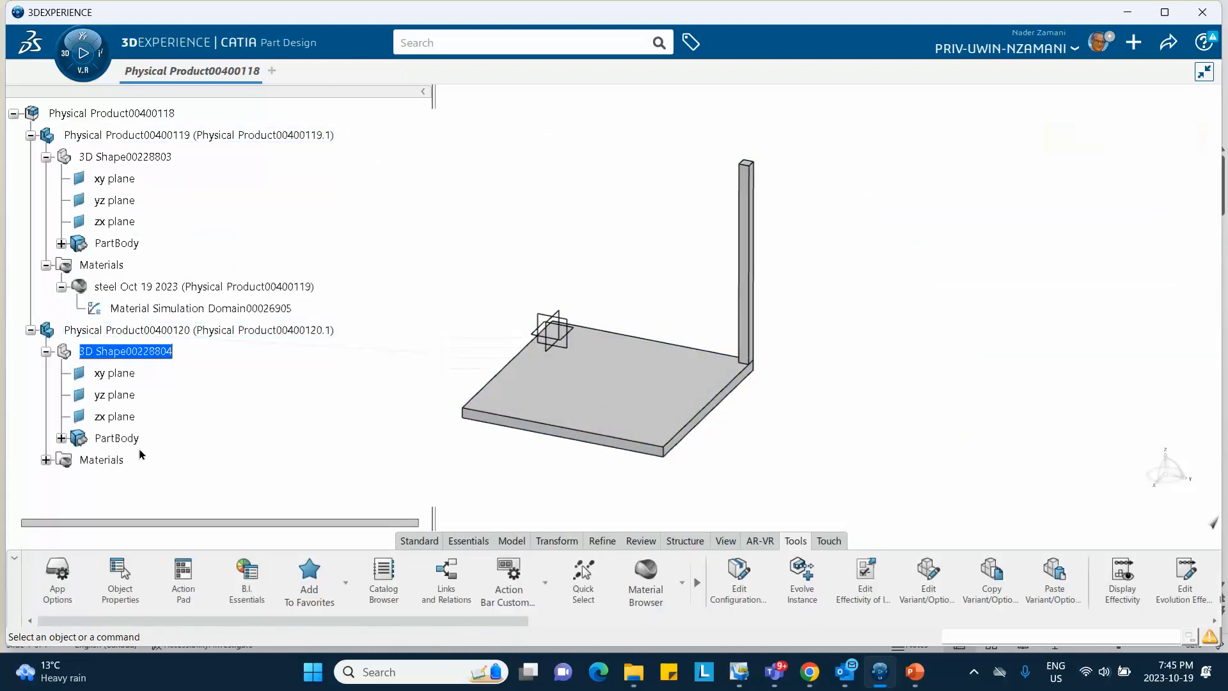
pyautogui.click(45, 463)
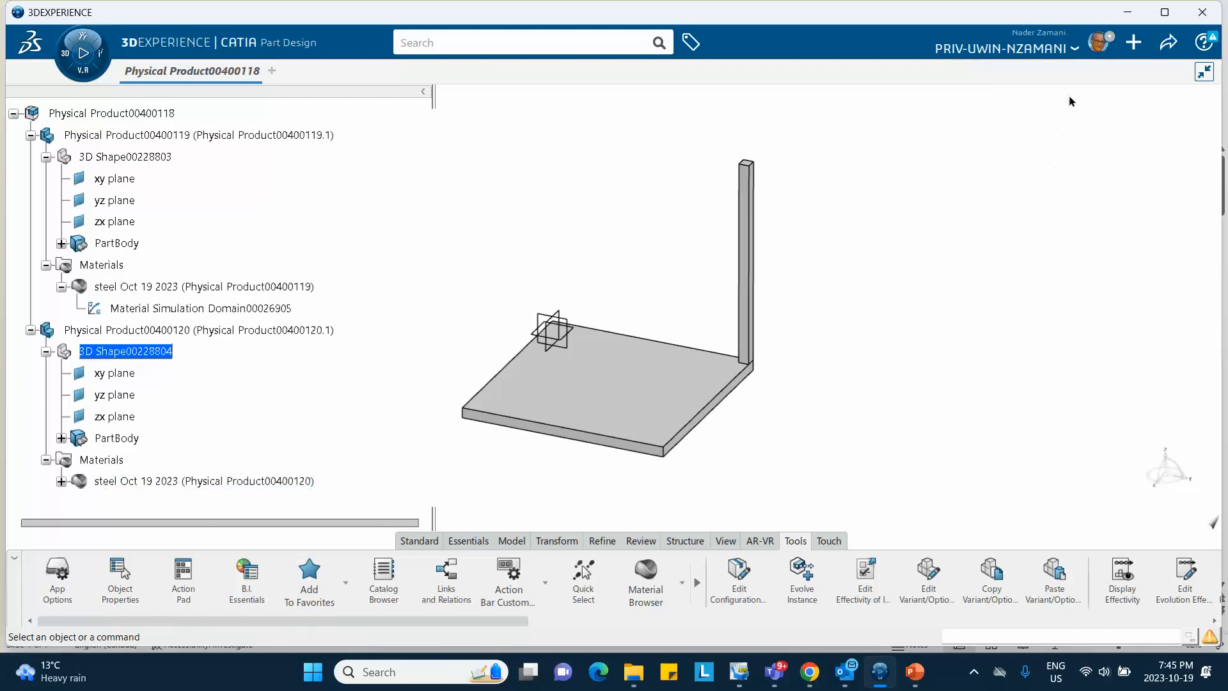
pyautogui.moveTo(804, 150); pyautogui.dragTo(793, 243, button='middle')
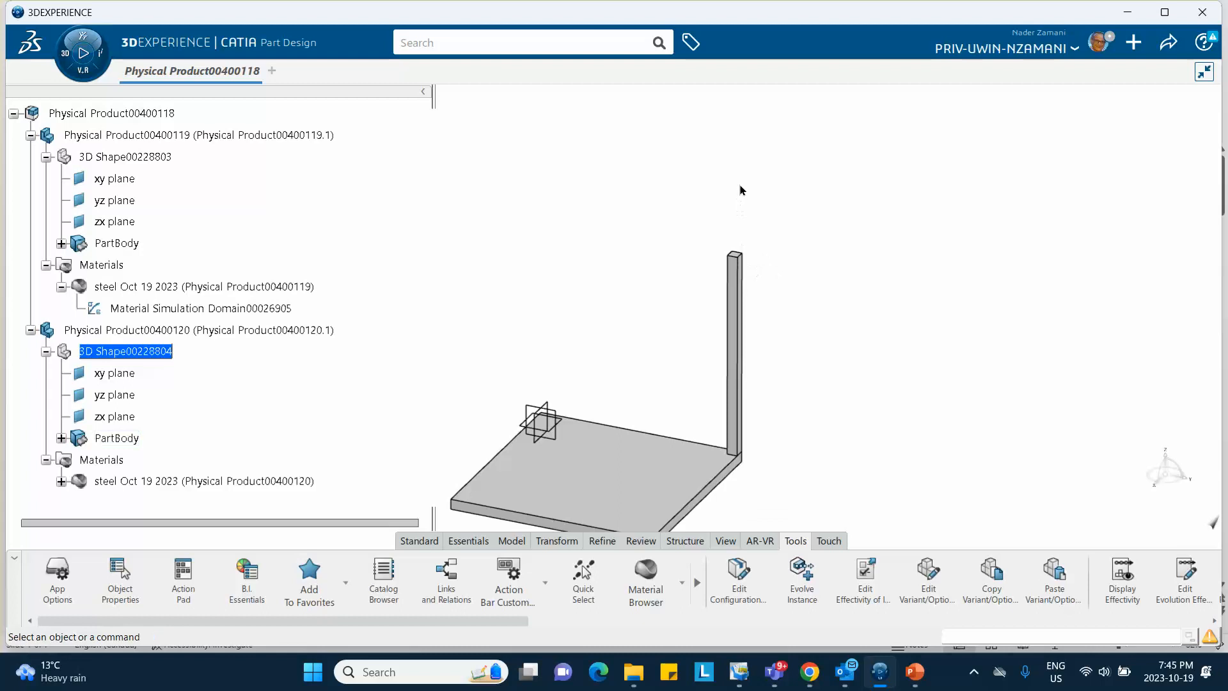
# Create an On curve point along the column's vertical edge
pyautogui.moveTo(795, 257); pyautogui.dragTo(798, 181, button='middle')
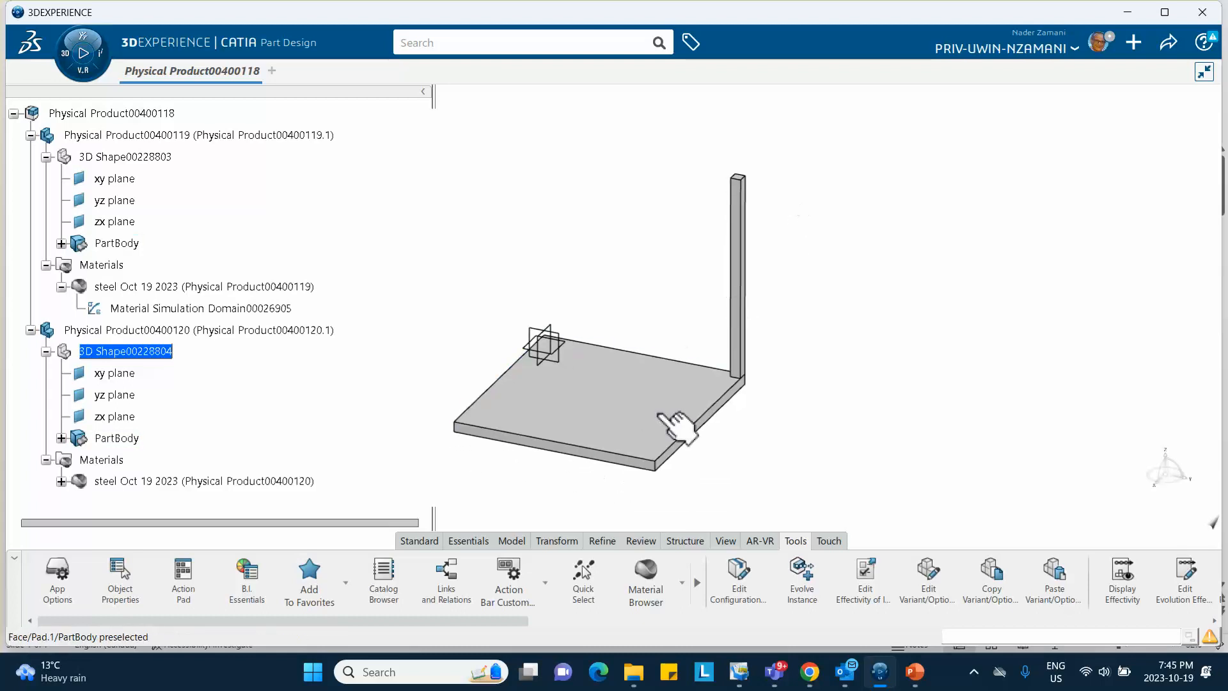
pyautogui.click(469, 541)
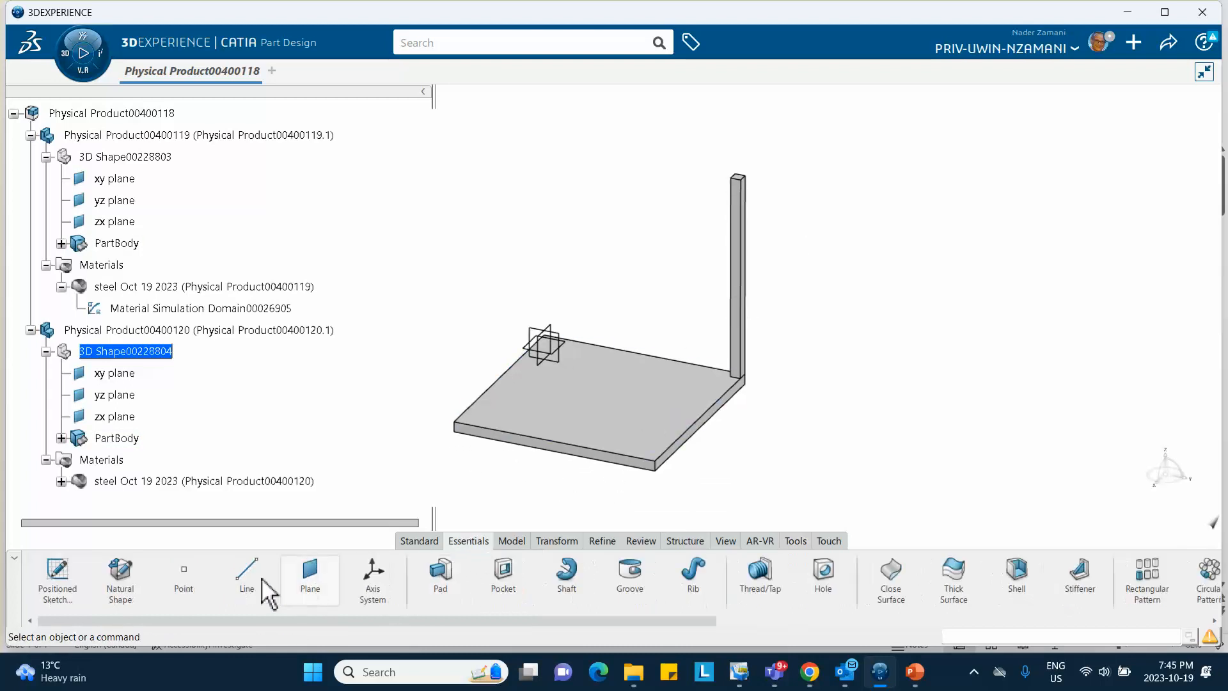
pyautogui.click(187, 583)
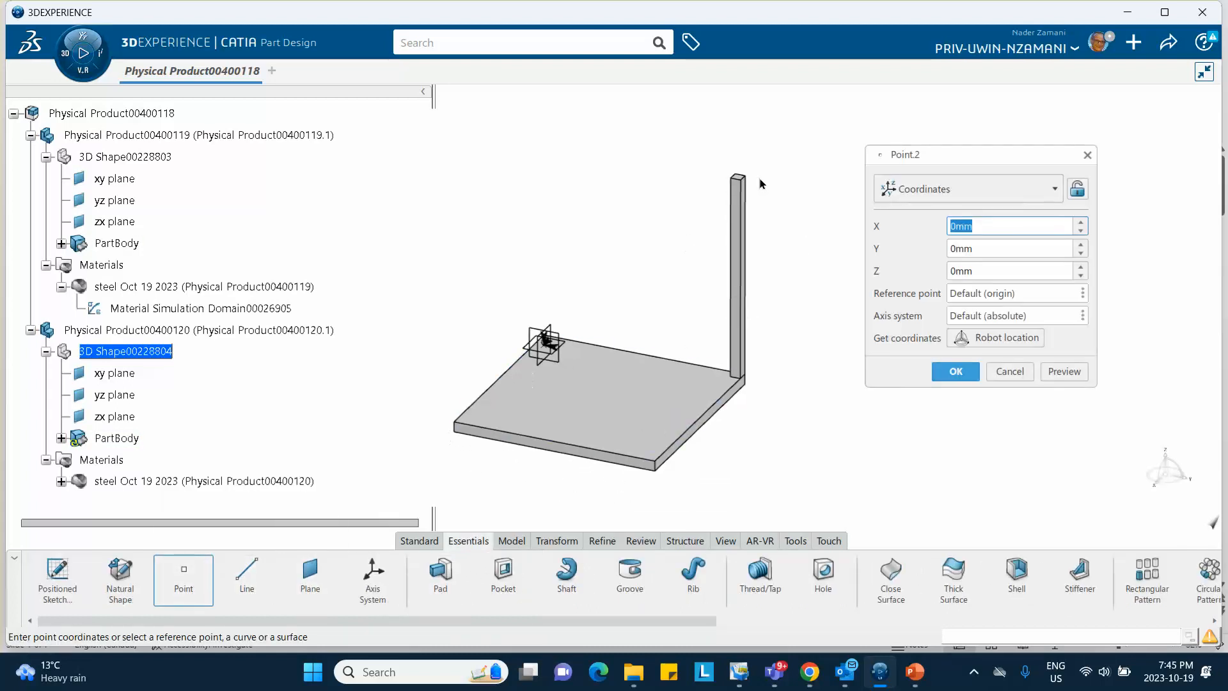
pyautogui.click(955, 191)
pyautogui.click(939, 236)
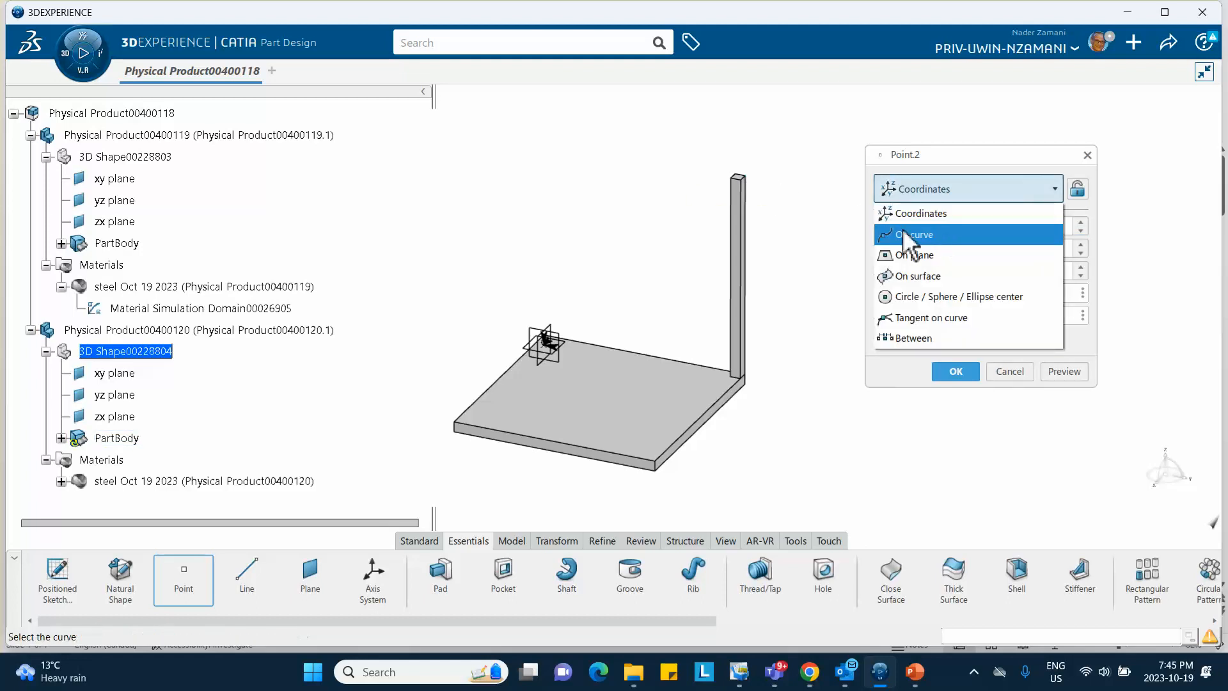
pyautogui.click(746, 247)
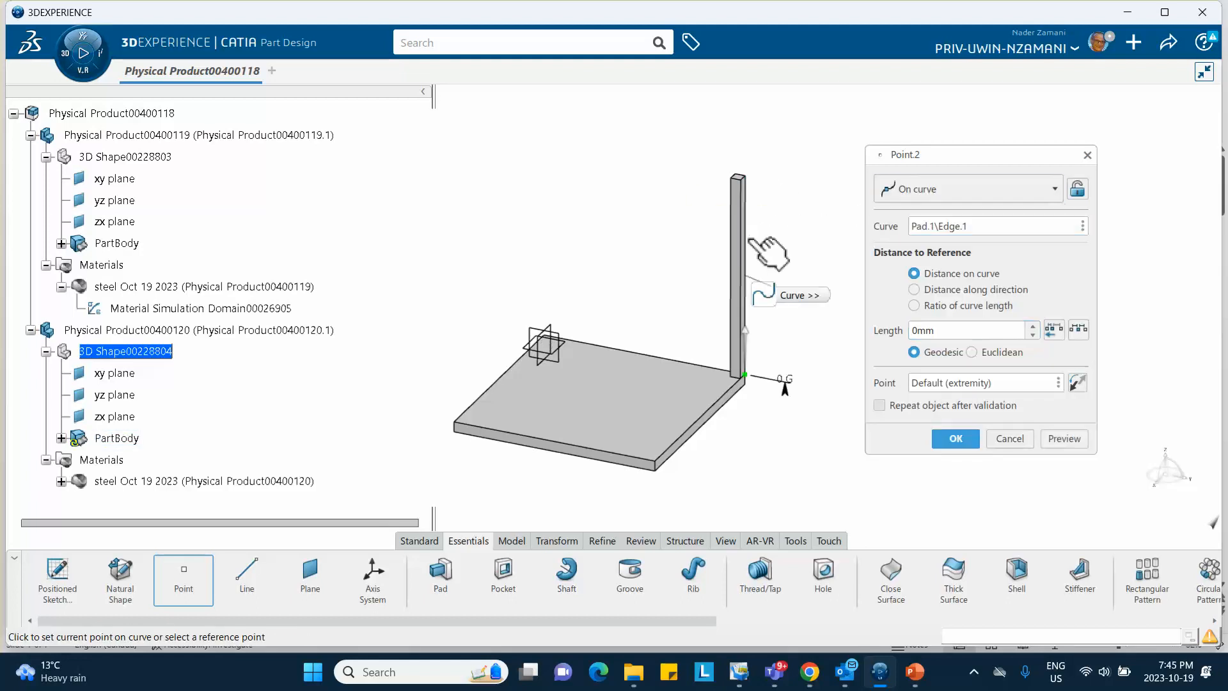
pyautogui.moveTo(971, 331); pyautogui.dragTo(834, 331)
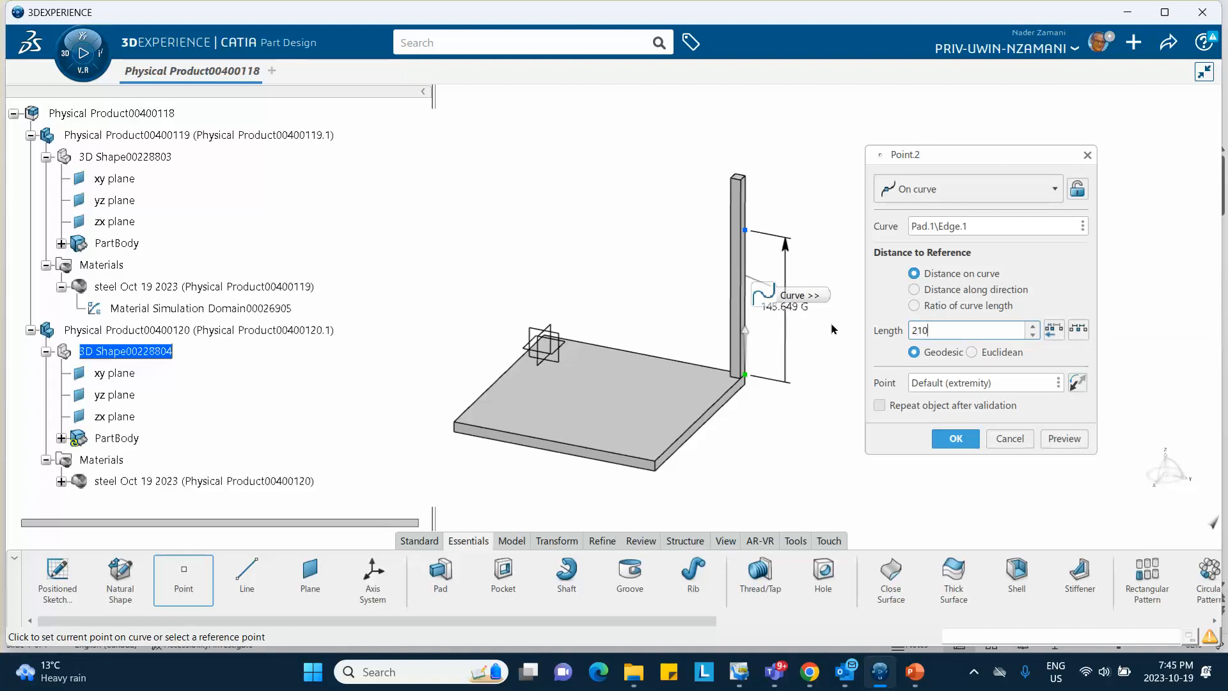
pyautogui.press('Return')
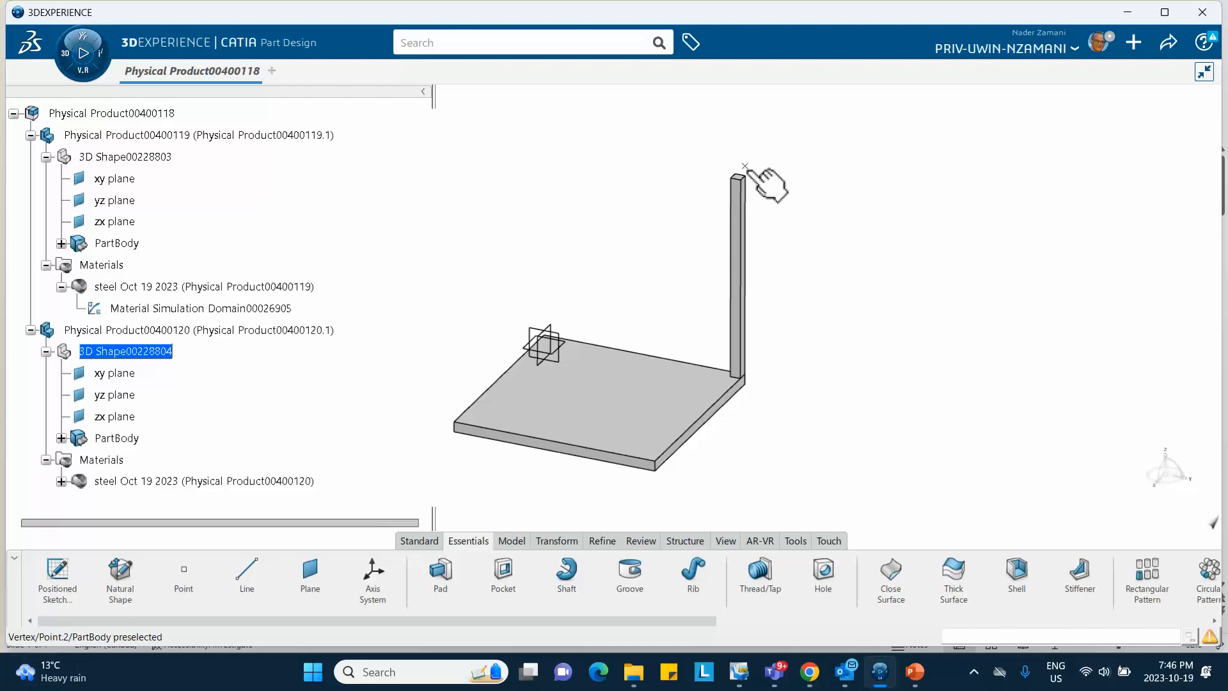
# Edit Point.2 so its length along the edge is 220 mm
pyautogui.moveTo(765, 197); pyautogui.dragTo(766, 189, button='middle')
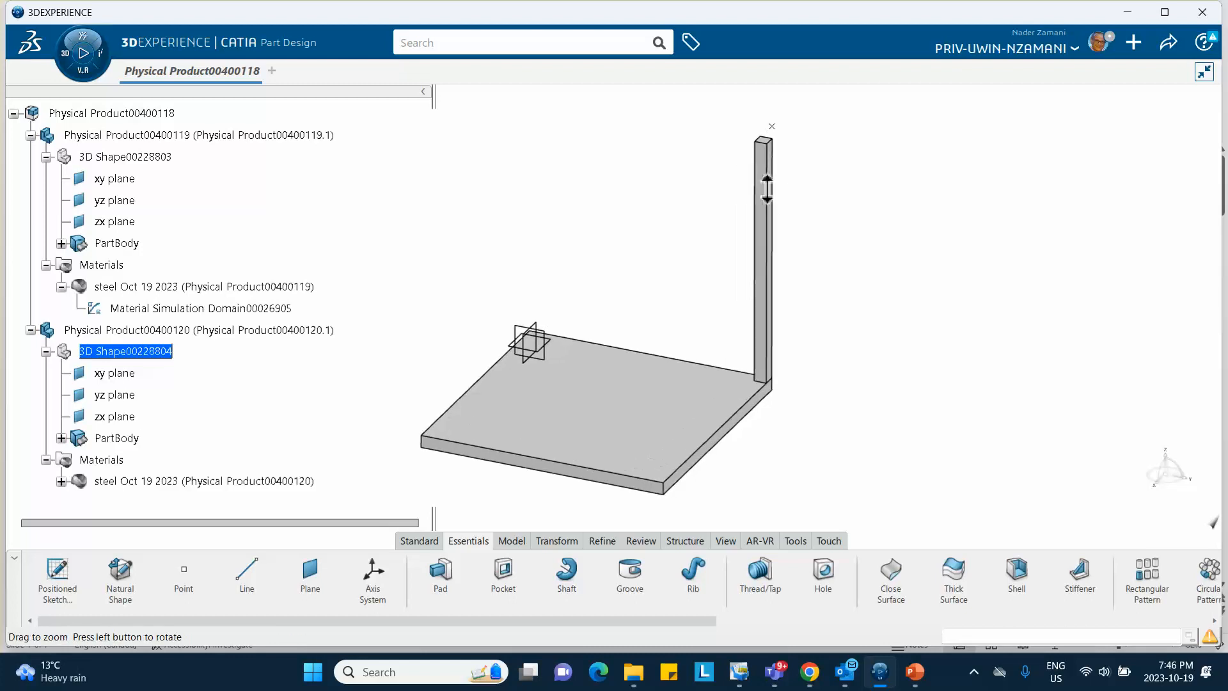
pyautogui.doubleClick(772, 127)
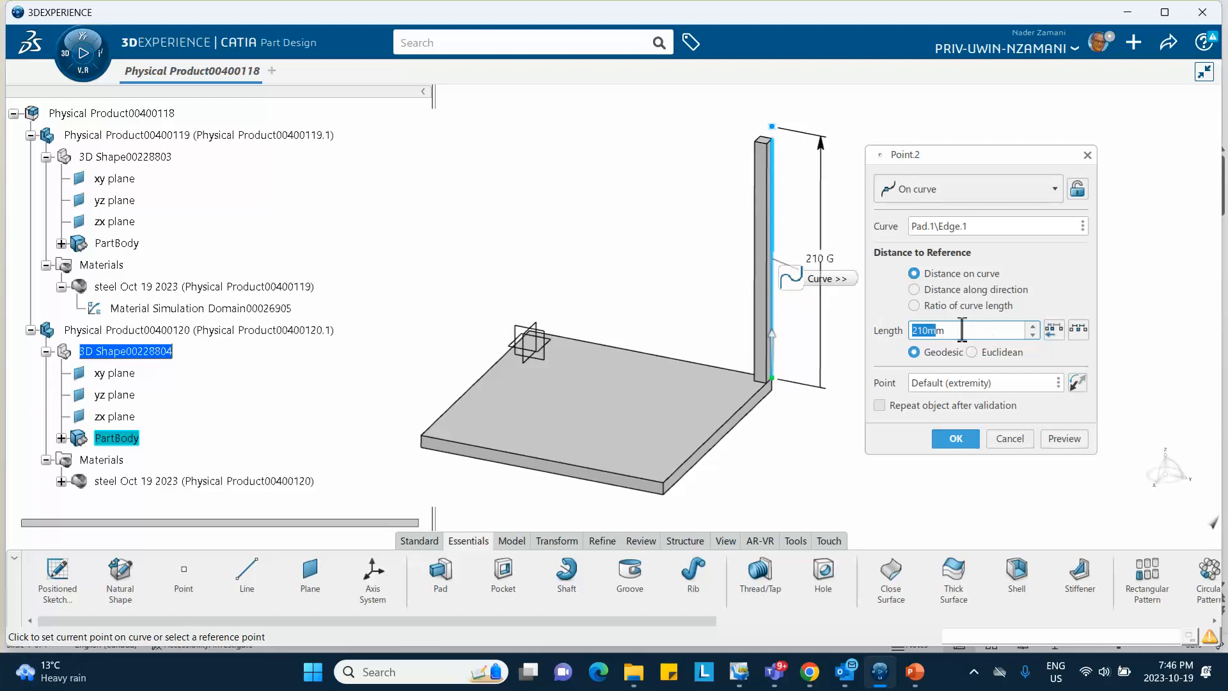
pyautogui.write('22880')
pyautogui.click(955, 439)
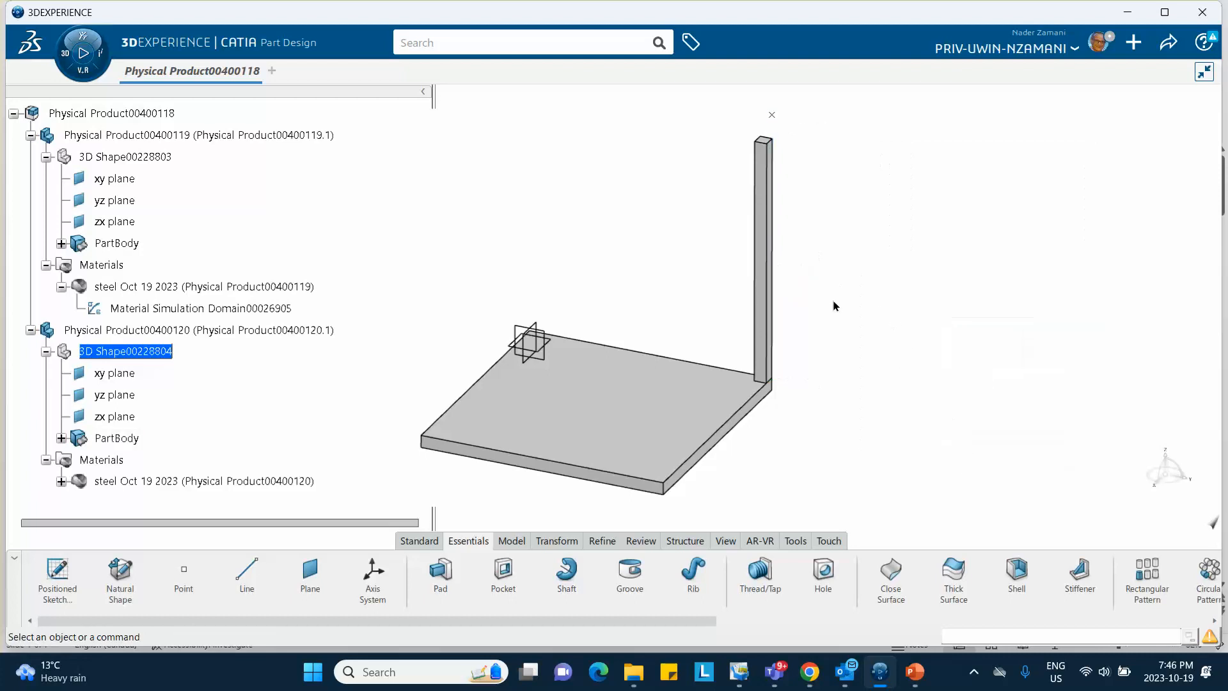
pyautogui.moveTo(658, 236); pyautogui.dragTo(681, 293, button='middle')
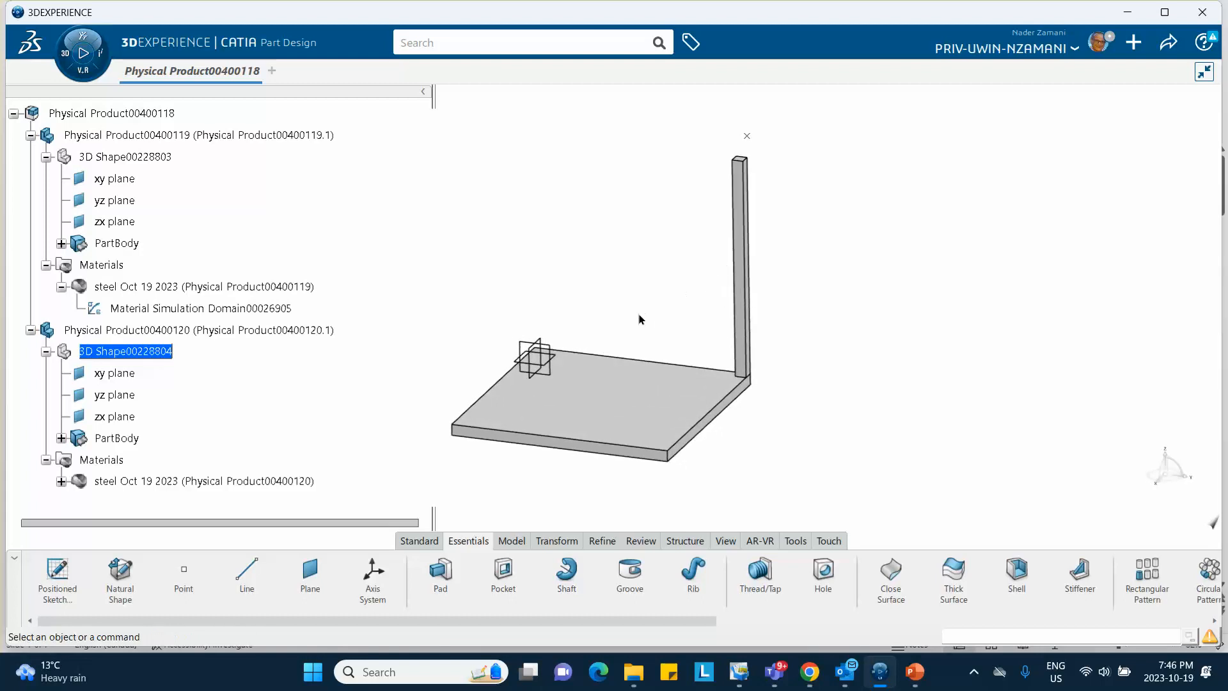
# Save the product and make the root product the active assembly
pyautogui.click(1166, 46)
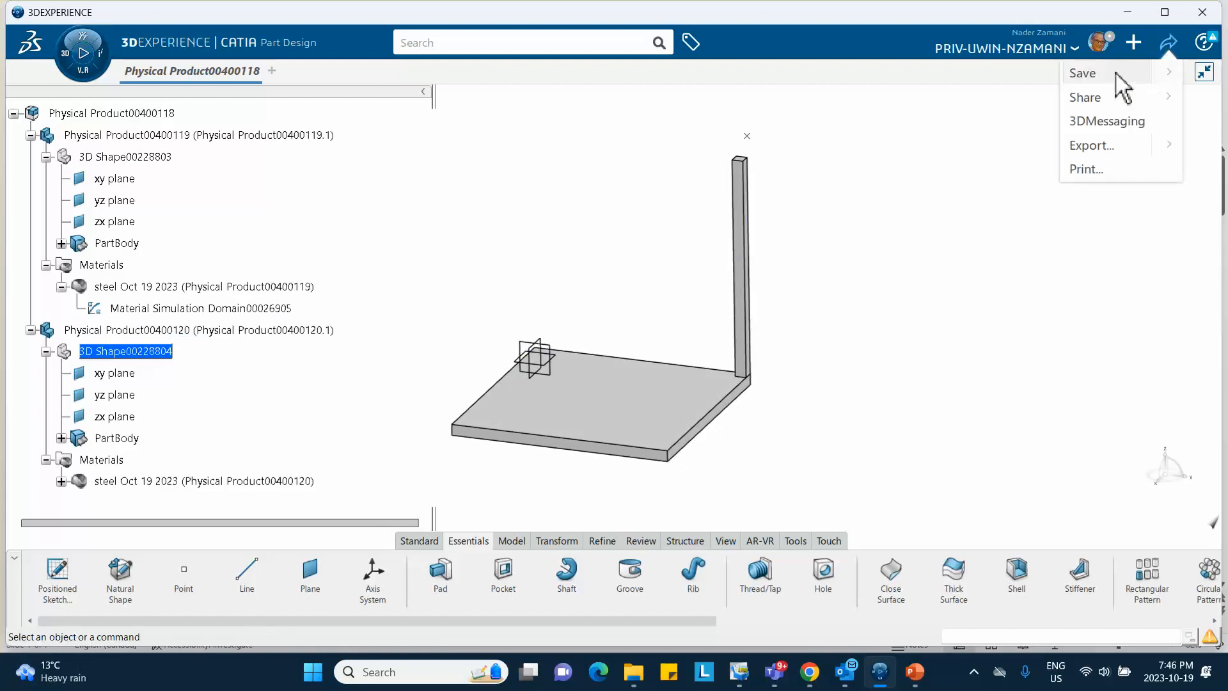
pyautogui.click(1082, 73)
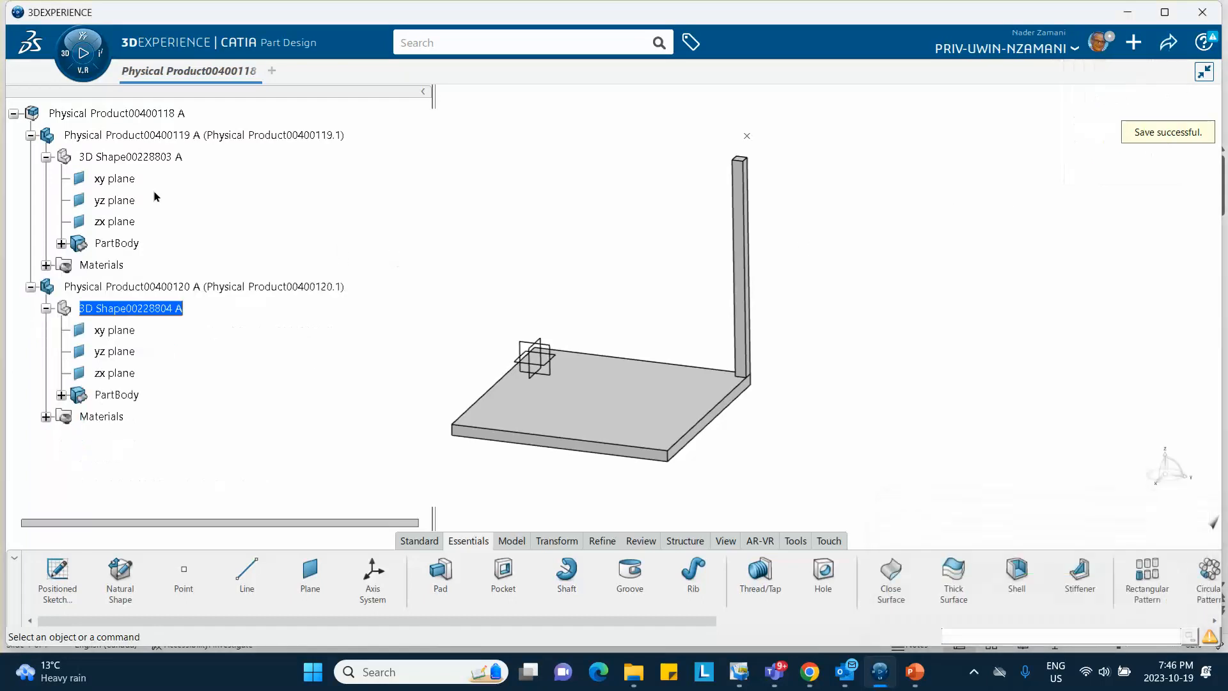
pyautogui.doubleClick(125, 115)
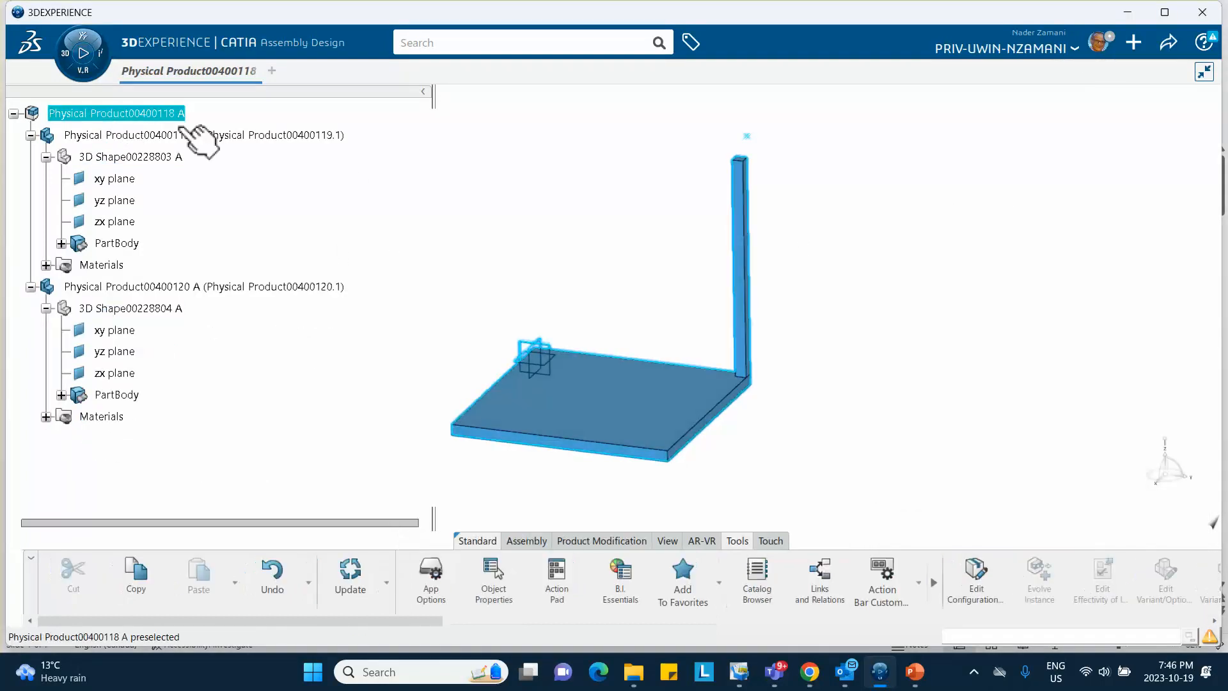
# Launch Structural Model Creation from My Favorite Apps to create a finite element model
pyautogui.click(64, 56)
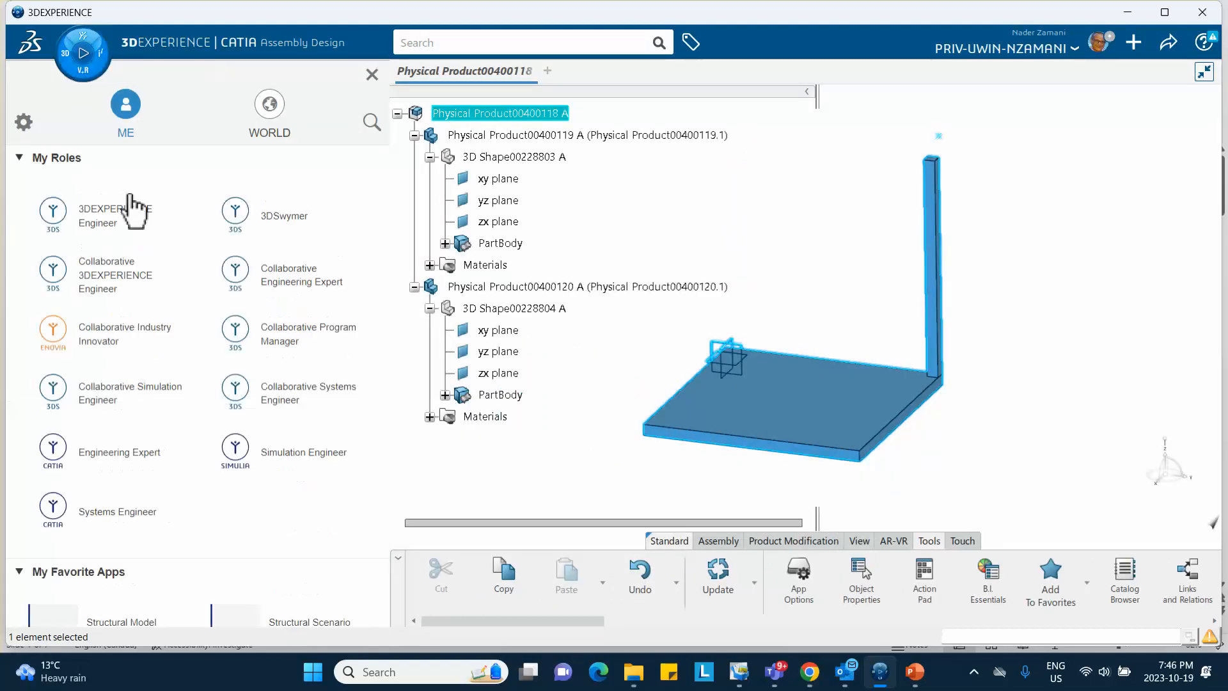
pyautogui.scroll(-10, 132, 207)
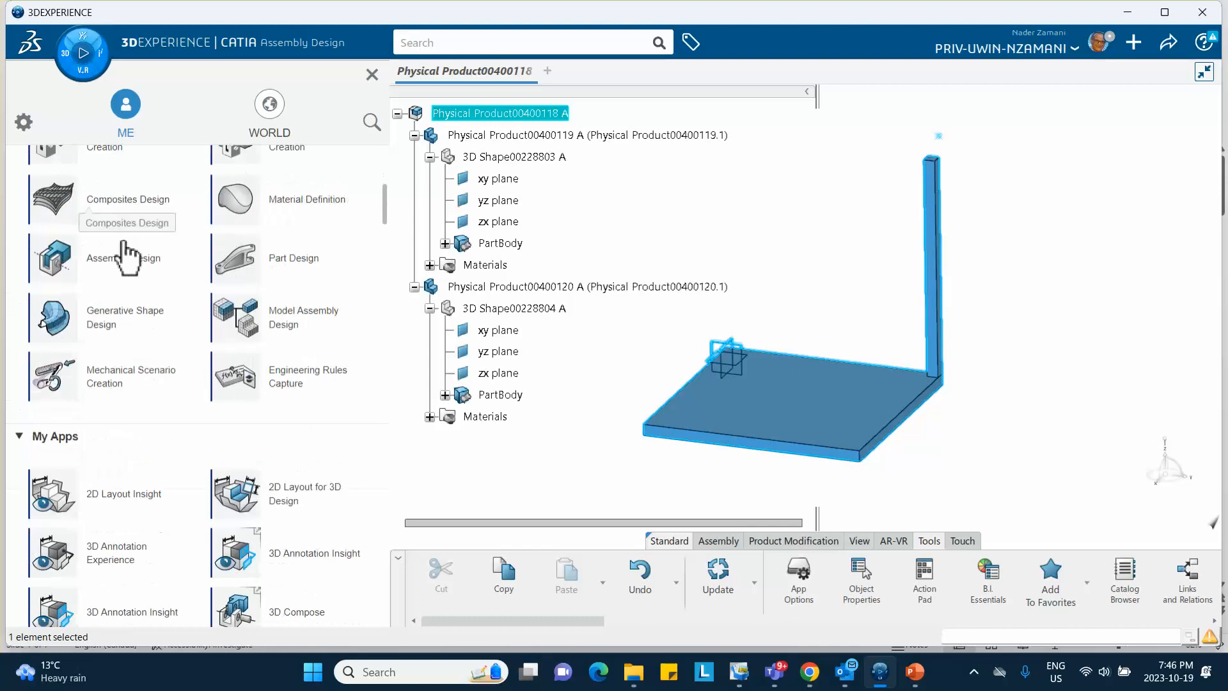
pyautogui.scroll(2, 121, 243)
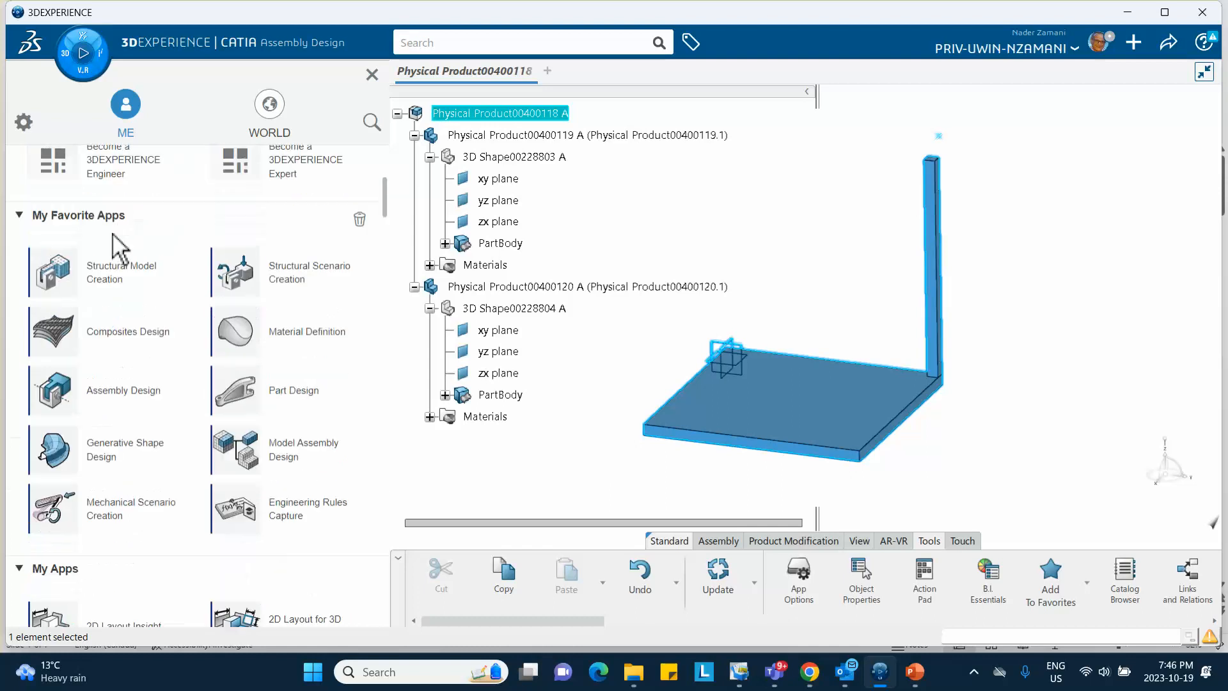
pyautogui.click(127, 276)
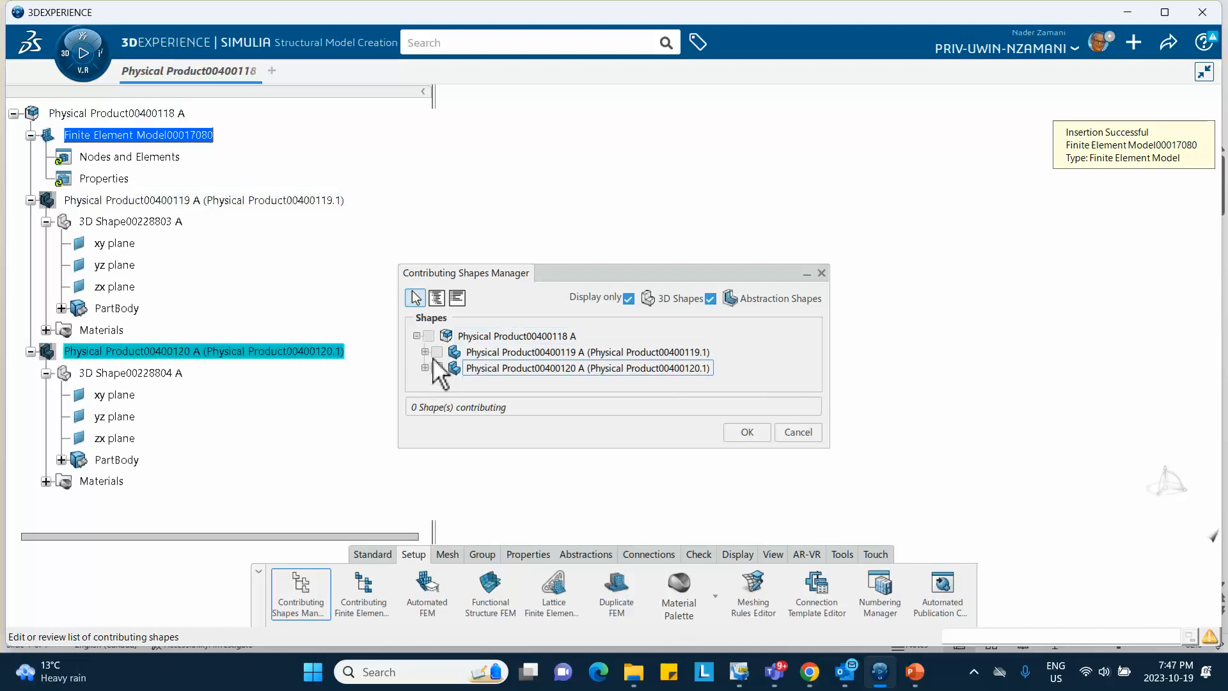
# Add both the plate and column as contributing shapes to Finite Element Model00017080
pyautogui.click(428, 336)
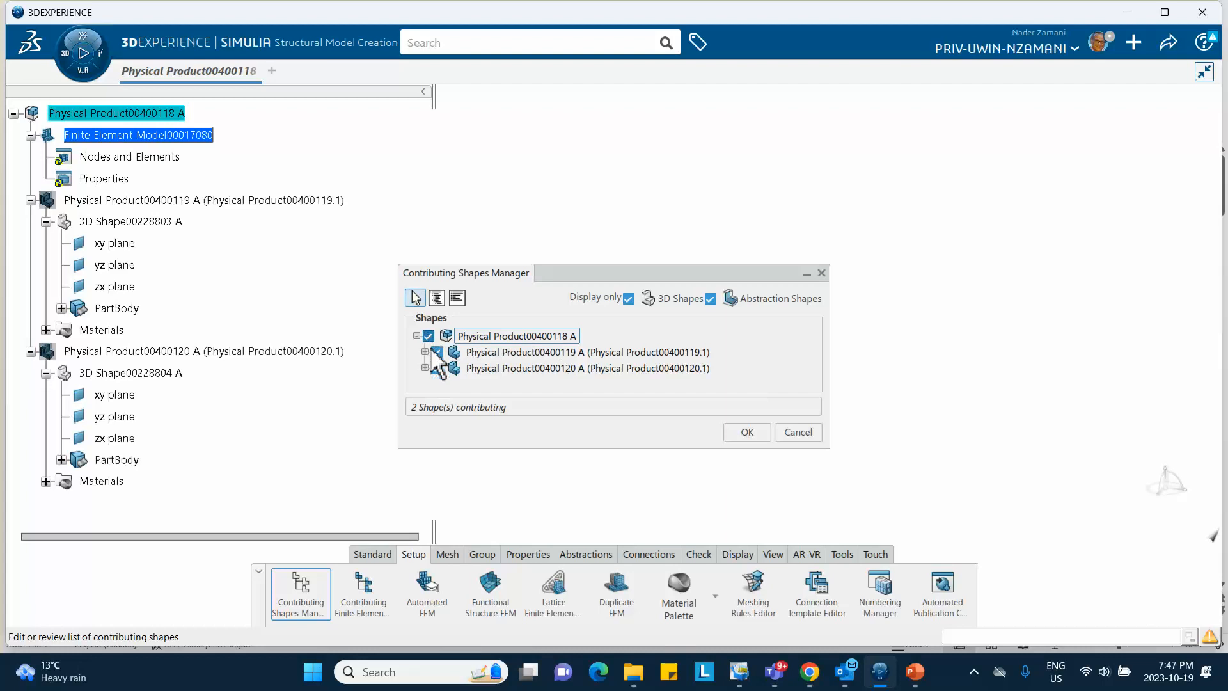
pyautogui.click(747, 433)
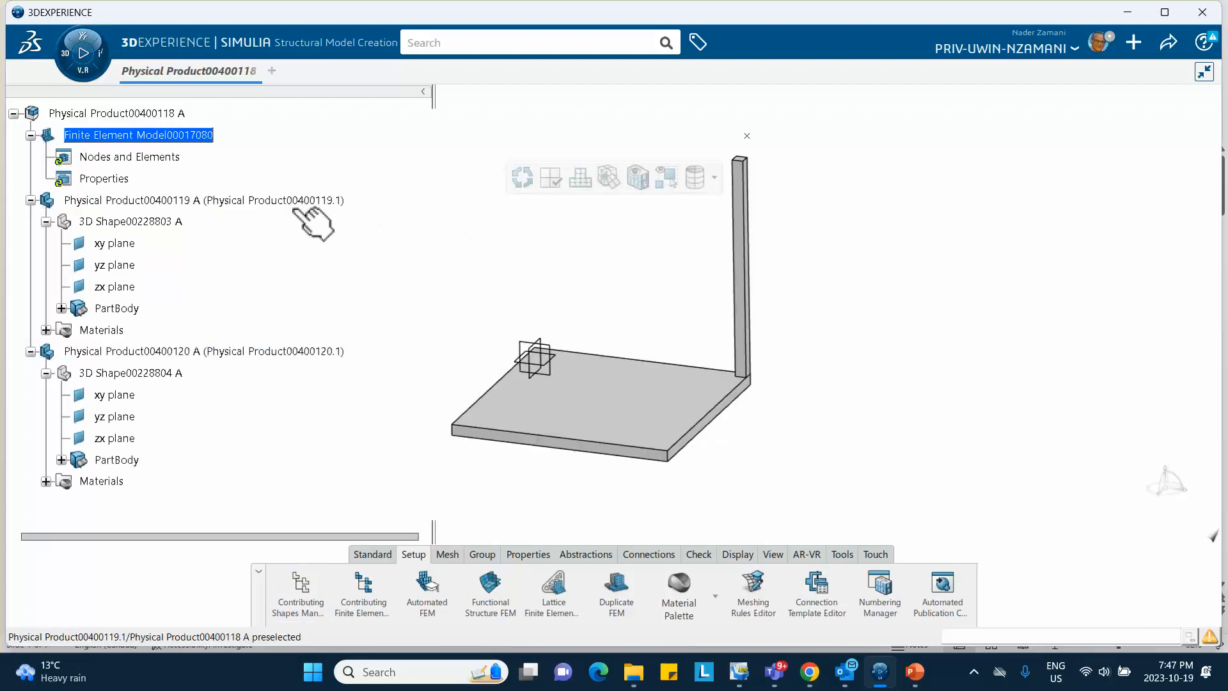
pyautogui.keyDown('ctrl'); pyautogui.moveTo(609, 274); pyautogui.dragTo(609, 261, button='middle'); pyautogui.keyUp('ctrl')
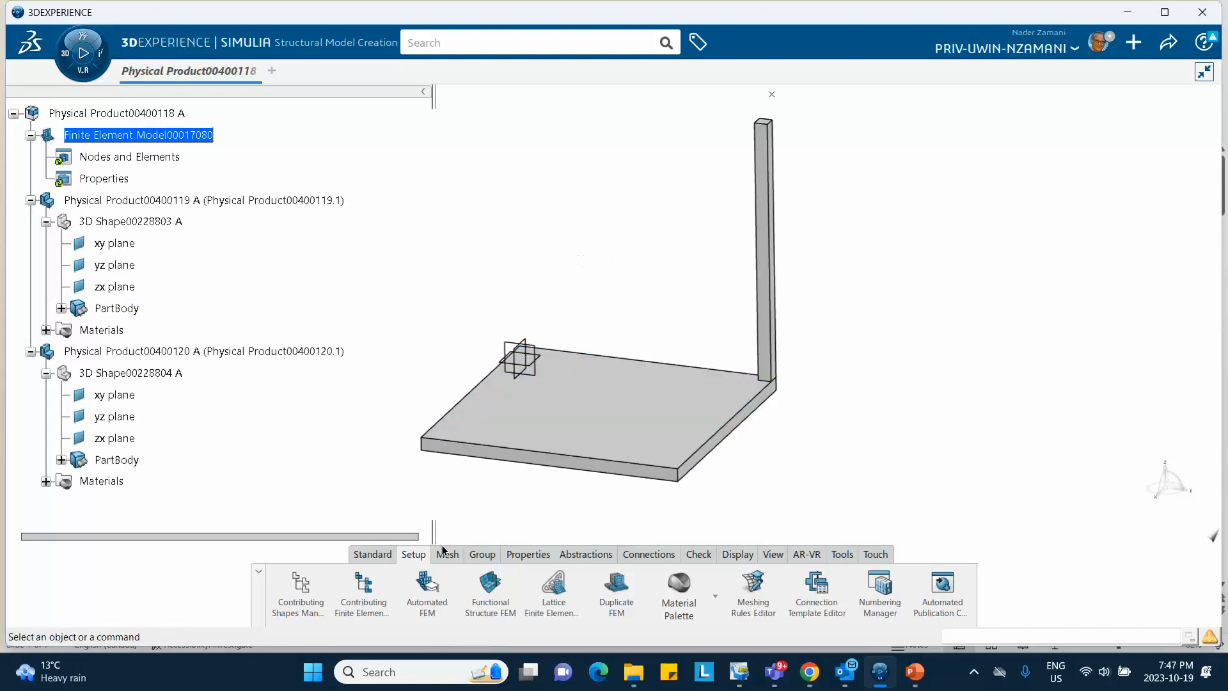
pyautogui.click(447, 554)
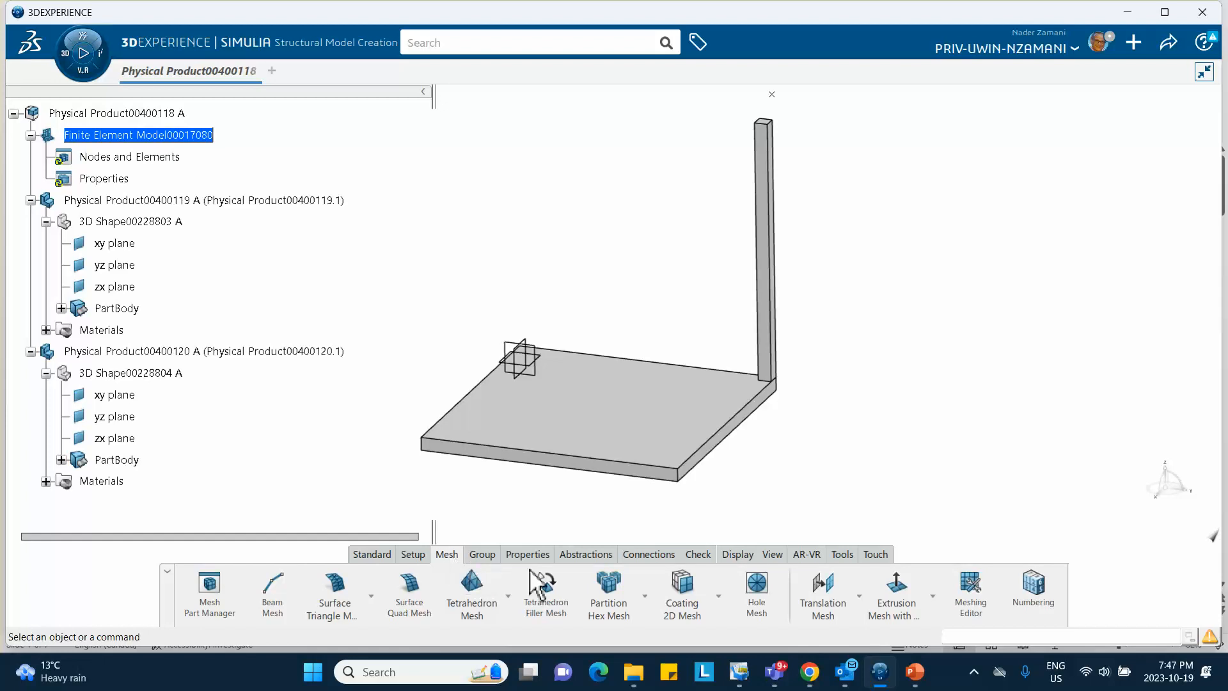
# Start Sweep 3D Mesh.1 and bring up the PowerPoint slide with the mesh settings
pyautogui.click(645, 597)
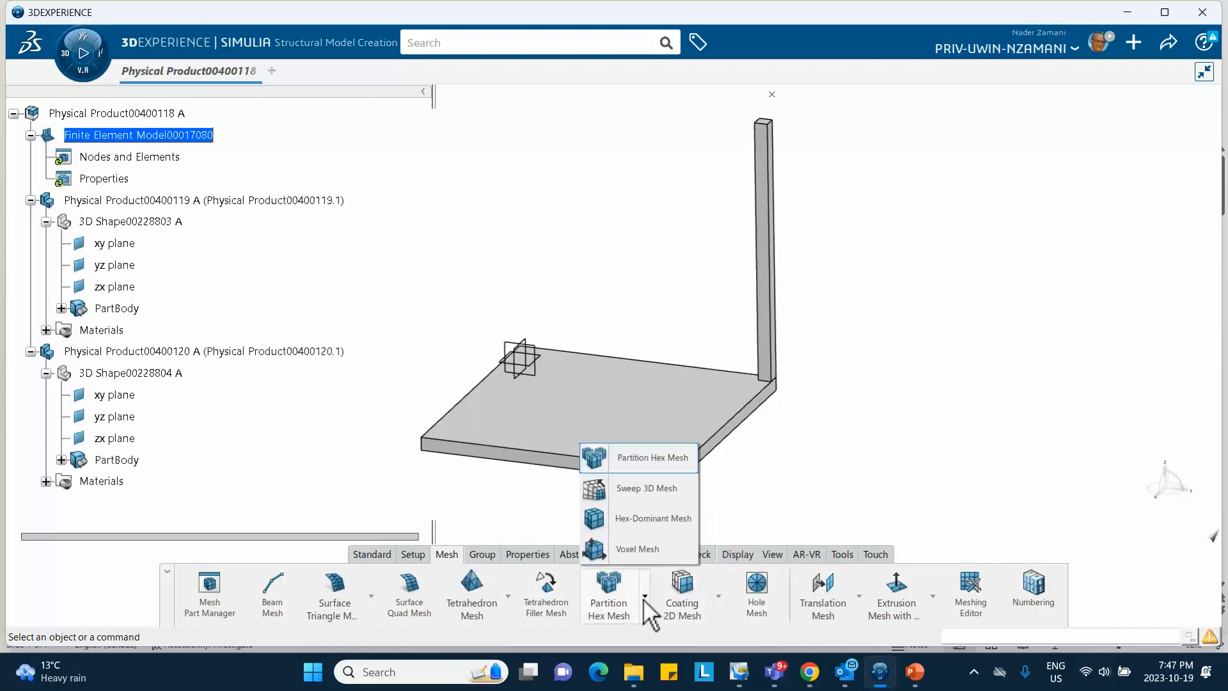
pyautogui.click(646, 488)
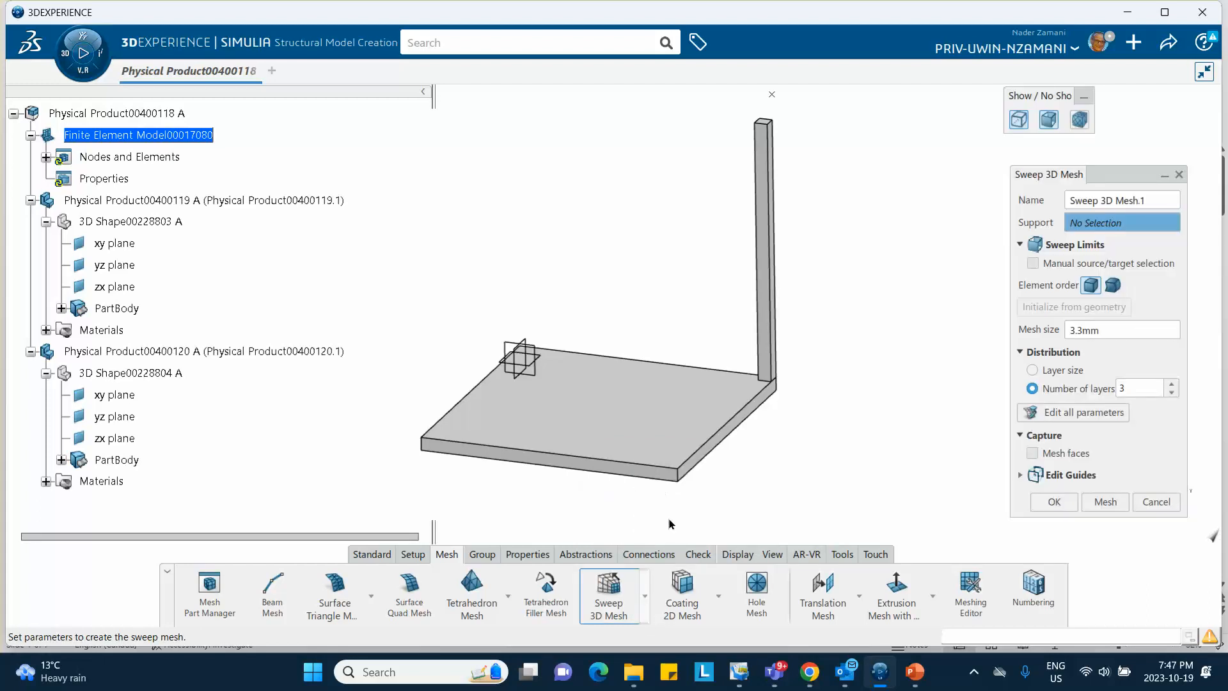
pyautogui.click(913, 671)
pyautogui.click(107, 303)
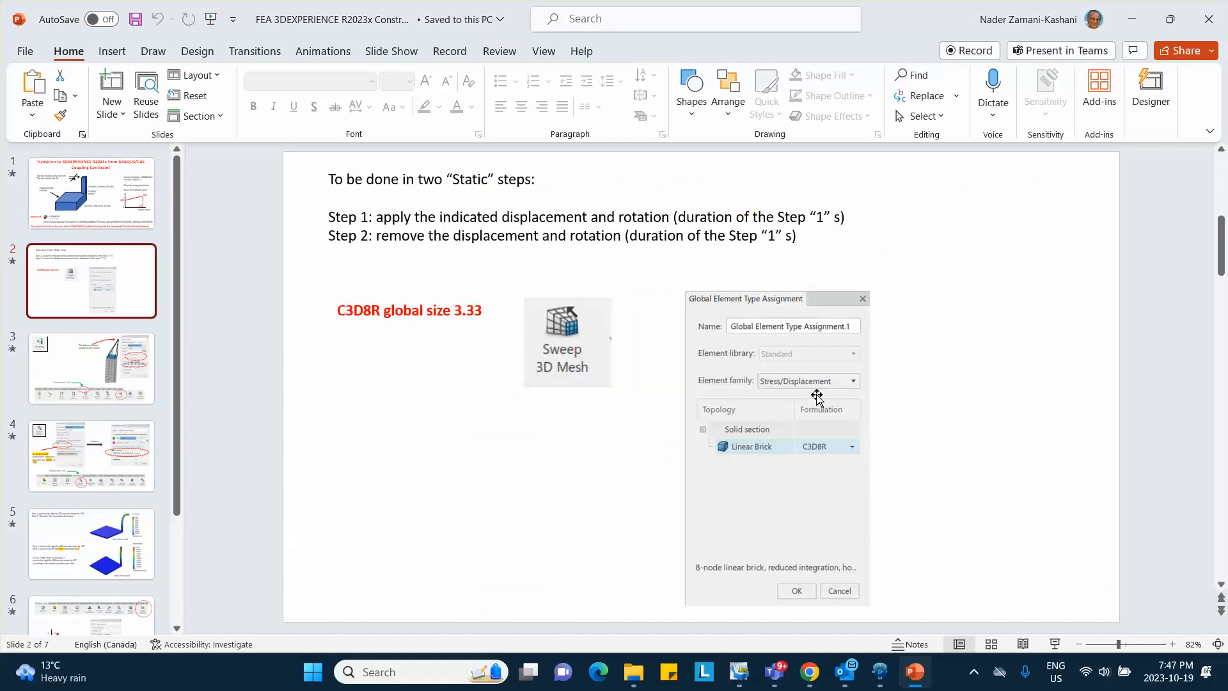
# Minimize PowerPoint after reading C3D8R, size 3.33, returning to the Sweep 3D Mesh.1 settings
pyautogui.click(1130, 20)
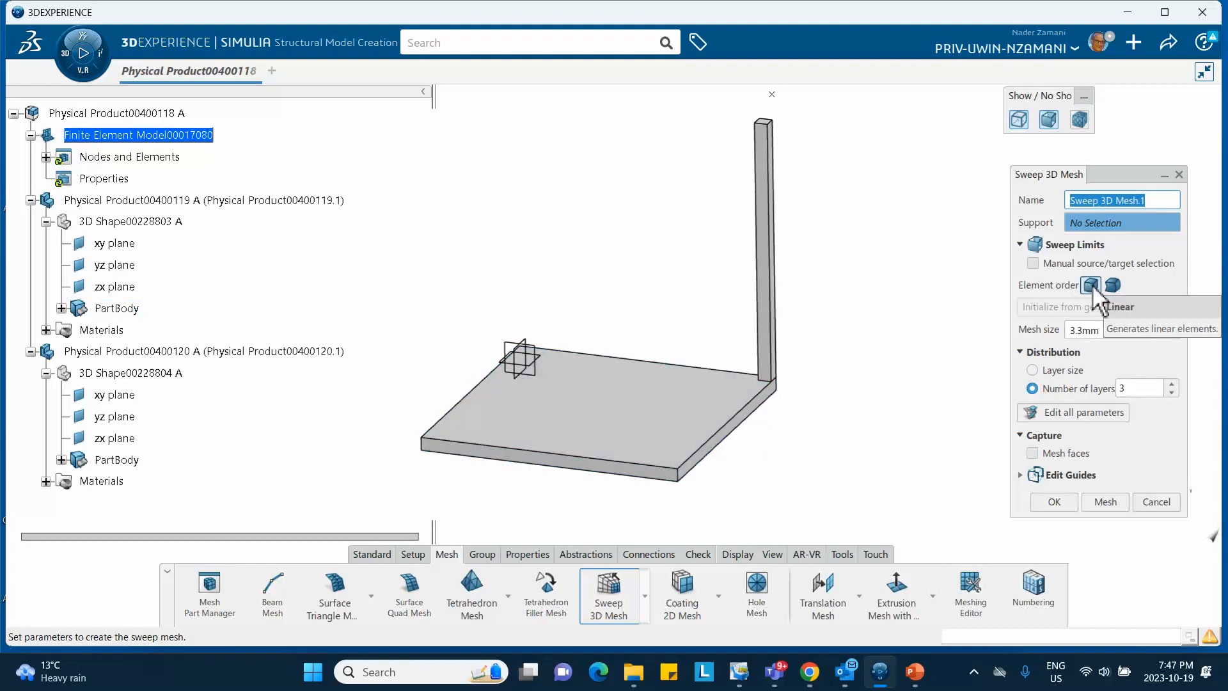
# Mesh the plate as support of Sweep 3D Mesh.1 at 3.3mm with 3 layers
pyautogui.click(1107, 502)
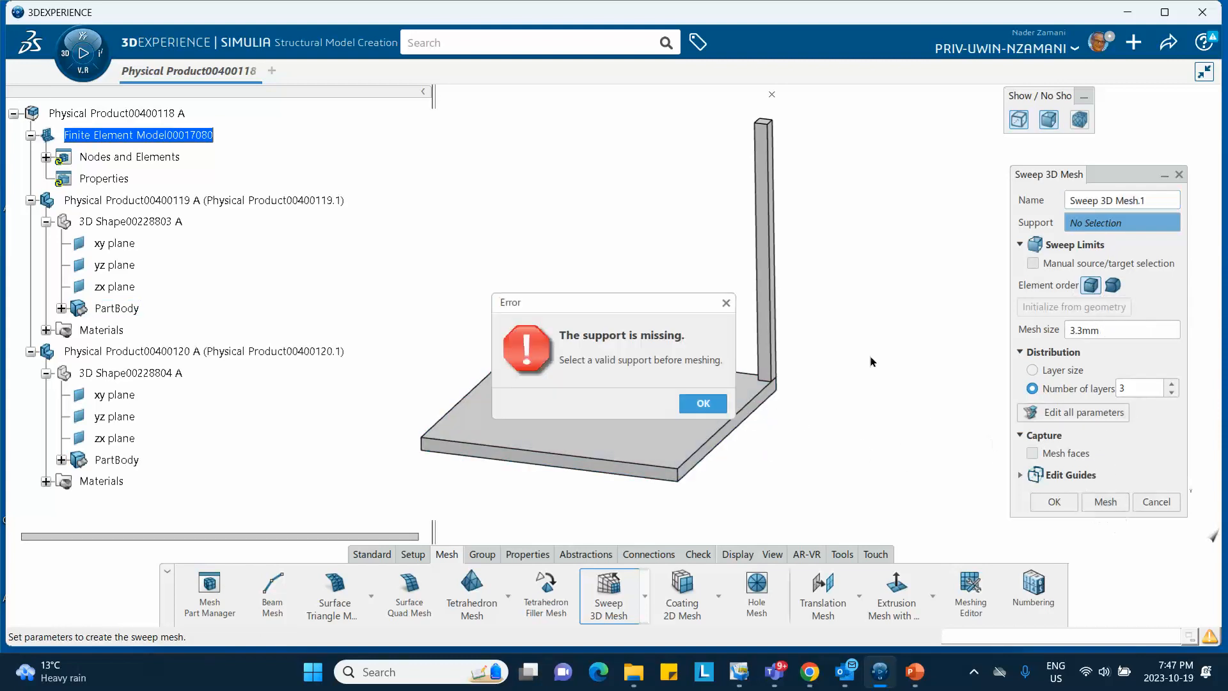
pyautogui.click(703, 403)
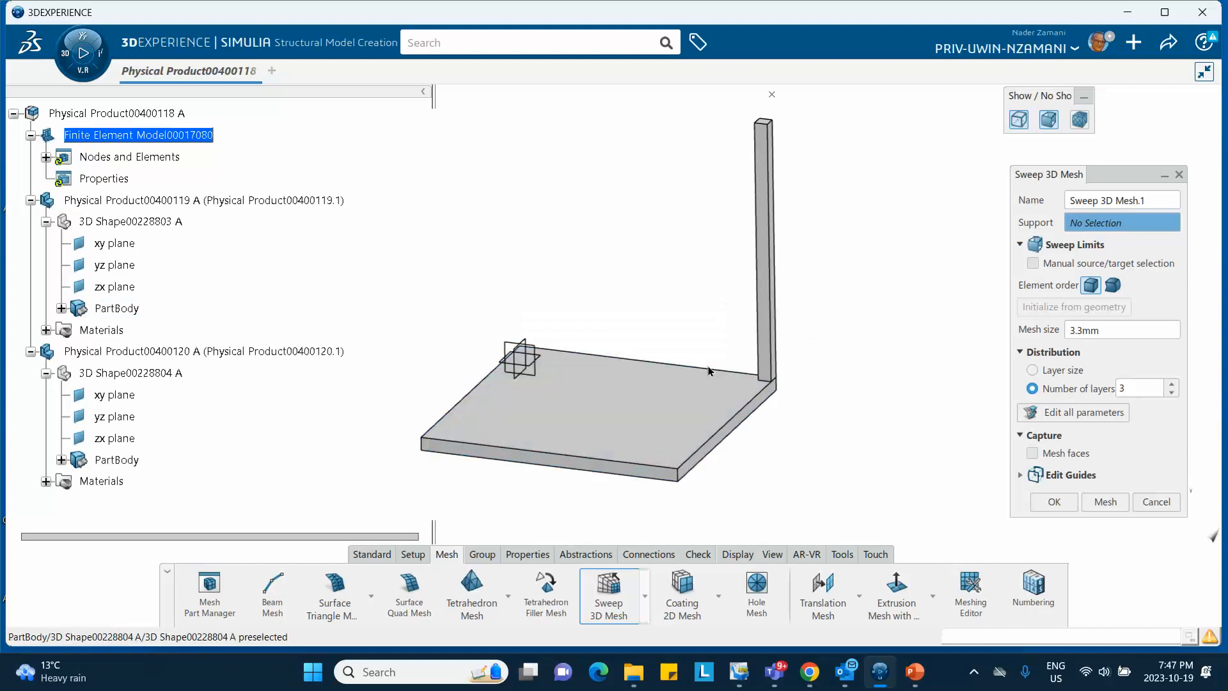
pyautogui.click(519, 358)
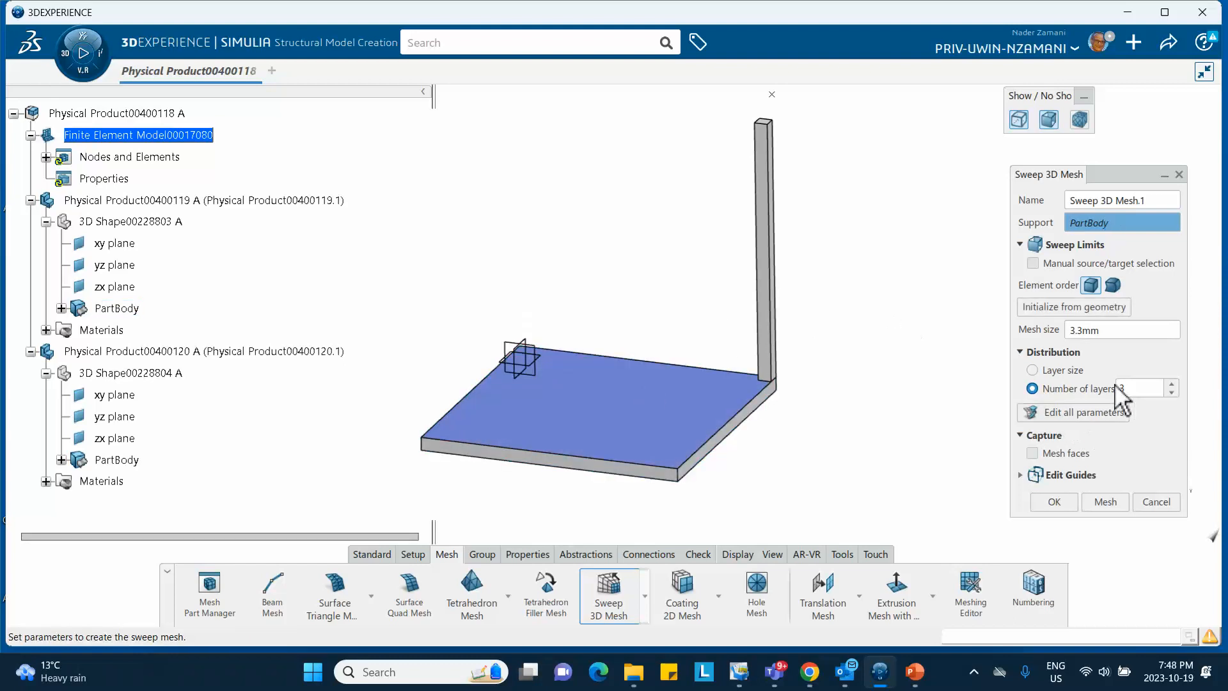
pyautogui.click(1105, 502)
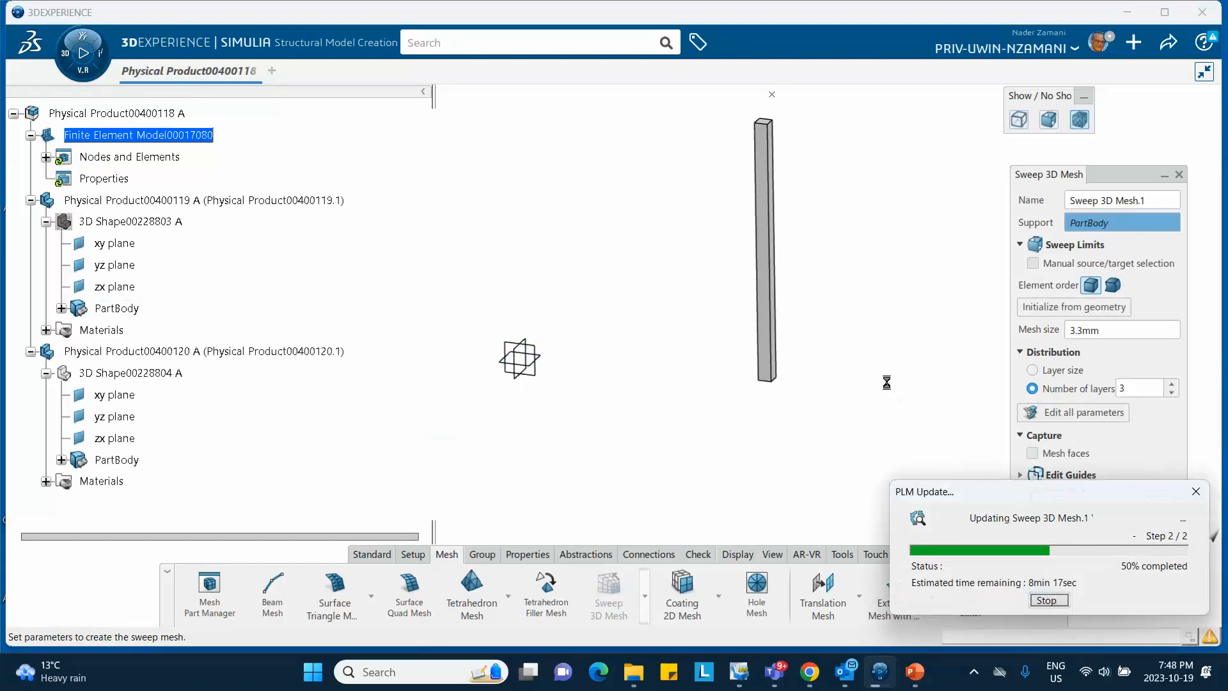
pyautogui.moveTo(820, 424); pyautogui.dragTo(731, 376, button='middle')
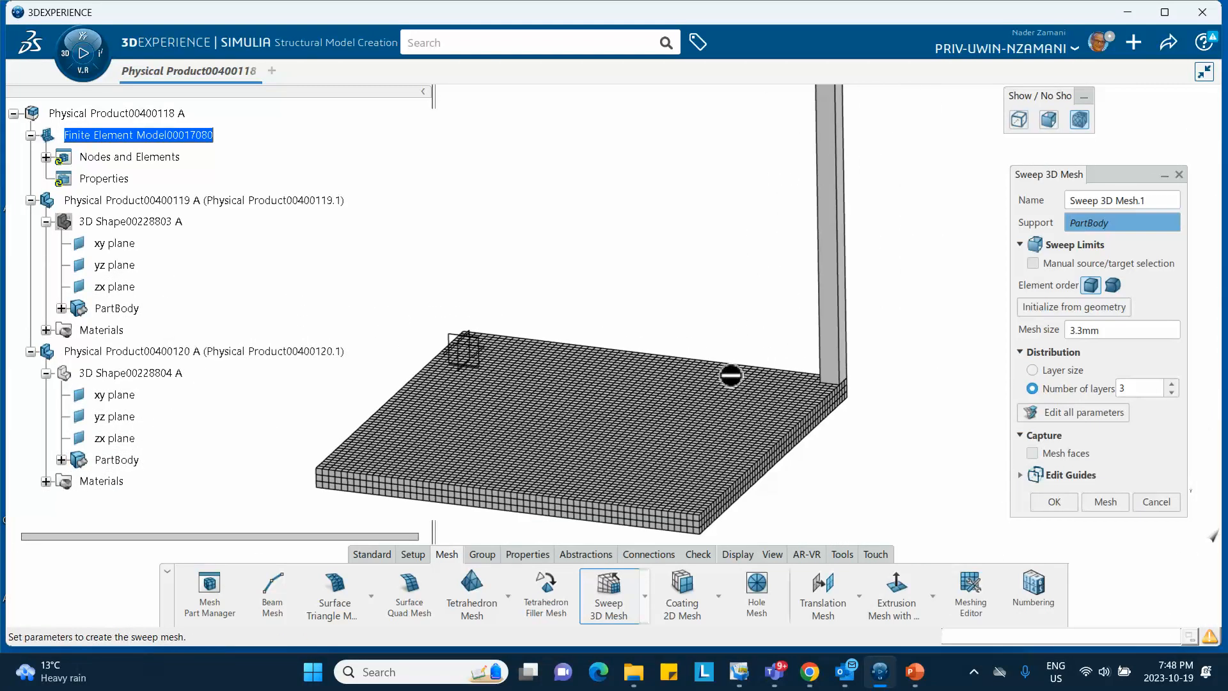
pyautogui.click(1050, 502)
pyautogui.moveTo(638, 307); pyautogui.dragTo(554, 235, button='middle')
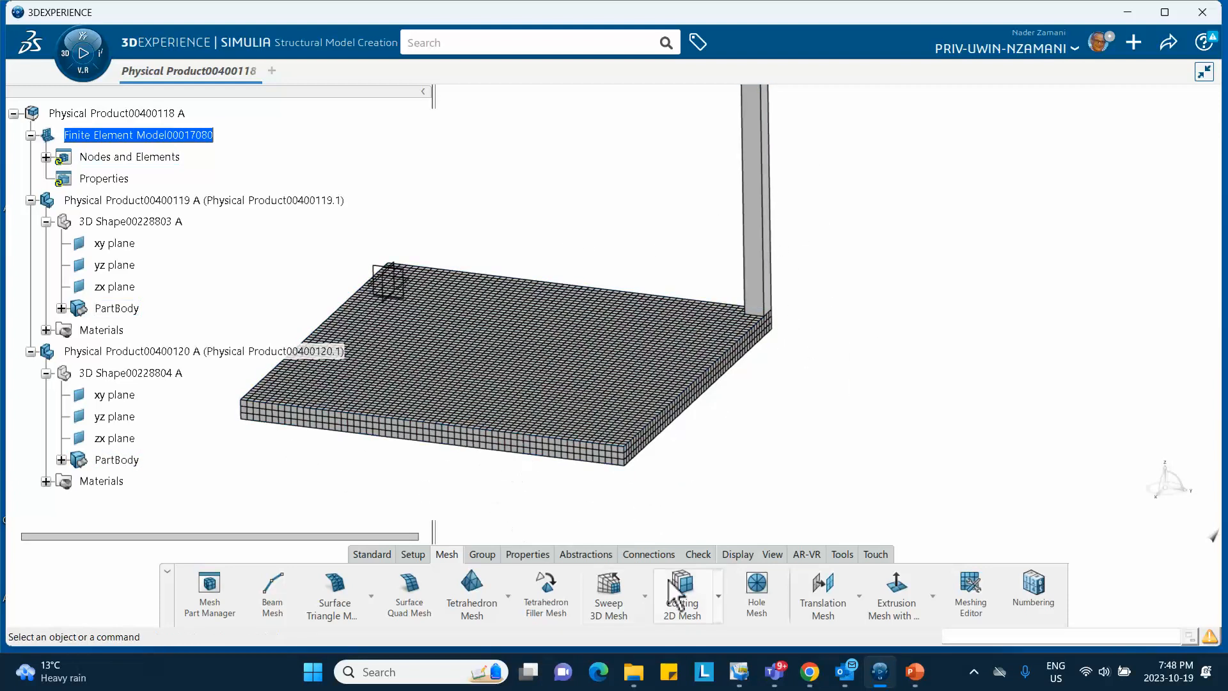
# Create Sweep 3D Mesh.2 on the column at 3.3mm with 3 layers
pyautogui.click(609, 601)
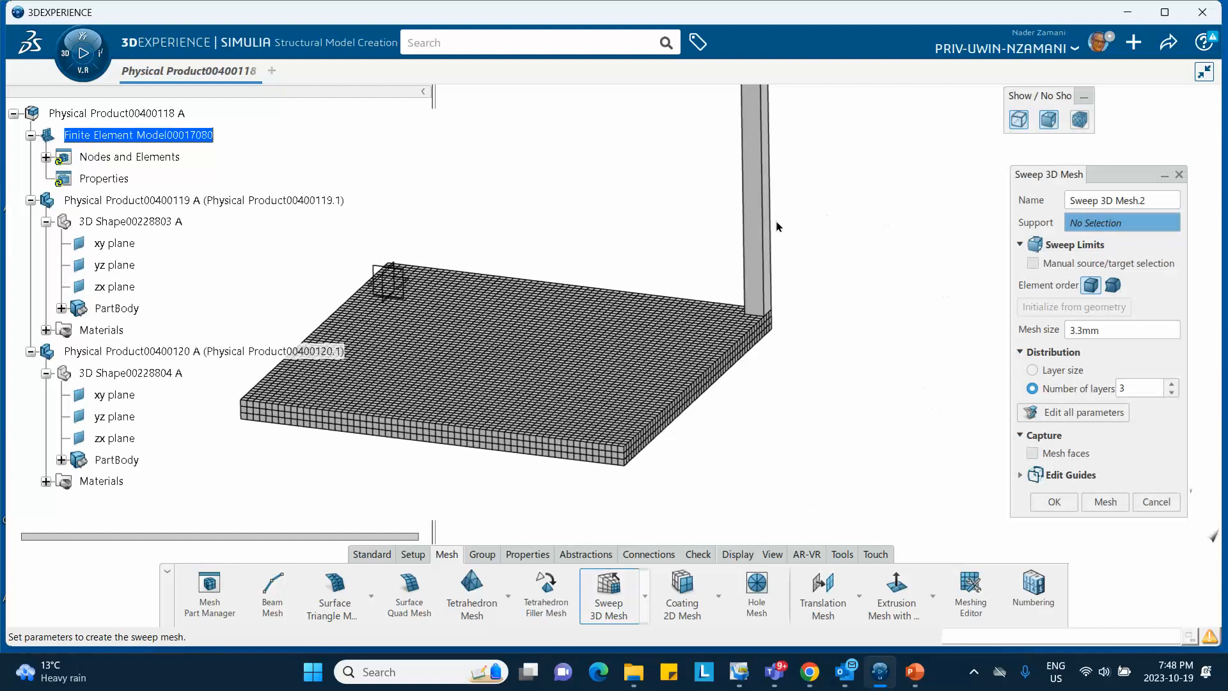
pyautogui.click(768, 245)
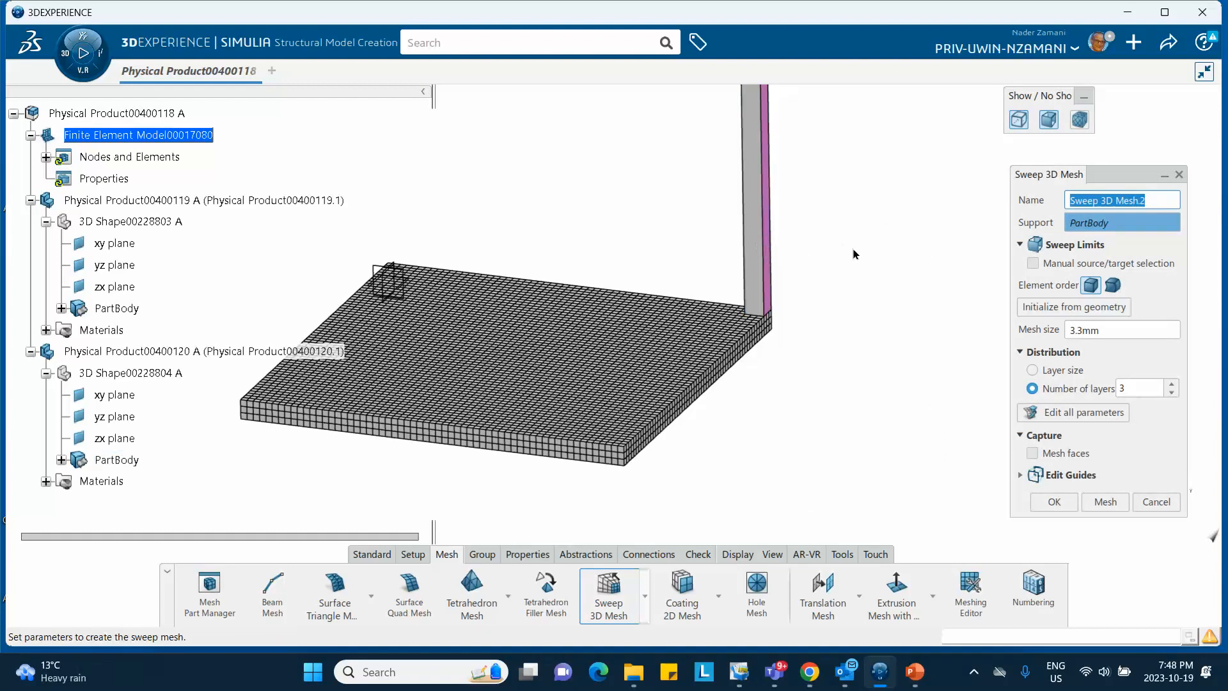
pyautogui.moveTo(854, 254)
pyautogui.mouseDown(button='middle')
pyautogui.moveTo(803, 302)
pyautogui.moveTo(921, 255)
pyautogui.moveTo(992, 181)
pyautogui.moveTo(866, 260)
pyautogui.moveTo(857, 242)
pyautogui.mouseUp(button='middle')
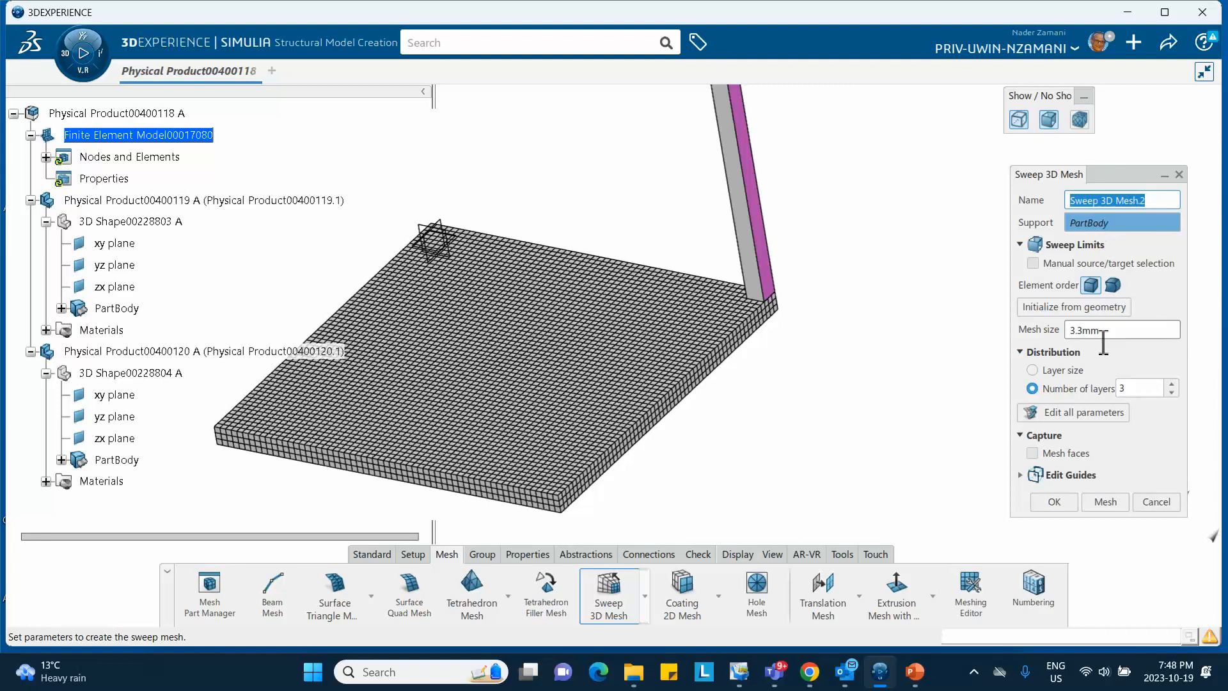
pyautogui.click(1114, 499)
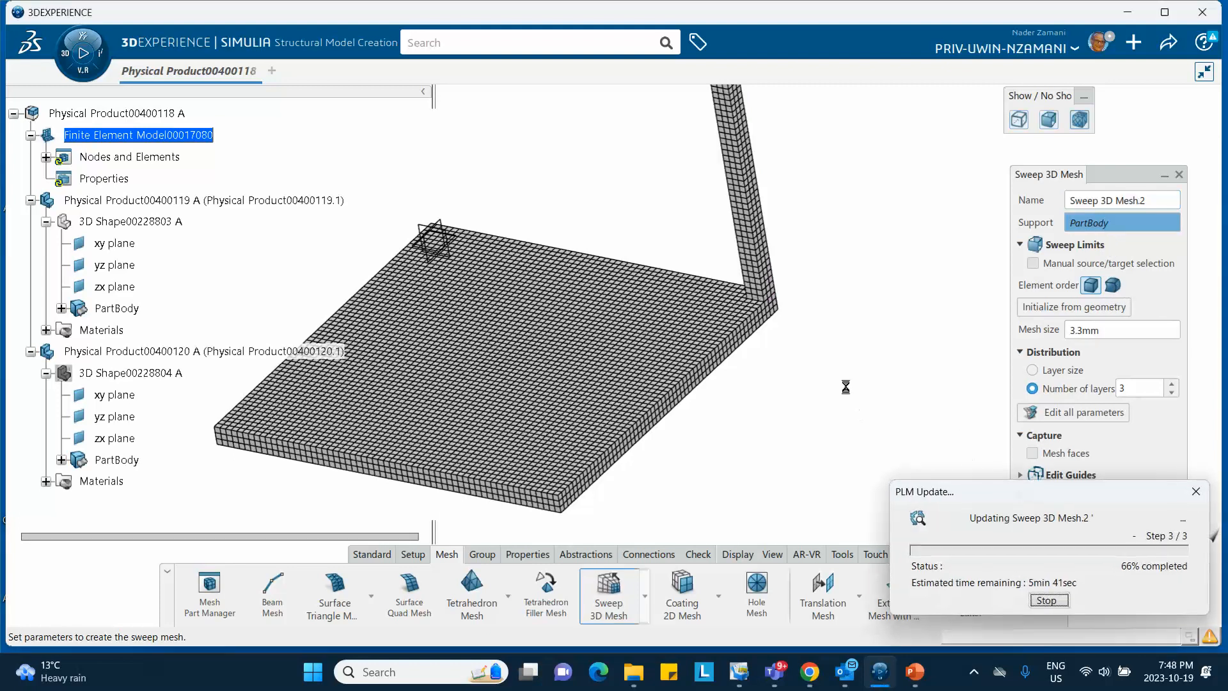
pyautogui.moveTo(840, 386); pyautogui.dragTo(835, 452, button='middle')
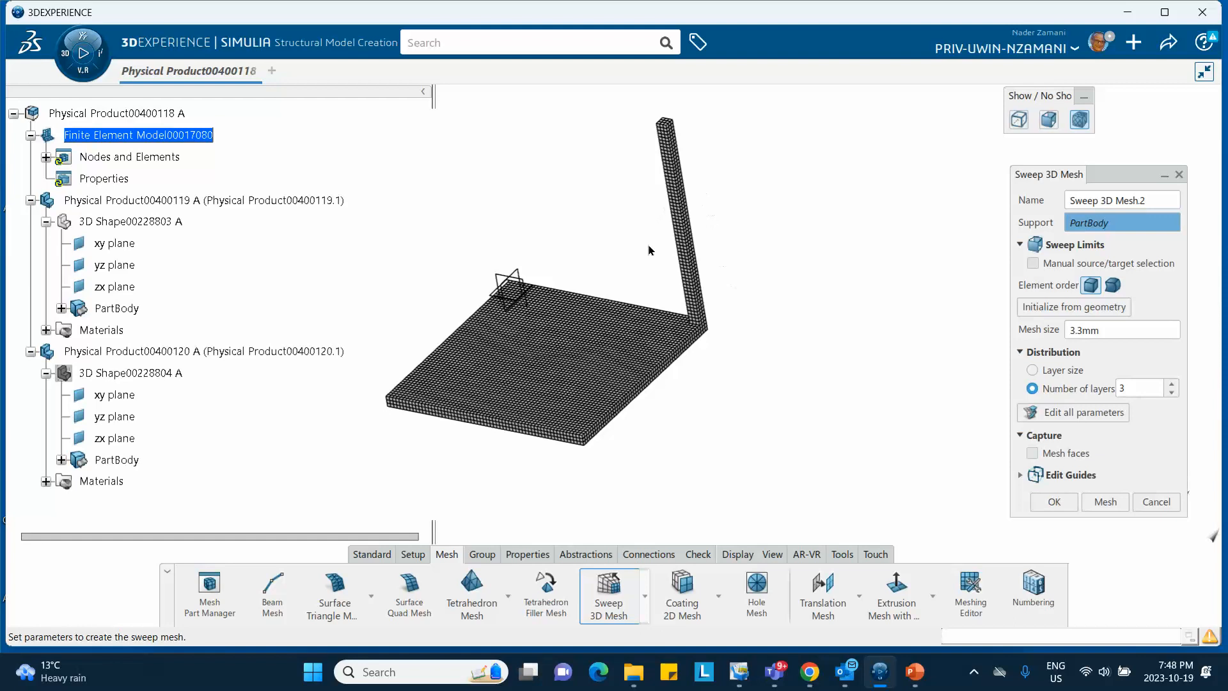
pyautogui.click(1055, 499)
pyautogui.moveTo(527, 258); pyautogui.dragTo(553, 188, button='middle')
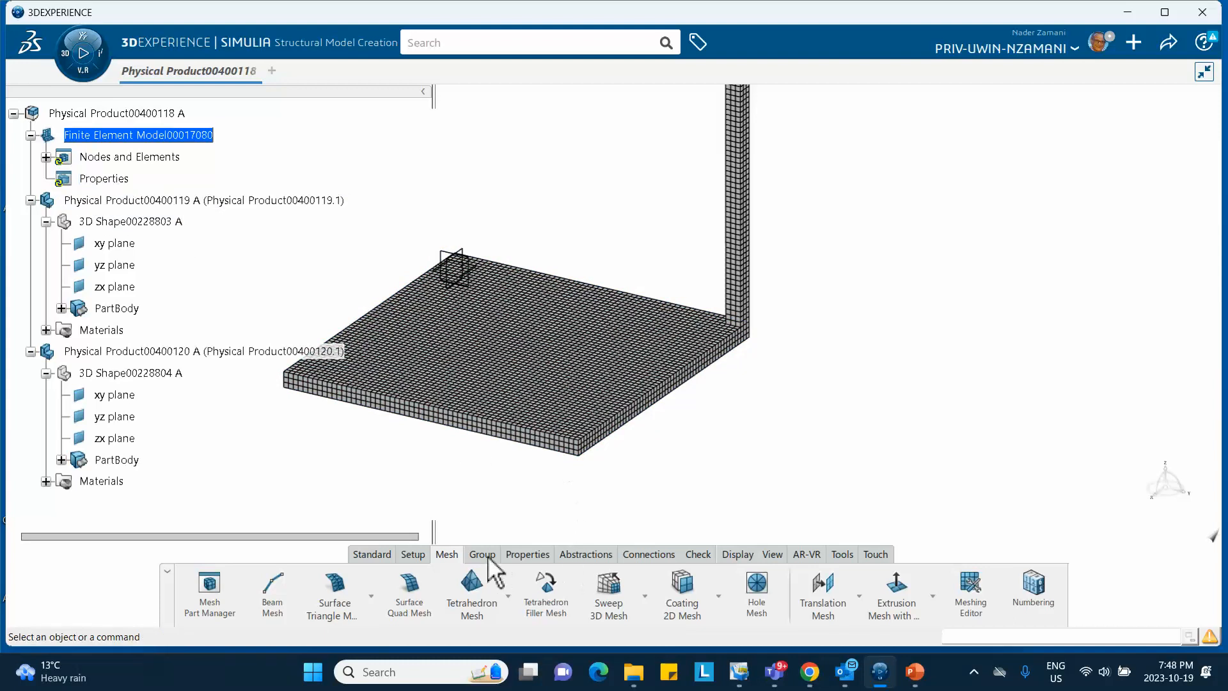
# Create a solid section on the meshed plate
pyautogui.click(536, 554)
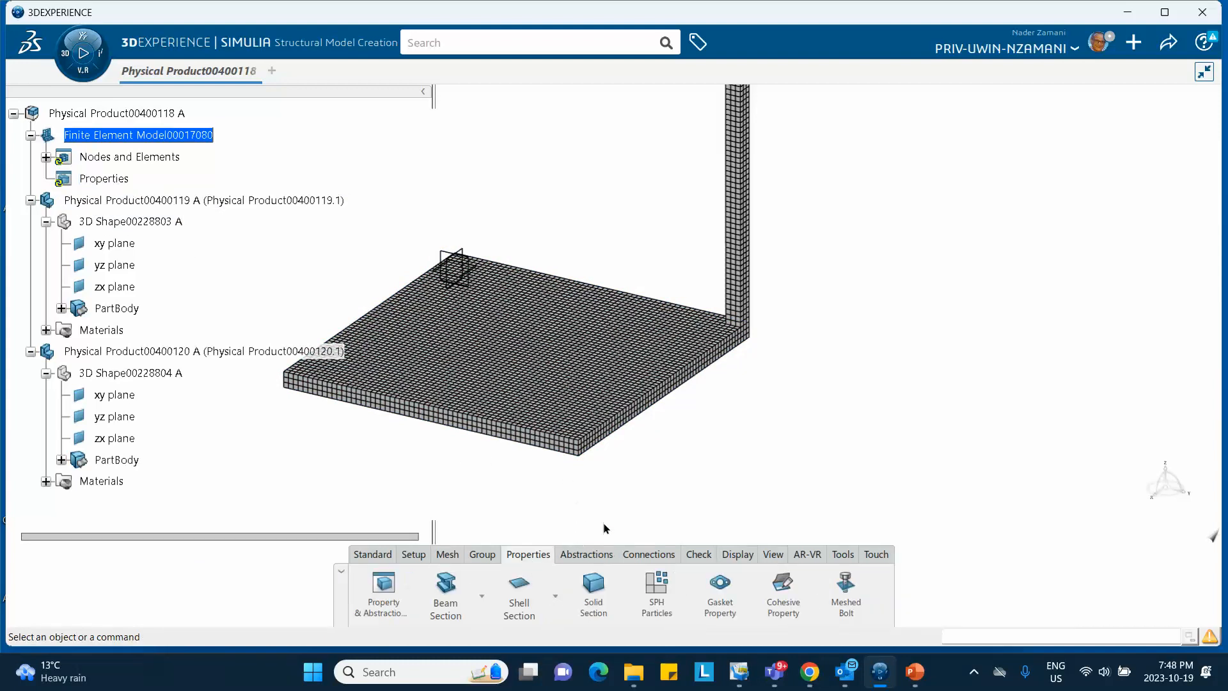
pyautogui.moveTo(416, 501); pyautogui.dragTo(470, 474, button='middle')
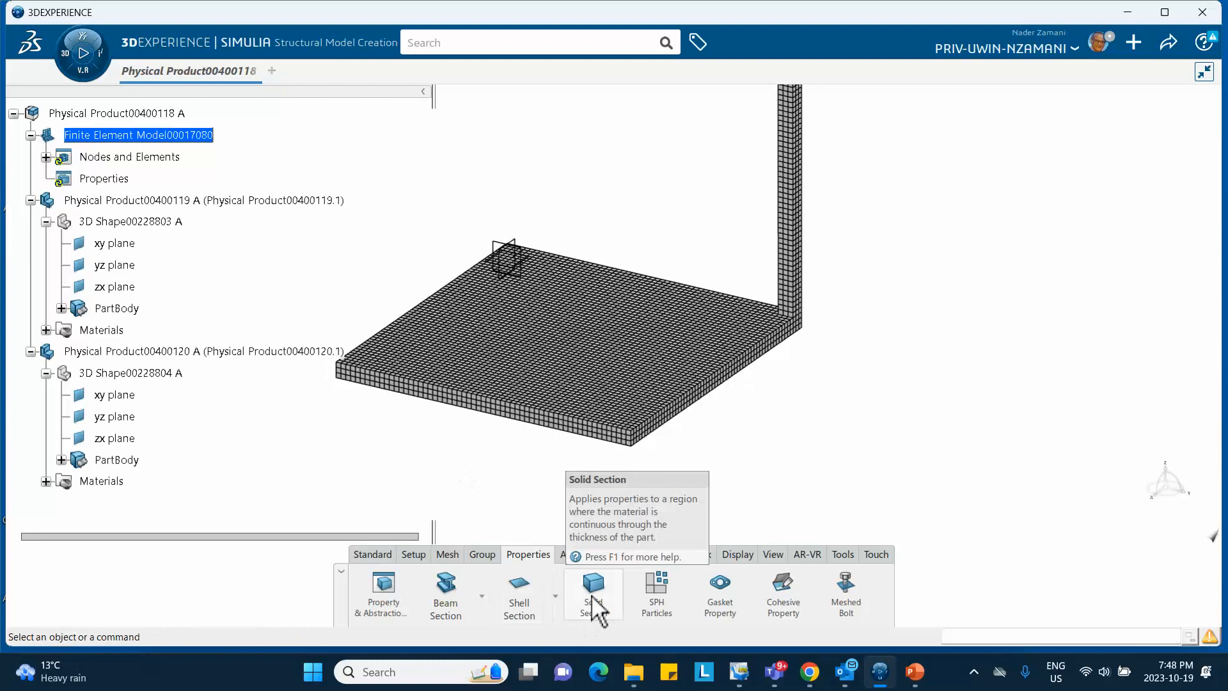
pyautogui.click(593, 601)
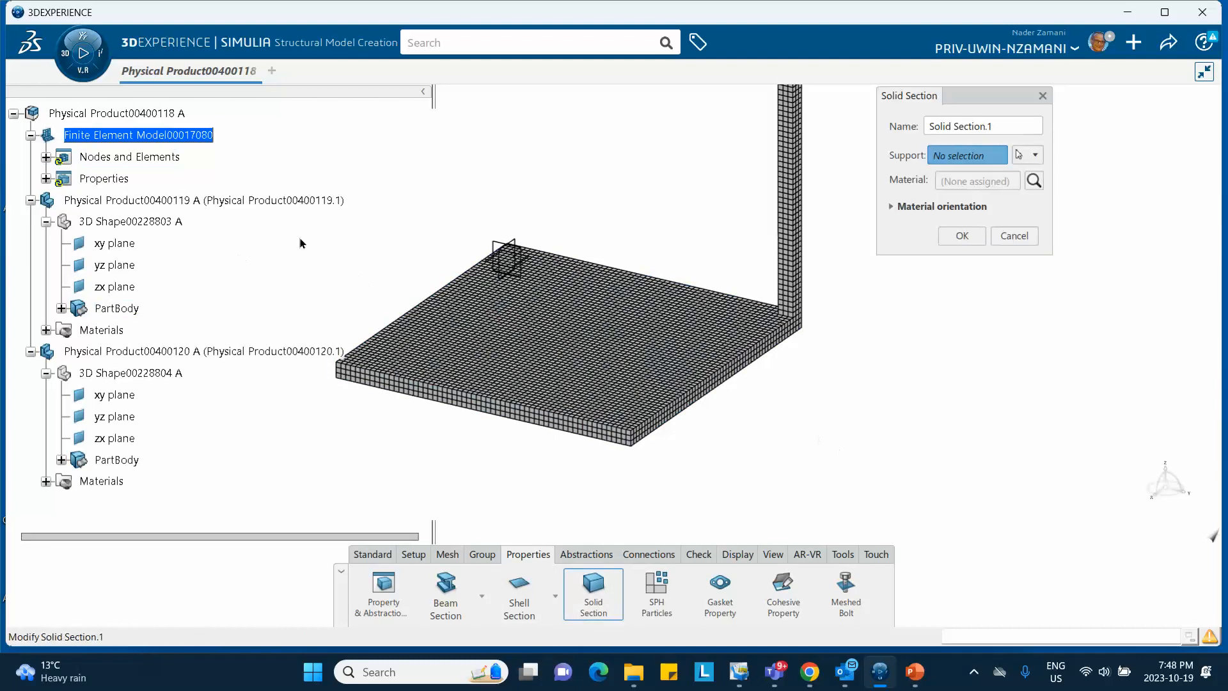
pyautogui.click(486, 323)
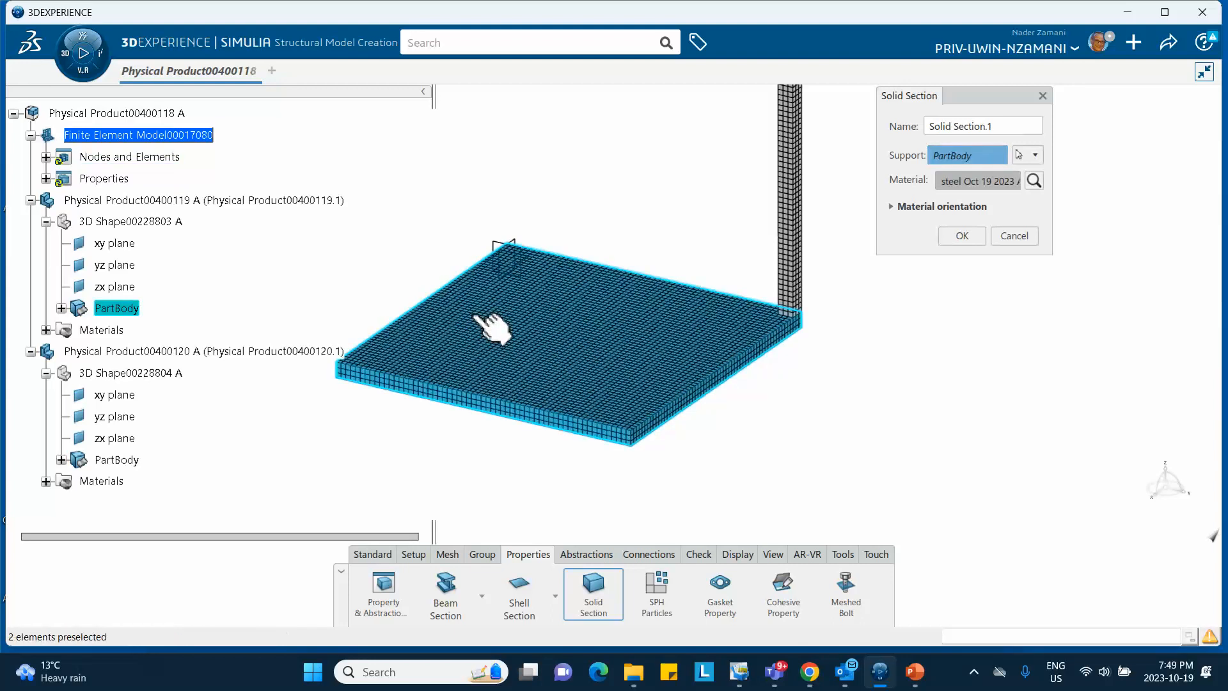
pyautogui.click(62, 308)
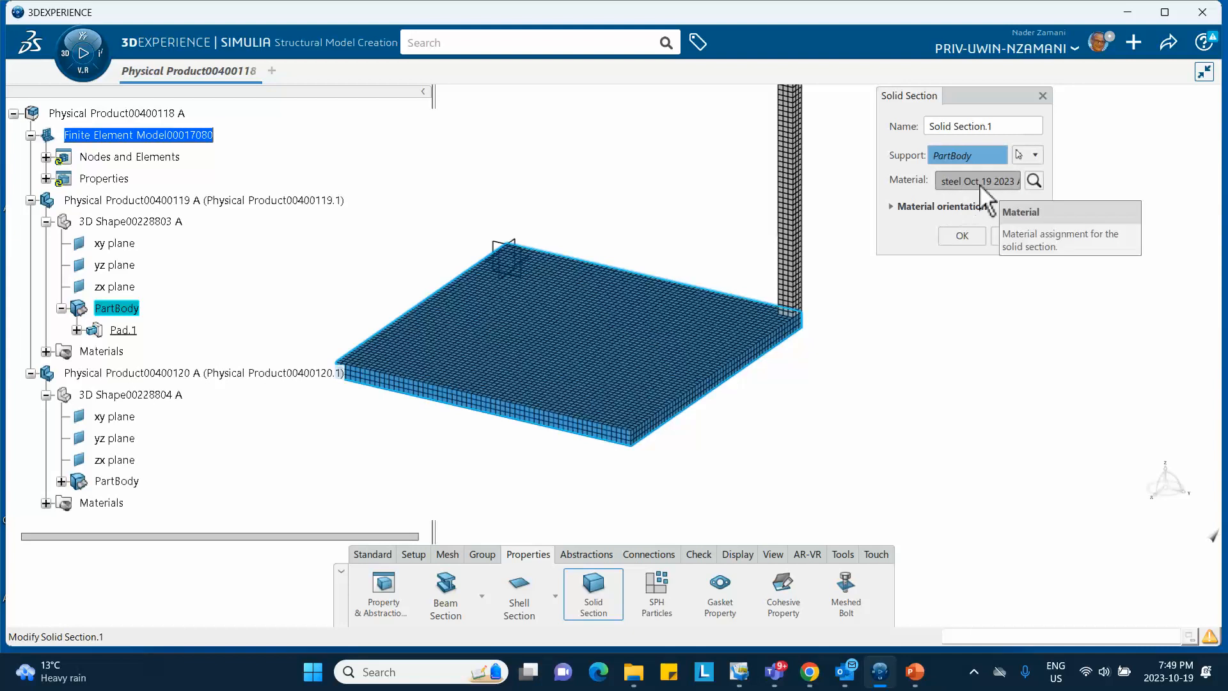
pyautogui.click(962, 236)
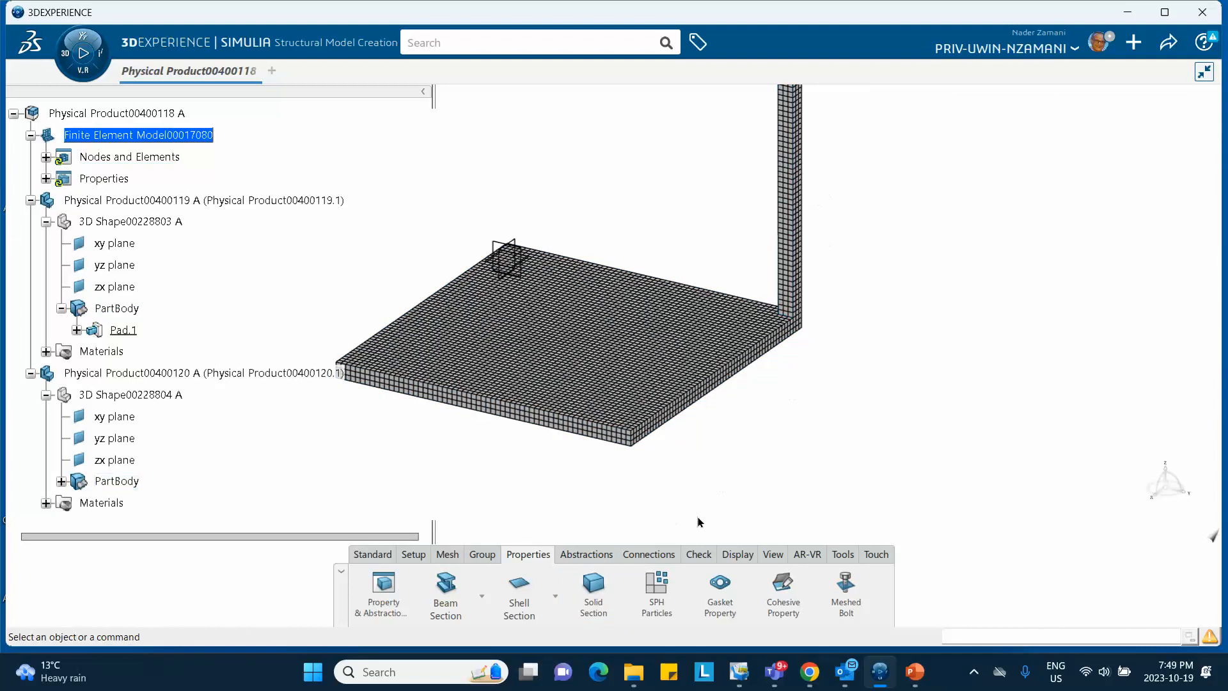
# Create Solid Section.2 assigning steel Oct 19 2023 to the column's PartBody
pyautogui.click(594, 592)
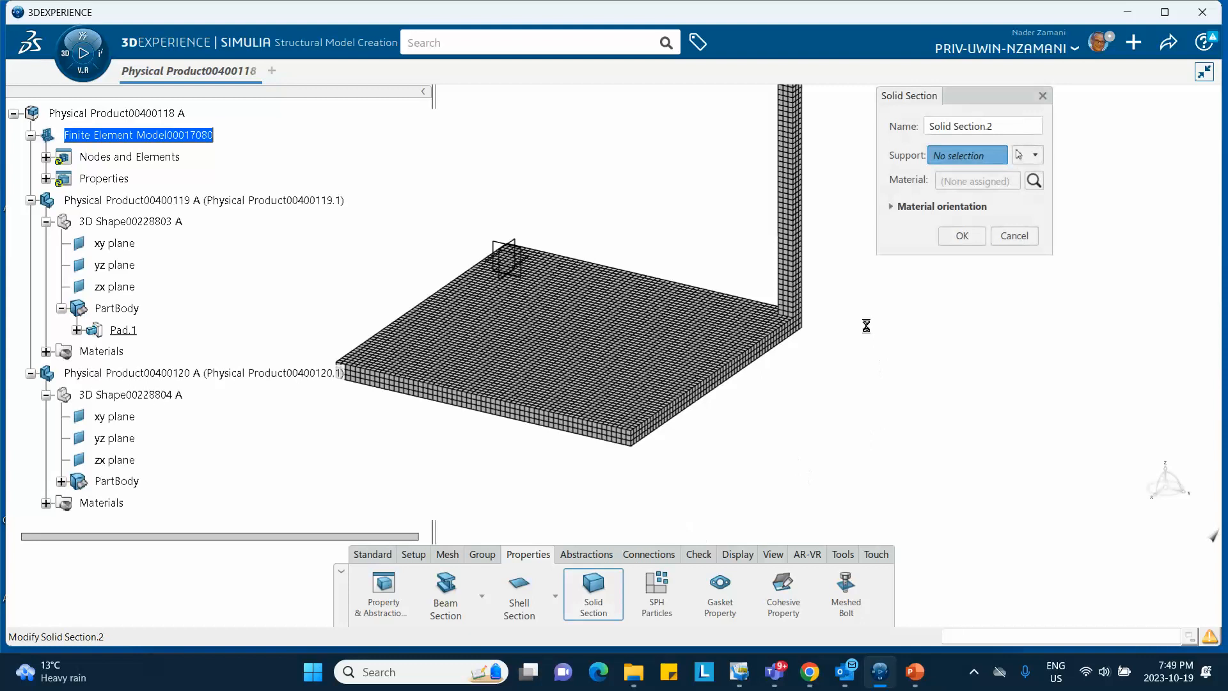
pyautogui.click(797, 281)
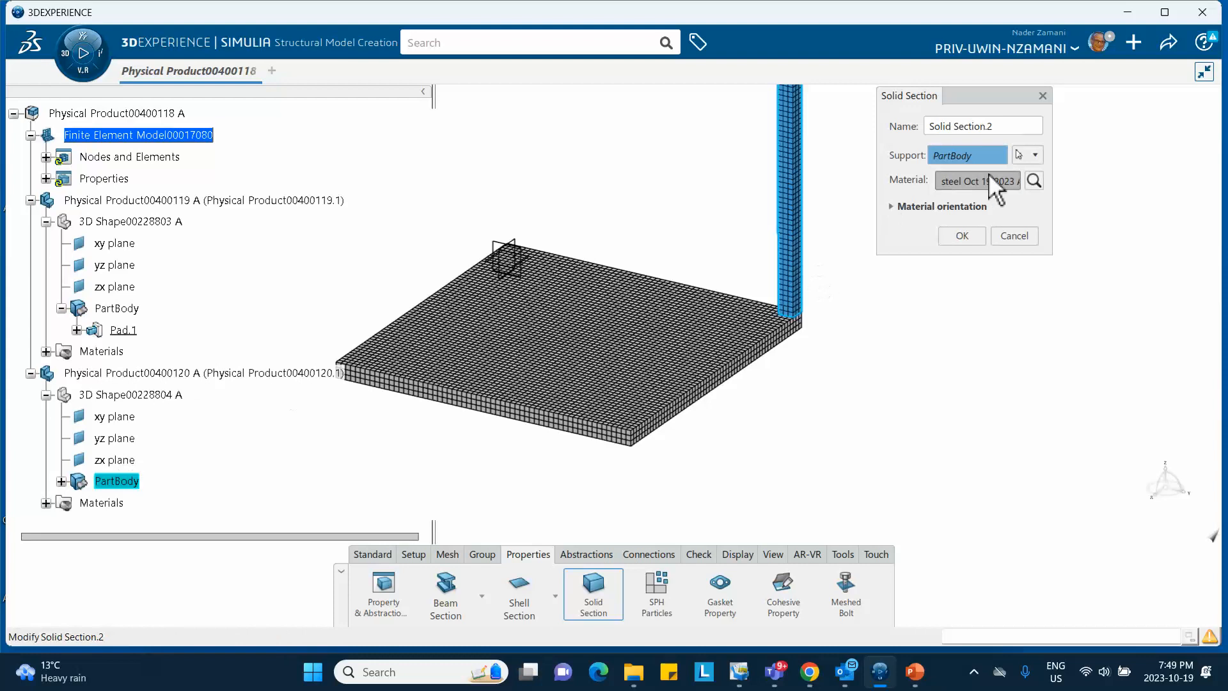
pyautogui.click(962, 236)
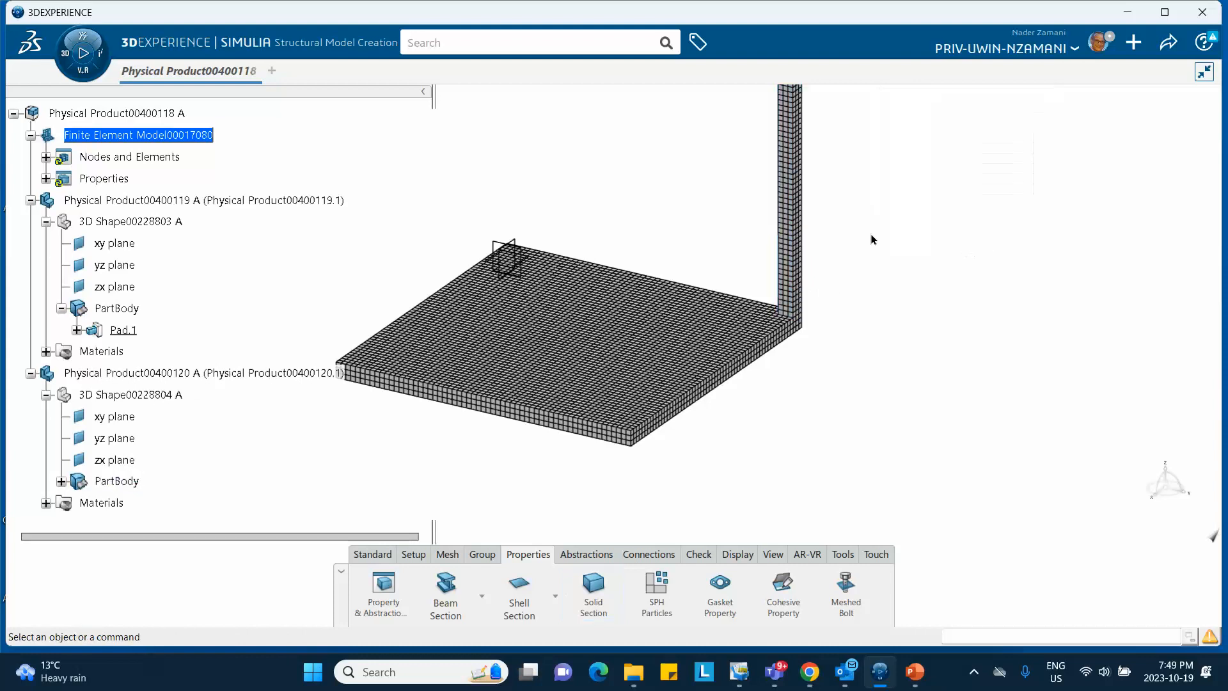
pyautogui.moveTo(650, 200); pyautogui.dragTo(650, 224, button='middle')
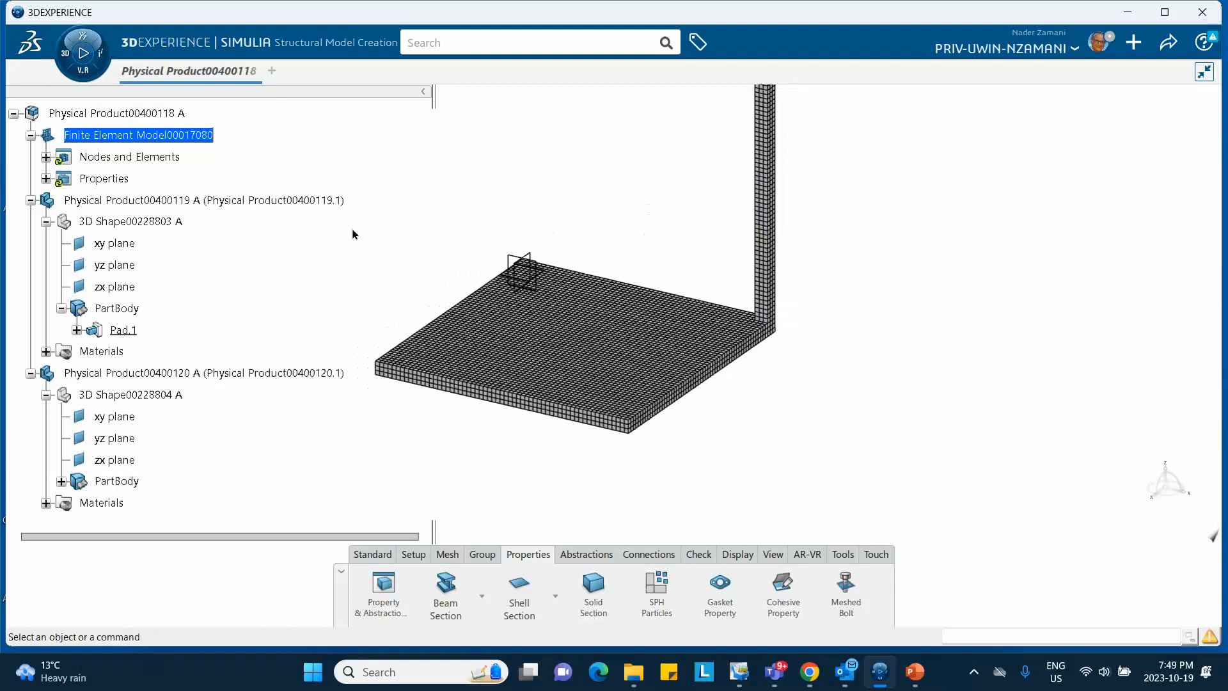
# Expand the tree to show the two sweep meshes and the two solid sections
pyautogui.click(46, 157)
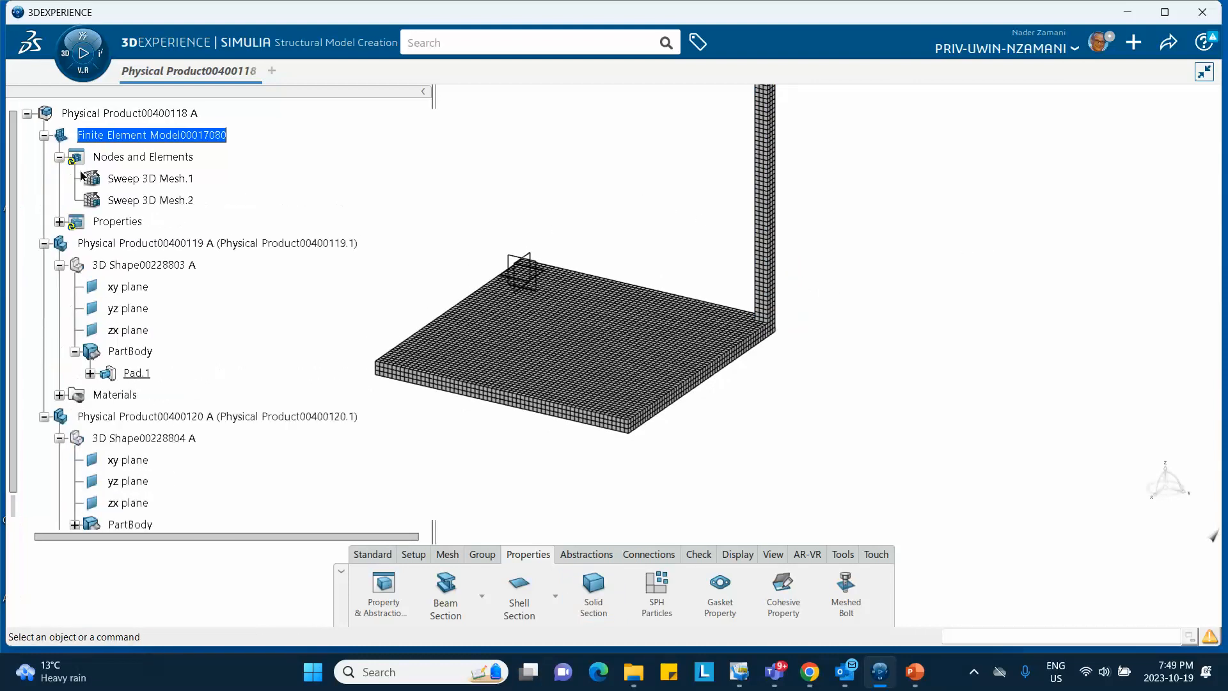
pyautogui.click(59, 222)
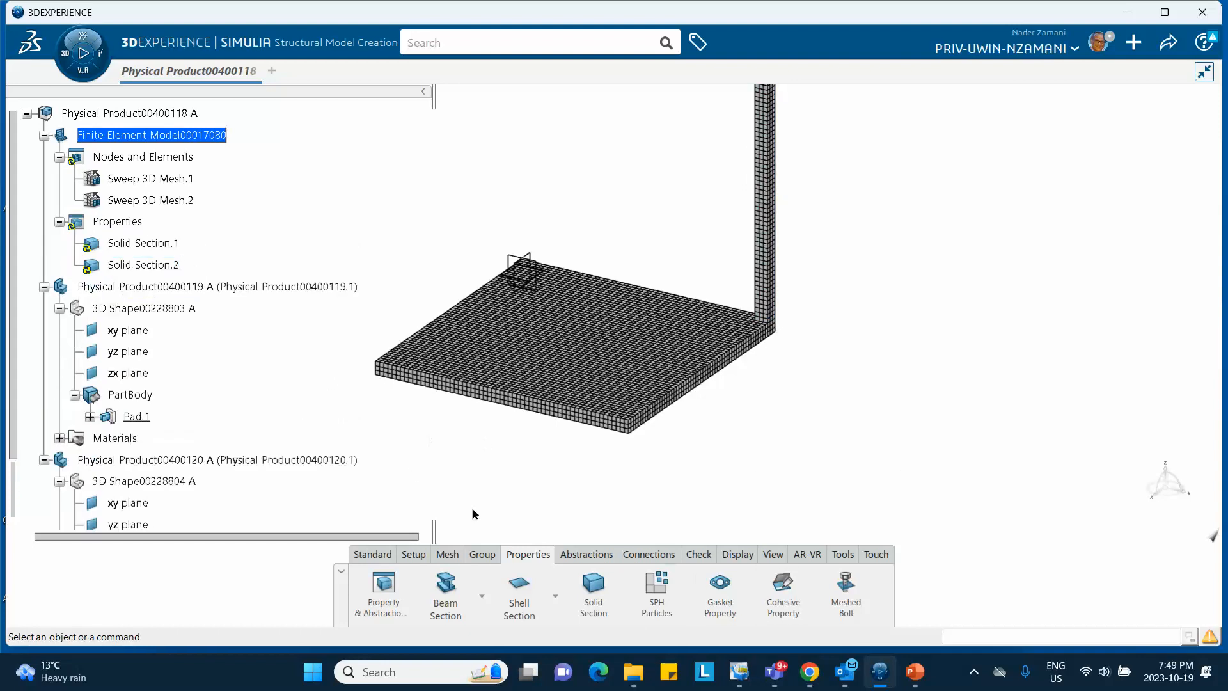
pyautogui.moveTo(471, 212); pyautogui.dragTo(497, 258, button='middle')
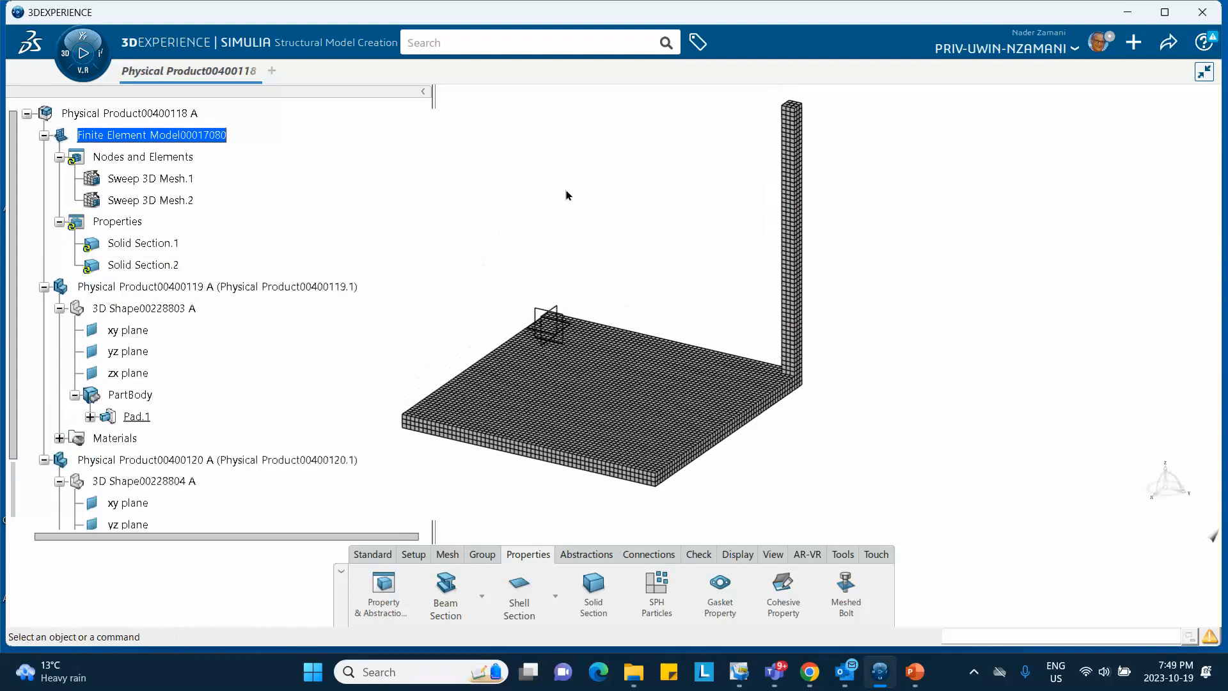
pyautogui.moveTo(636, 177); pyautogui.dragTo(612, 214, button='middle')
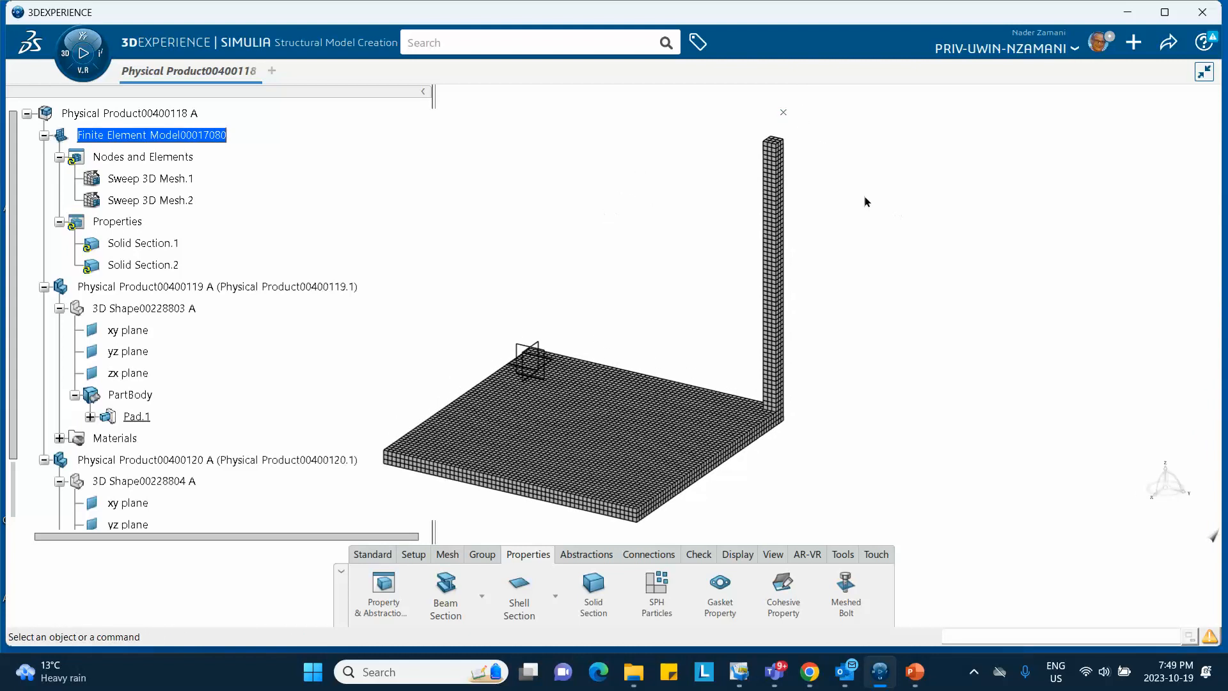
# Hide the FE Models in Visibility Manager so only the solid plate and column remain
pyautogui.rightClick(844, 173)
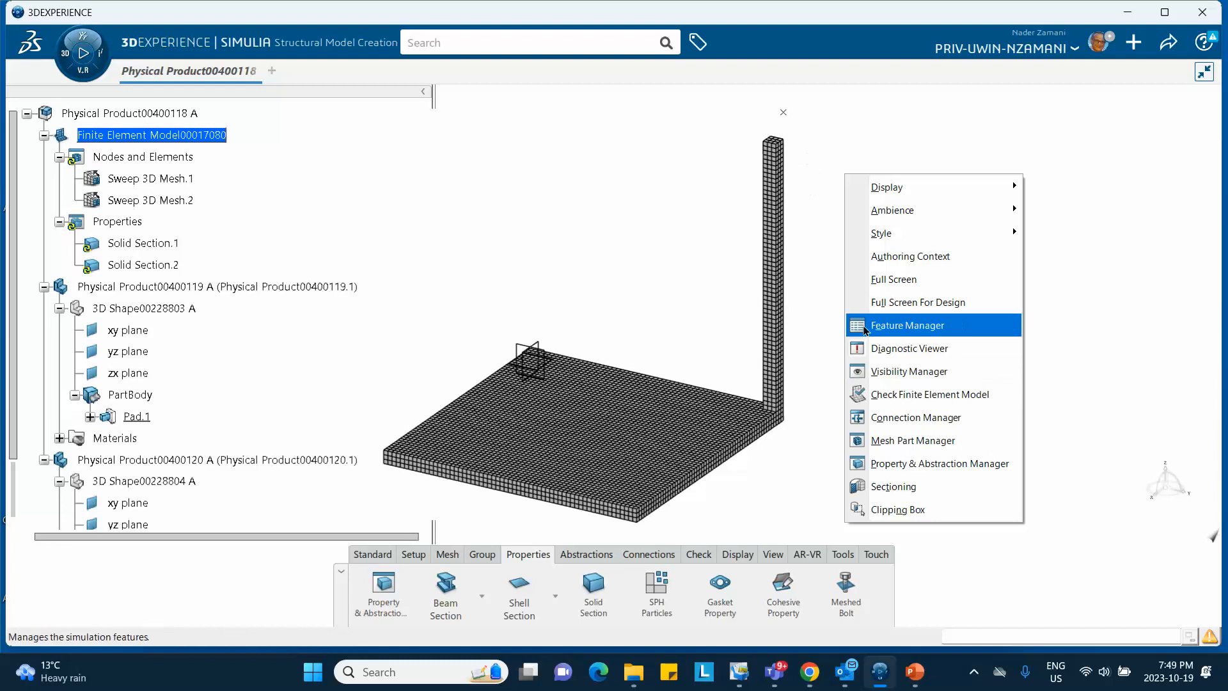
pyautogui.click(893, 370)
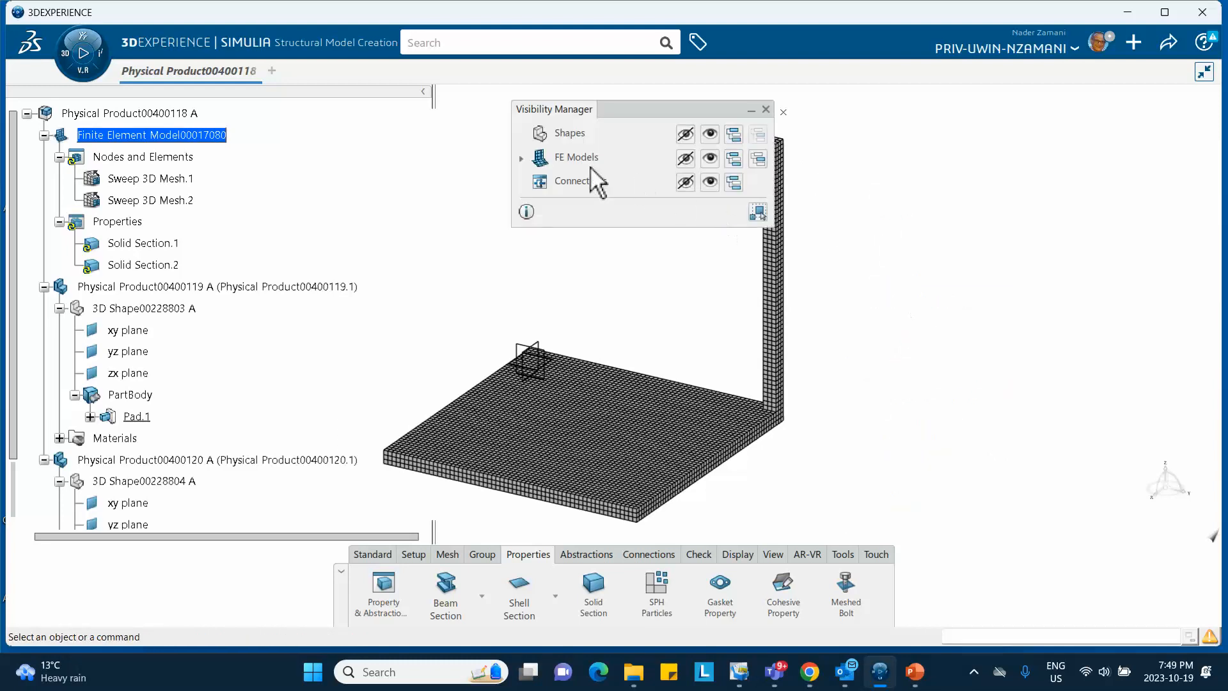
pyautogui.click(685, 157)
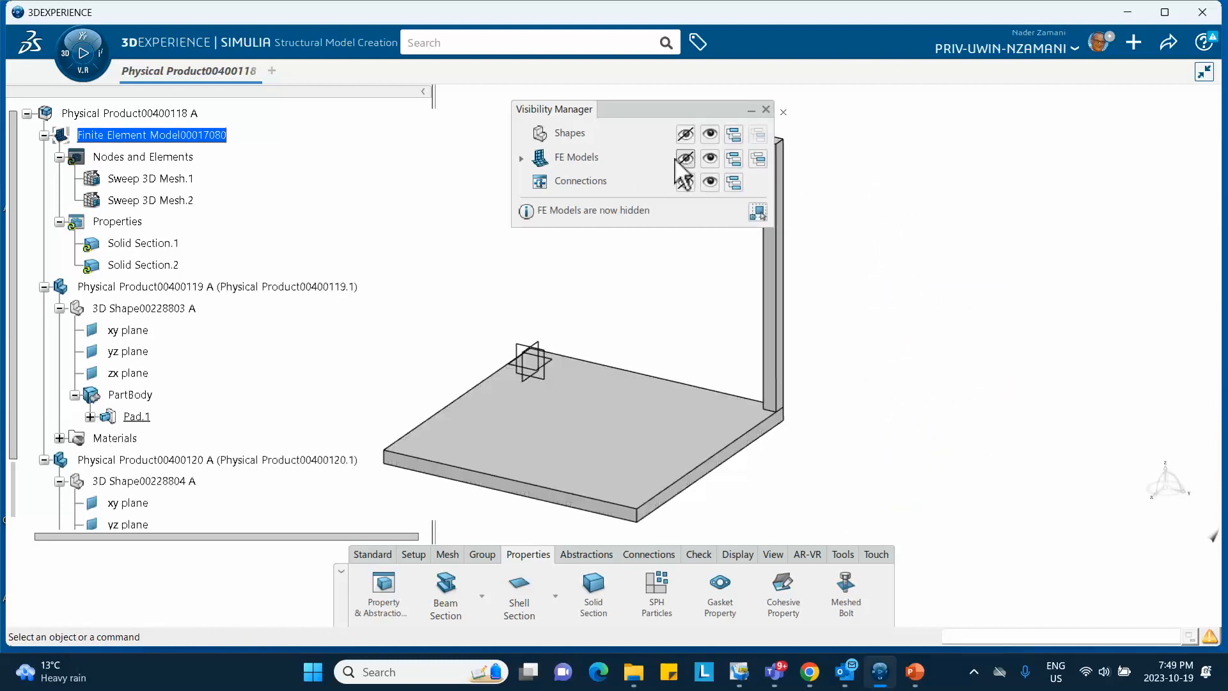
pyautogui.moveTo(689, 115); pyautogui.dragTo(1025, 149)
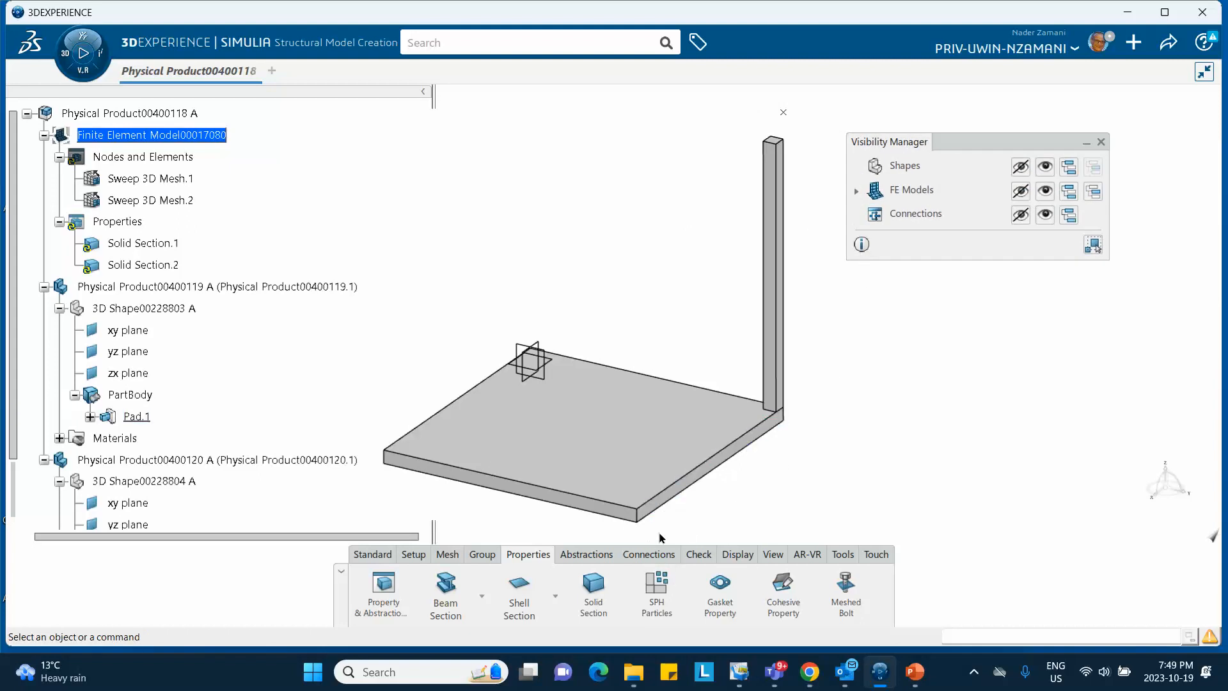
pyautogui.click(654, 551)
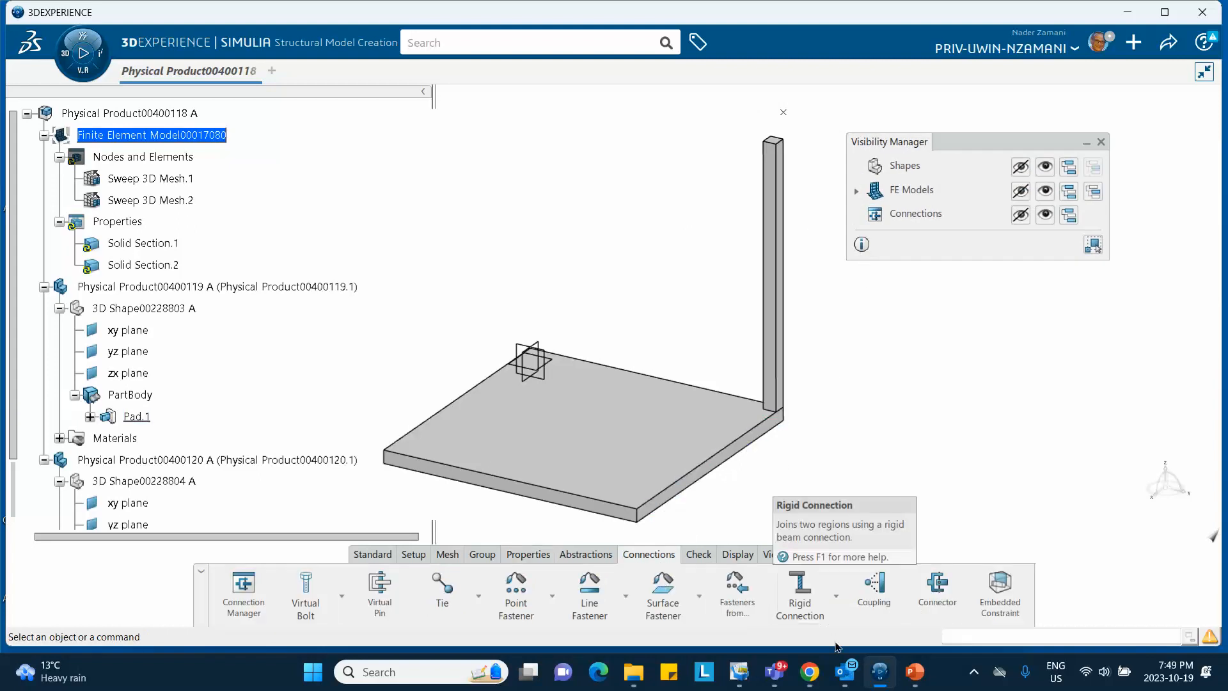
pyautogui.click(914, 670)
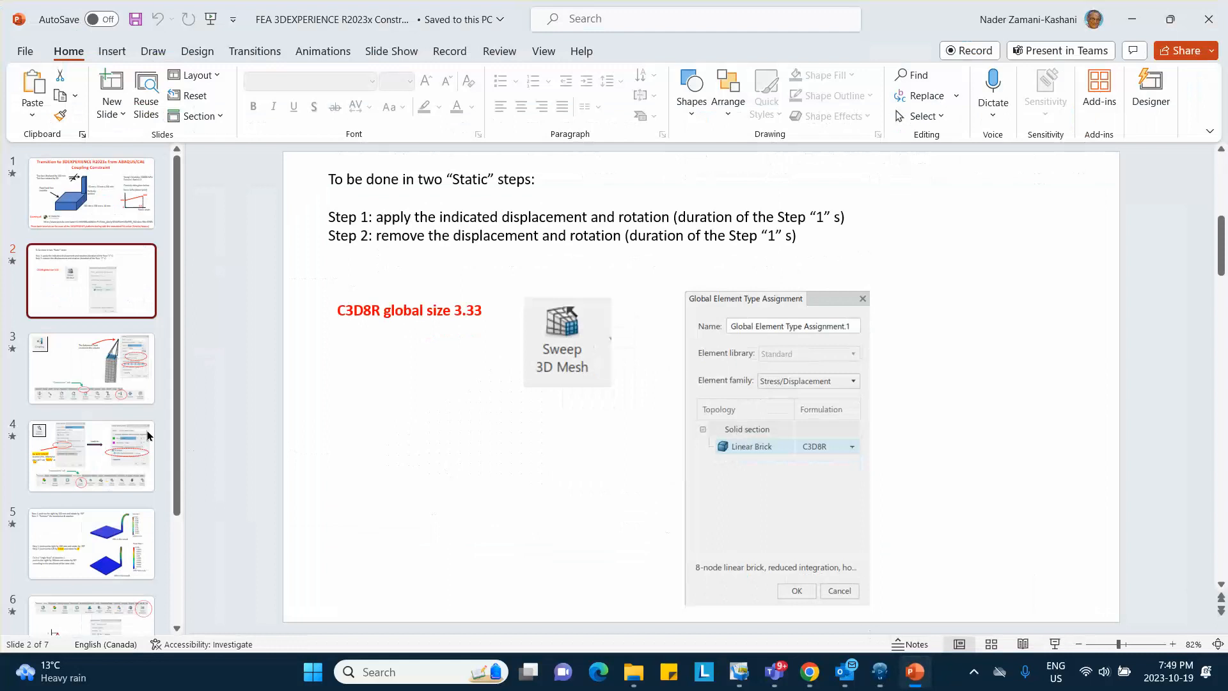
pyautogui.click(95, 384)
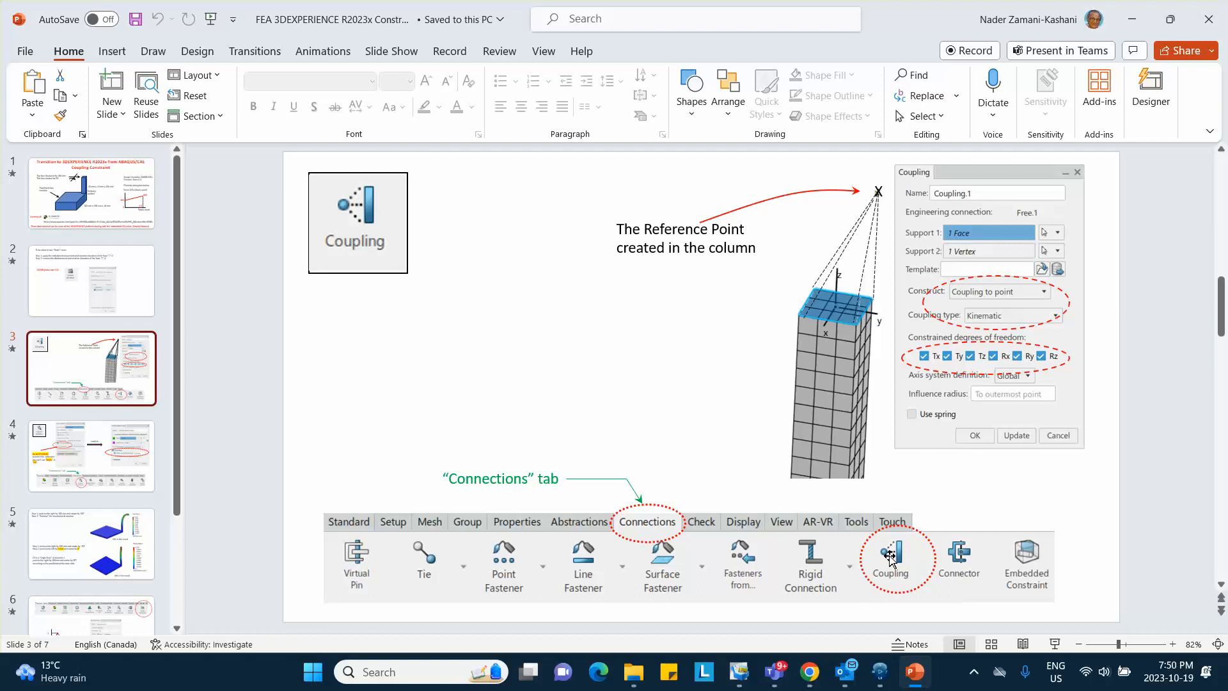
pyautogui.click(867, 637)
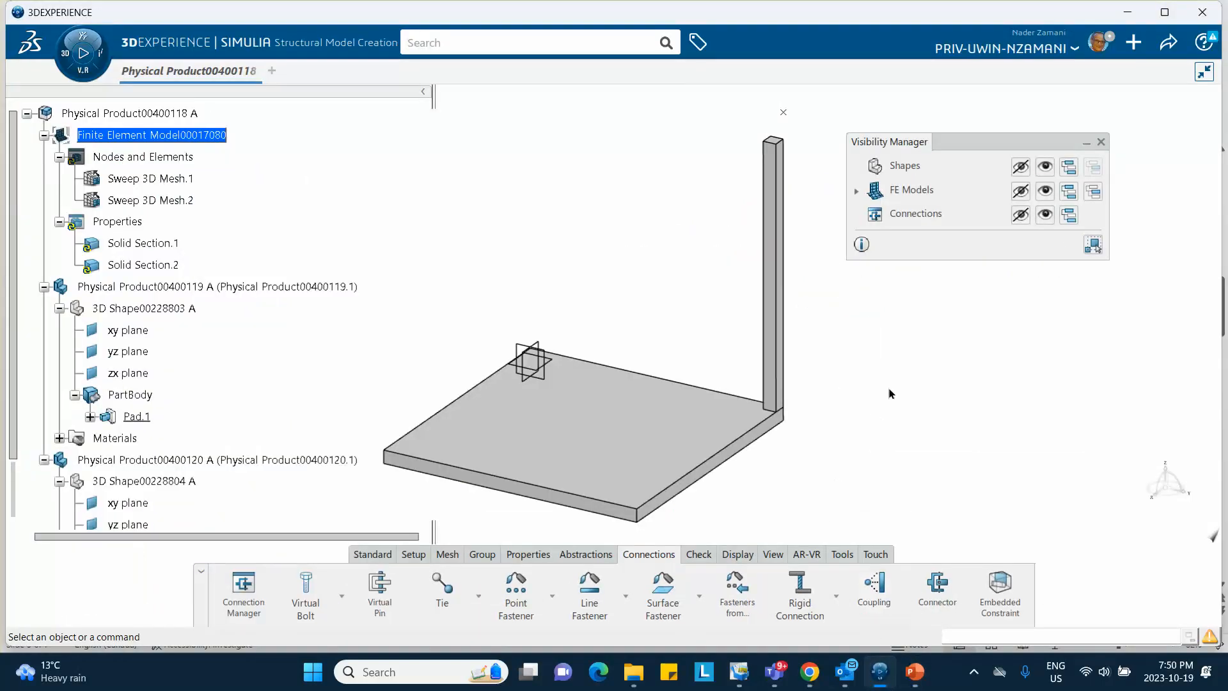
# Define a kinematic coupling from the column's top face to the reference point above it
pyautogui.click(878, 587)
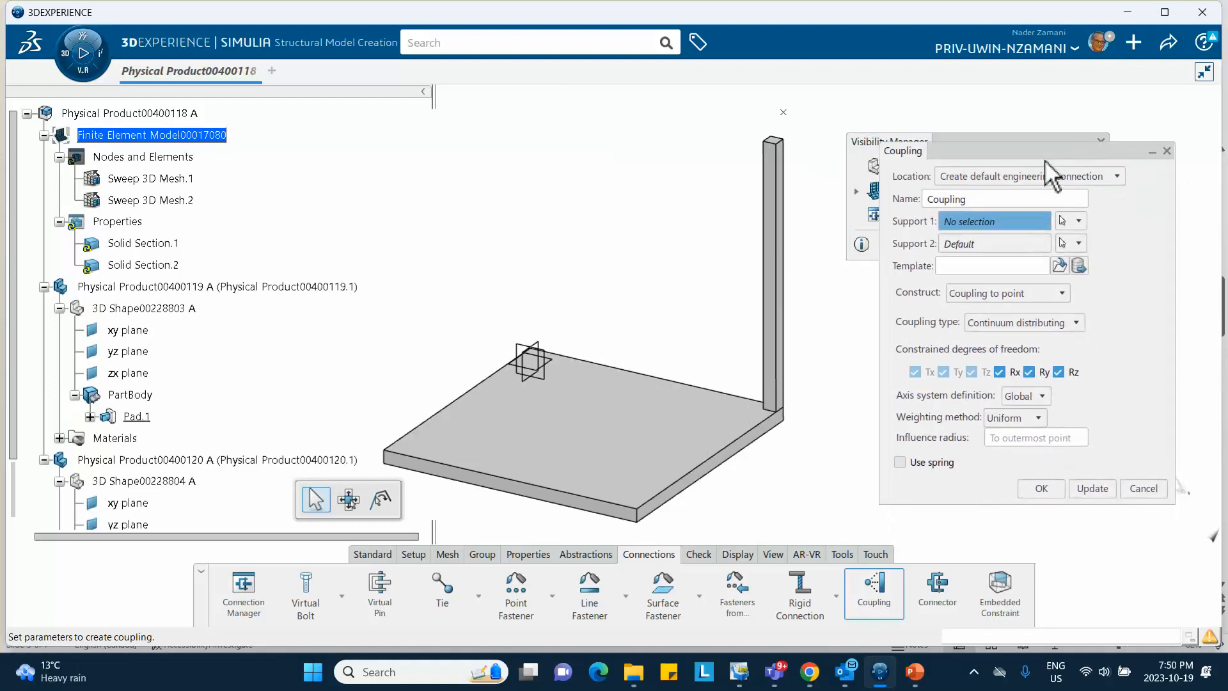
pyautogui.moveTo(809, 128); pyautogui.dragTo(599, 342, button='middle')
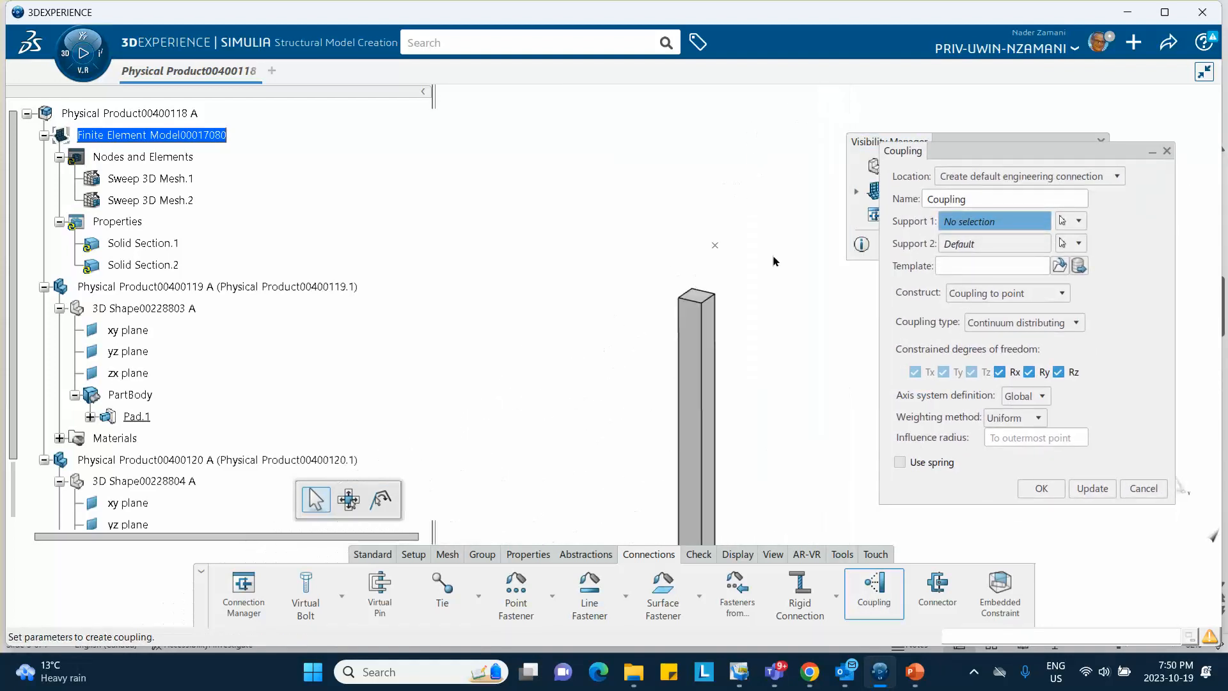
pyautogui.click(707, 299)
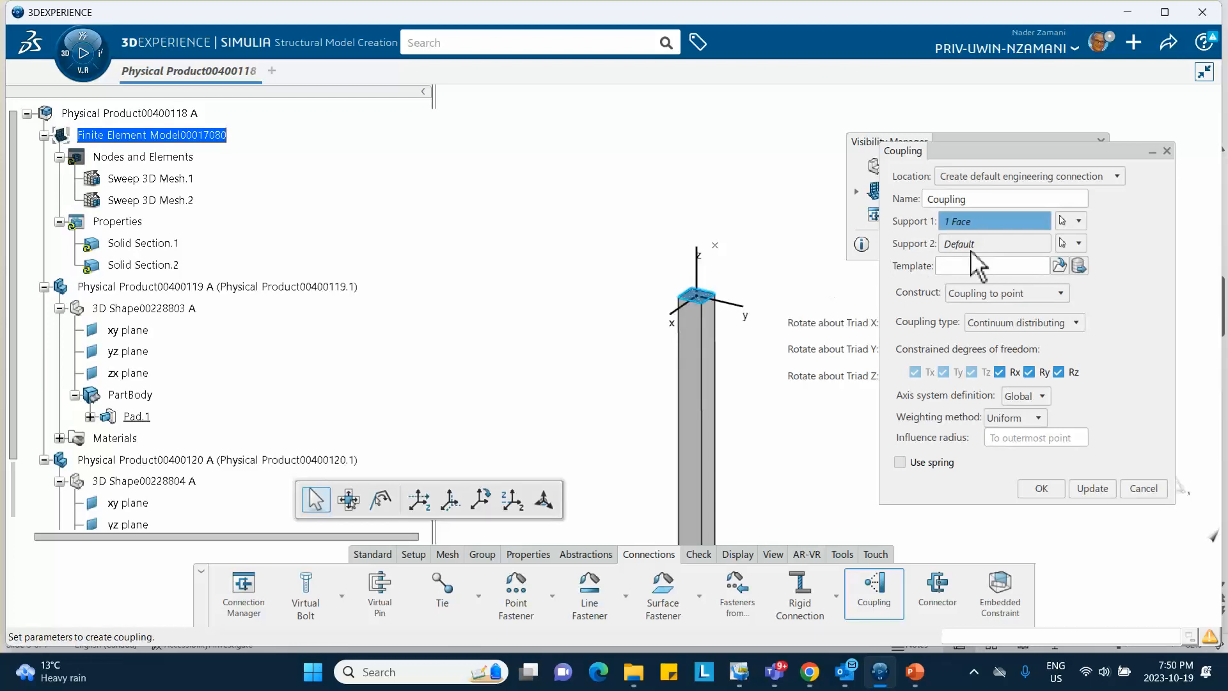
pyautogui.click(715, 245)
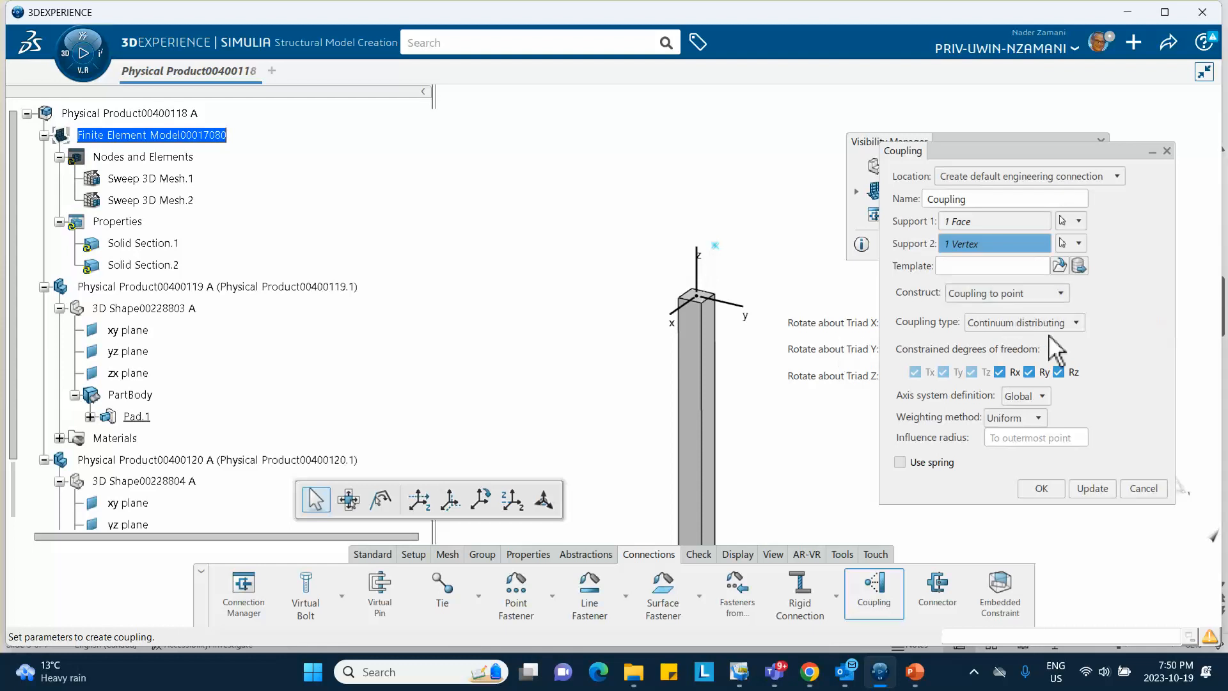
pyautogui.click(1076, 323)
pyautogui.click(1033, 337)
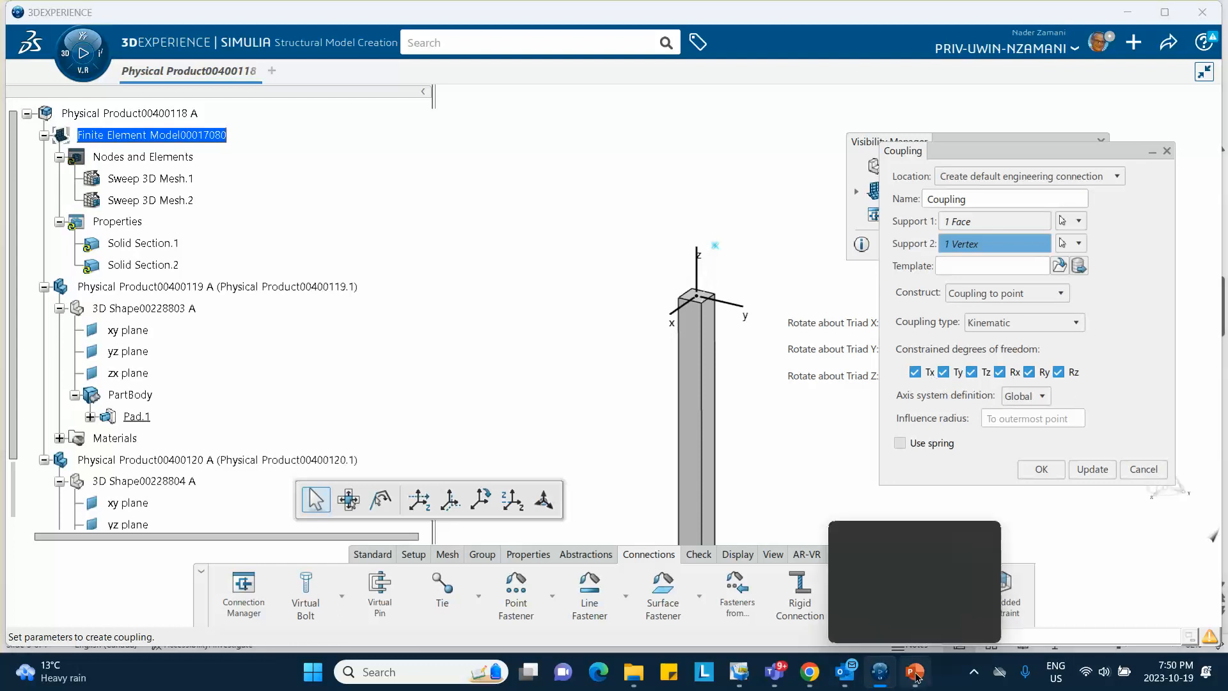
pyautogui.click(895, 569)
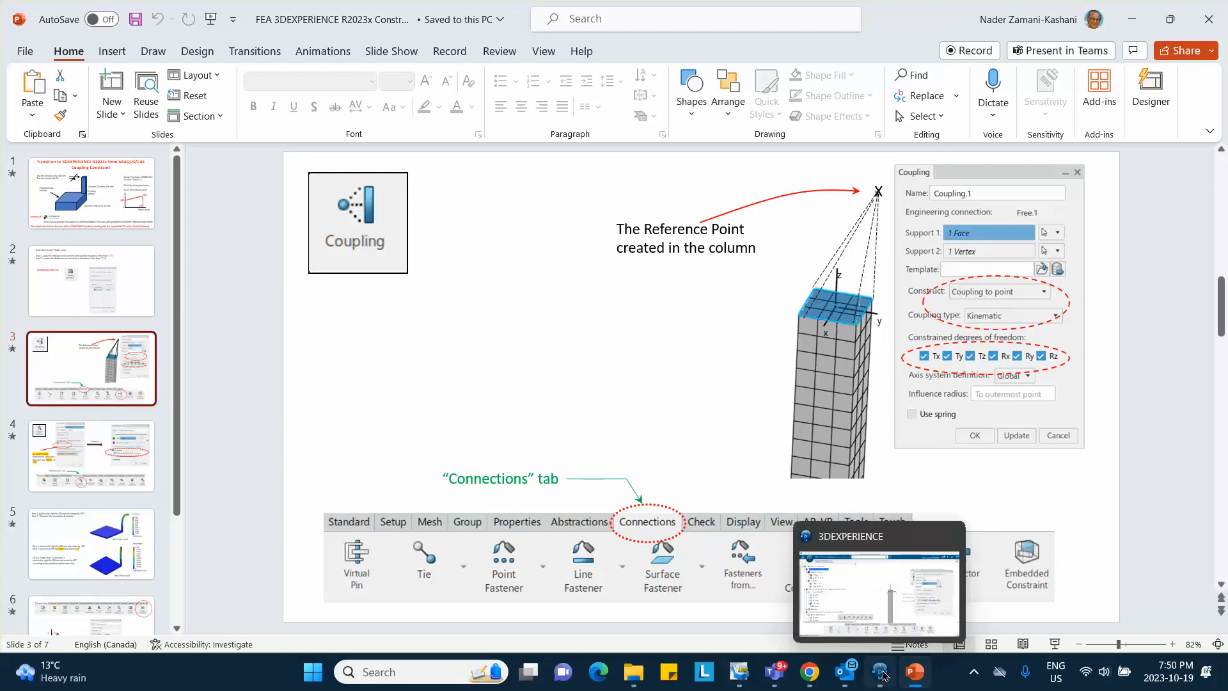
# Bring the 3DEXPERIENCE window back with the kinematic coupling definition still open
pyautogui.click(851, 575)
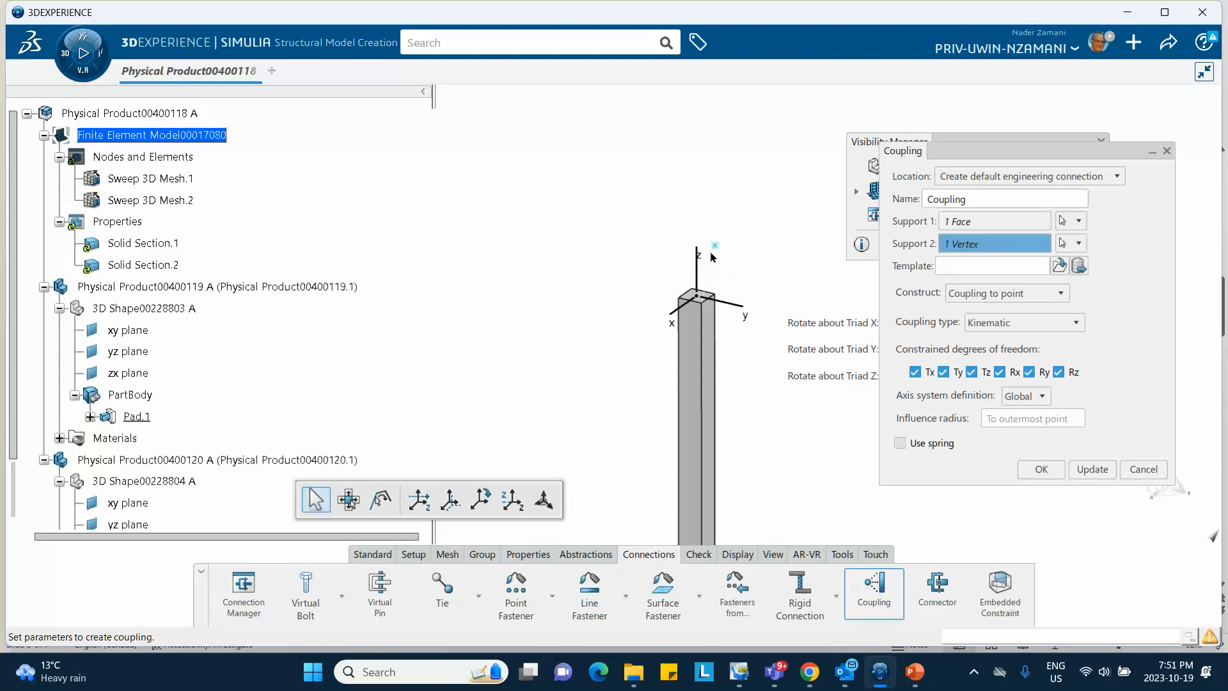
# Create Coupling Connection Mesh.1, close Visibility Manager and save the model
pyautogui.click(1042, 470)
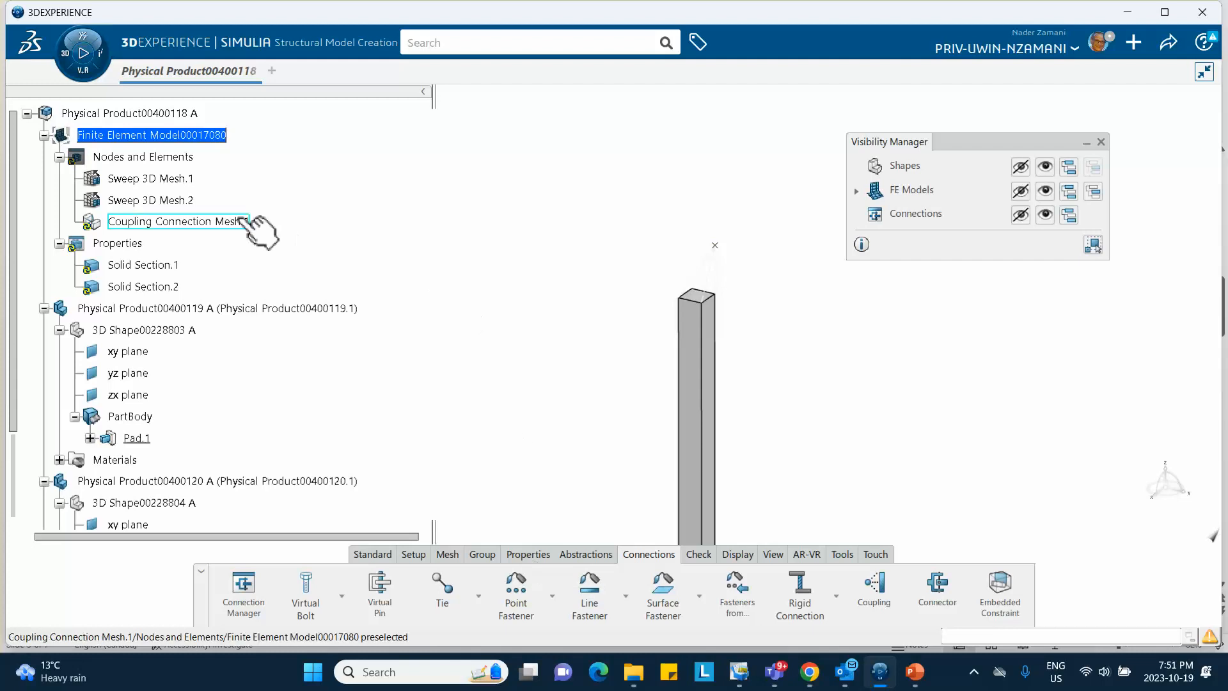
pyautogui.click(1101, 142)
pyautogui.click(1170, 43)
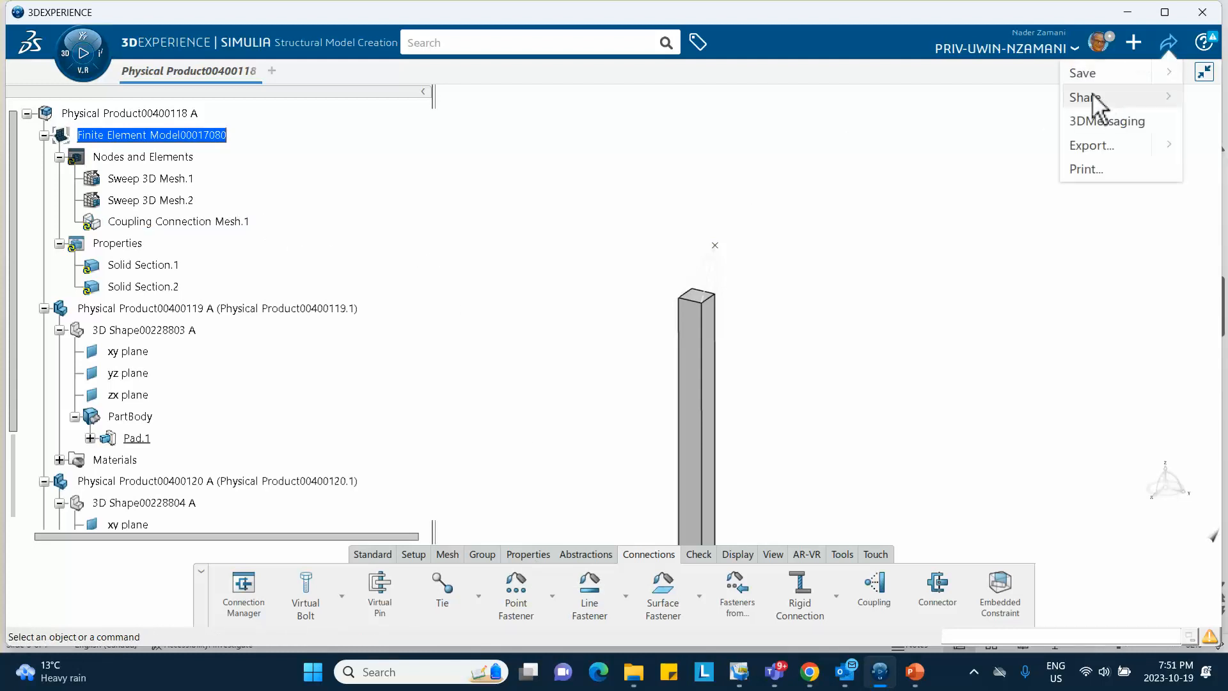
pyautogui.click(1087, 72)
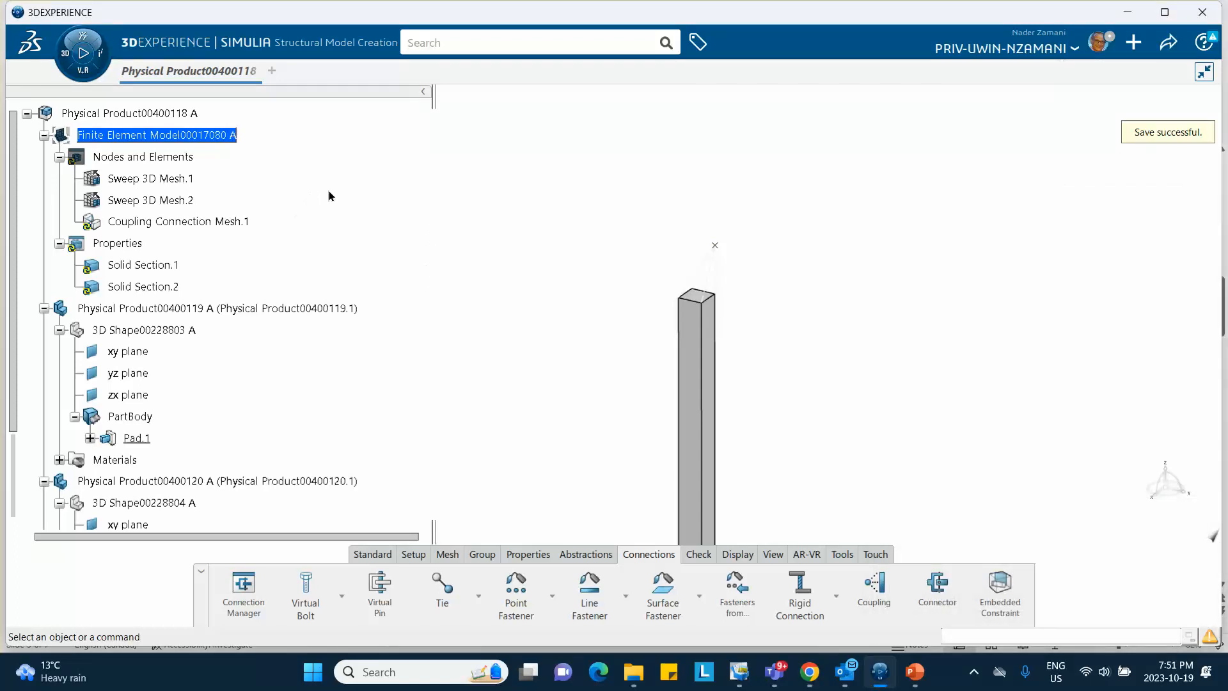
# Pan and zoom out to frame the whole plate and column
pyautogui.moveTo(461, 275); pyautogui.dragTo(539, 136, button='middle')
pyautogui.click(450, 198)
pyautogui.click(540, 135)
pyautogui.moveTo(539, 136); pyautogui.dragTo(546, 191, button='middle')
pyautogui.moveTo(499, 225); pyautogui.dragTo(538, 207, button='middle')
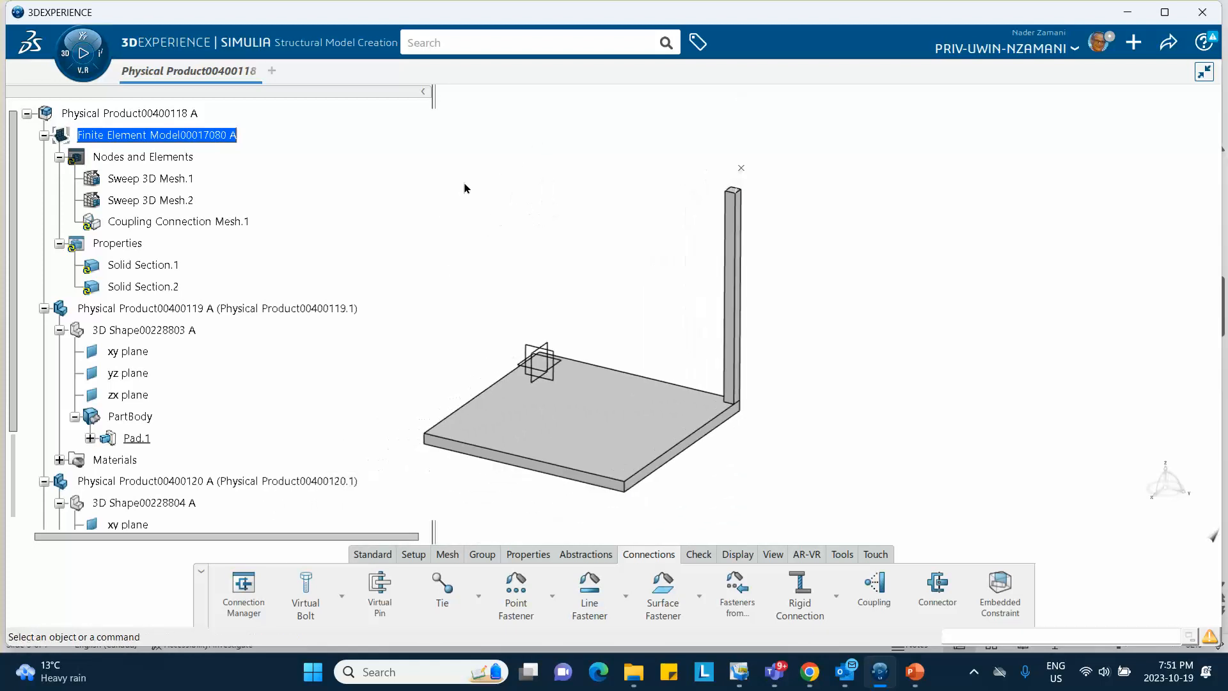
# Create a Structural Scenario simulation initialized from Finite Element Model00017080 A
pyautogui.click(74, 57)
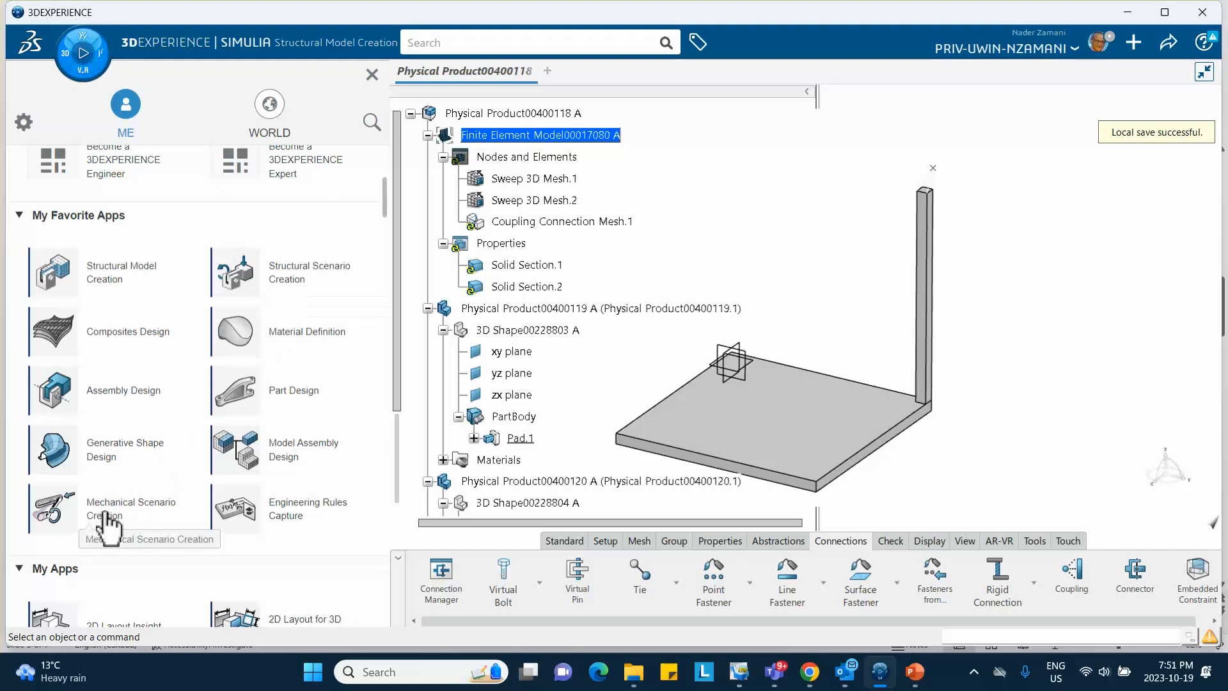
pyautogui.click(295, 274)
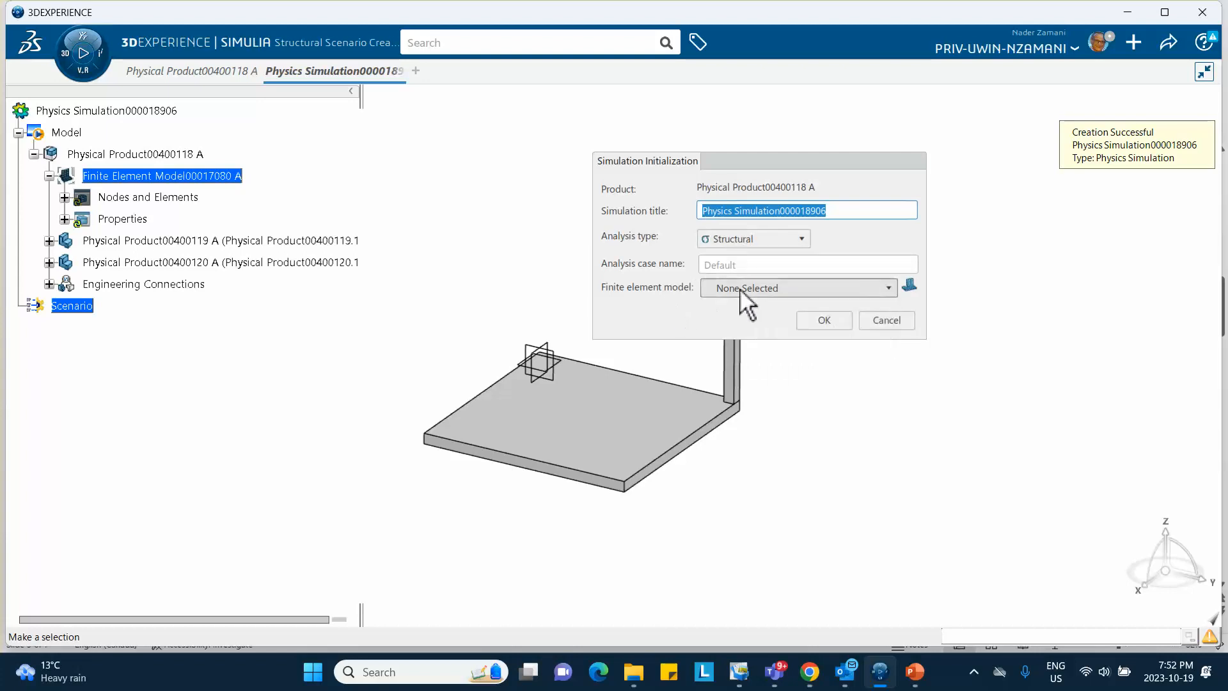
pyautogui.click(826, 288)
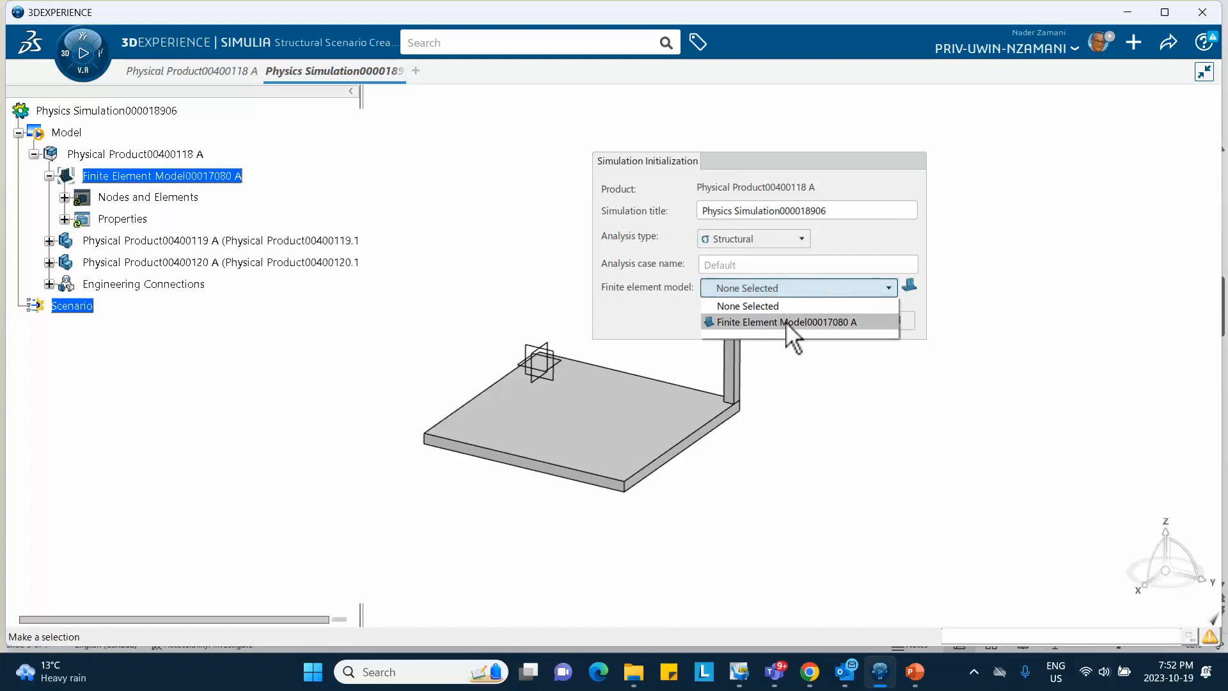
pyautogui.click(786, 322)
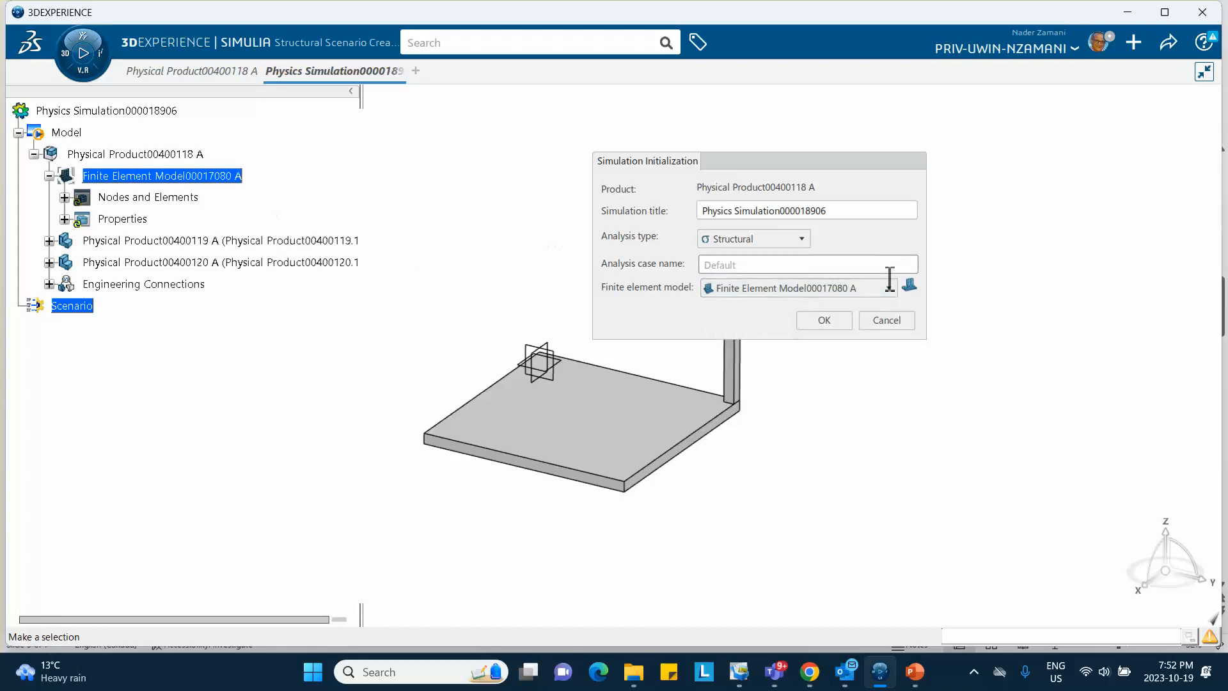
pyautogui.click(831, 321)
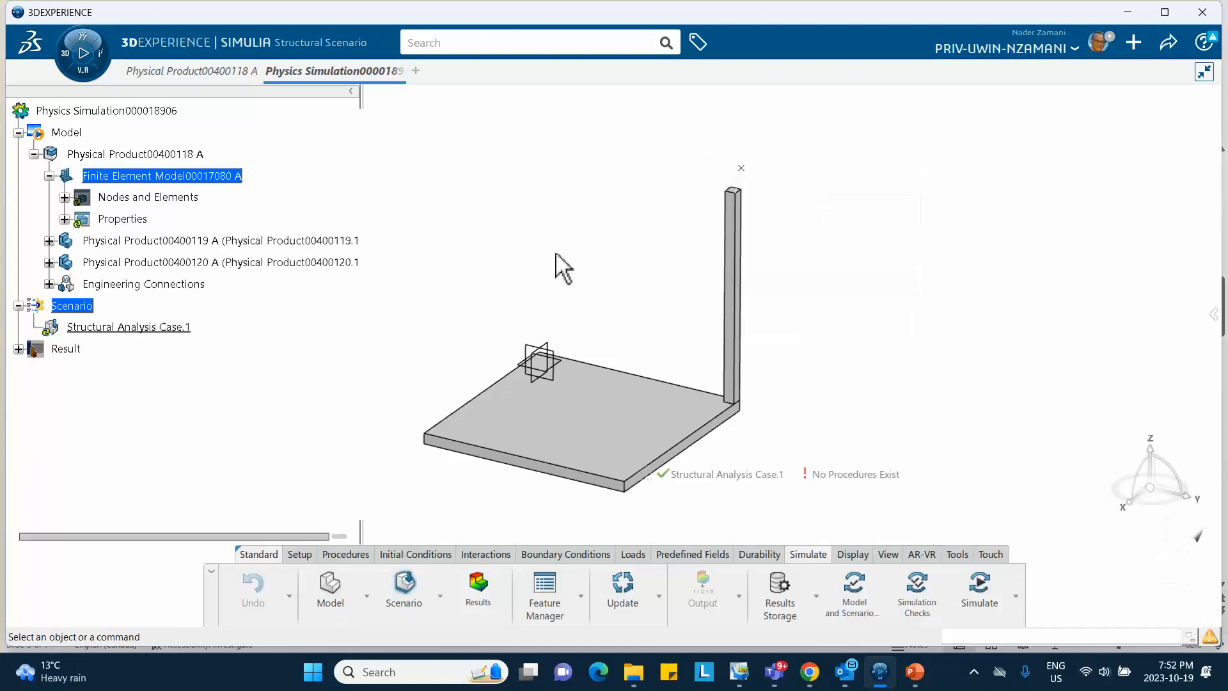
# Add Static Step.1 with 0.1 s initial and maximum increments and geometric nonlinearity included
pyautogui.moveTo(534, 261); pyautogui.dragTo(453, 217, button='middle')
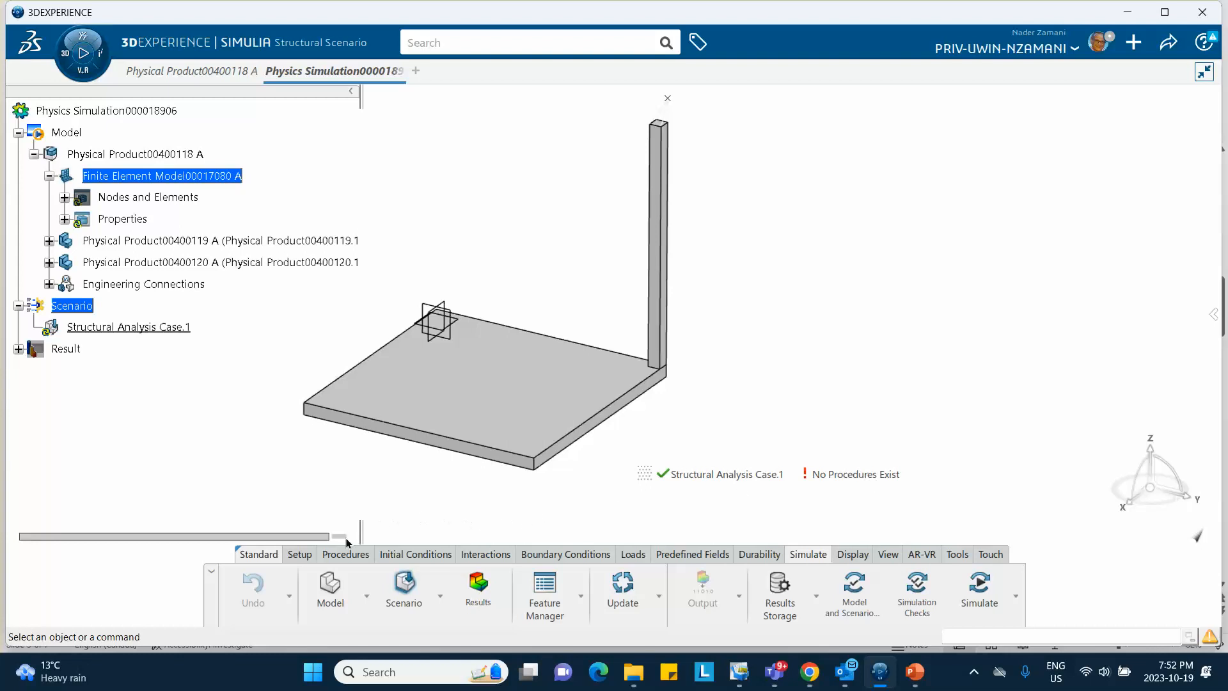
pyautogui.click(337, 556)
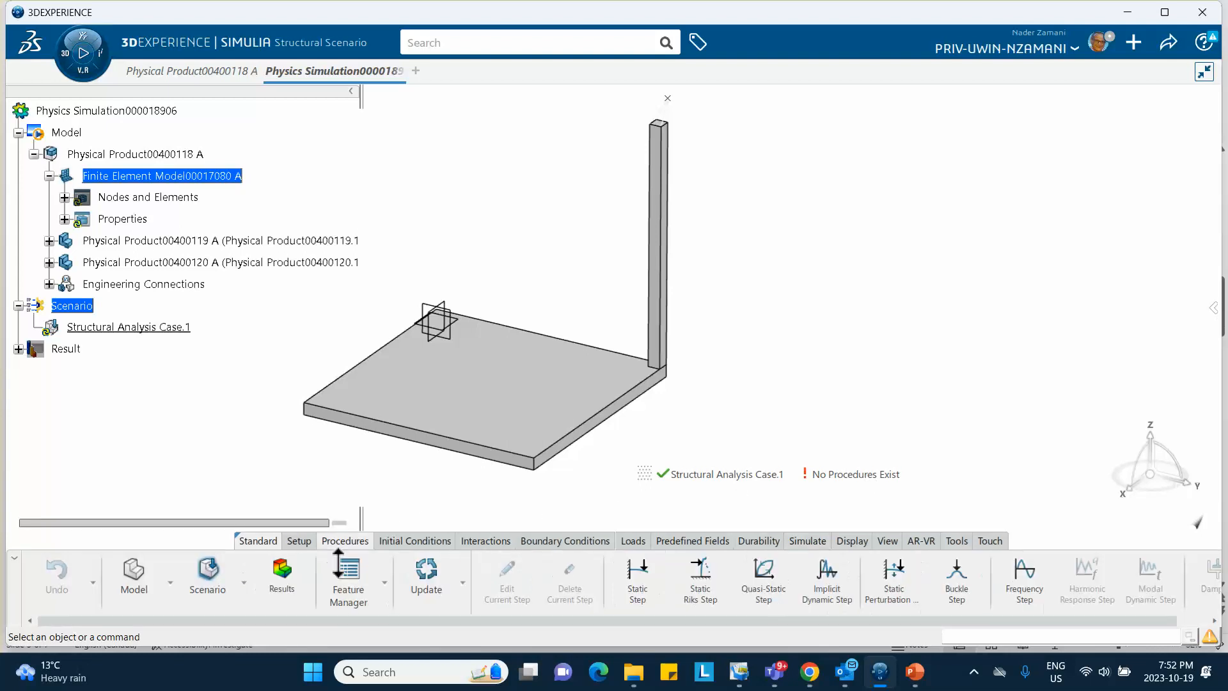
pyautogui.click(638, 576)
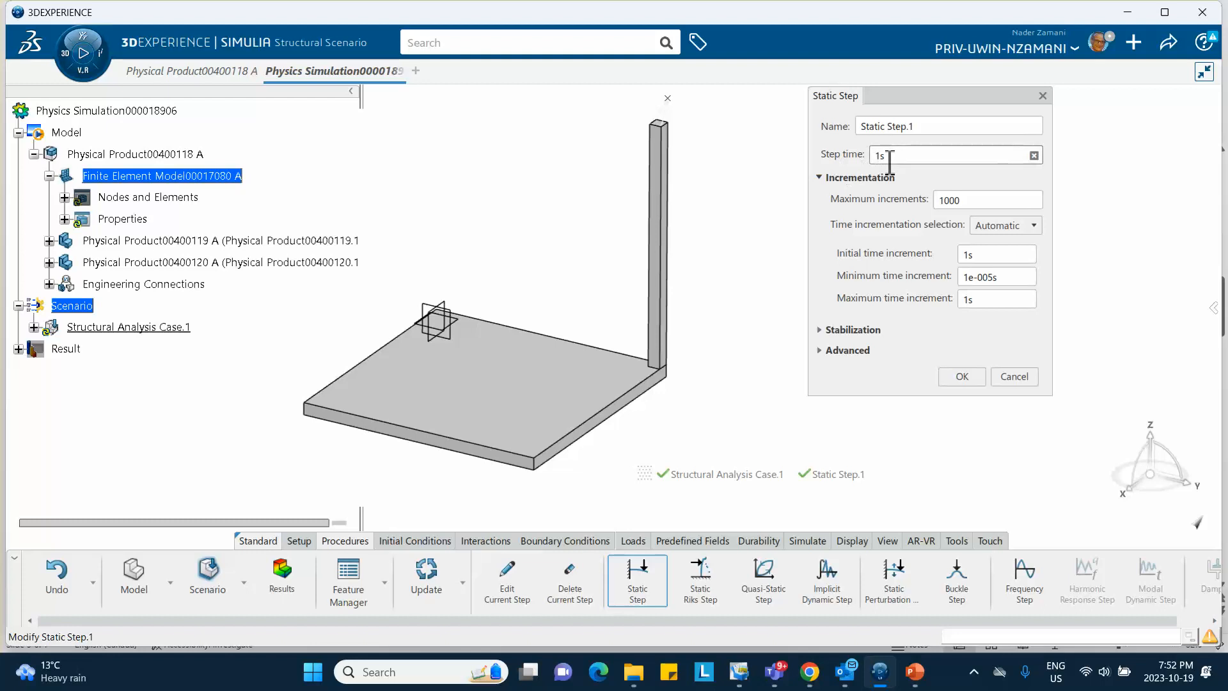
pyautogui.doubleClick(959, 258)
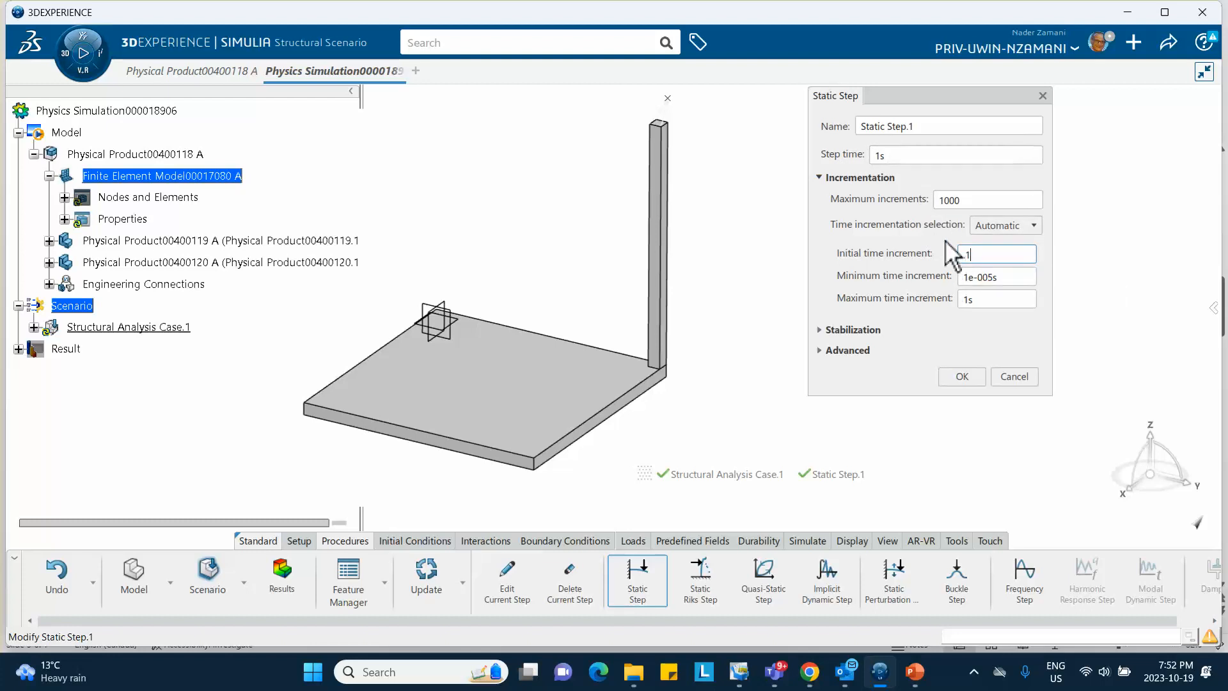
pyautogui.click(977, 299)
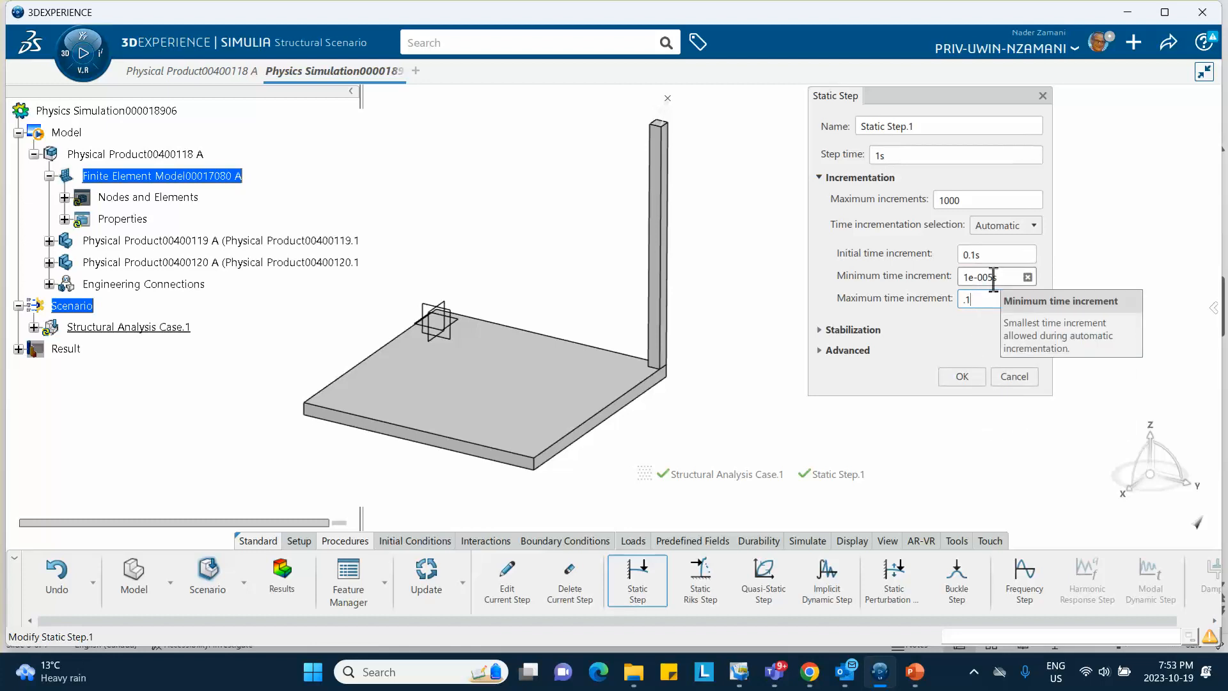
pyautogui.click(994, 277)
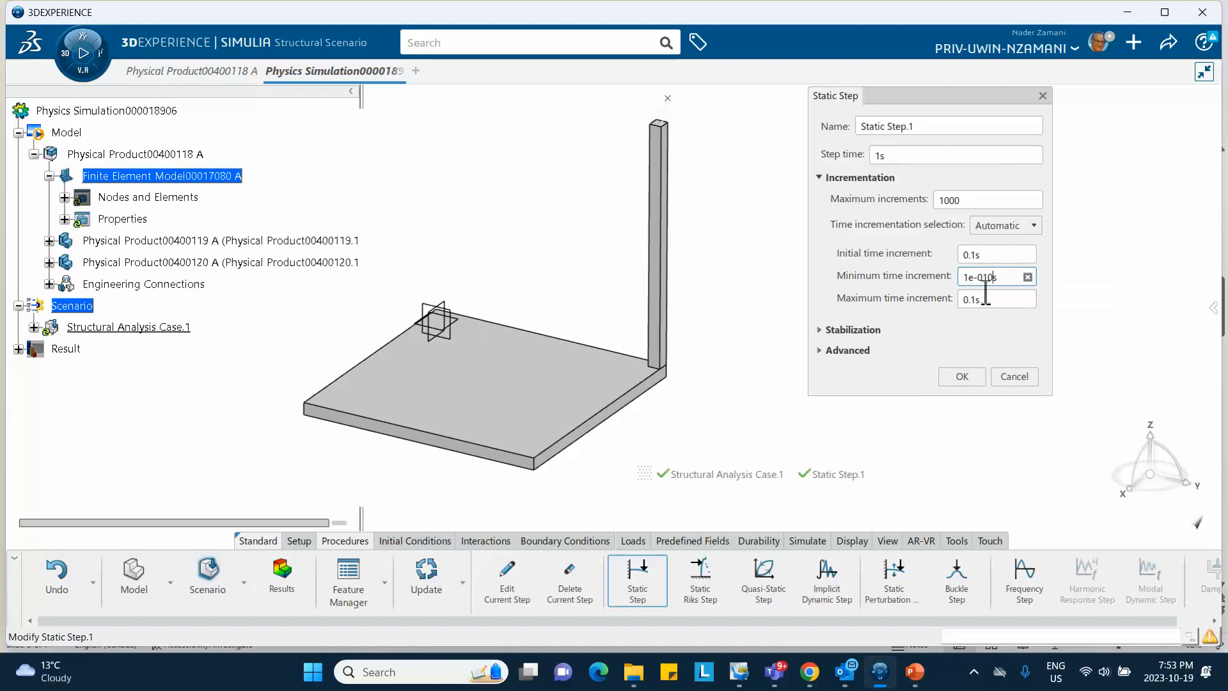
pyautogui.click(820, 350)
pyautogui.click(834, 371)
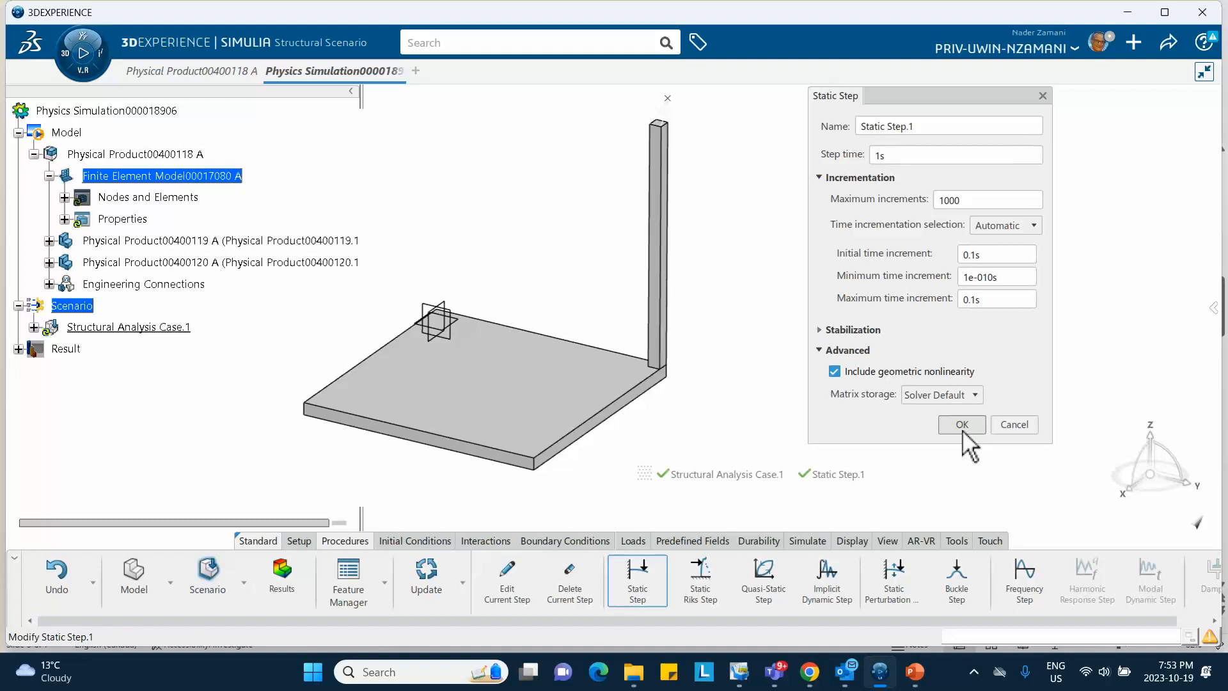
pyautogui.click(962, 426)
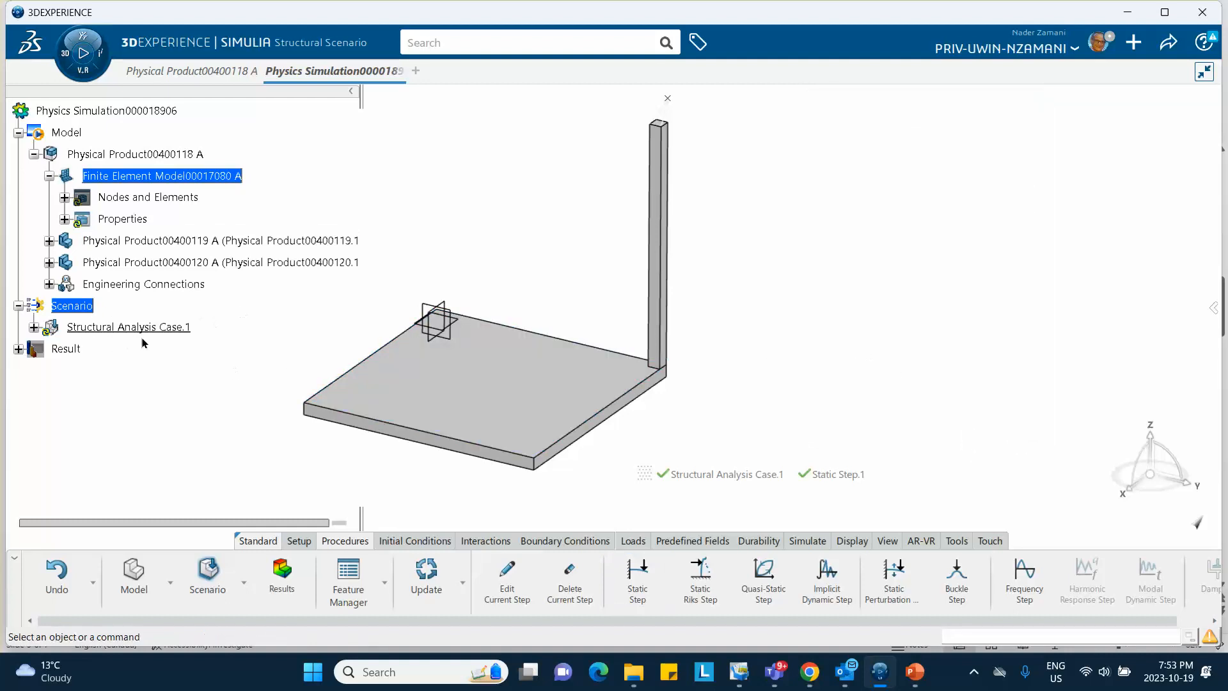
# Change Global Element Type Assignment.1's linear brick formulation from C3D8 to C3D8R
pyautogui.click(33, 330)
pyautogui.scroll(-3, 211, 326)
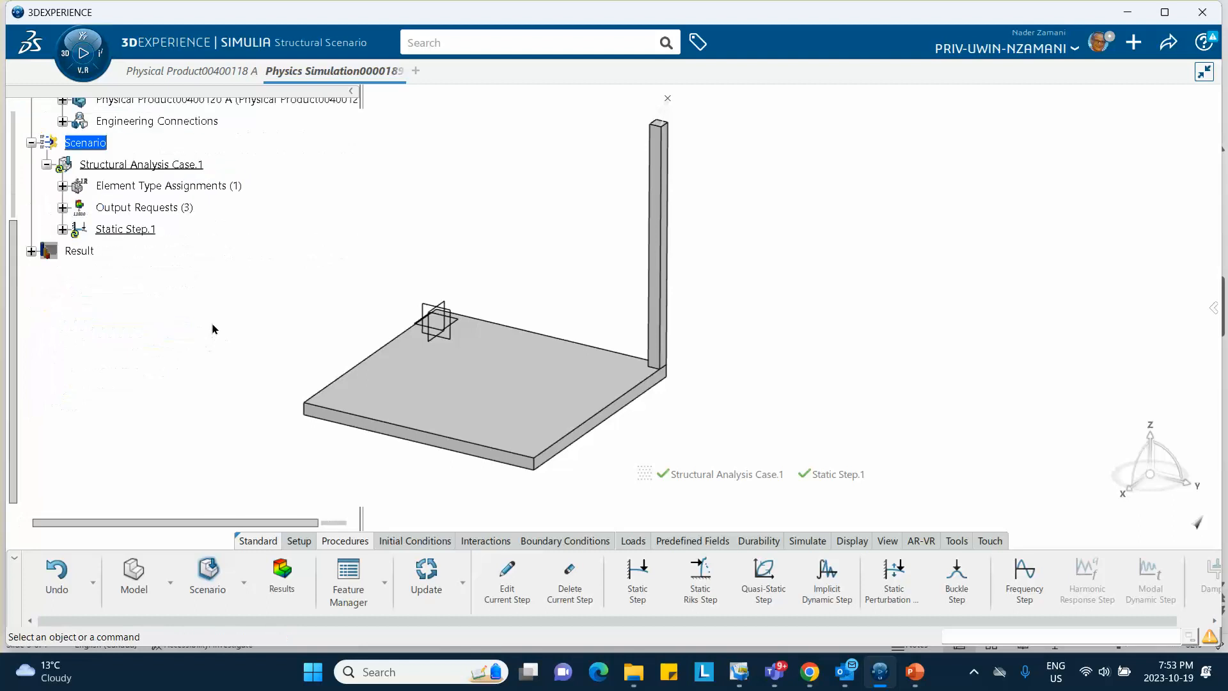
pyautogui.scroll(2, 137, 288)
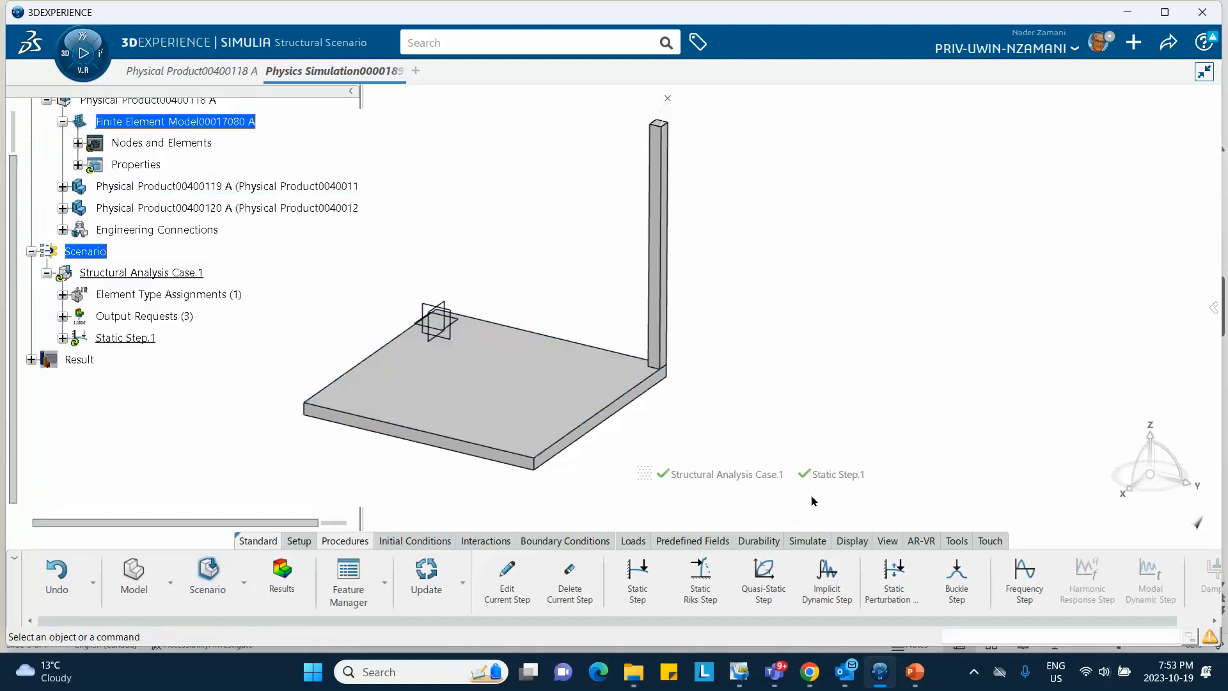
pyautogui.click(62, 295)
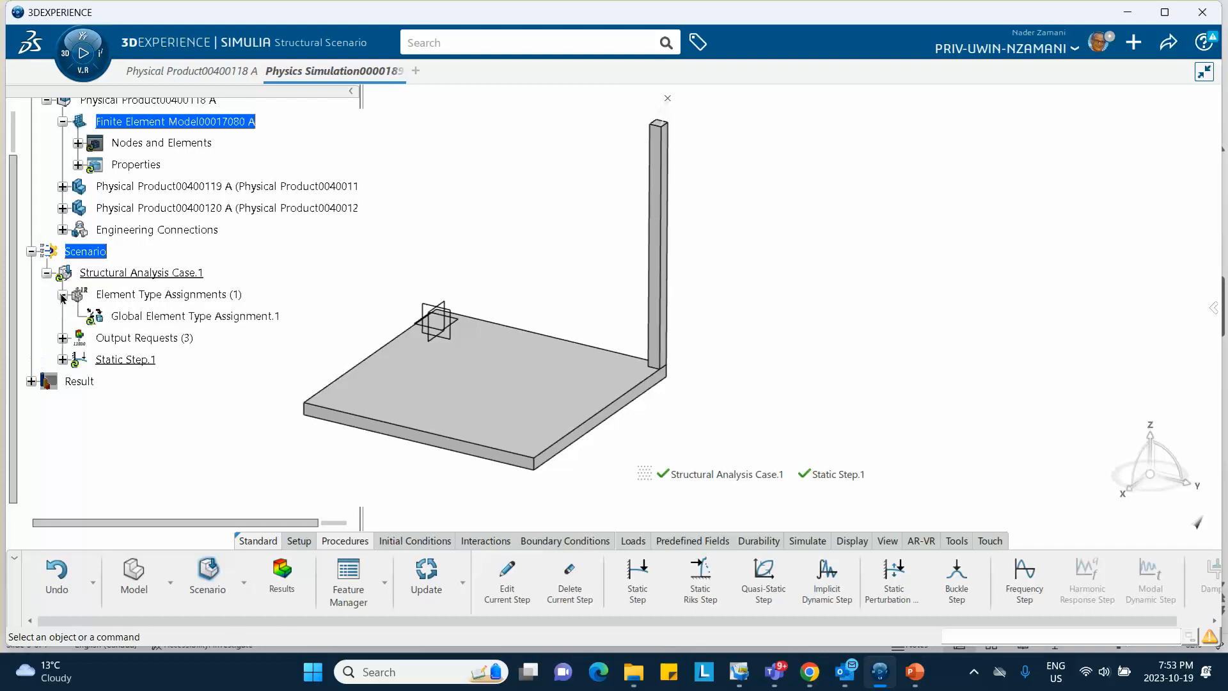
pyautogui.doubleClick(192, 317)
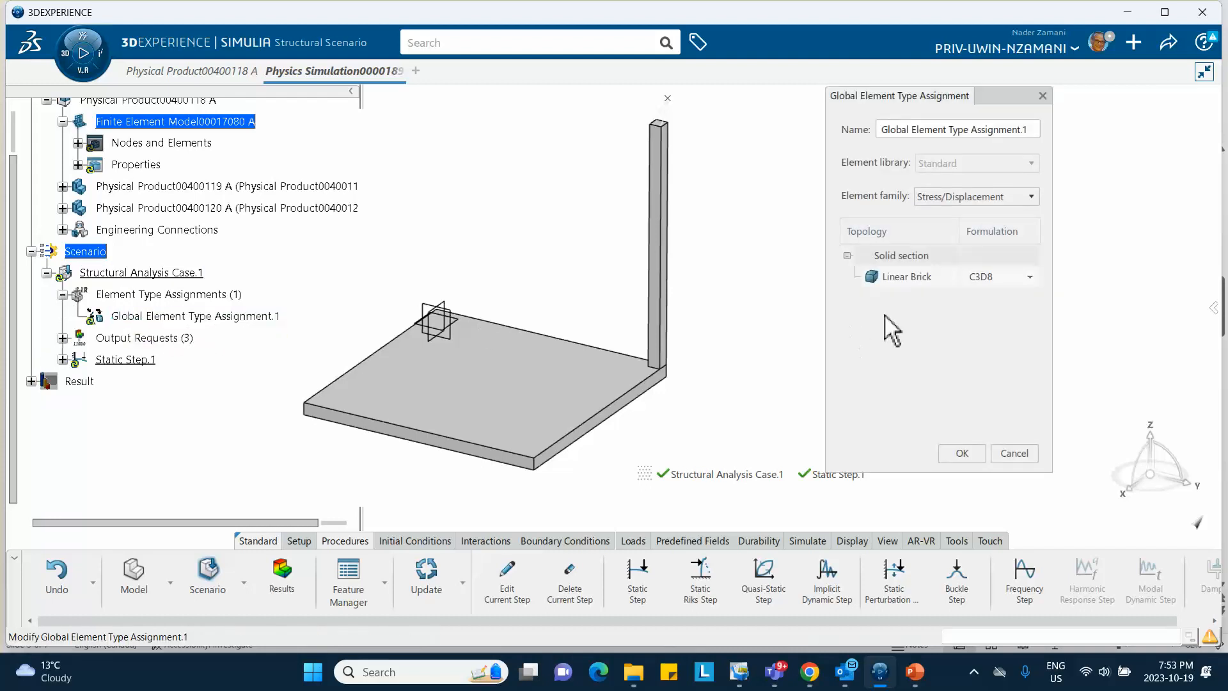
pyautogui.click(998, 282)
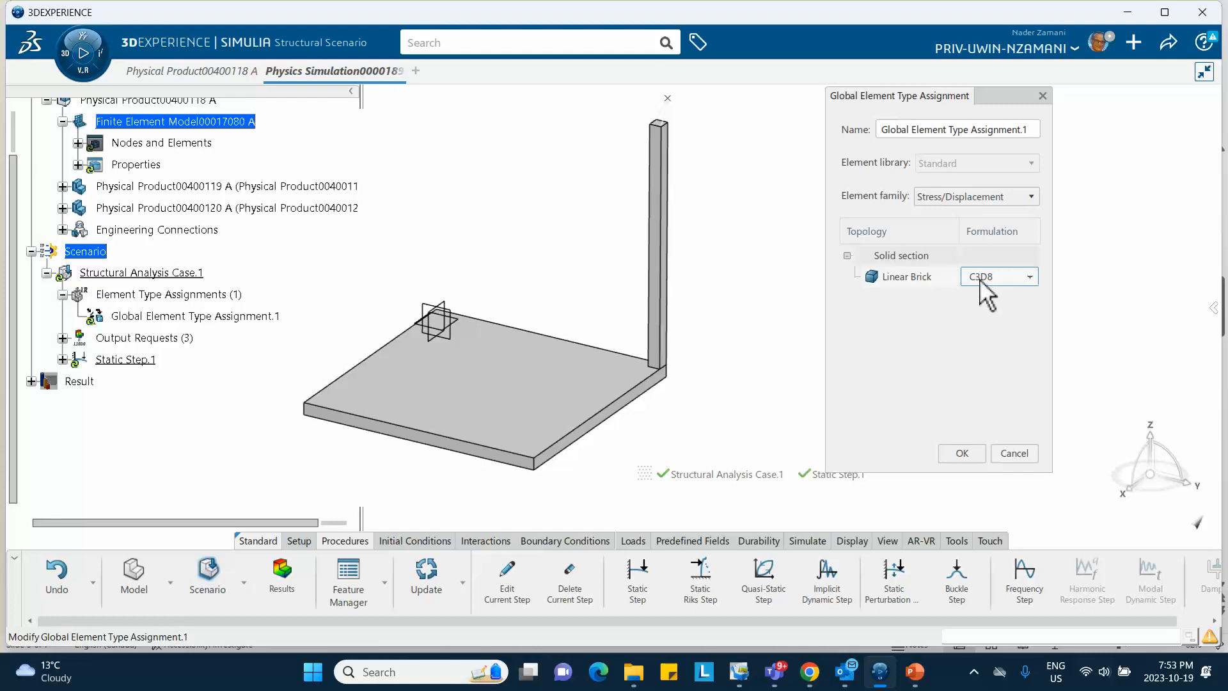
pyautogui.click(1031, 280)
pyautogui.click(1013, 314)
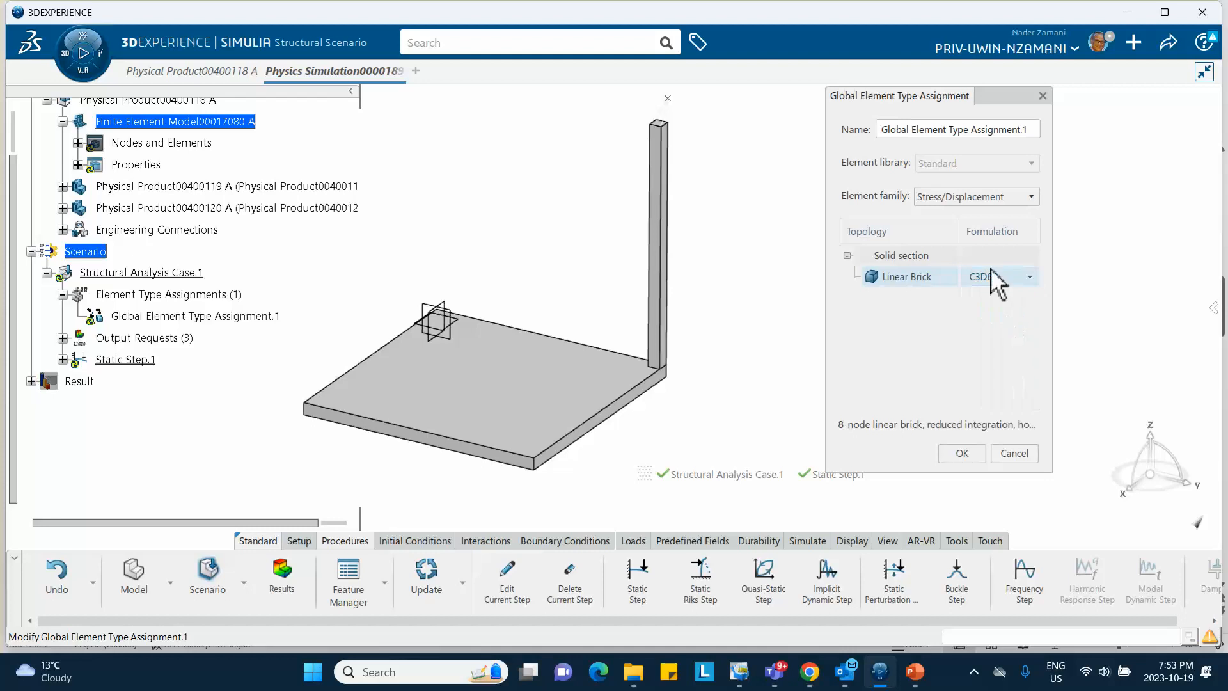
pyautogui.click(913, 671)
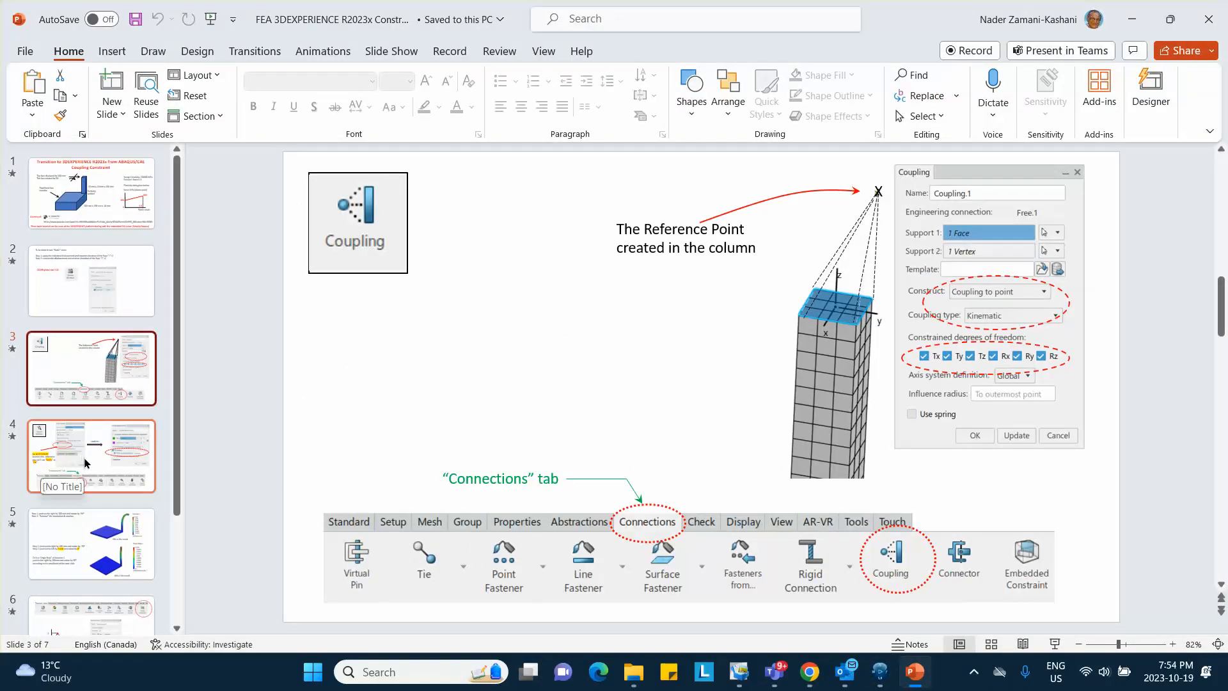
# Check slide 2's two-static-step and C3D8R plan, then confirm the element type change
pyautogui.click(111, 309)
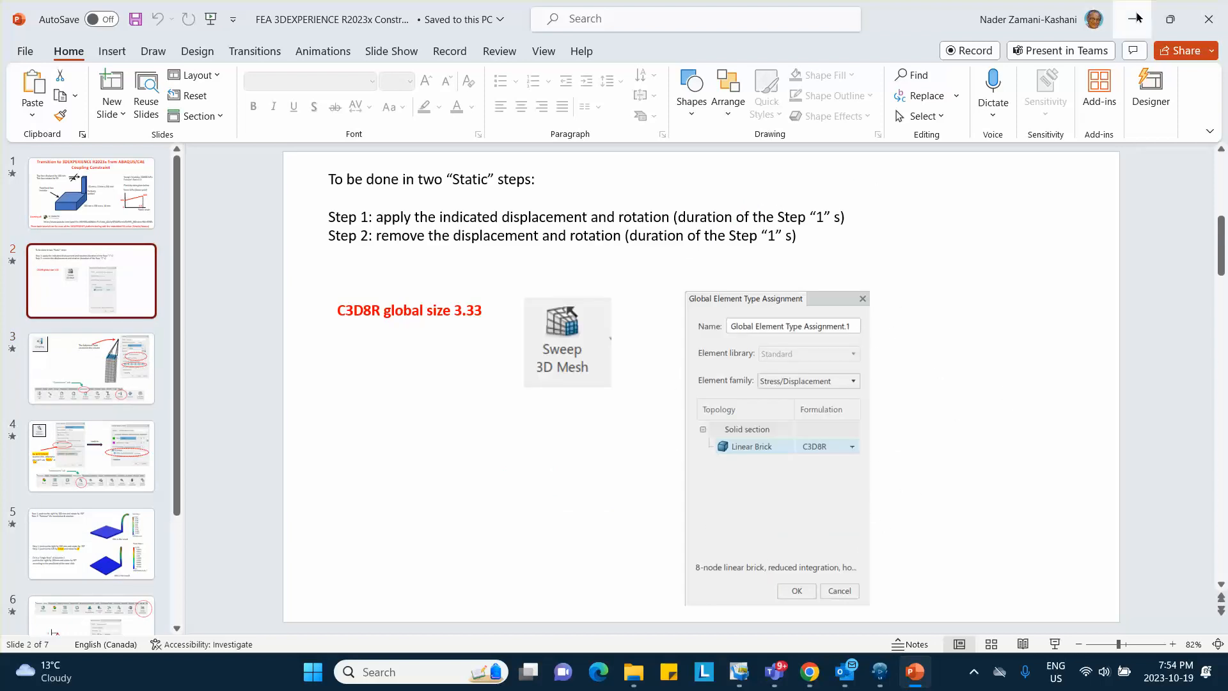
pyautogui.click(880, 672)
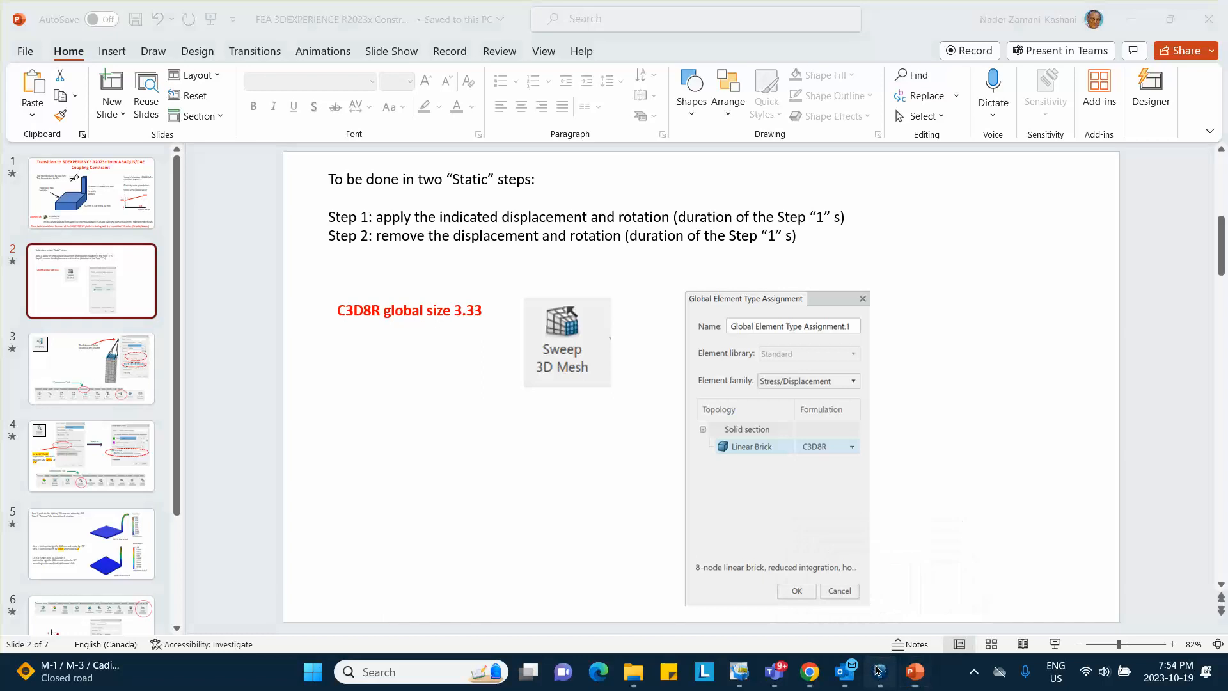
pyautogui.click(961, 452)
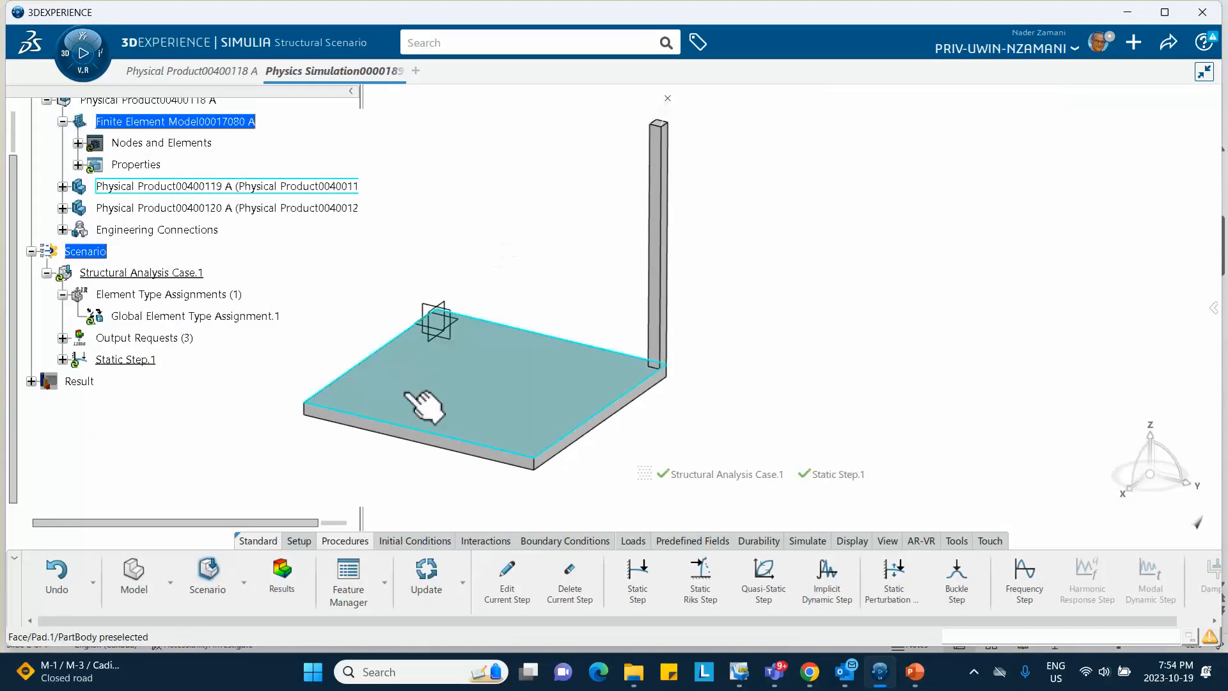
# Add a Fixed Displacement on the plate's thin side face restraining translation X, Y and Z
pyautogui.click(563, 542)
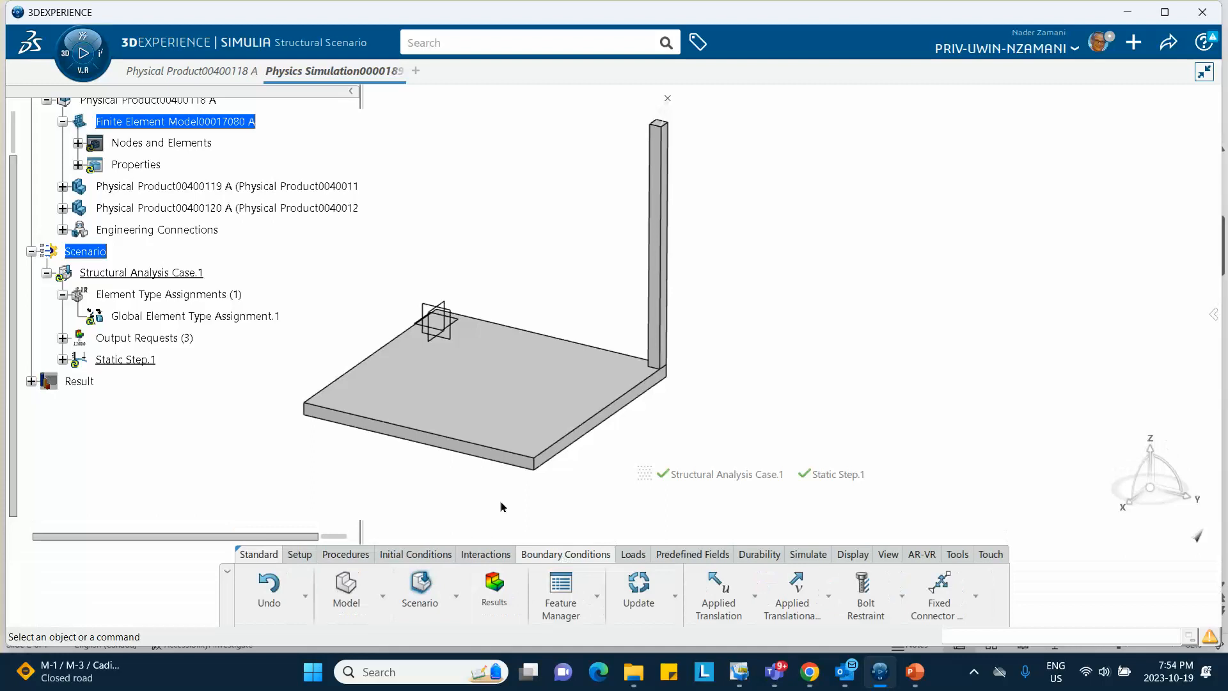
pyautogui.moveTo(341, 366); pyautogui.dragTo(541, 306, button='middle')
pyautogui.click(755, 596)
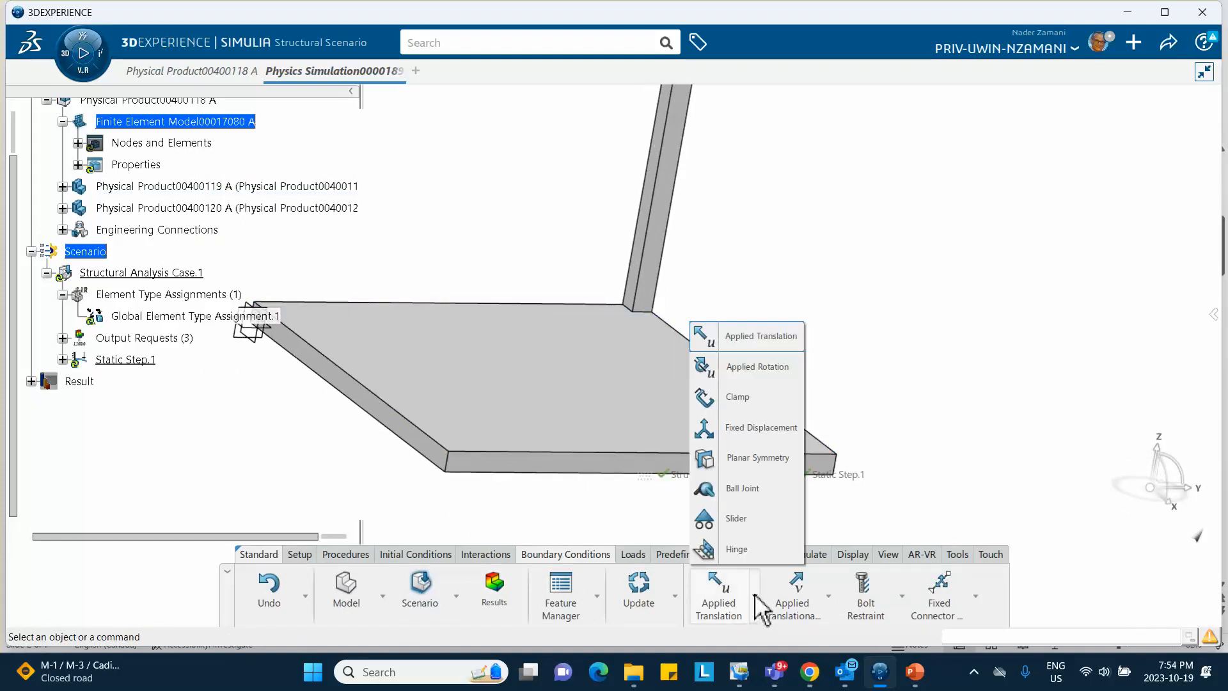
pyautogui.click(743, 435)
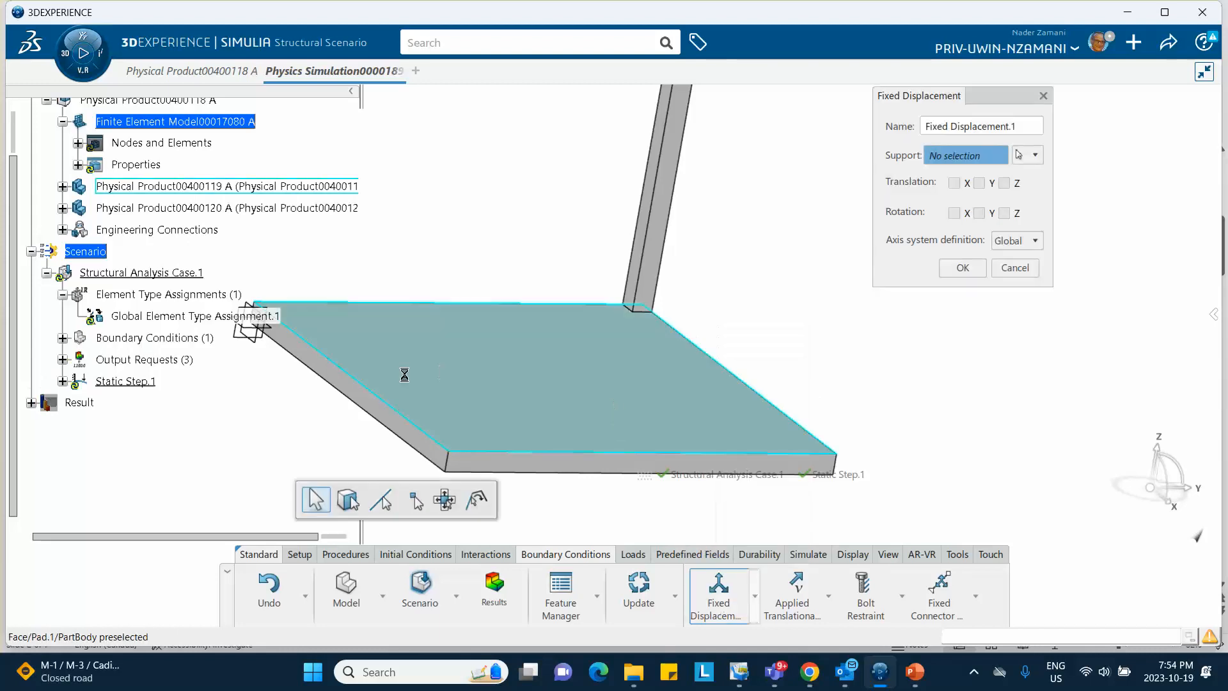
pyautogui.click(379, 411)
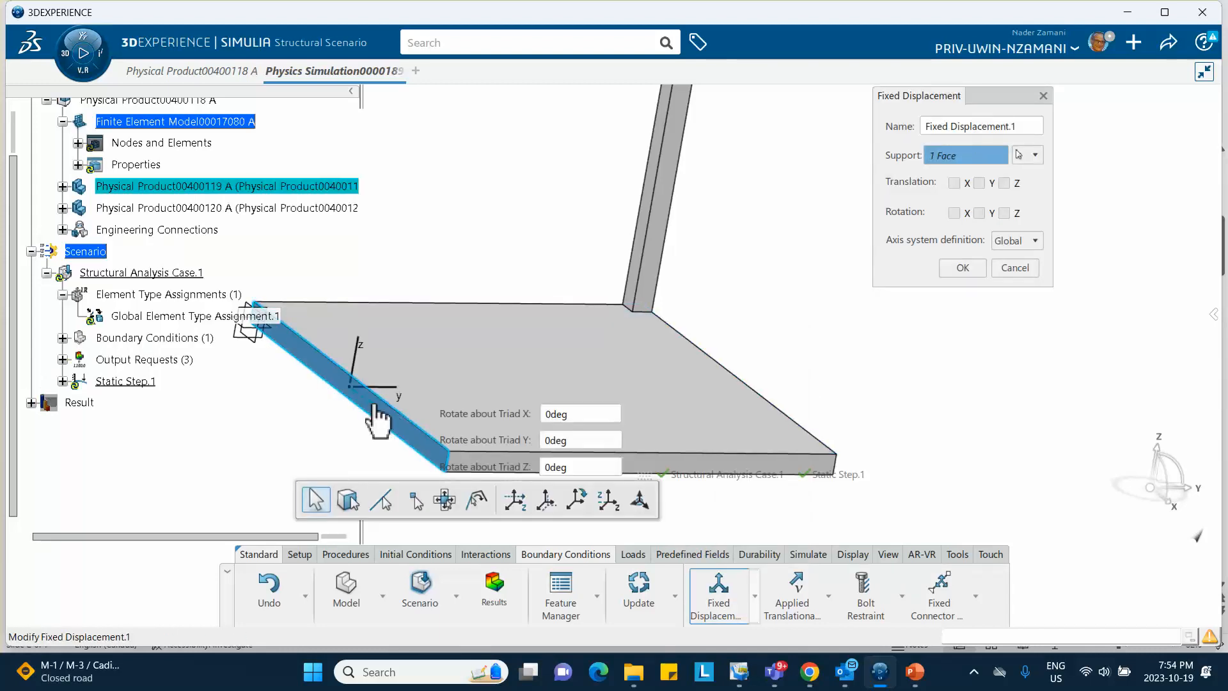
pyautogui.click(954, 183)
pyautogui.click(979, 183)
pyautogui.click(1003, 183)
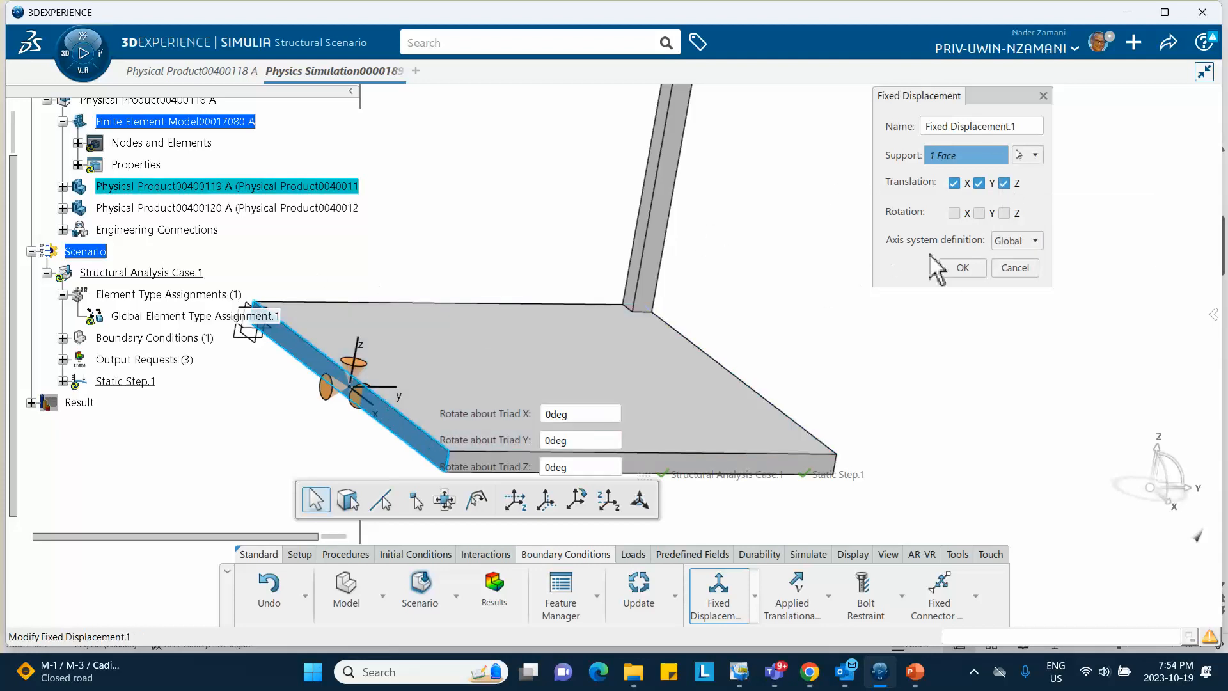
pyautogui.click(963, 269)
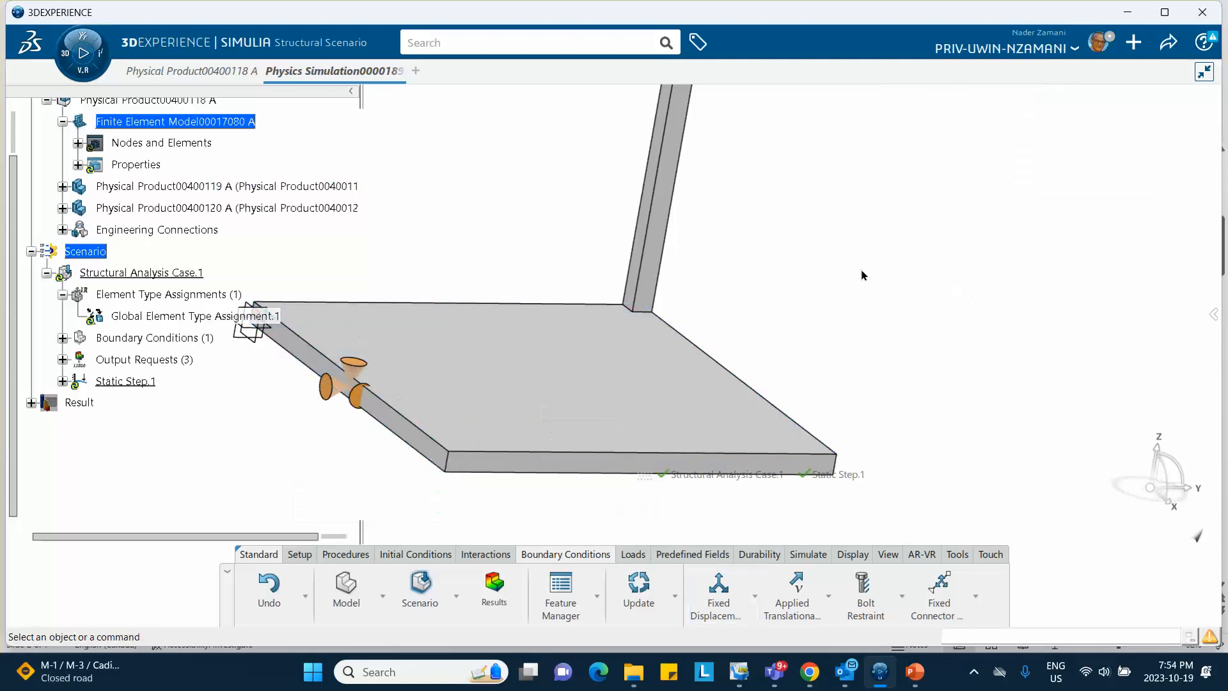
pyautogui.moveTo(850, 294); pyautogui.dragTo(753, 417, button='middle')
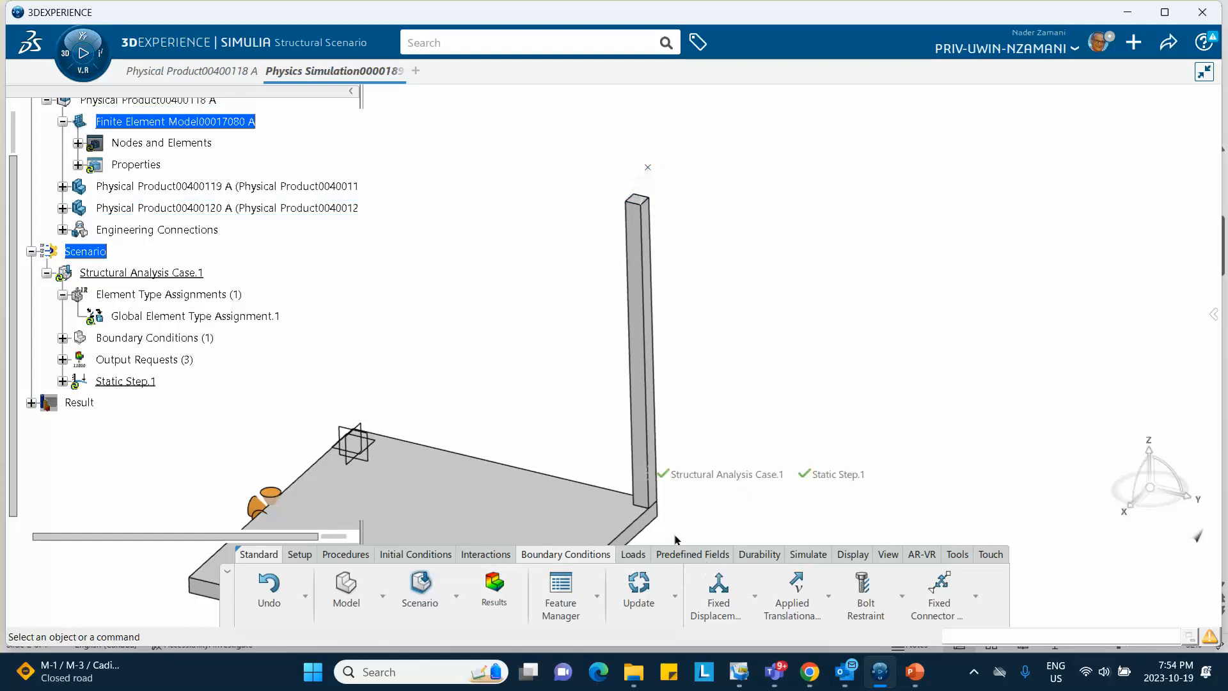
# Apply Applied Translation.1 of 100 mm in Translation Y to the column's top vertex
pyautogui.click(828, 596)
pyautogui.click(755, 596)
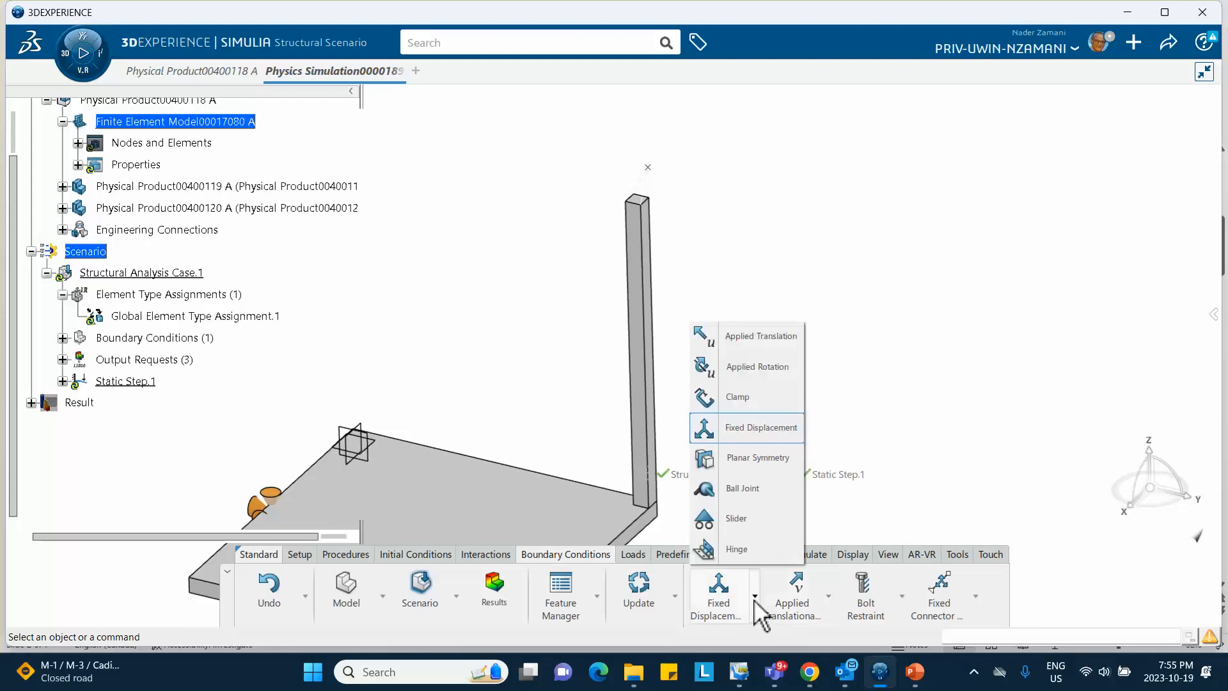
pyautogui.click(744, 342)
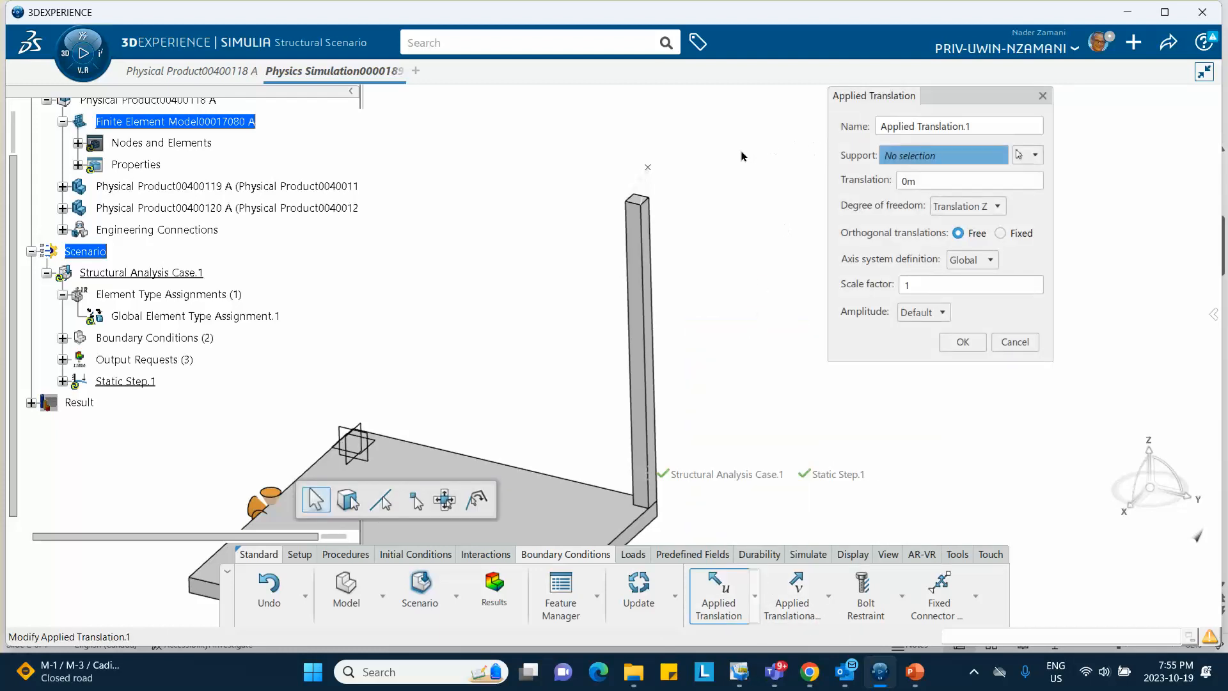
pyautogui.click(649, 170)
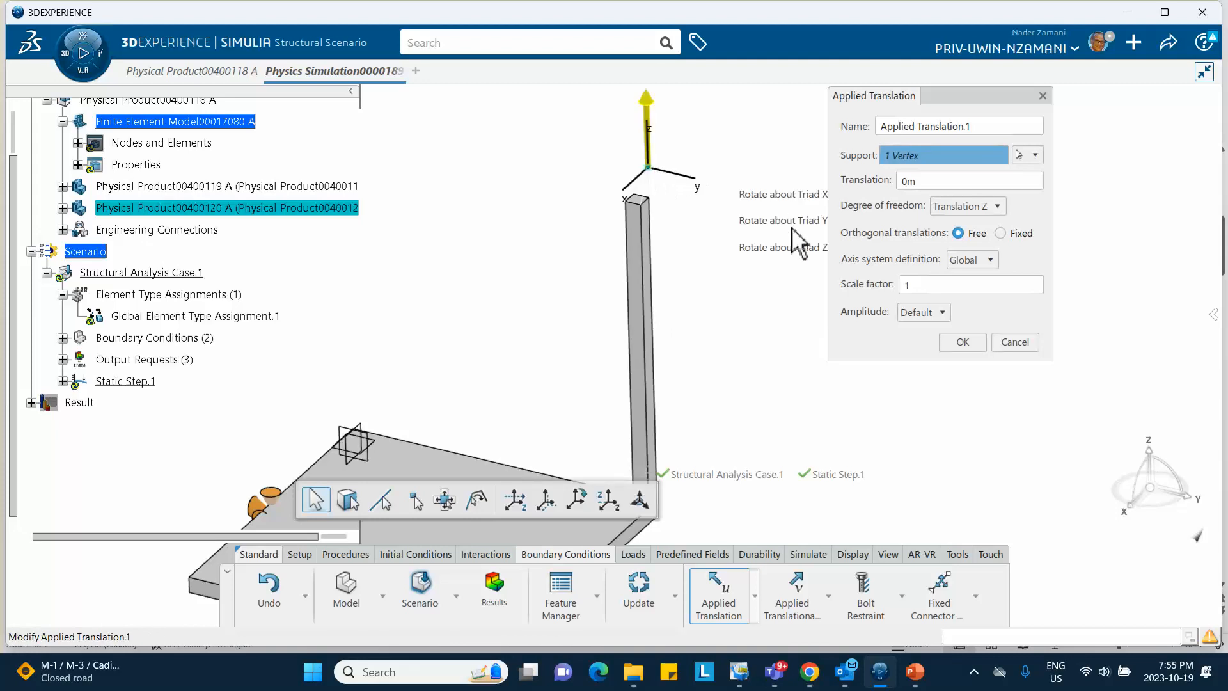
pyautogui.click(963, 206)
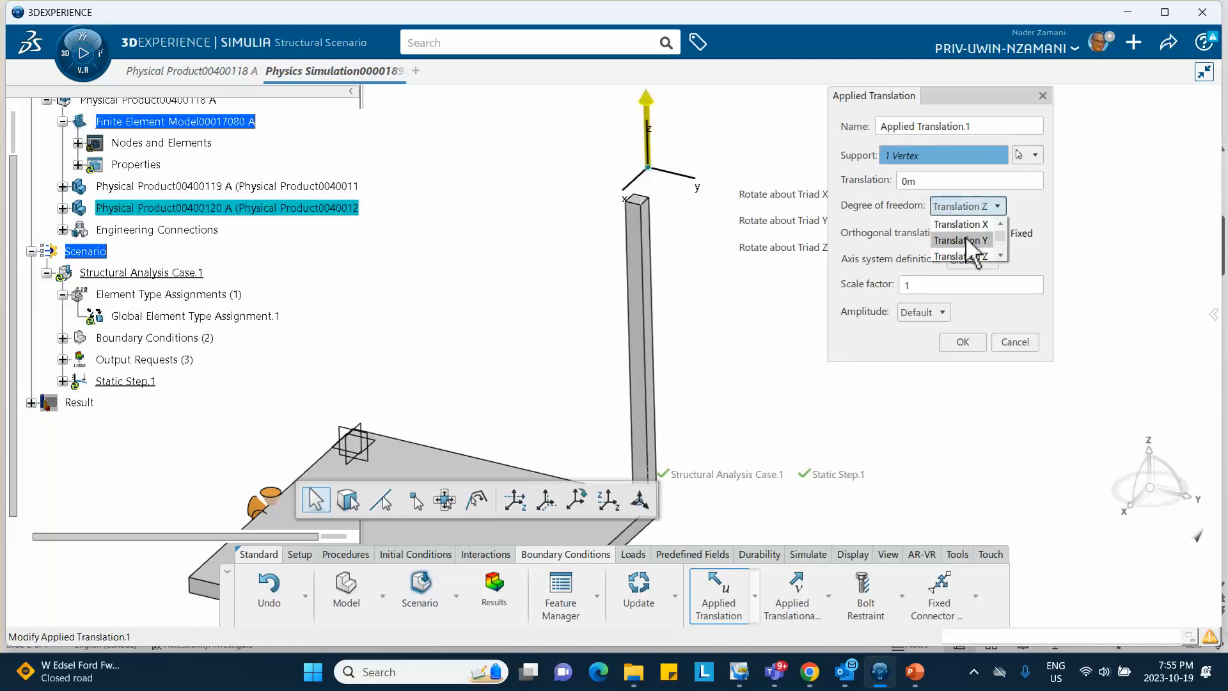
pyautogui.click(966, 240)
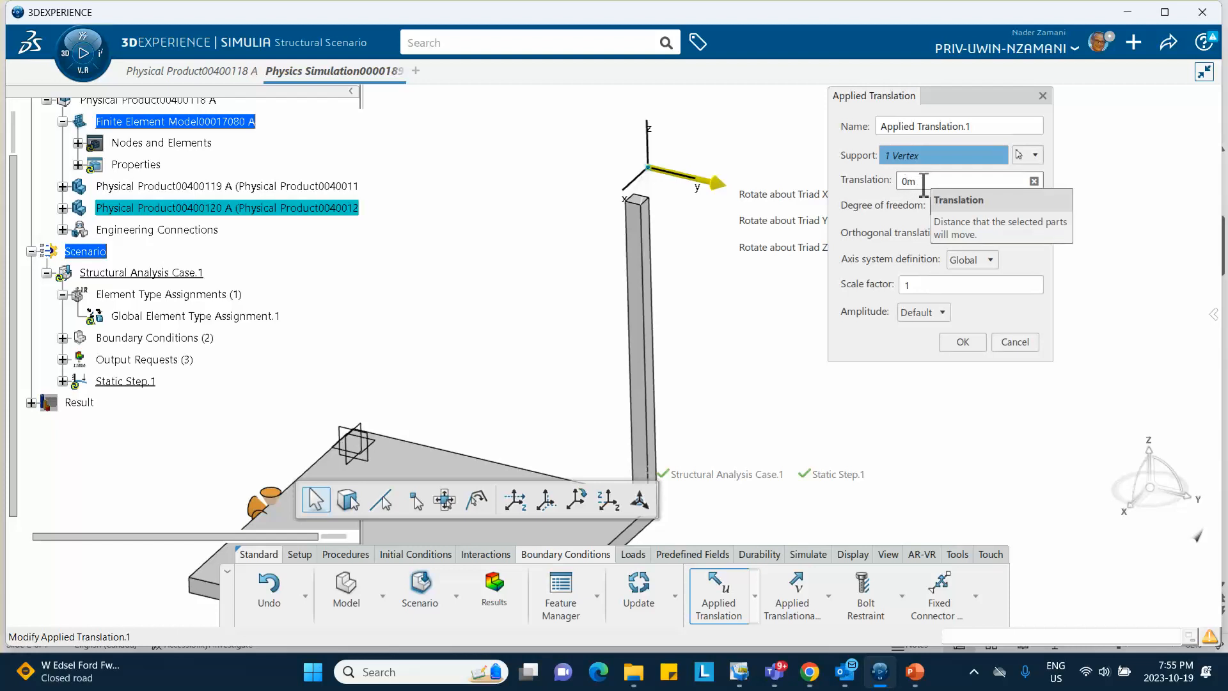
pyautogui.doubleClick(924, 181)
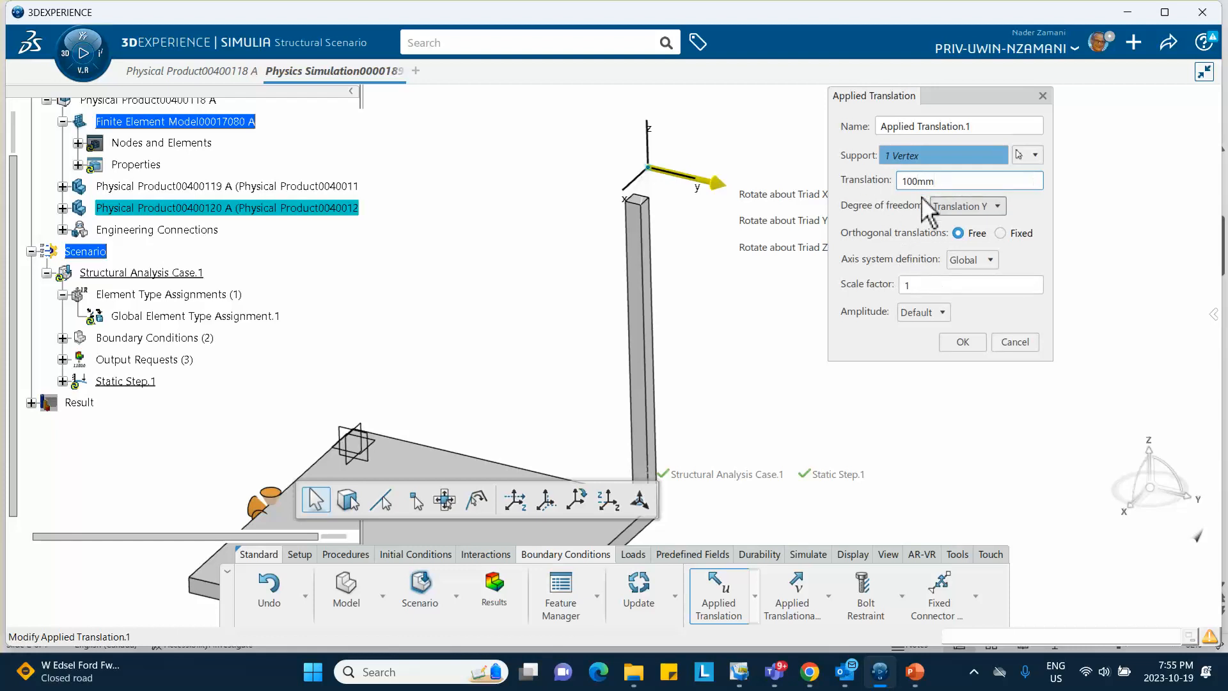
pyautogui.click(988, 289)
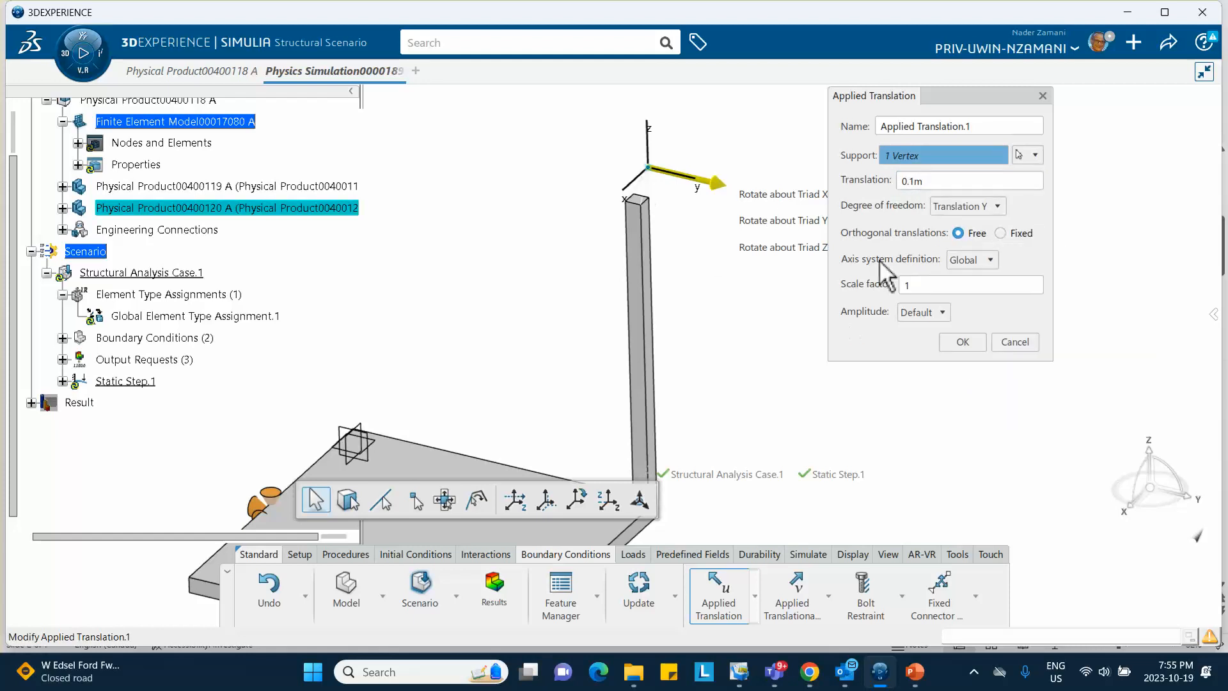
pyautogui.click(963, 342)
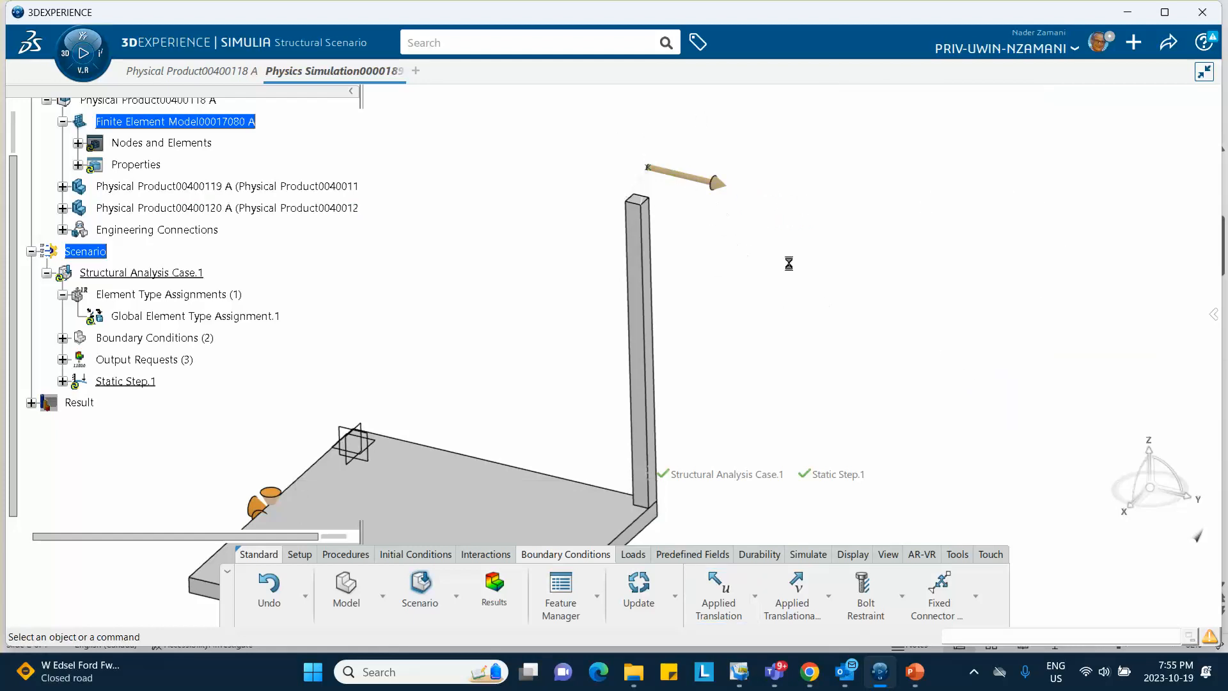
# Apply a rotation at the column's top vertex about Rotation X with -90deg magnitude
pyautogui.click(754, 595)
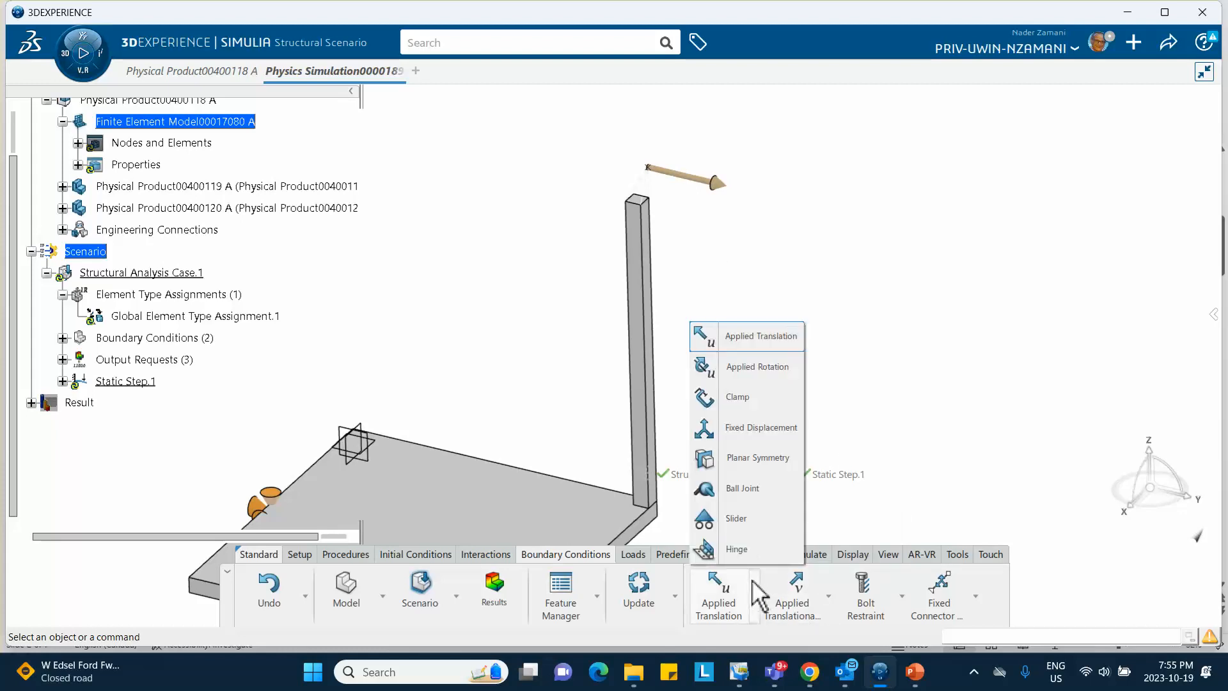
pyautogui.click(742, 366)
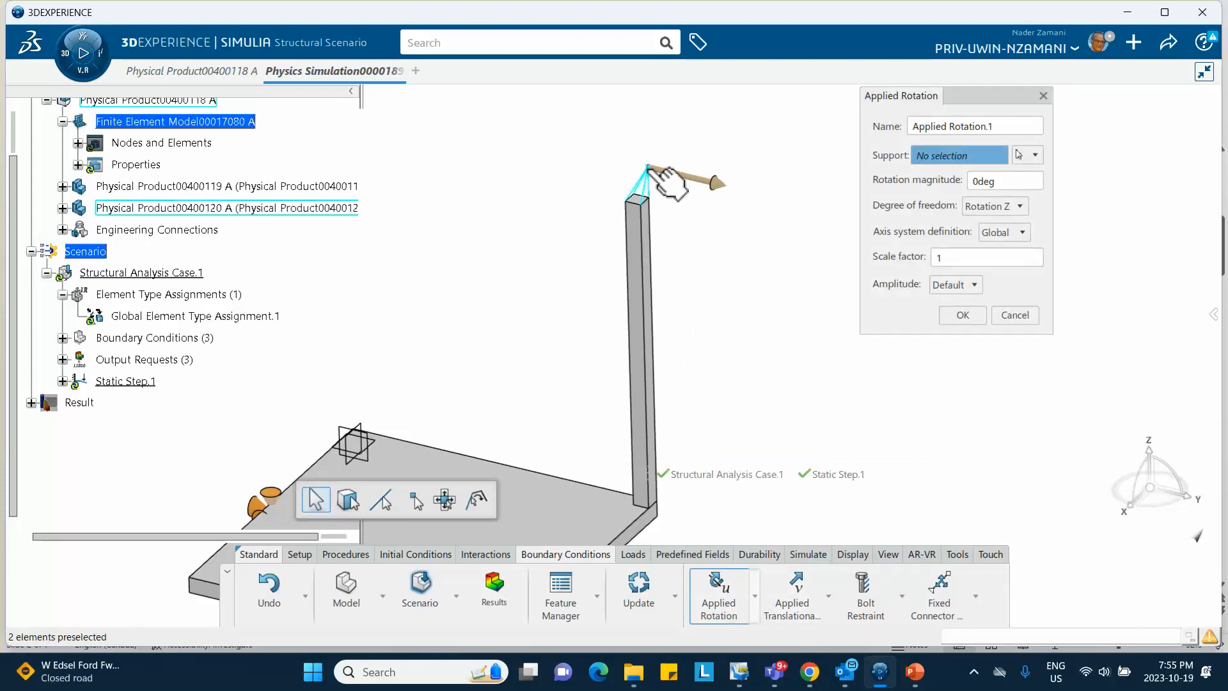
pyautogui.click(653, 180)
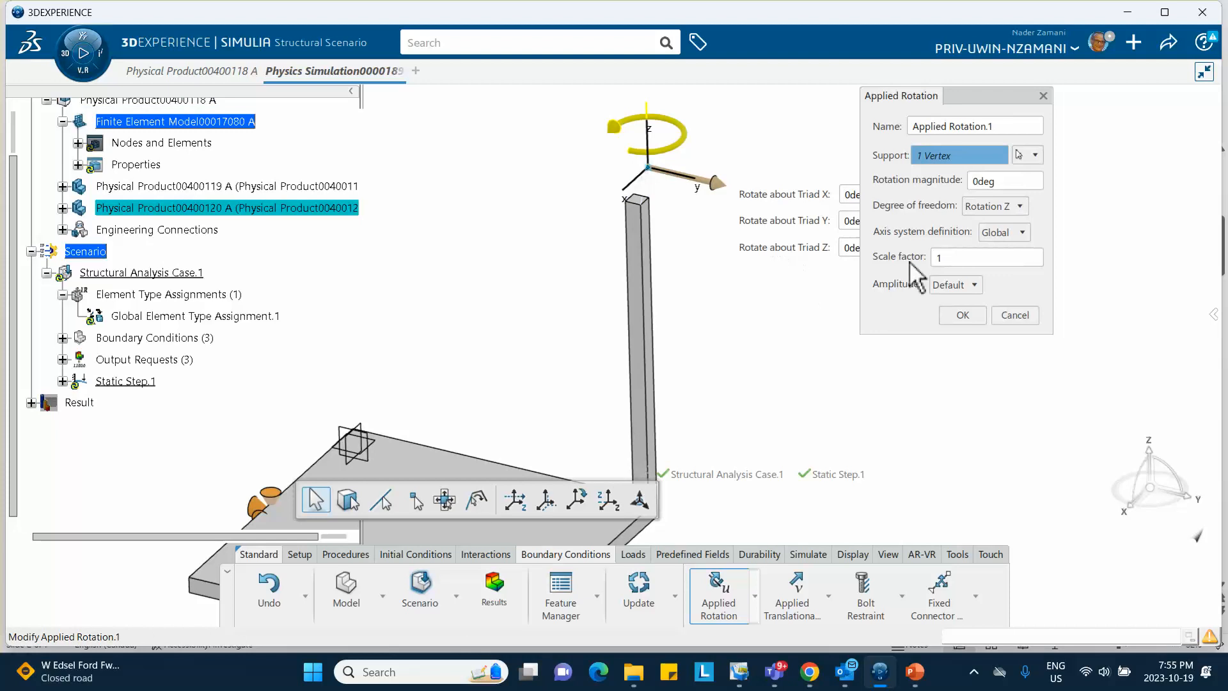
pyautogui.click(1009, 211)
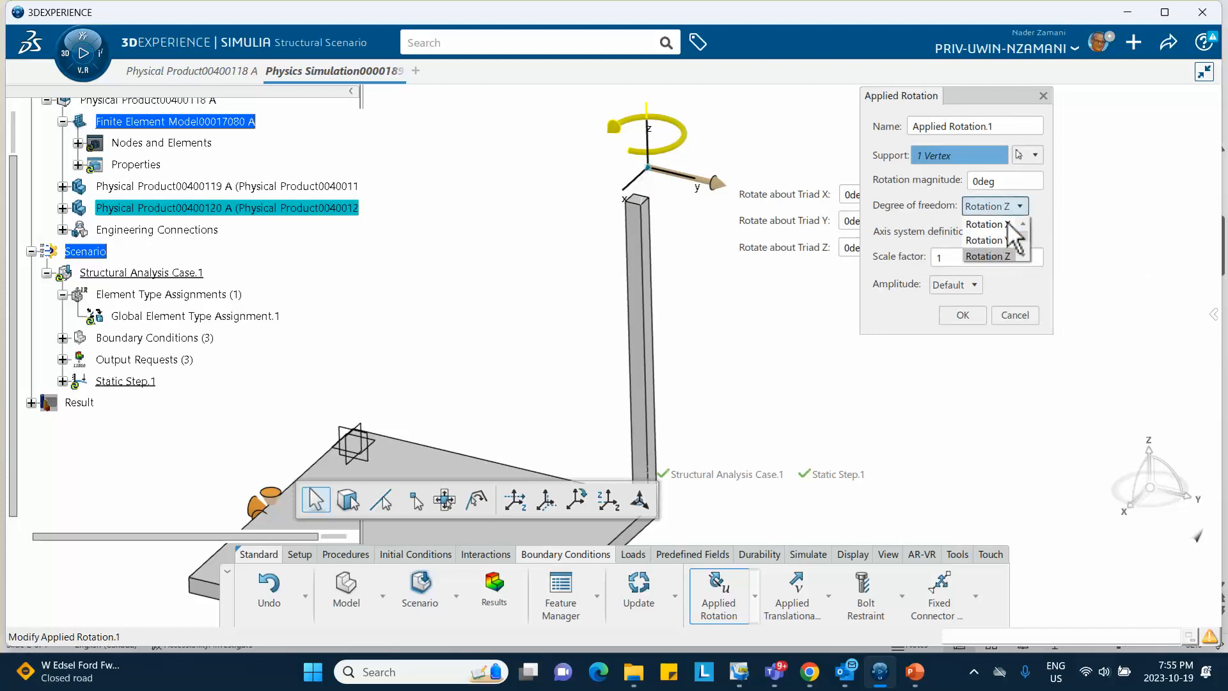
pyautogui.click(998, 222)
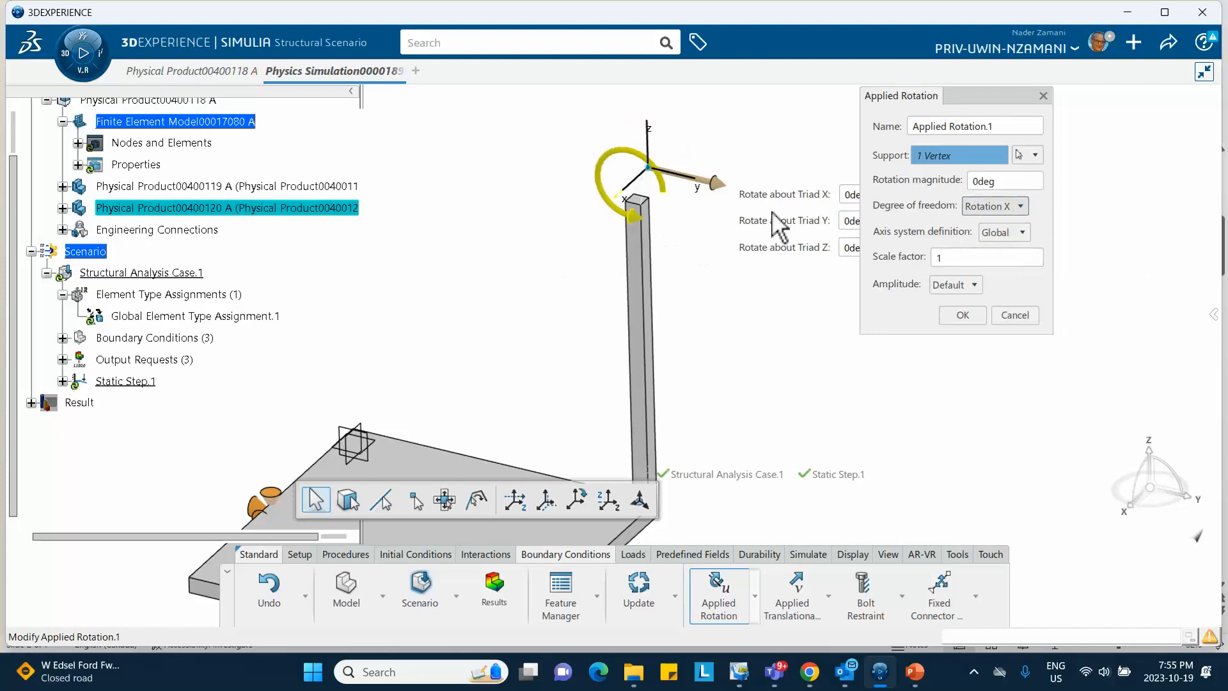
pyautogui.click(1002, 182)
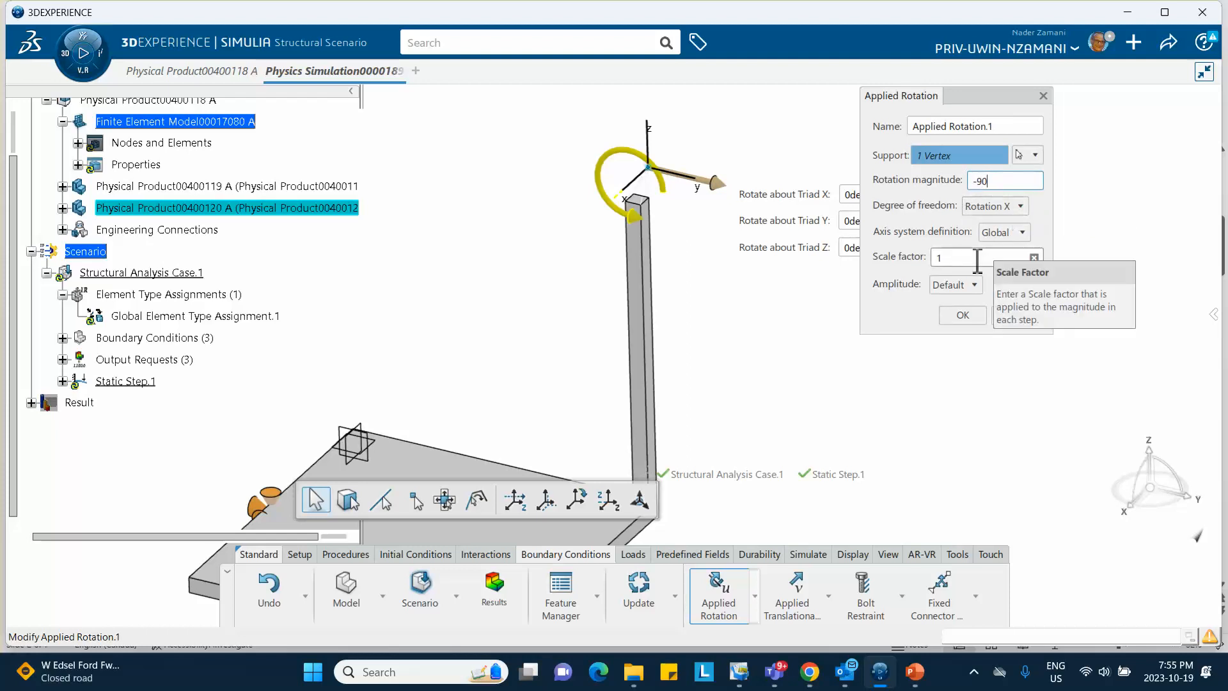
pyautogui.click(974, 259)
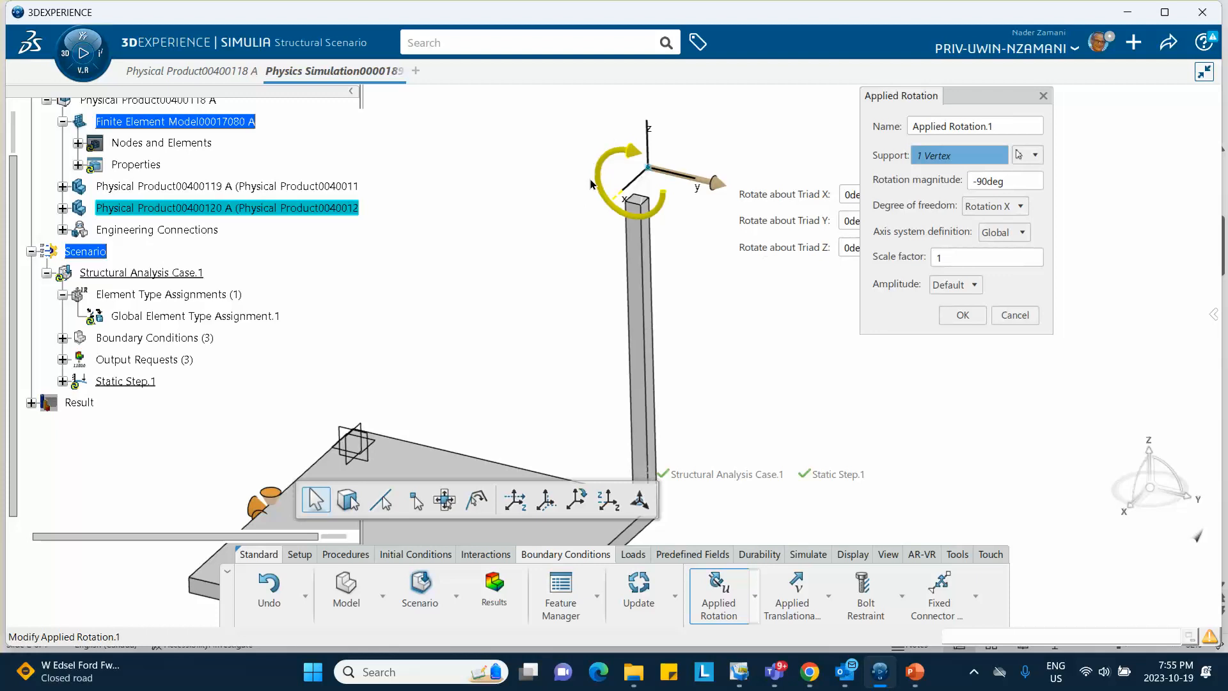
# Check the problem description on the PowerPoint title slide, then confirm Applied Rotation.1
pyautogui.click(914, 672)
pyautogui.click(93, 212)
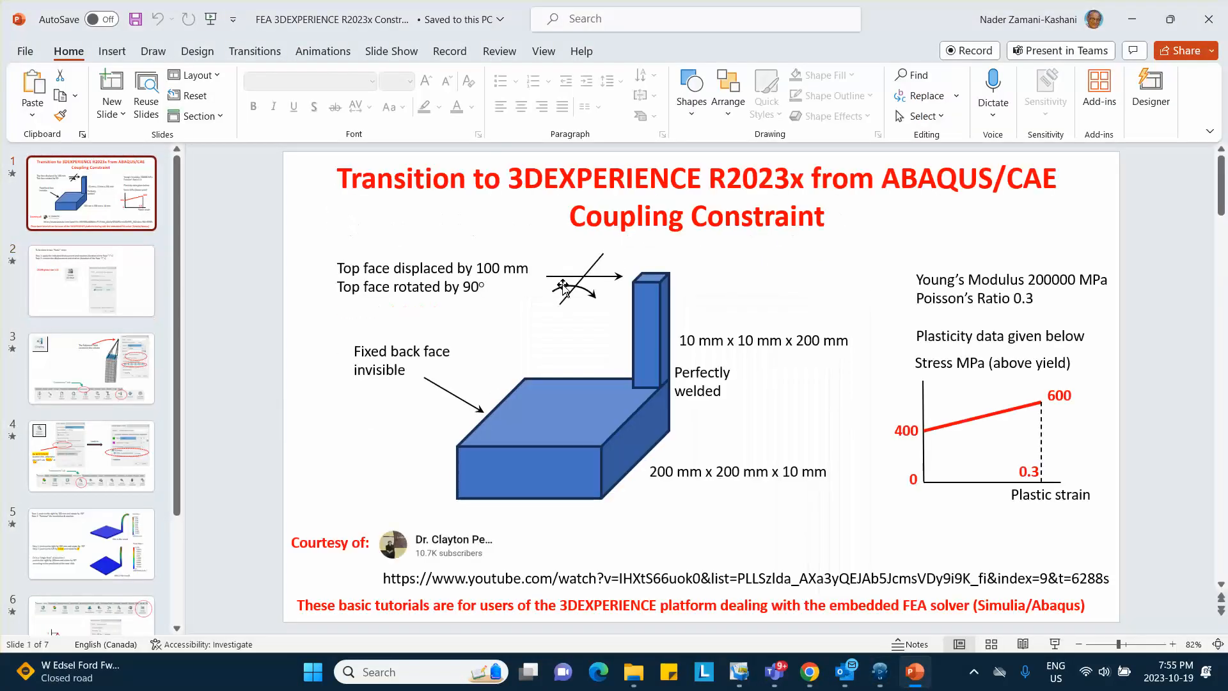
pyautogui.hotkey('alt', 'Tab')
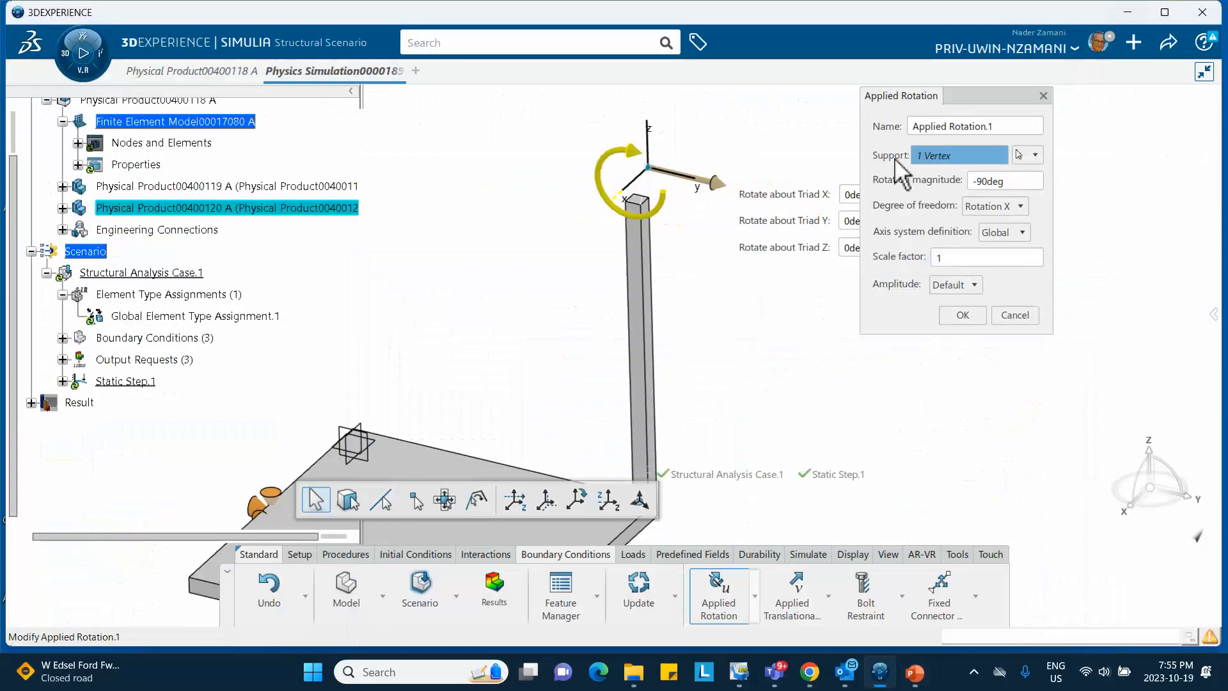
pyautogui.click(963, 315)
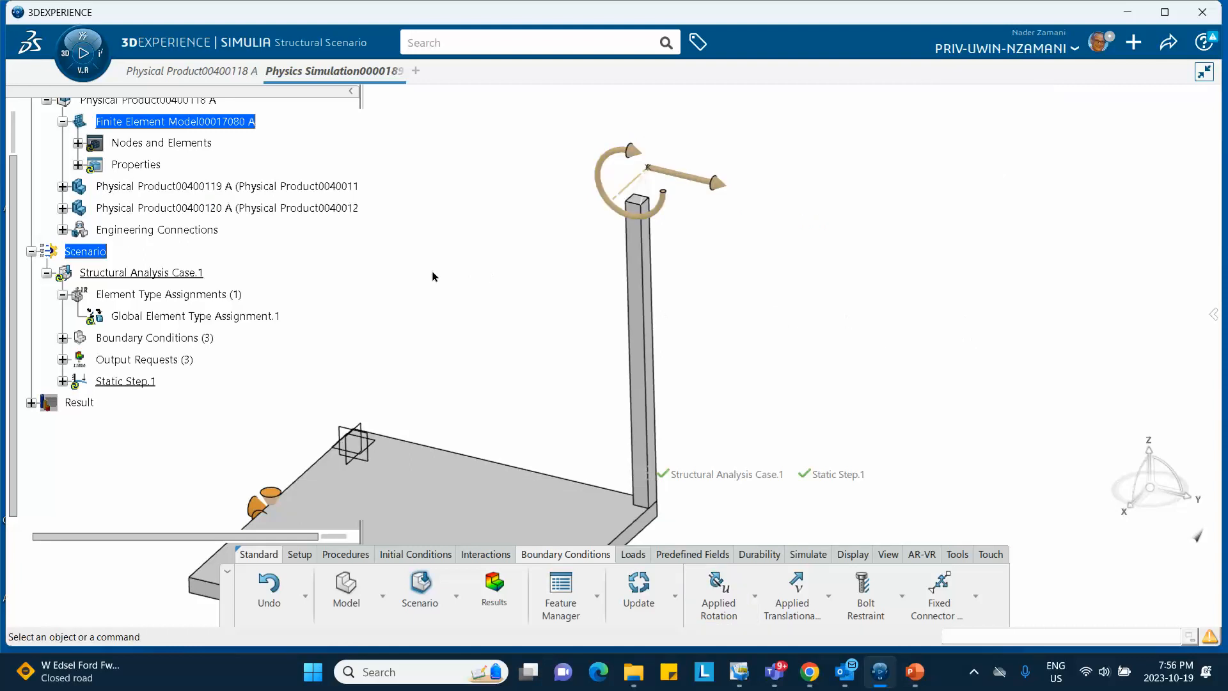
# Pan to show the whole plate, launch Contact Detection, and bring up the tutorial slides
pyautogui.moveTo(407, 275); pyautogui.dragTo(479, 115, button='middle')
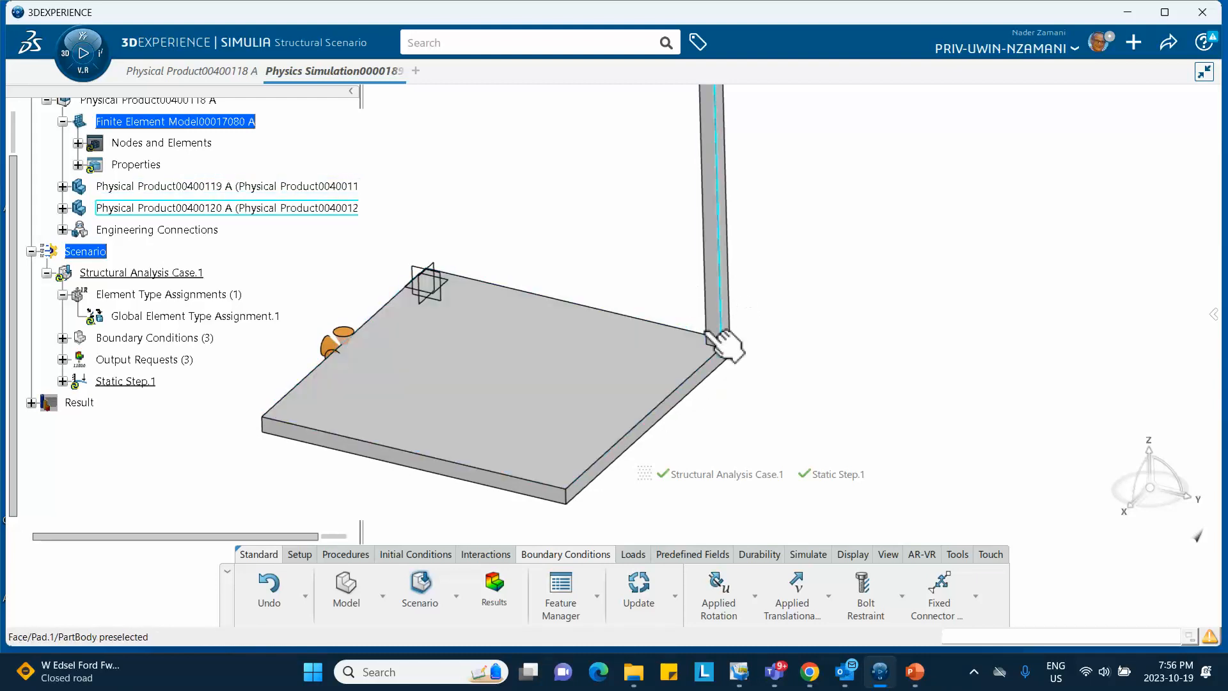
pyautogui.moveTo(793, 280); pyautogui.dragTo(696, 284, button='middle')
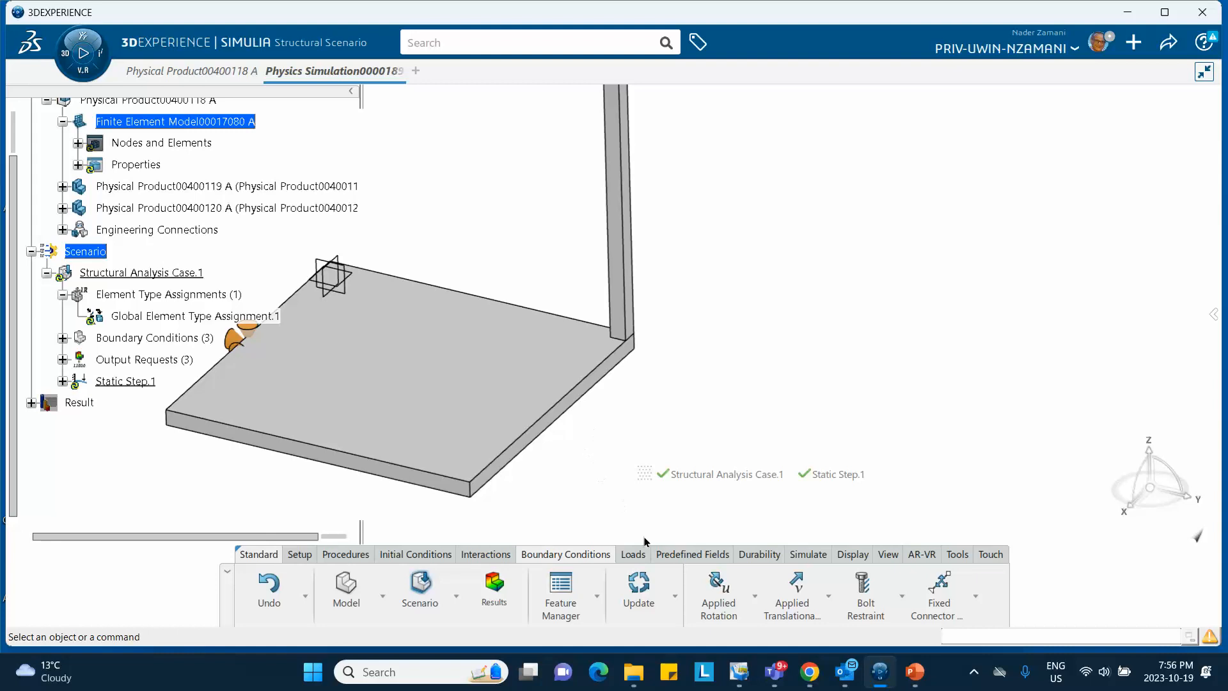
pyautogui.click(485, 554)
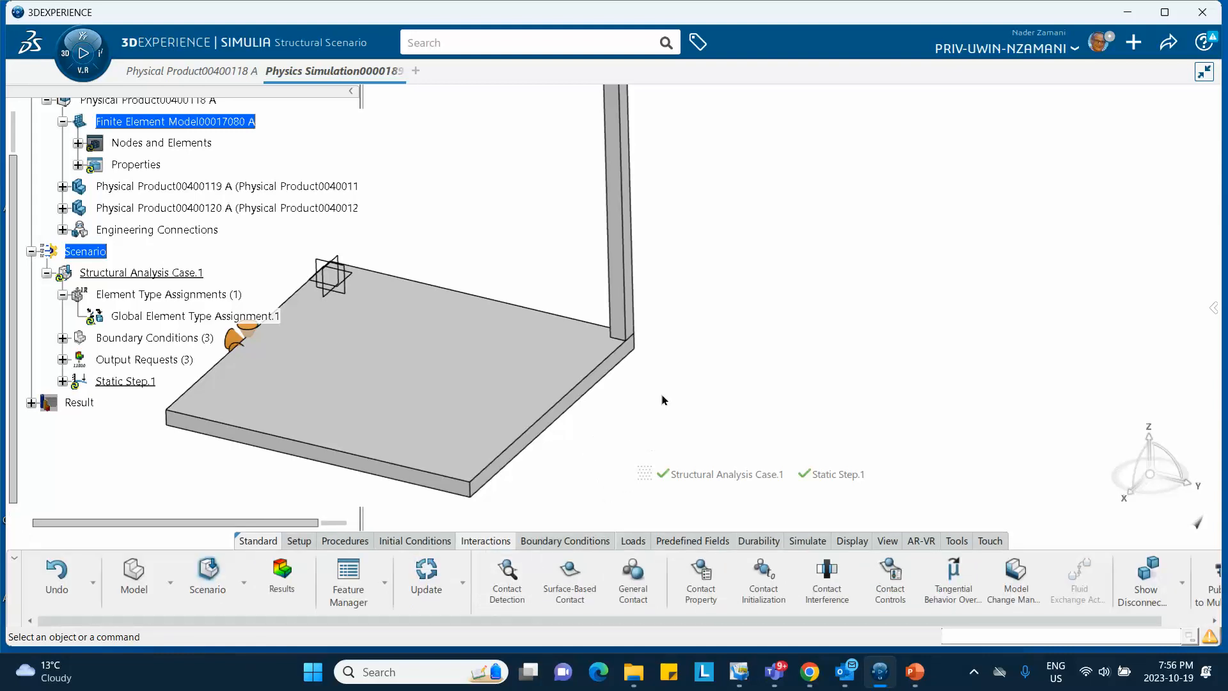
pyautogui.click(510, 585)
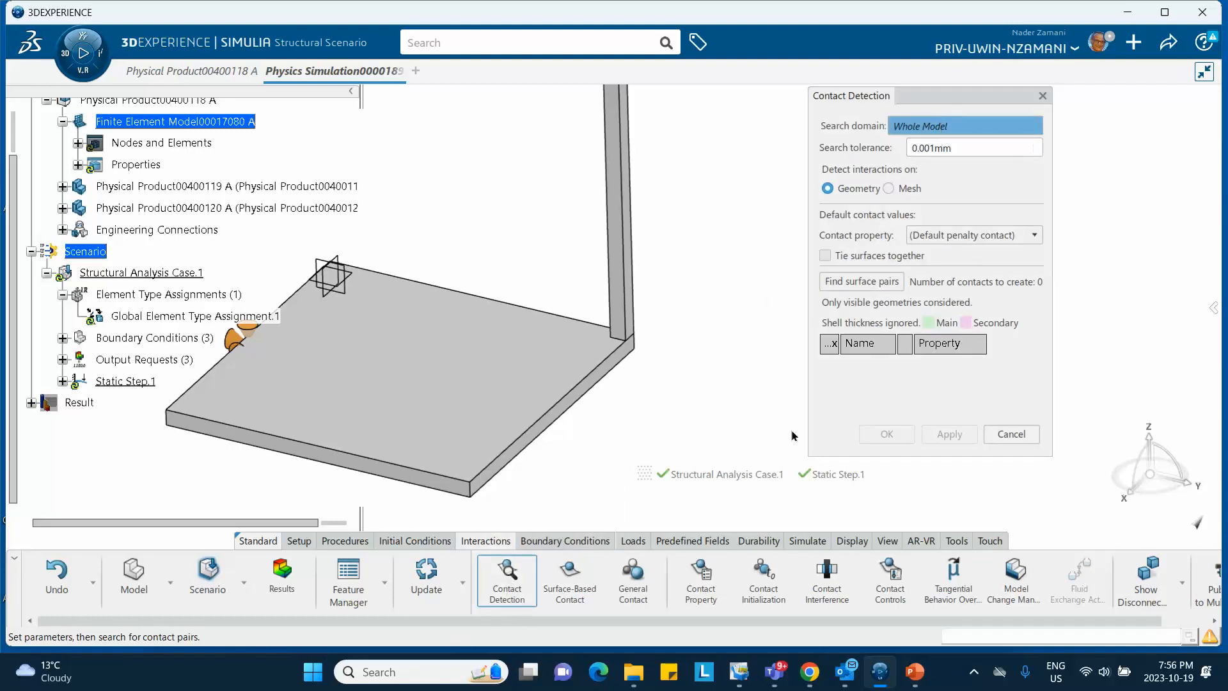
pyautogui.click(921, 675)
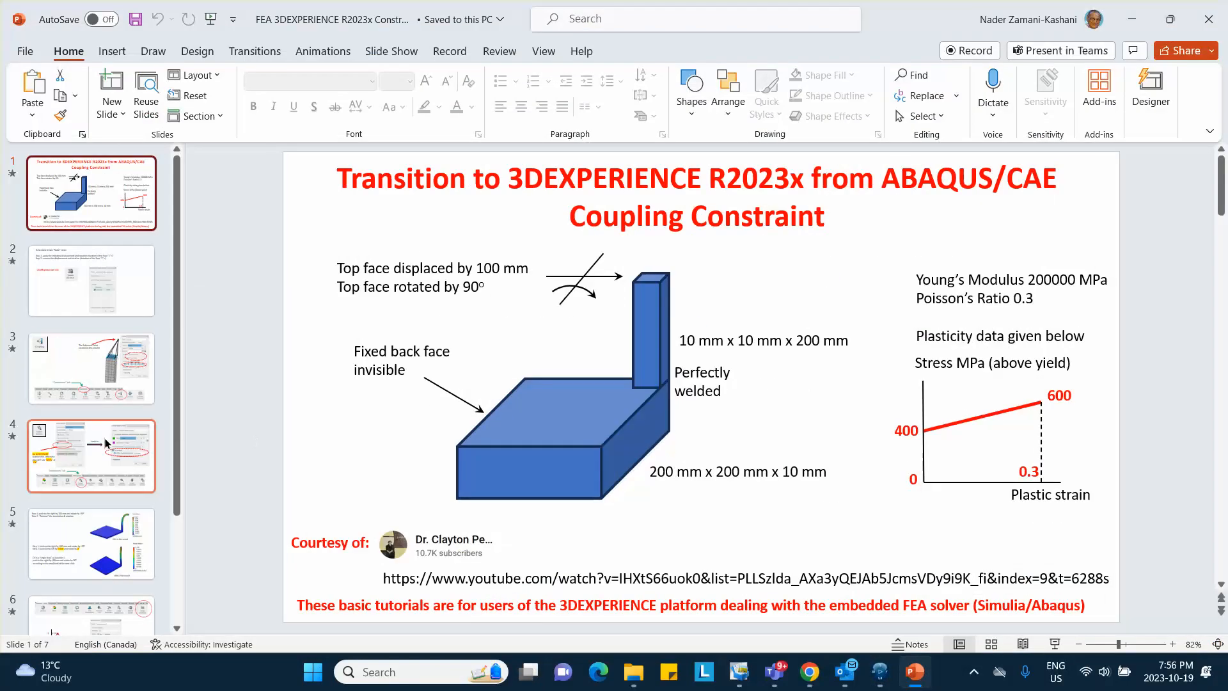
# Read slide 4 on tied contact detection, then minimize PowerPoint
pyautogui.click(98, 467)
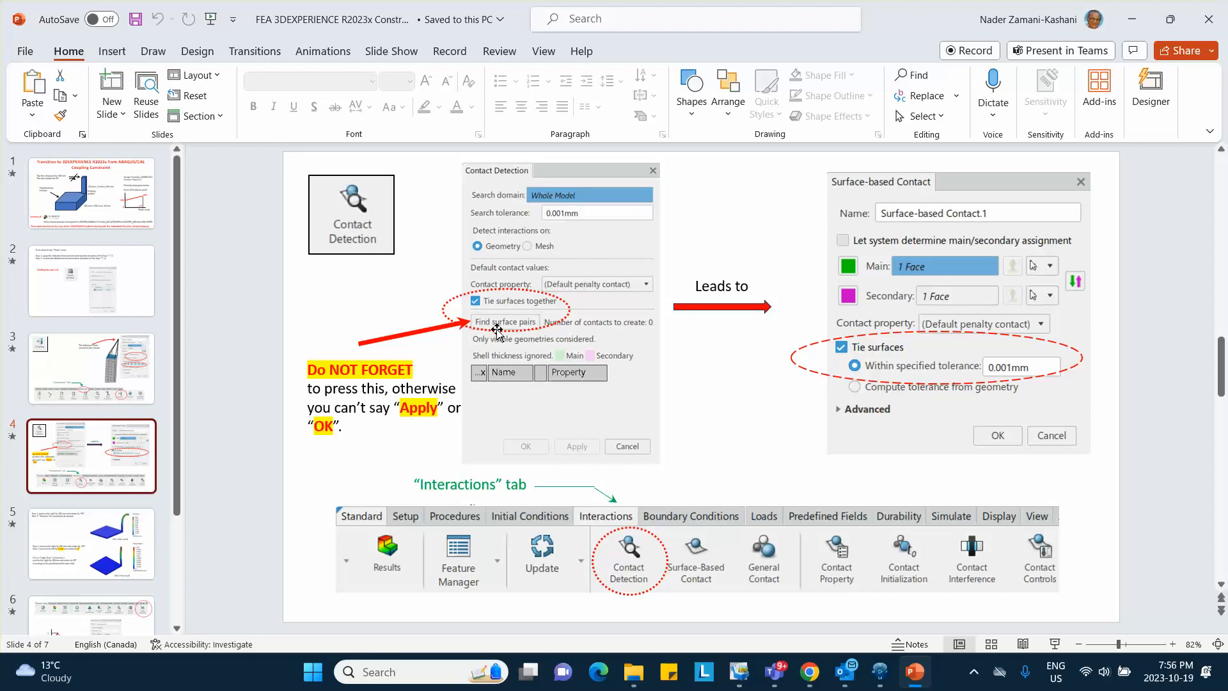
pyautogui.click(1132, 19)
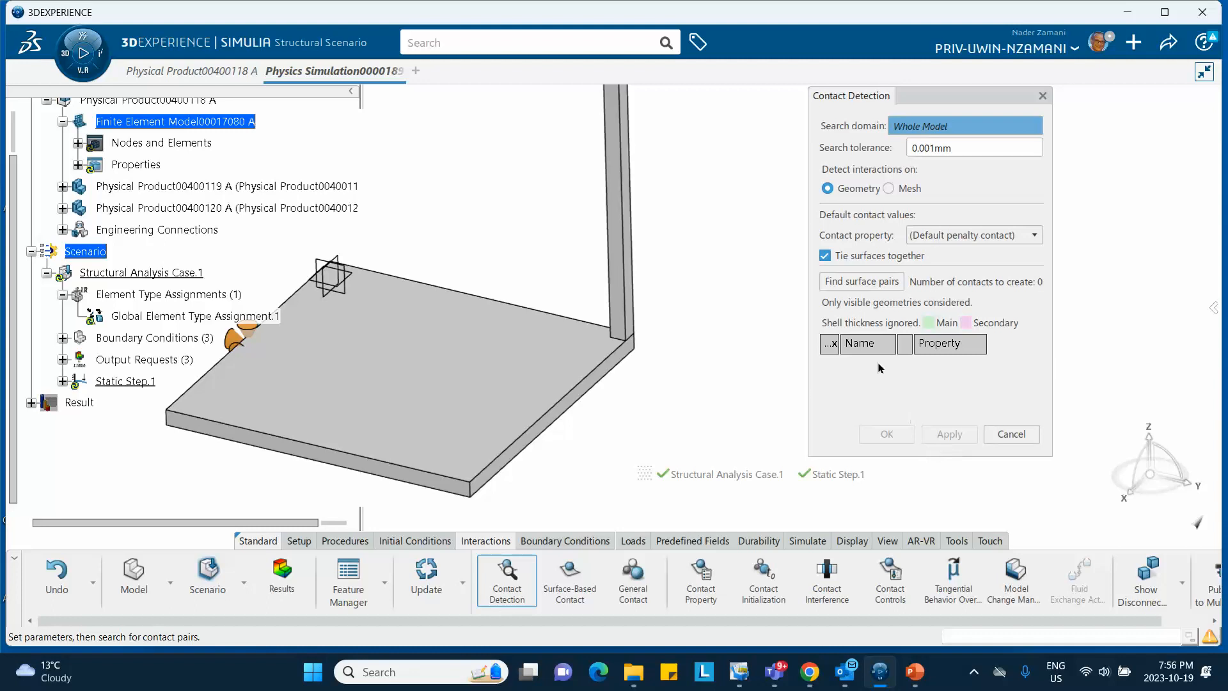
# Find the column-plate surface pairs and create the tied contact at 0.001mm tolerance
pyautogui.click(847, 283)
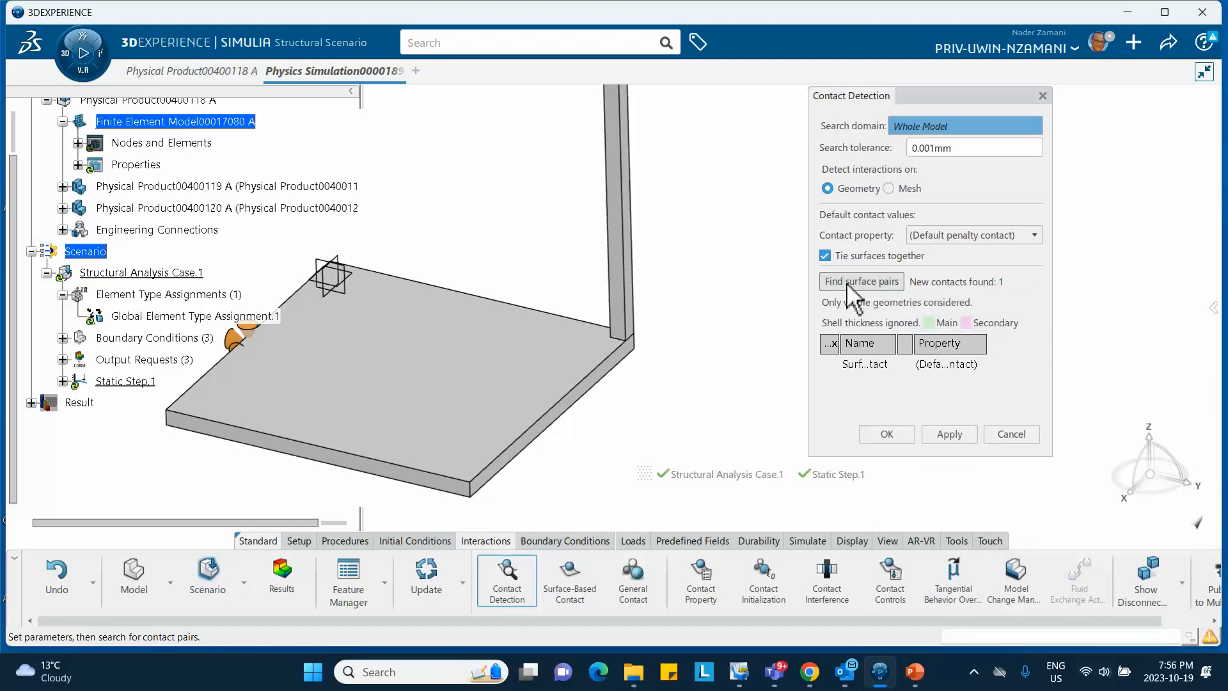
pyautogui.click(953, 438)
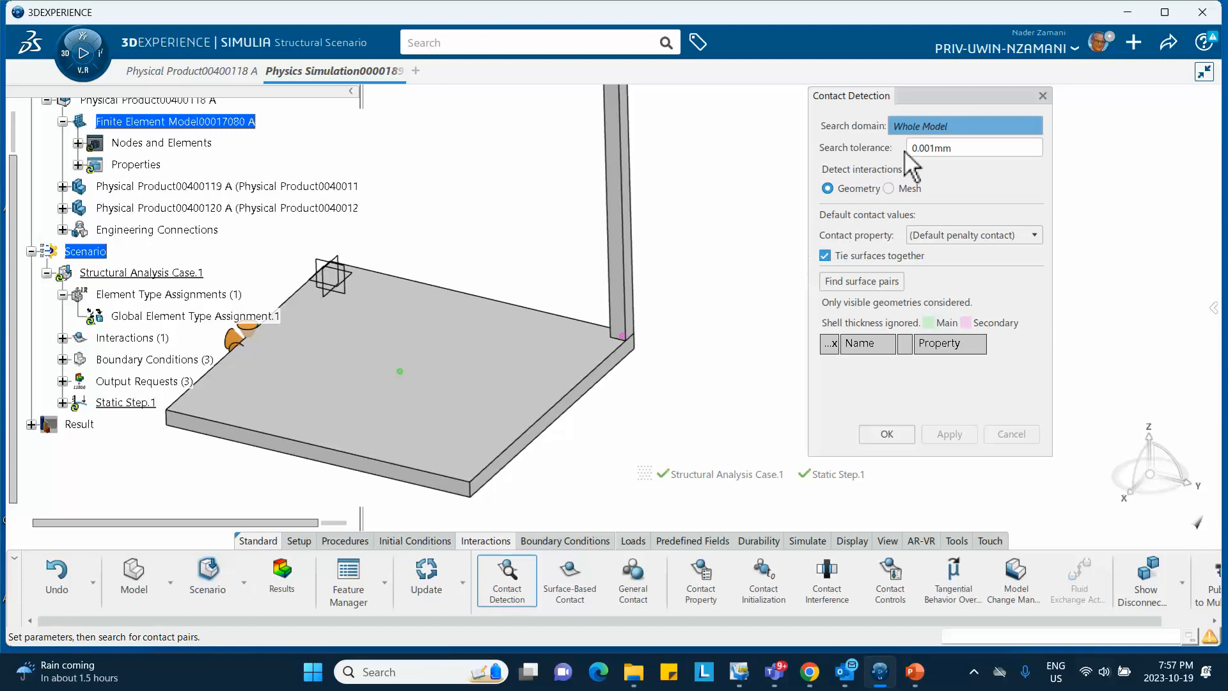
pyautogui.click(887, 435)
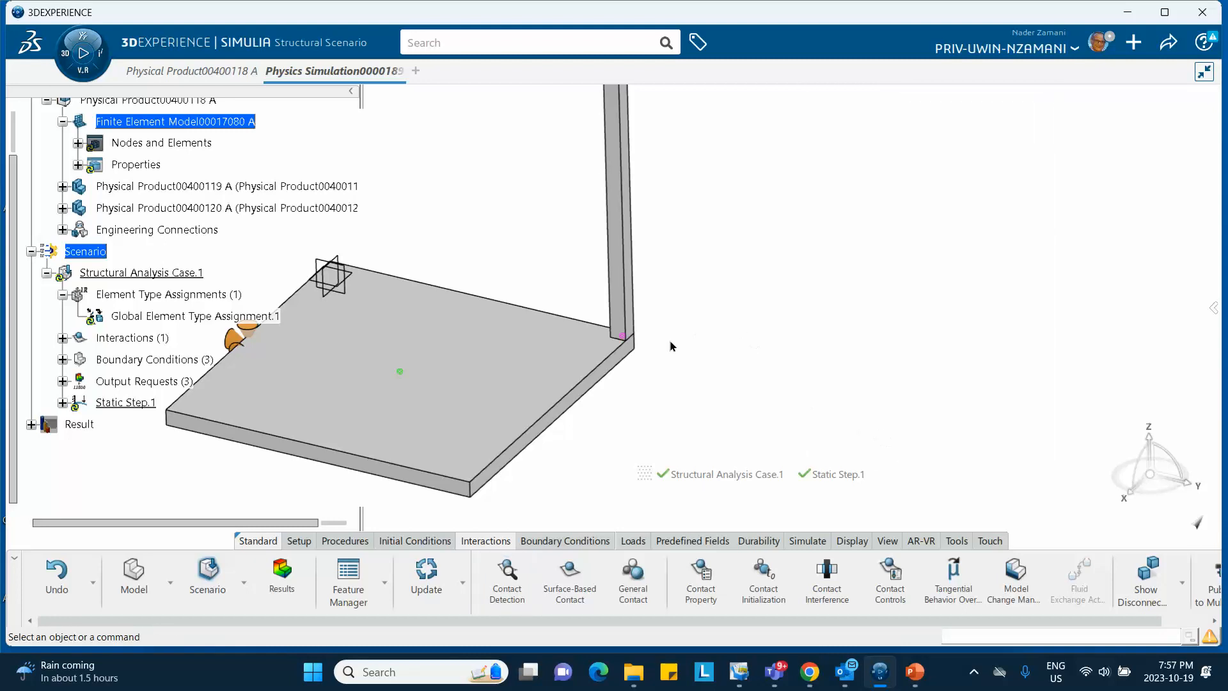
# Inspect Surface-based Contact.1 under Static Step.1 Interactions and close it unchanged
pyautogui.moveTo(421, 211); pyautogui.dragTo(668, 196, button='middle')
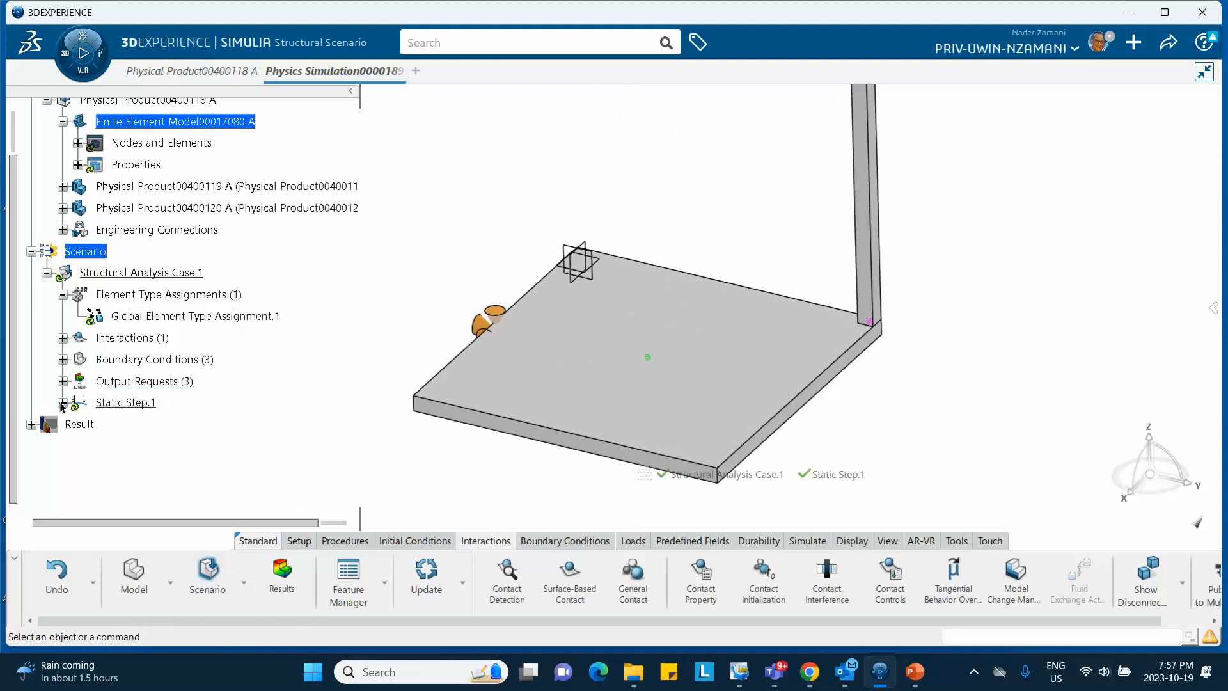
pyautogui.click(63, 402)
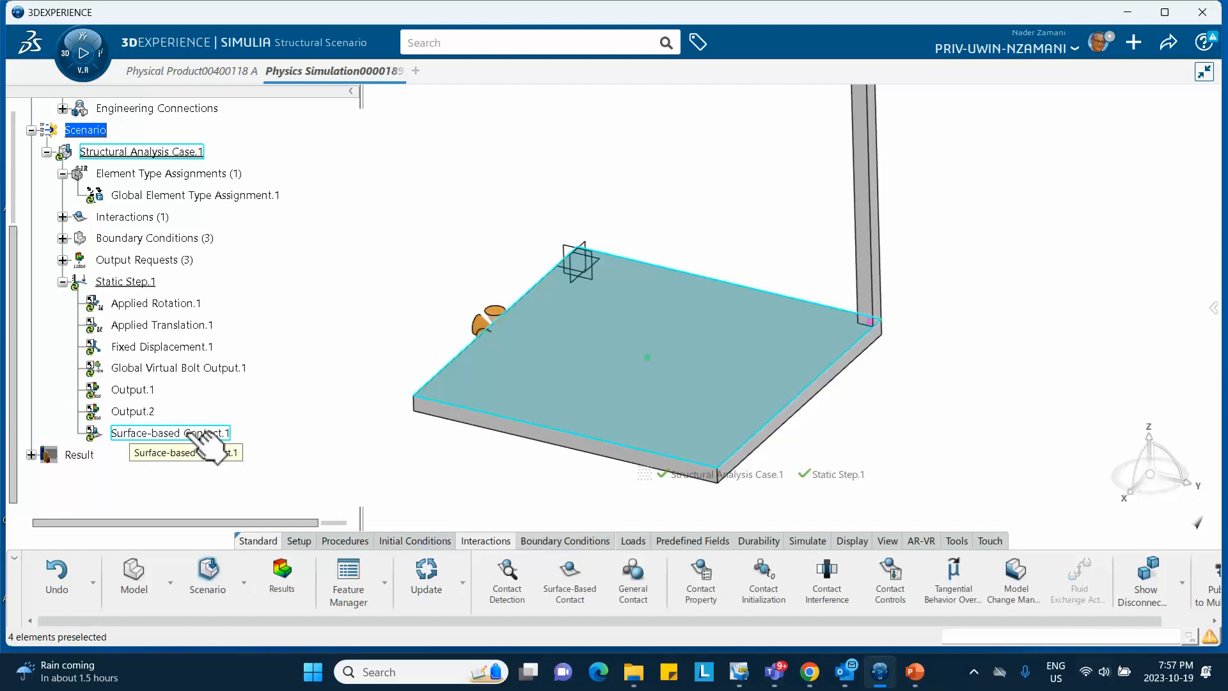
pyautogui.click(63, 217)
pyautogui.doubleClick(156, 238)
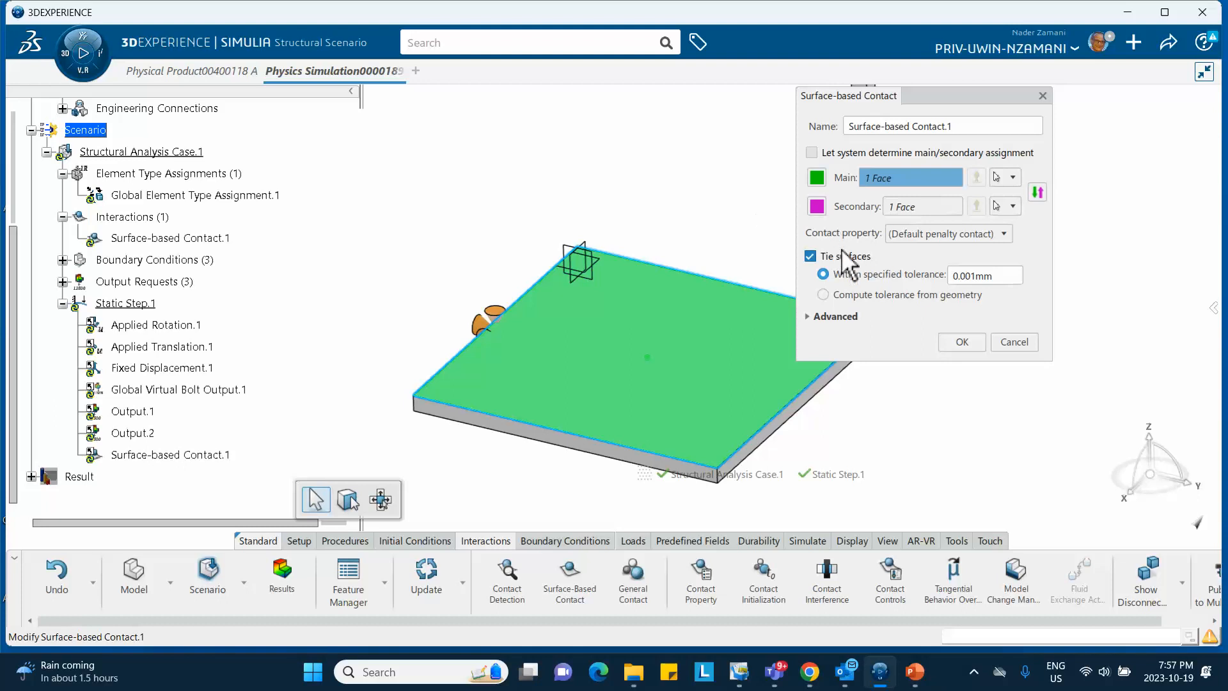
pyautogui.click(977, 341)
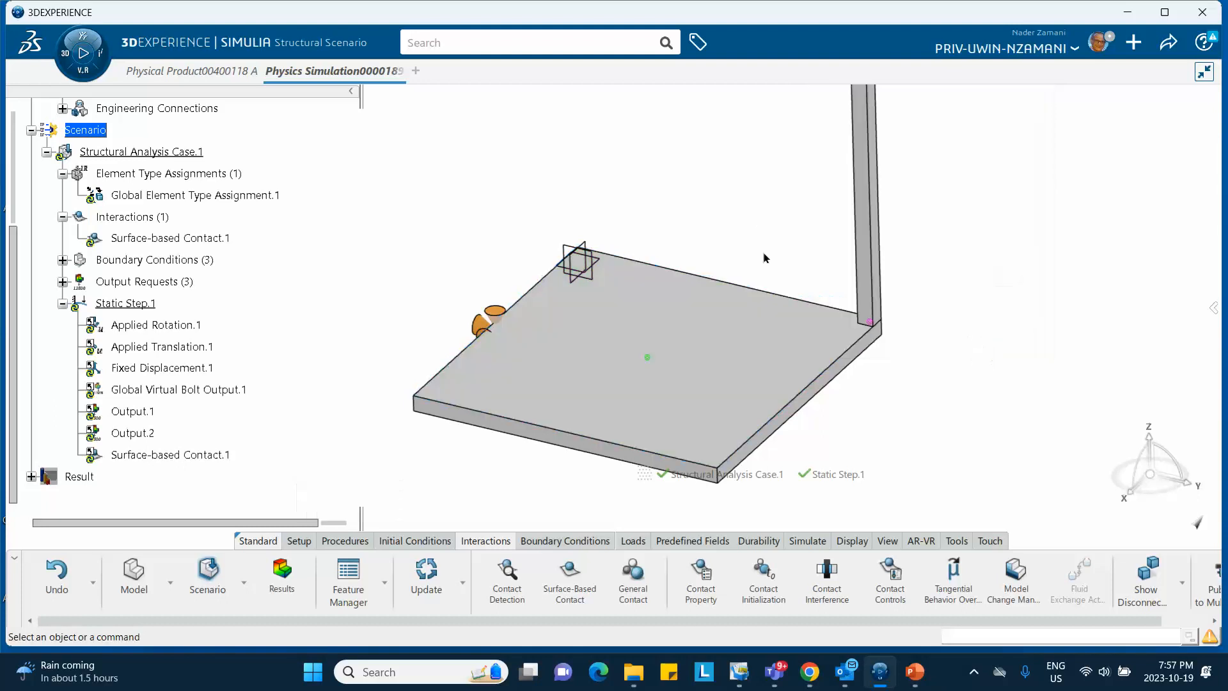
pyautogui.moveTo(716, 211); pyautogui.dragTo(554, 252, button='middle')
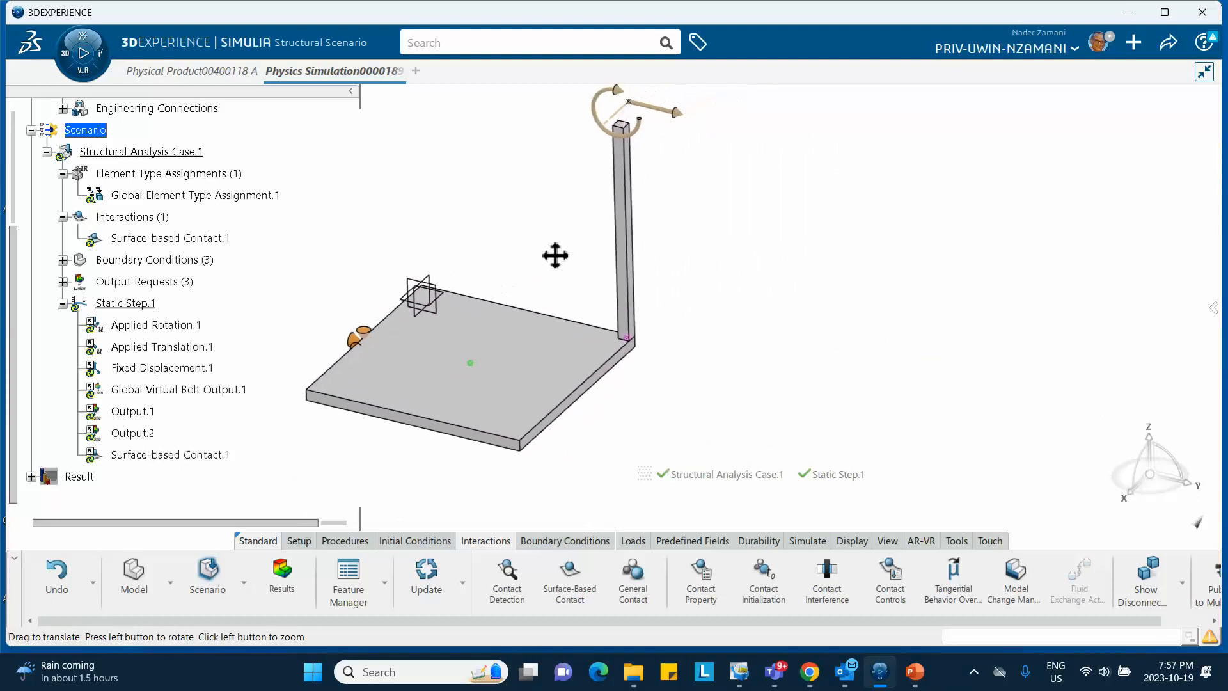
pyautogui.click(1169, 42)
# Save the simulation and run Model and Scenario Checks for Structural Analysis Case.1
pyautogui.click(1096, 74)
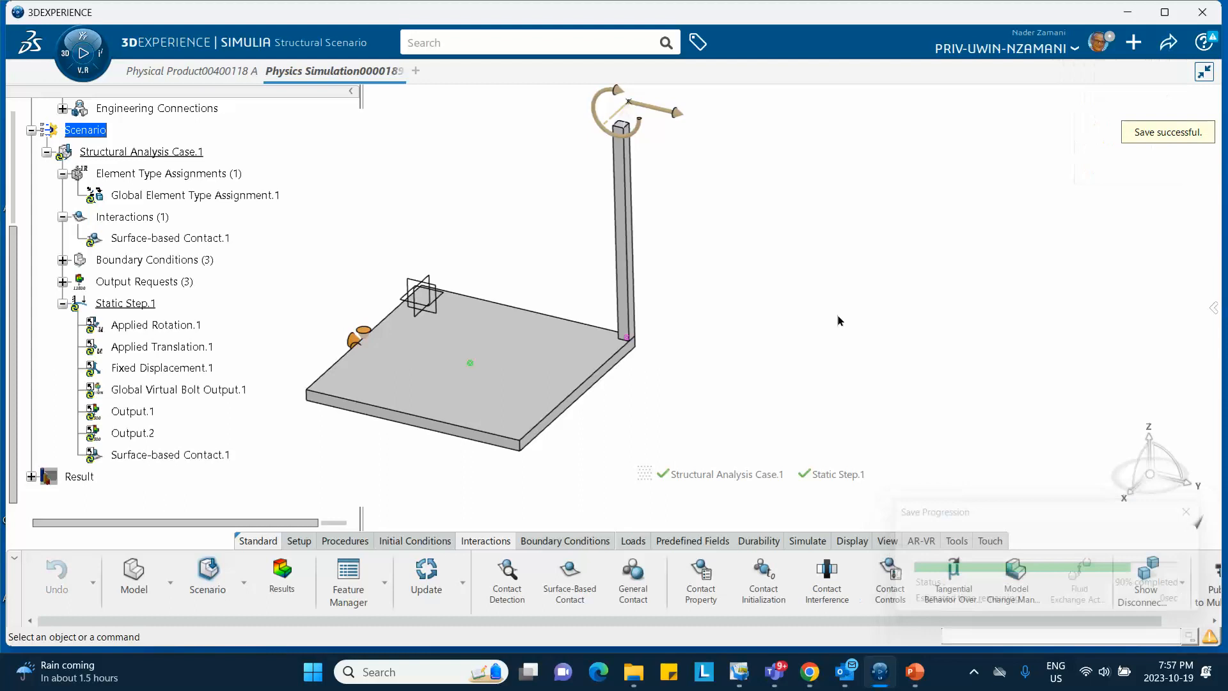
pyautogui.click(807, 541)
pyautogui.click(854, 592)
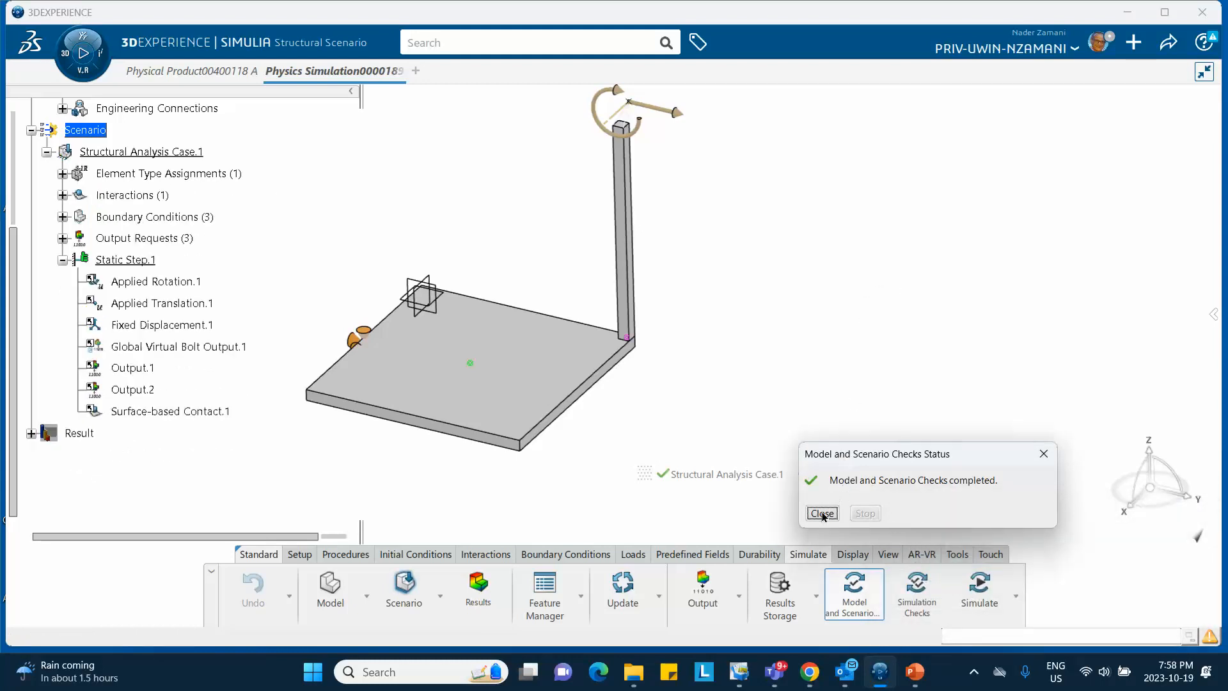
pyautogui.click(821, 514)
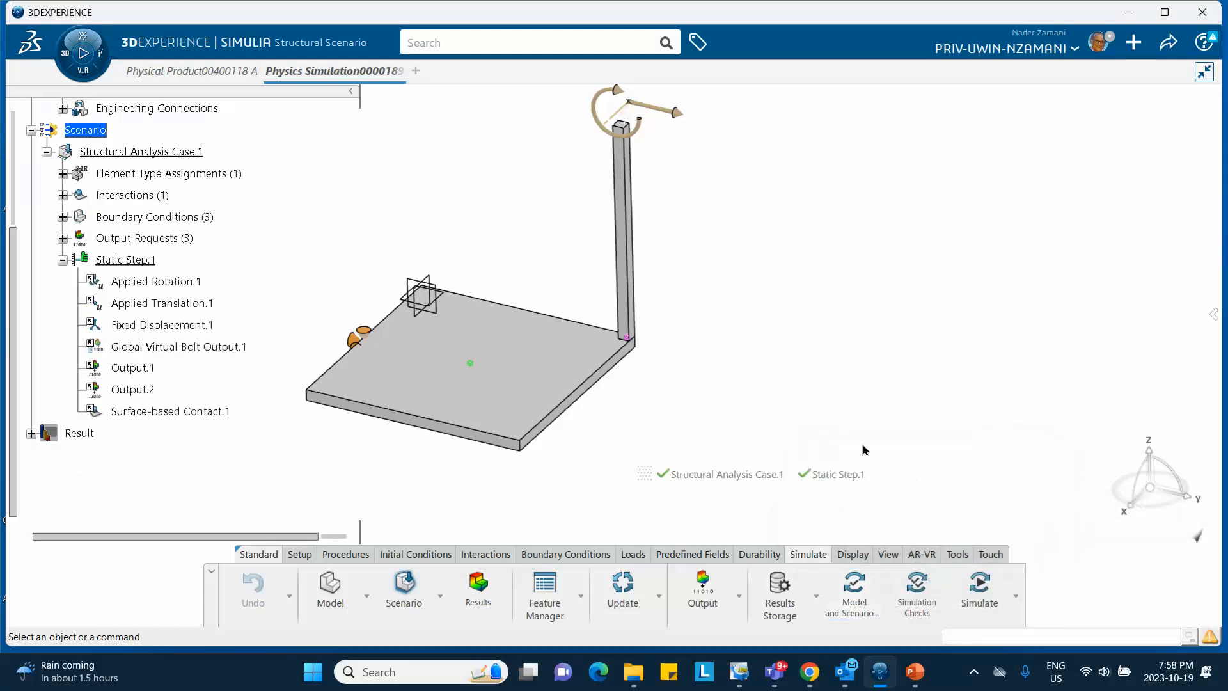
# Run Simulation Checks locally on 4 cores and review the removed output request cf warning
pyautogui.click(917, 588)
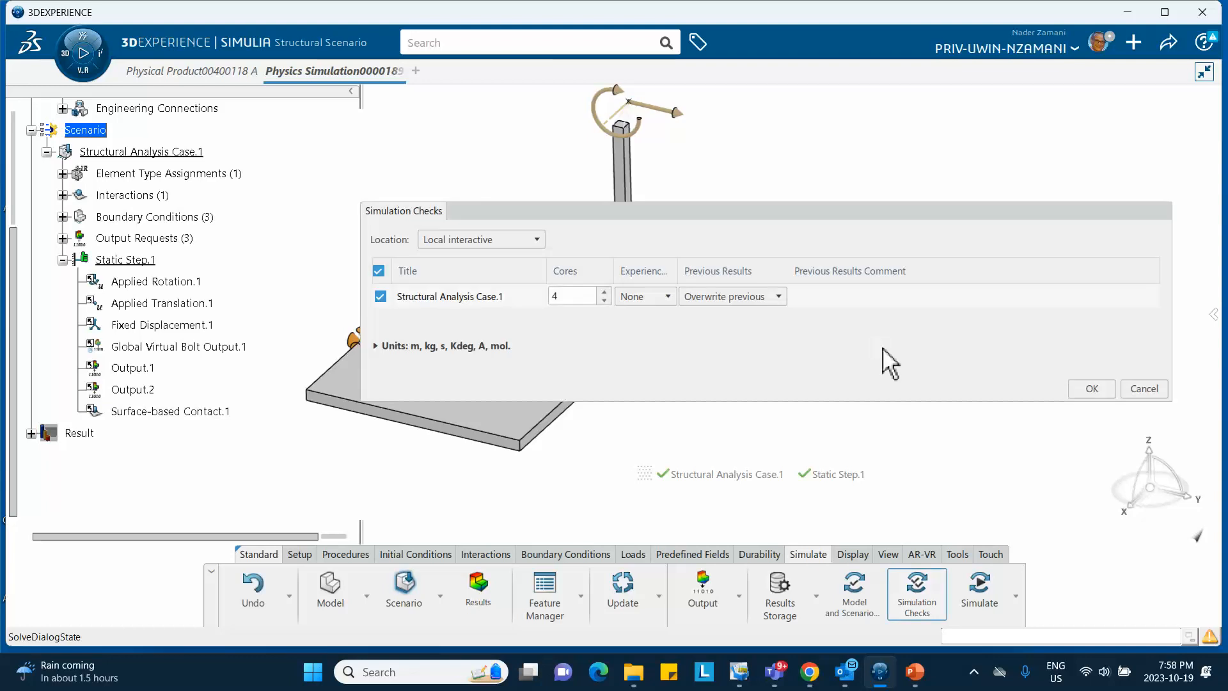
pyautogui.click(1086, 385)
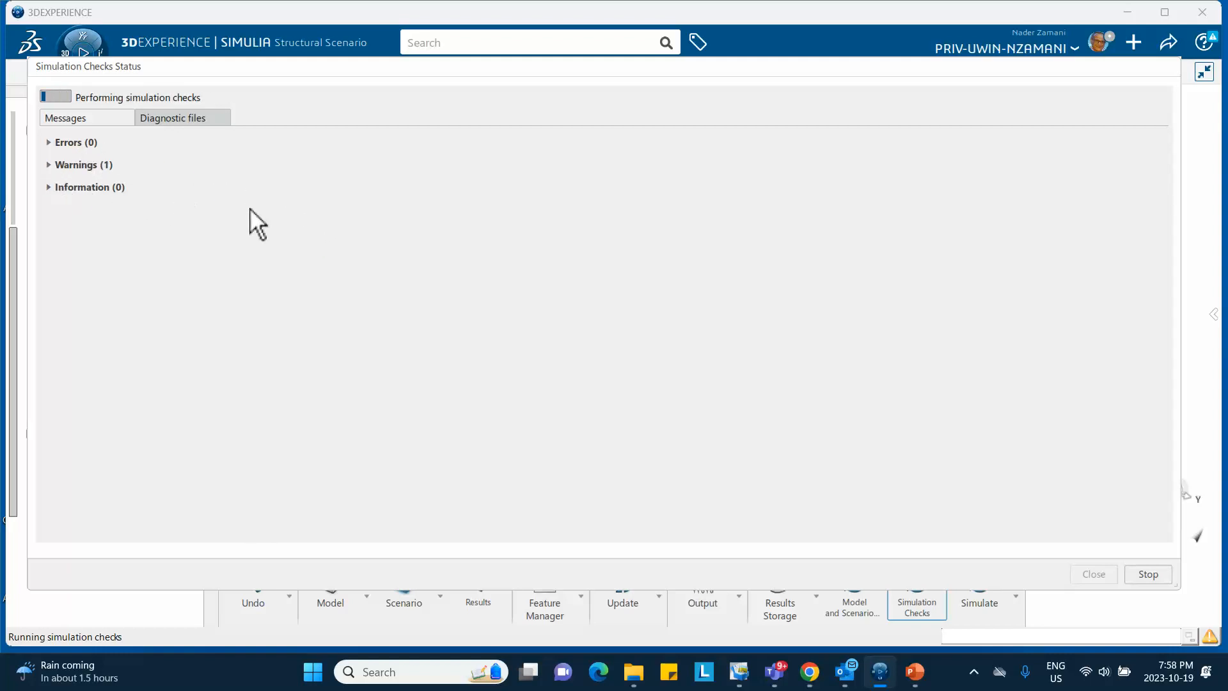
pyautogui.click(49, 165)
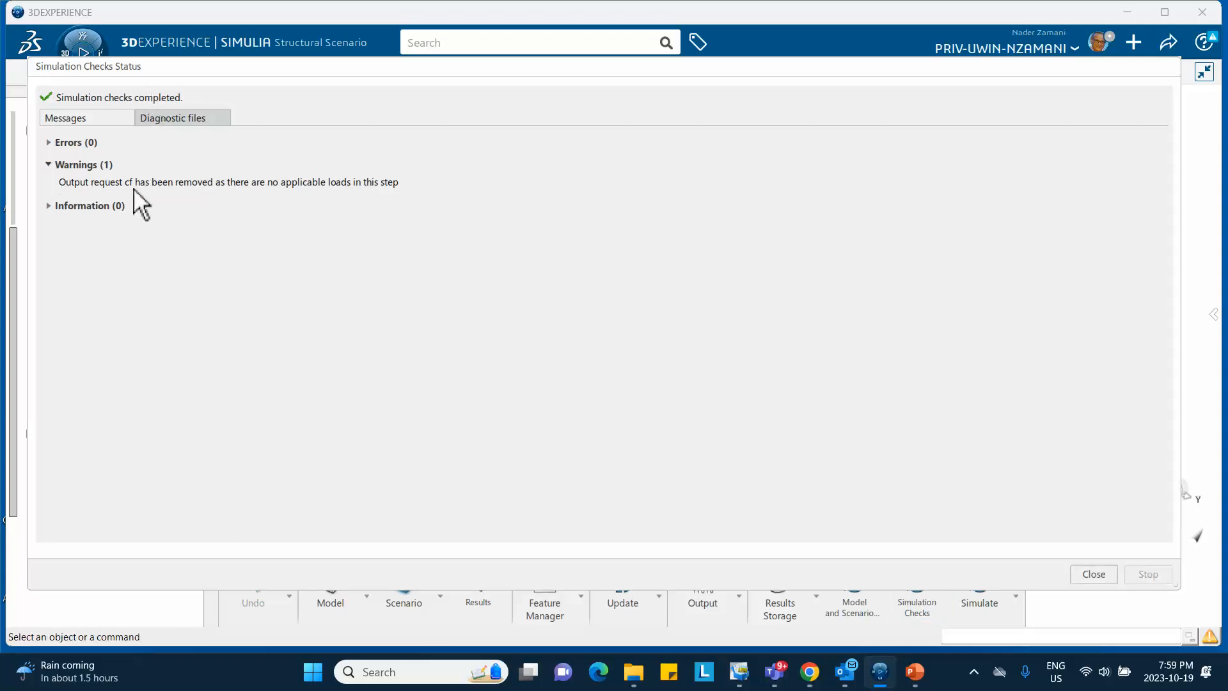
pyautogui.click(52, 165)
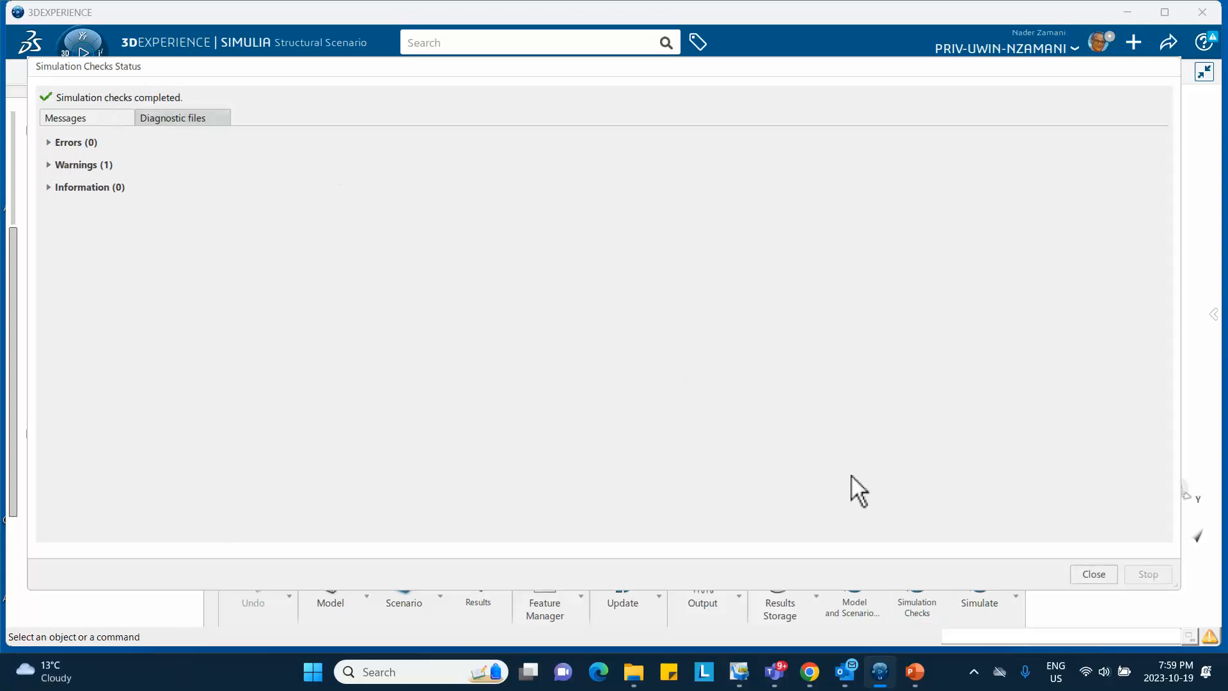
pyautogui.click(1096, 578)
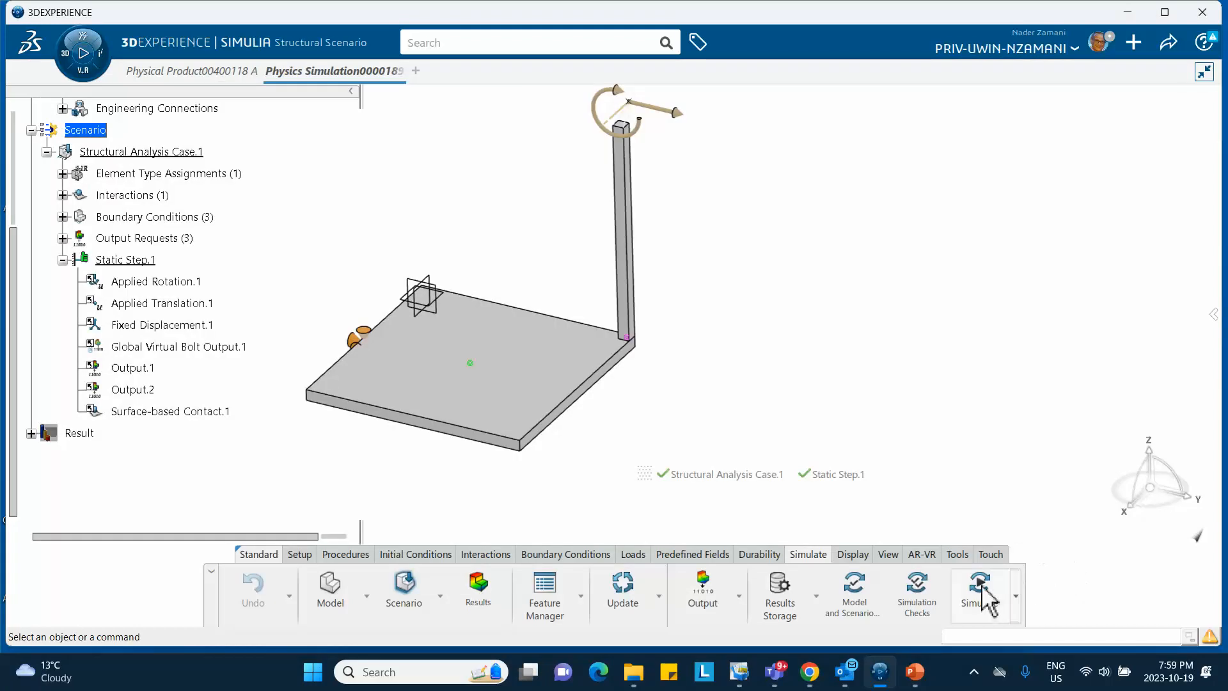
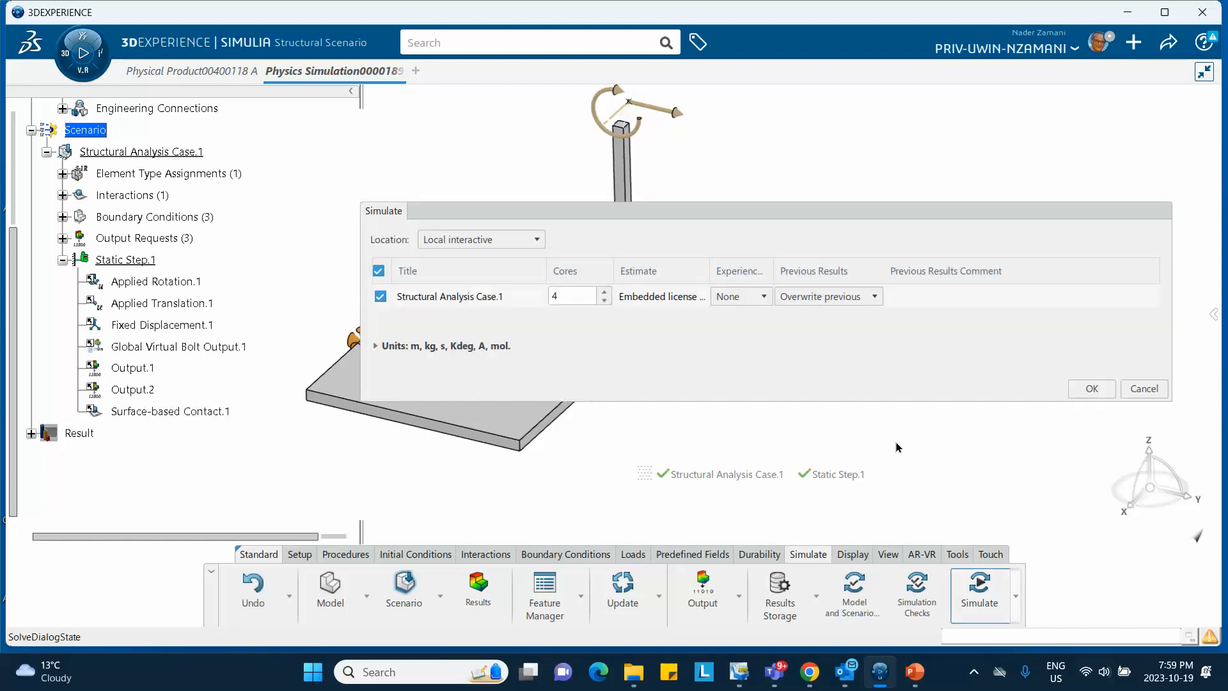
# Cancel the Simulate dialog without running, and show the Procedures commands for analysis steps
pyautogui.click(1145, 388)
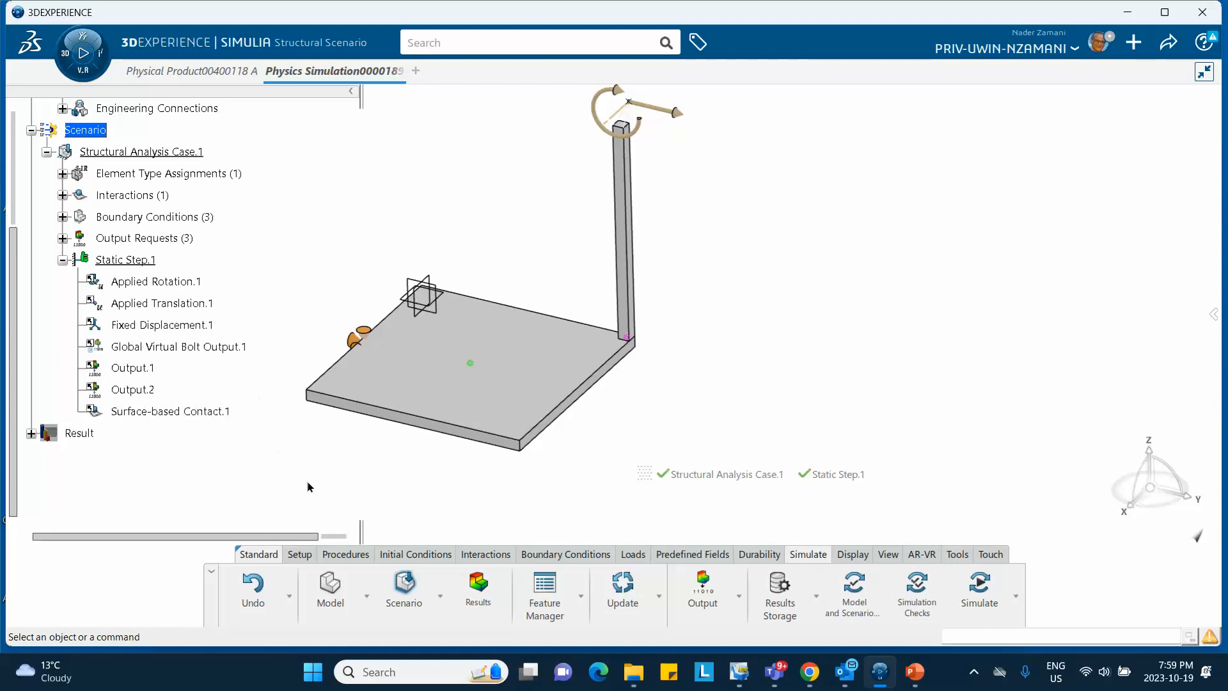
pyautogui.click(344, 554)
# Create Static Step.2 with initial and maximum time increments of 0.1 s
pyautogui.click(638, 575)
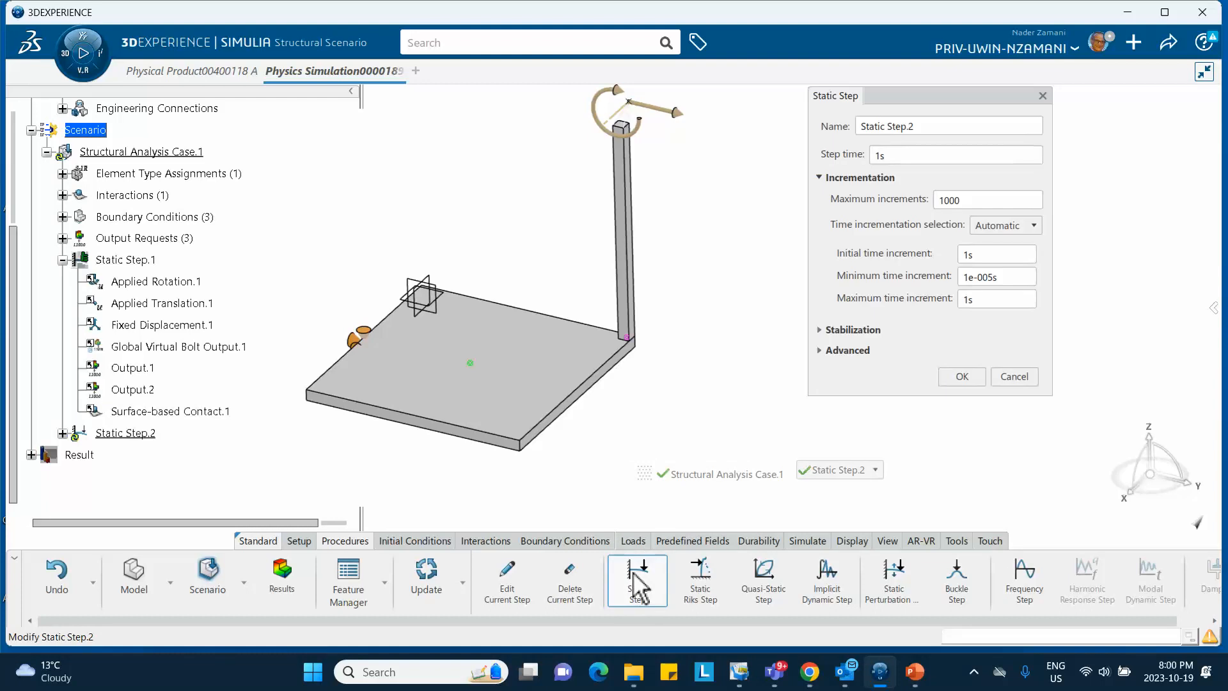
pyautogui.click(979, 255)
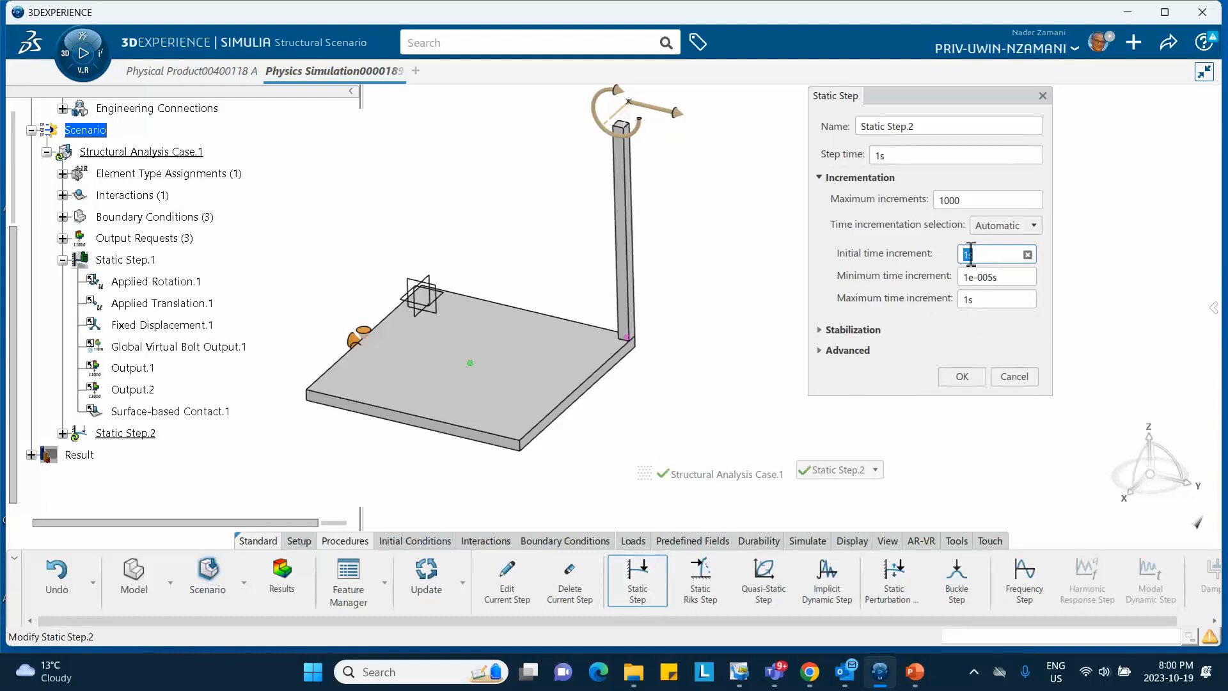
pyautogui.write('.1')
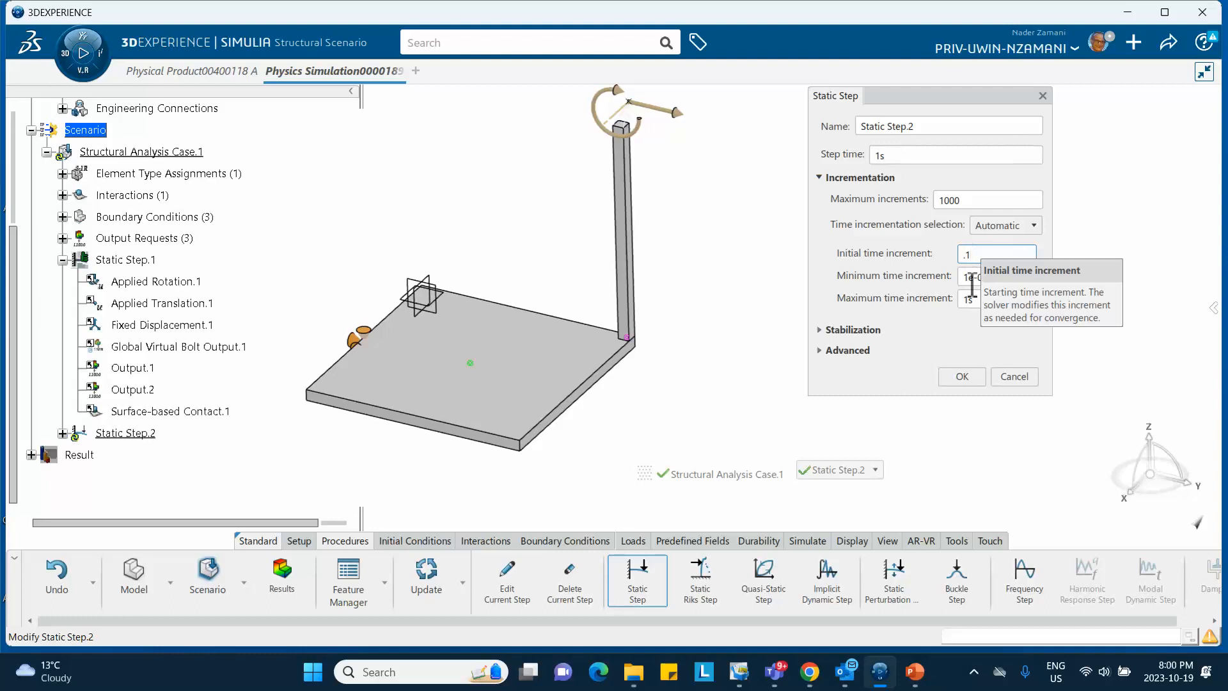
pyautogui.click(980, 299)
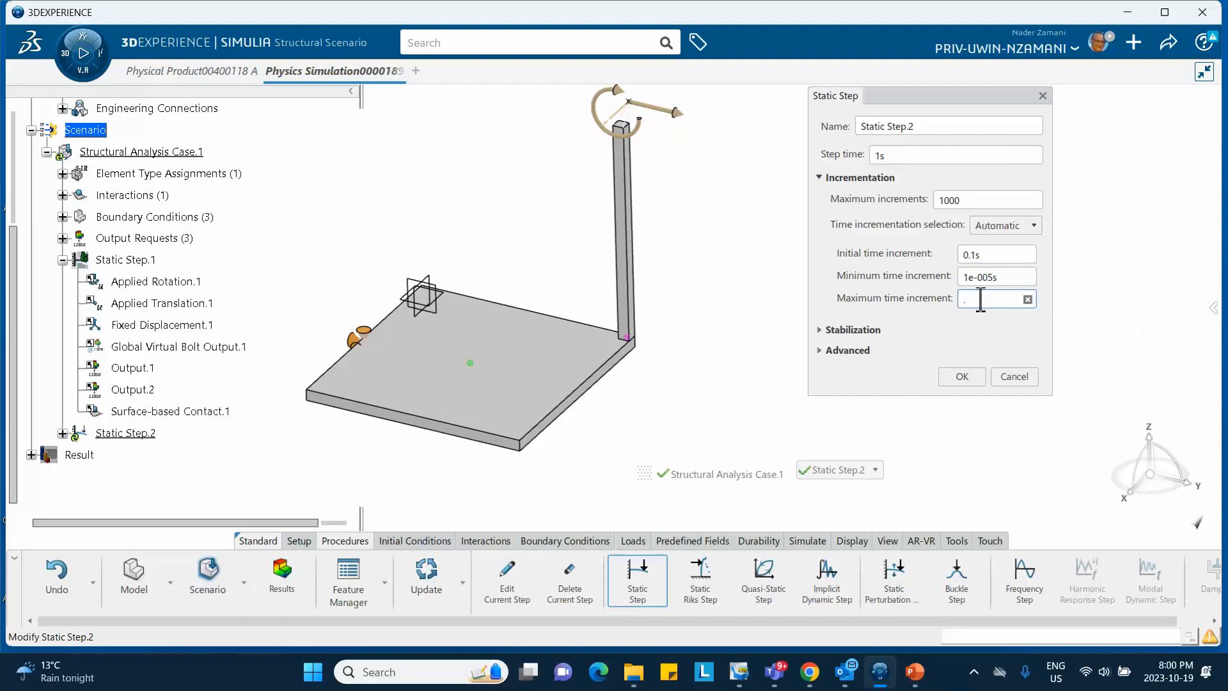
pyautogui.write('.1')
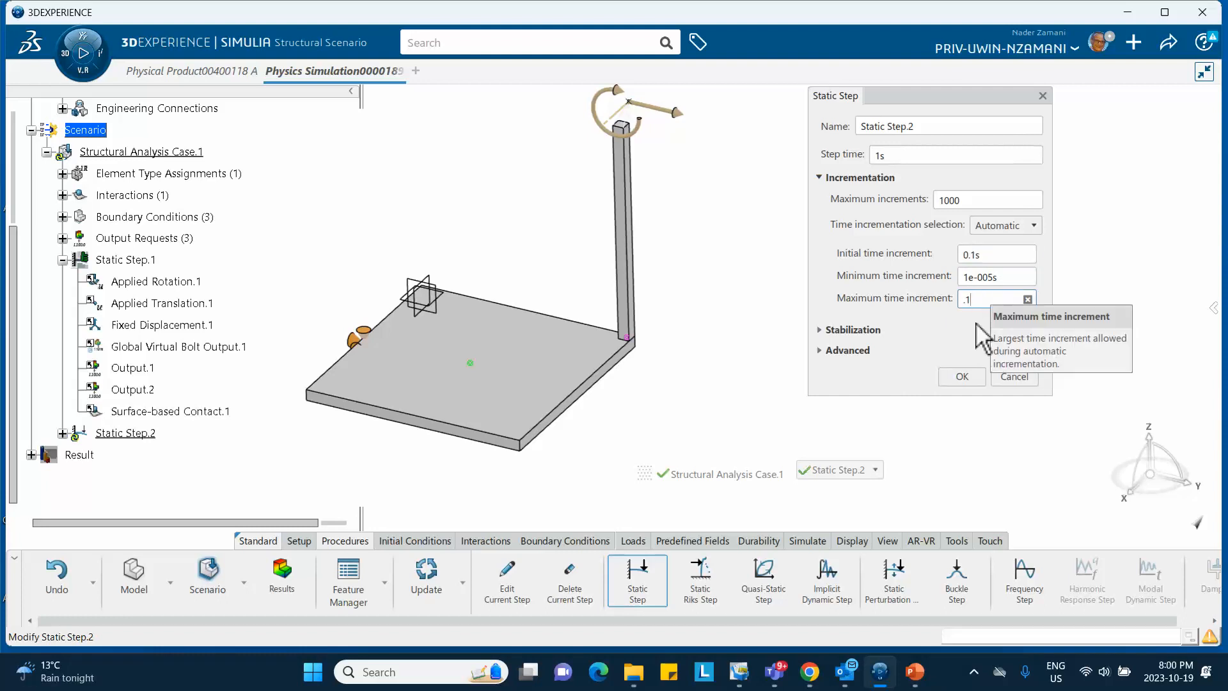
pyautogui.click(962, 377)
# Expand Static Step.2 and inspect the inherited Applied Rotation.1 and Applied Translation.1 without changing them
pyautogui.scroll(-3, 192, 339)
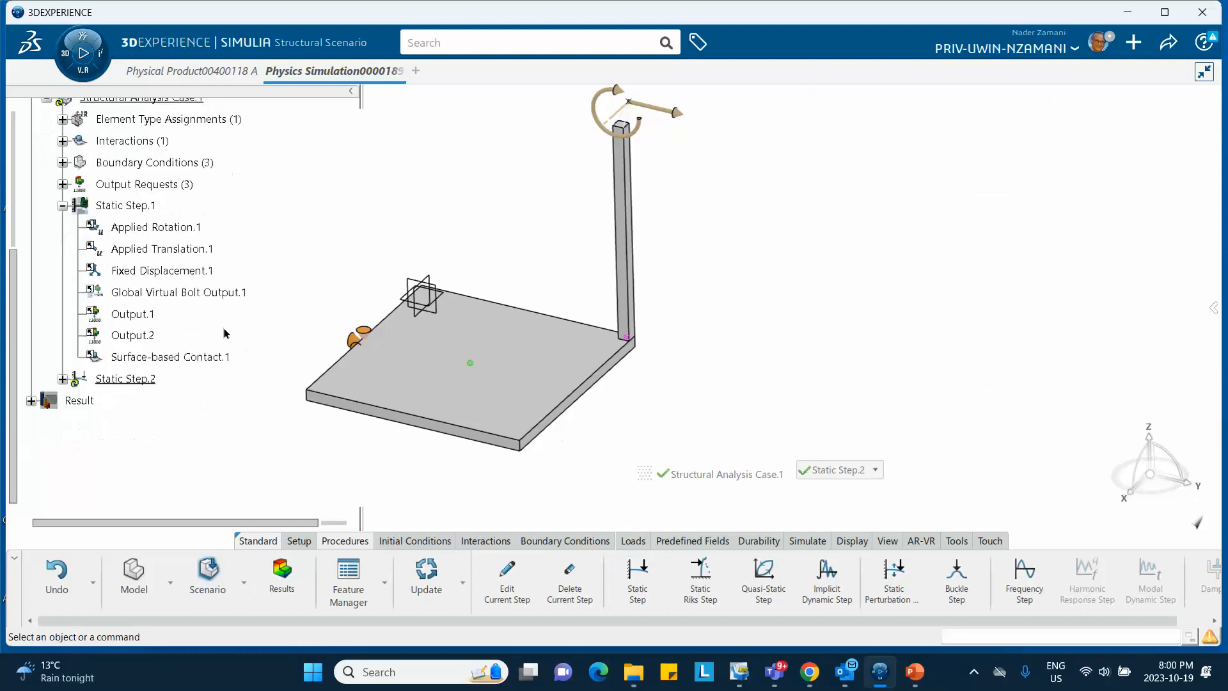
pyautogui.click(62, 326)
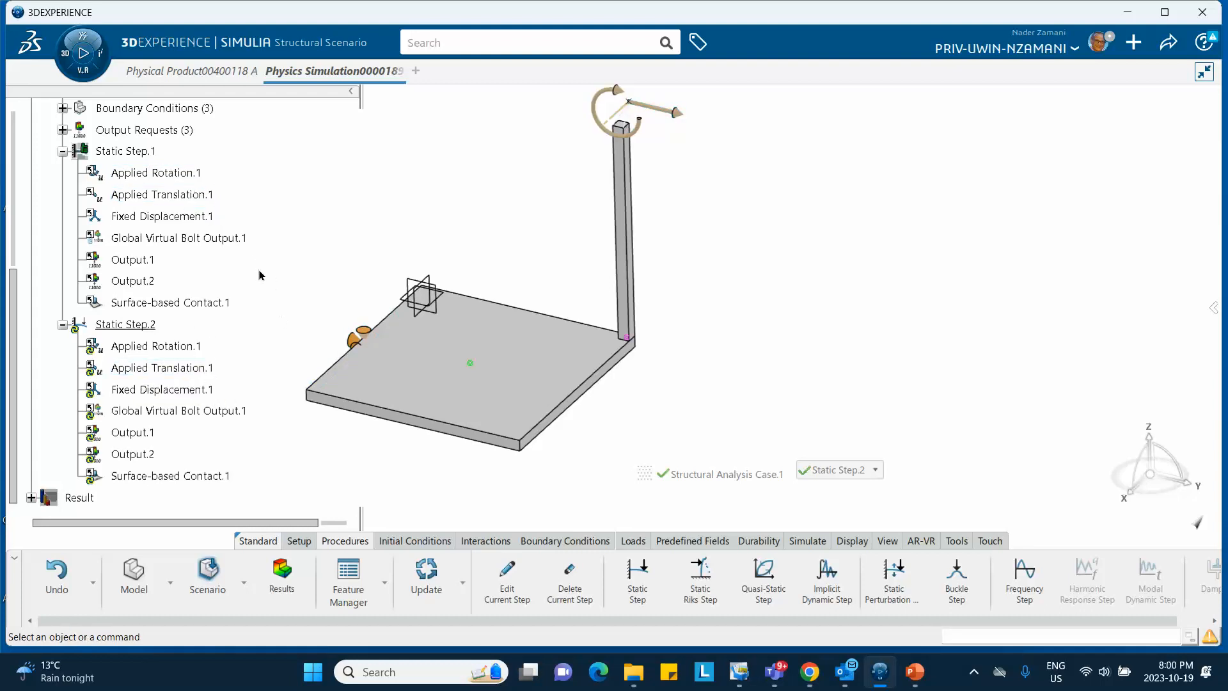
pyautogui.scroll(3, 259, 275)
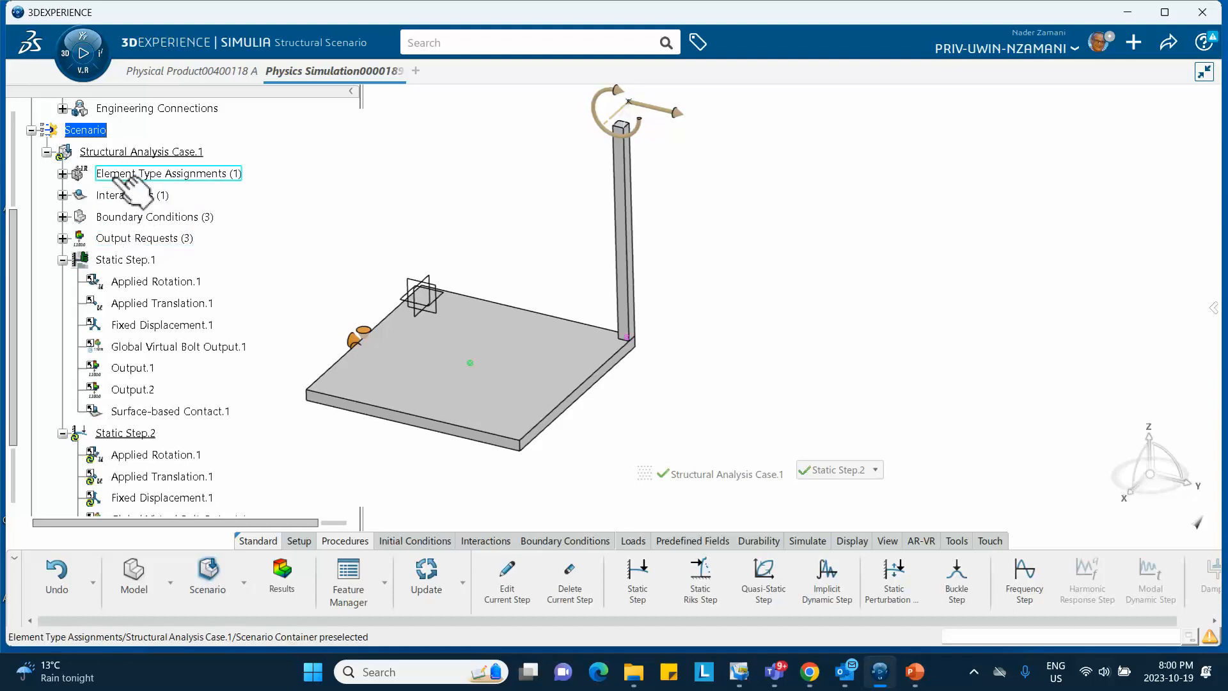
pyautogui.scroll(-4, 217, 234)
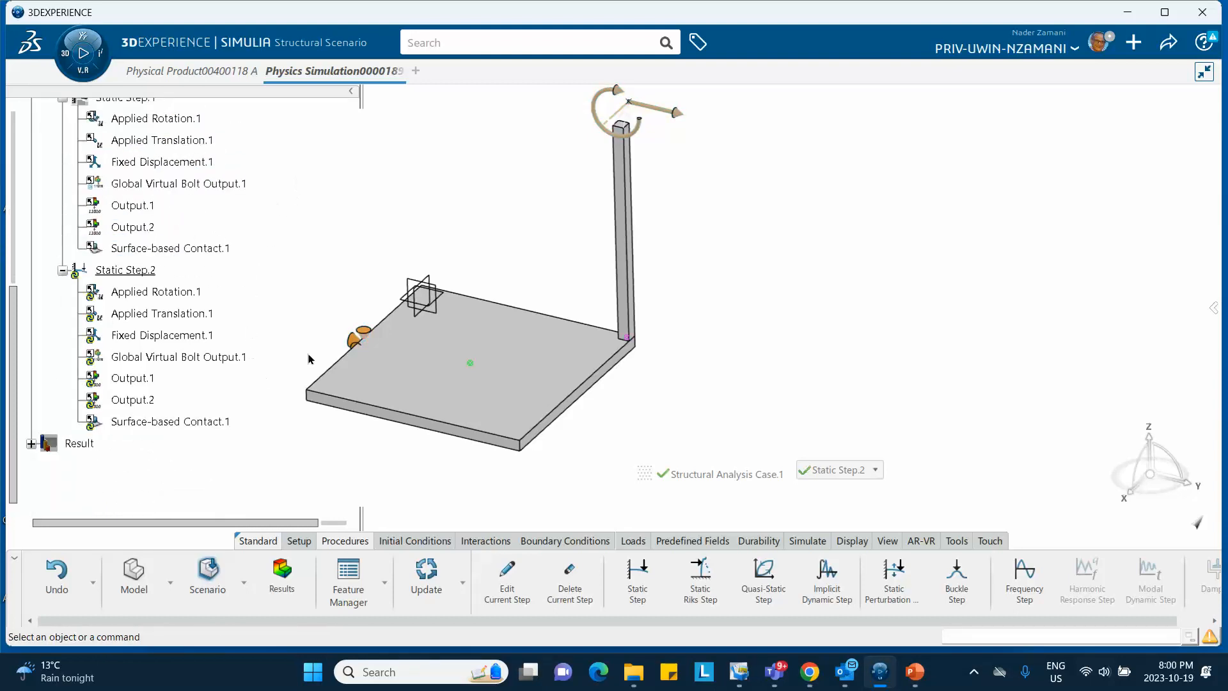
pyautogui.rightClick(184, 291)
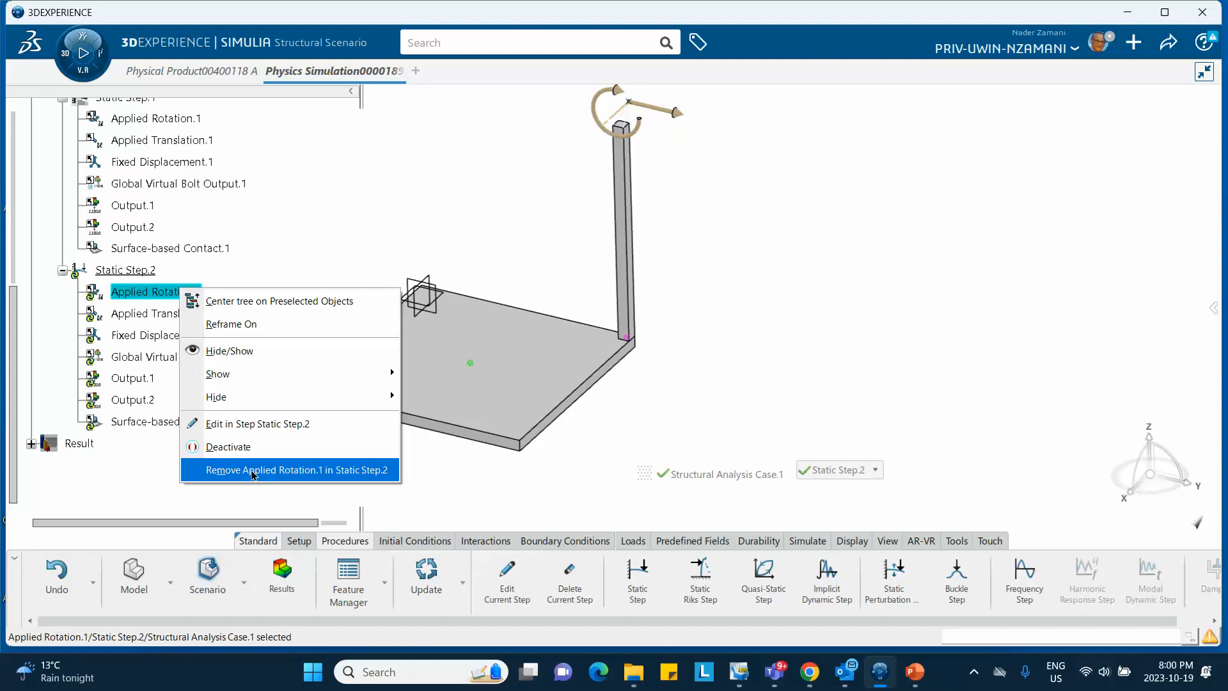
pyautogui.click(300, 228)
pyautogui.rightClick(183, 318)
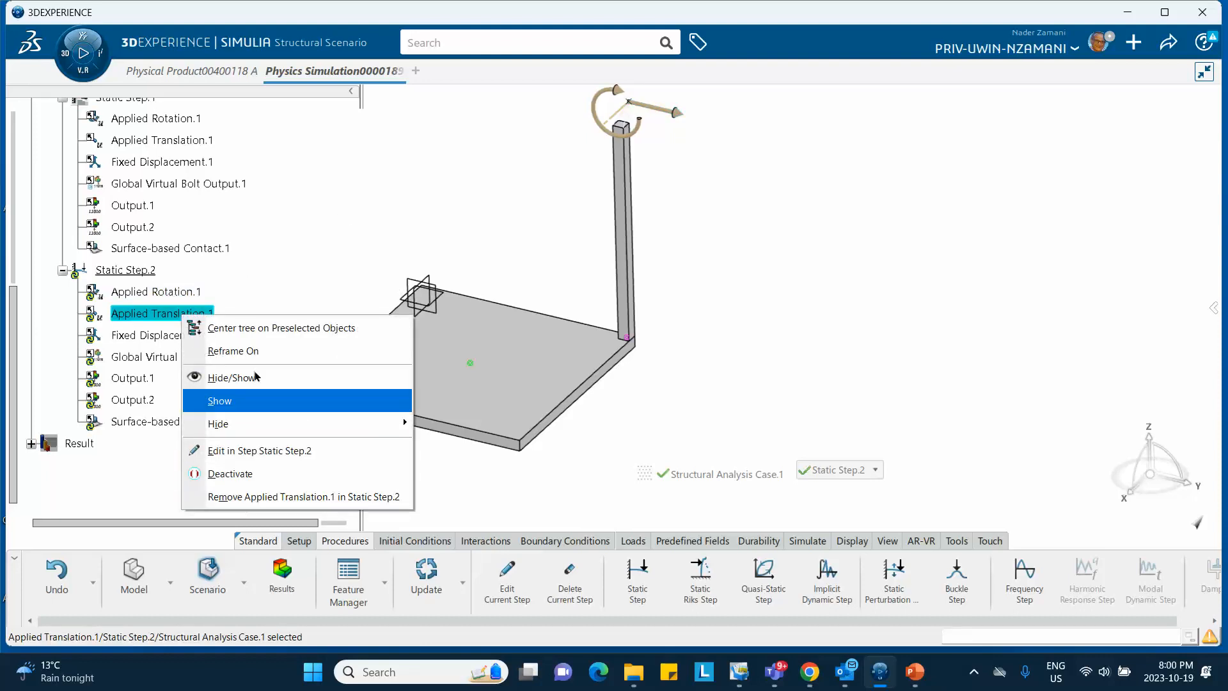
pyautogui.click(297, 224)
pyautogui.click(362, 197)
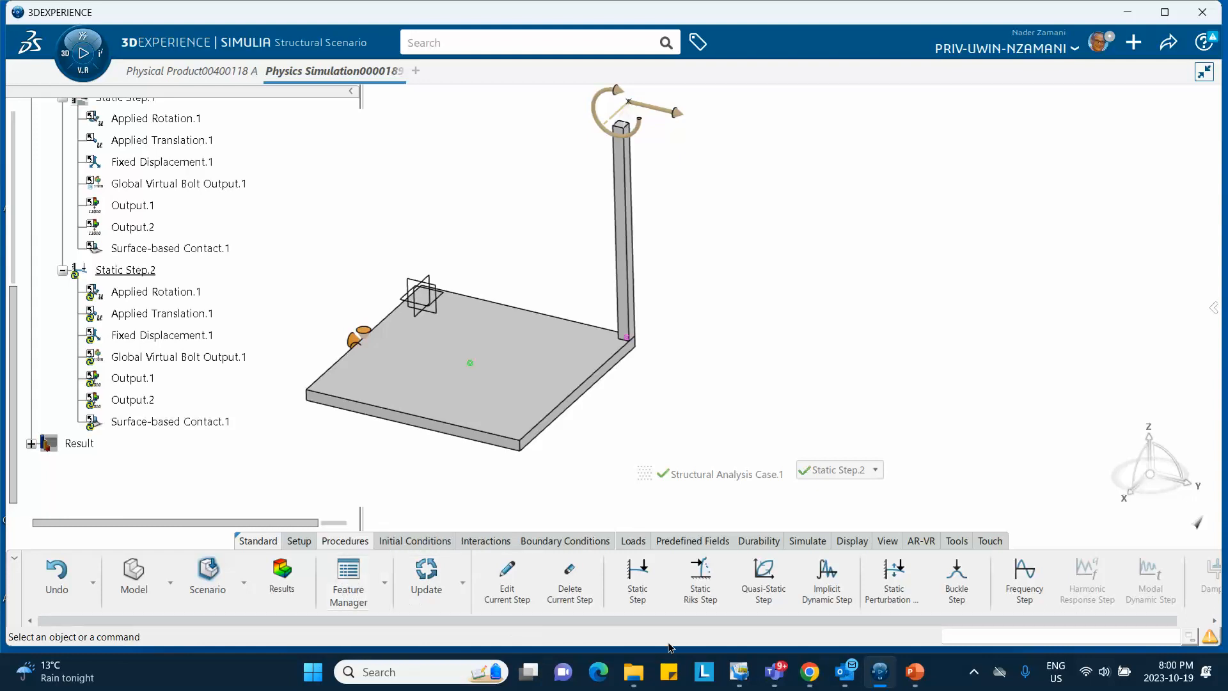
pyautogui.click(914, 677)
pyautogui.scroll(1, 108, 550)
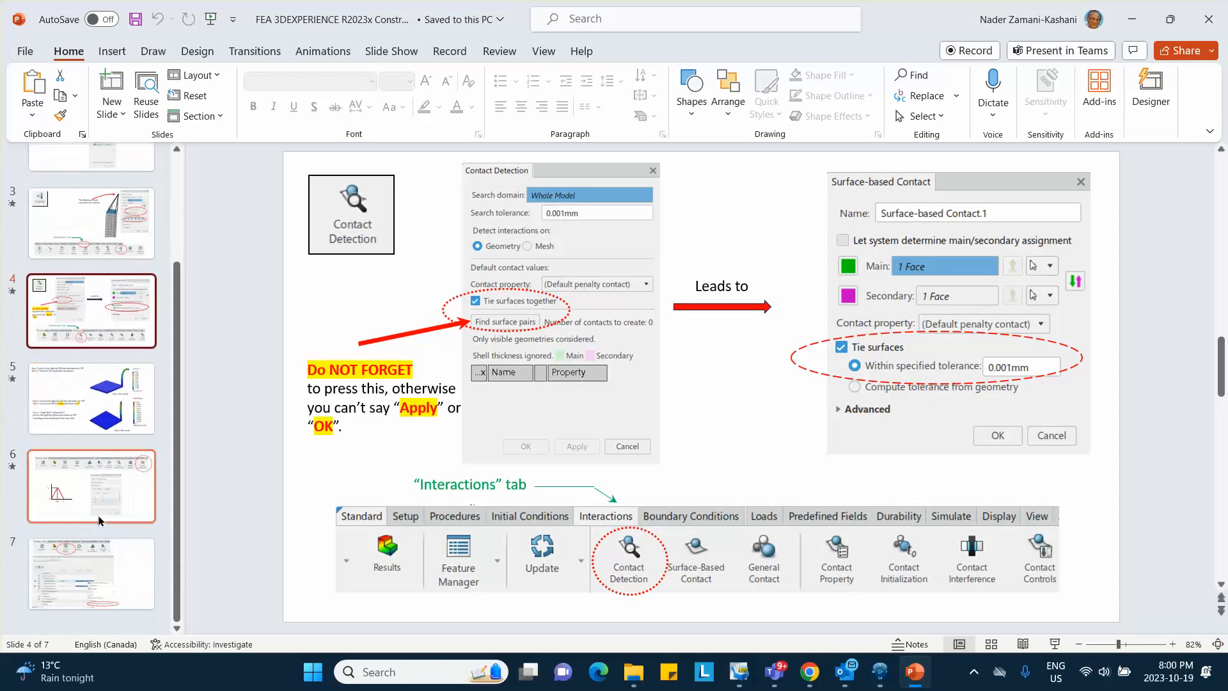
pyautogui.click(96, 558)
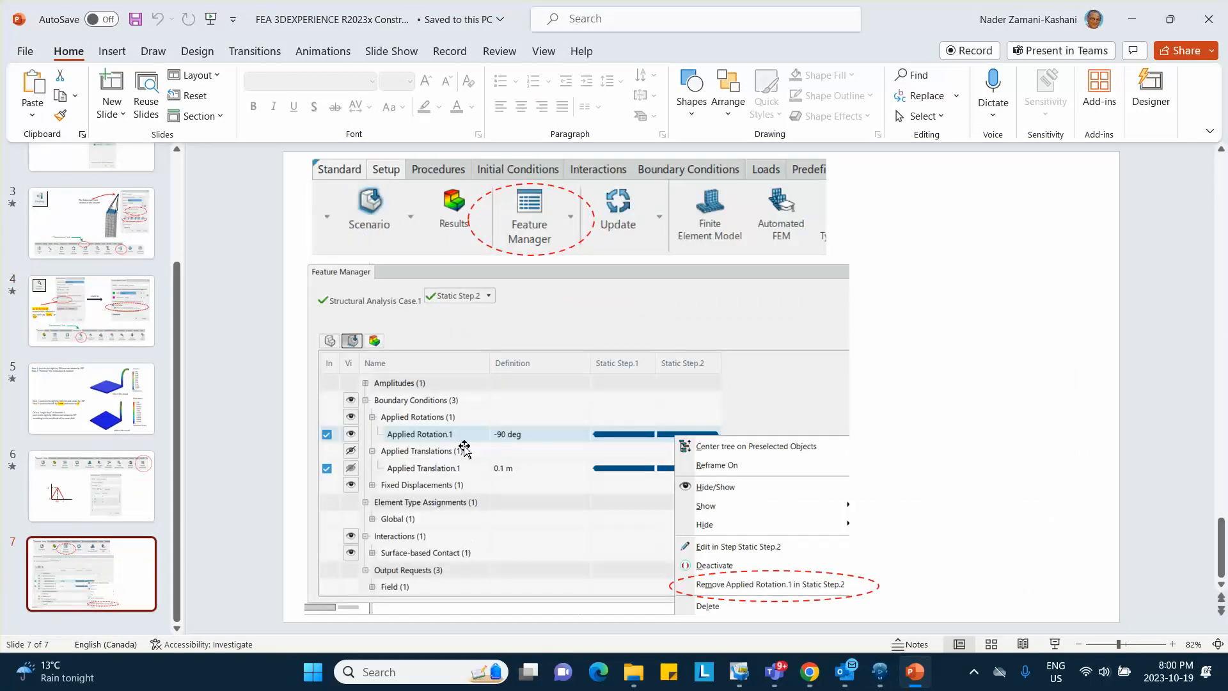
pyautogui.click(1135, 21)
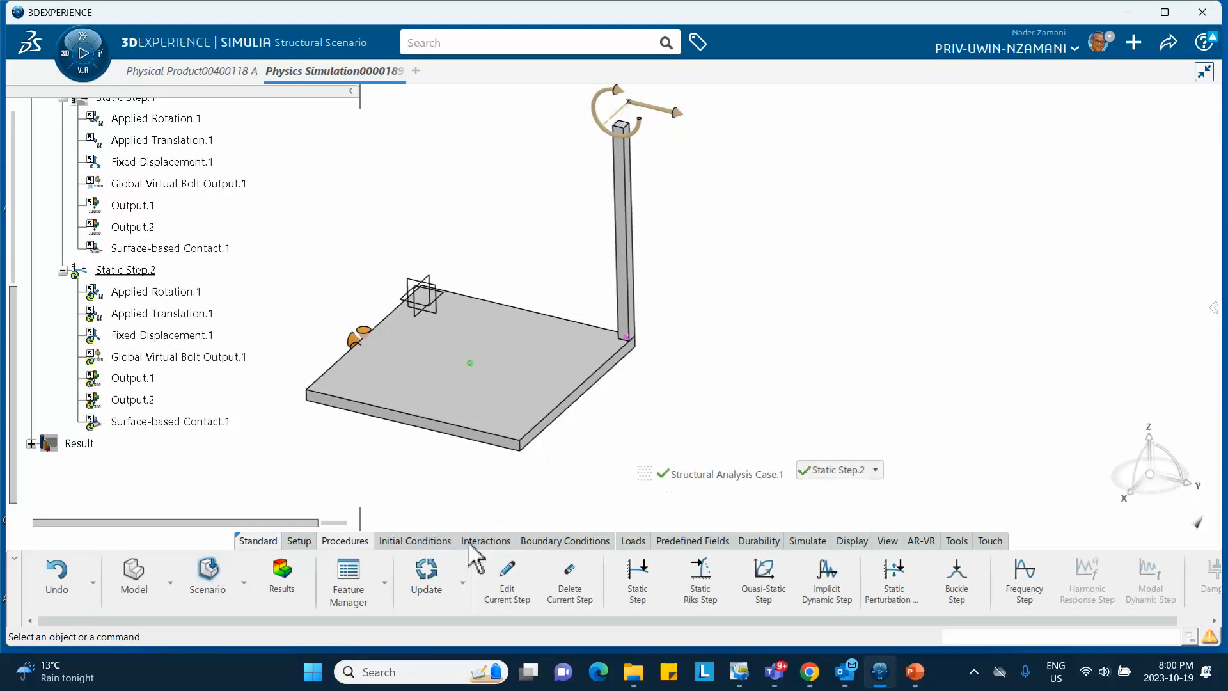
# Try removing Applied Rotation.1 from Static Step.2 in the tree, then update the model
pyautogui.rightClick(166, 296)
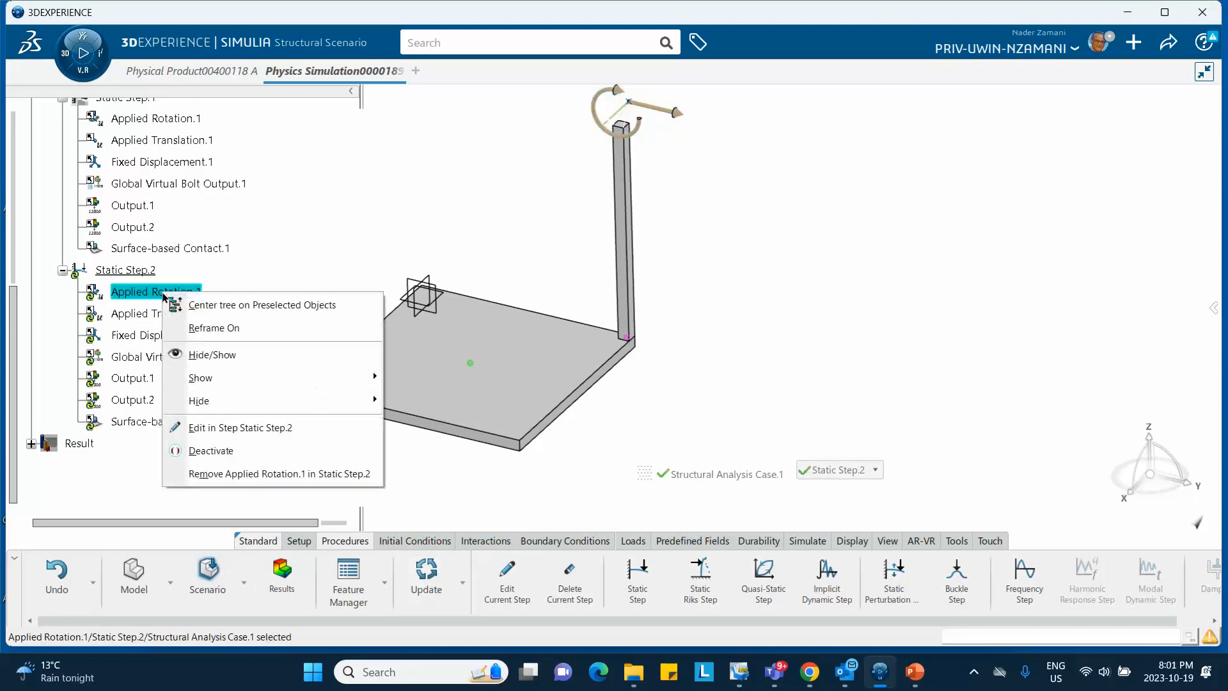
pyautogui.click(228, 468)
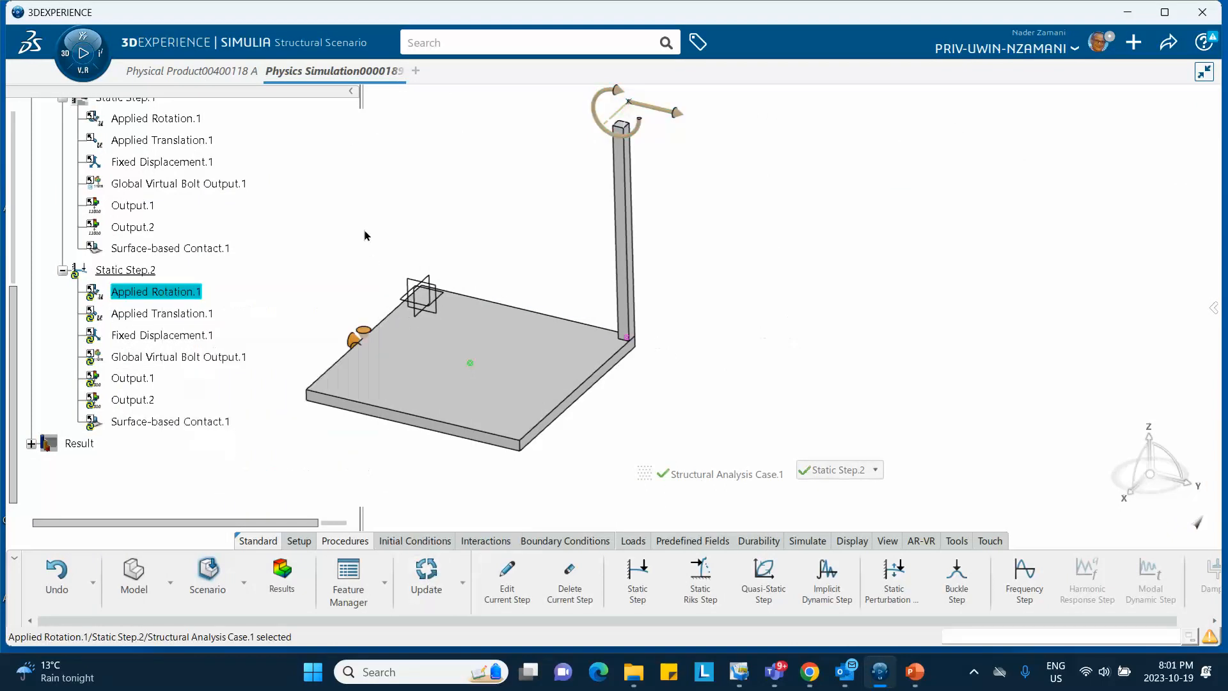
pyautogui.click(426, 571)
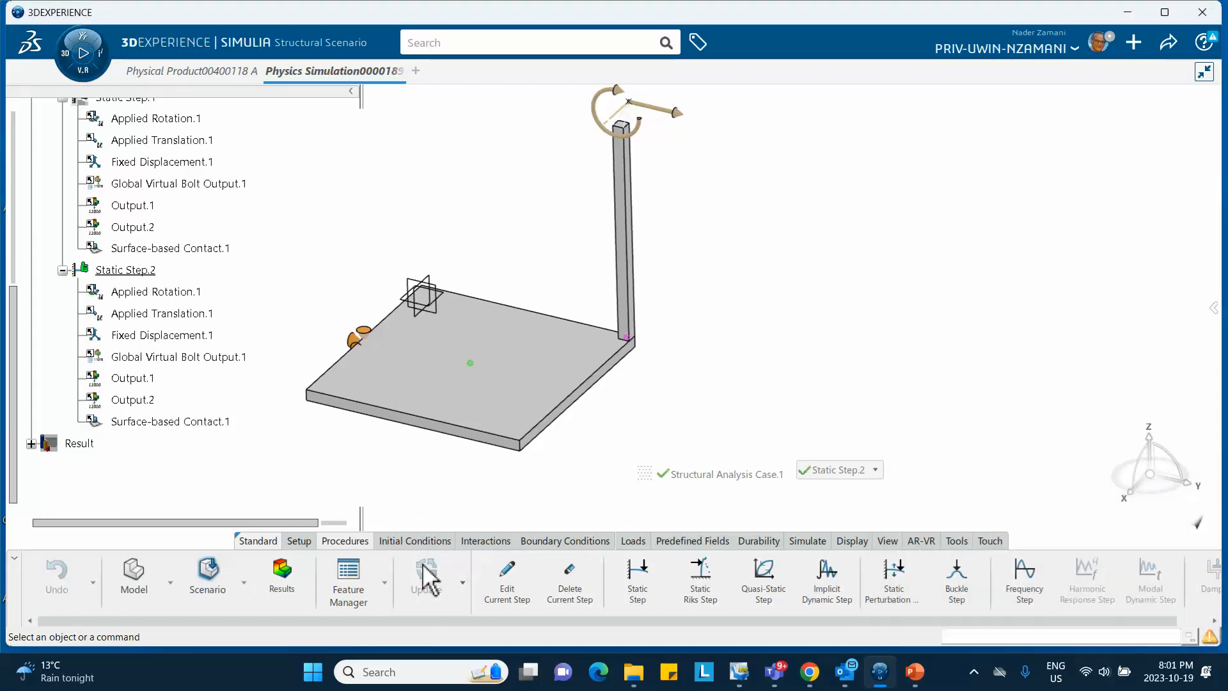
# In Feature Manager, remove Applied Rotation.1 and Applied Translation.1 from Static Step.2
pyautogui.click(353, 584)
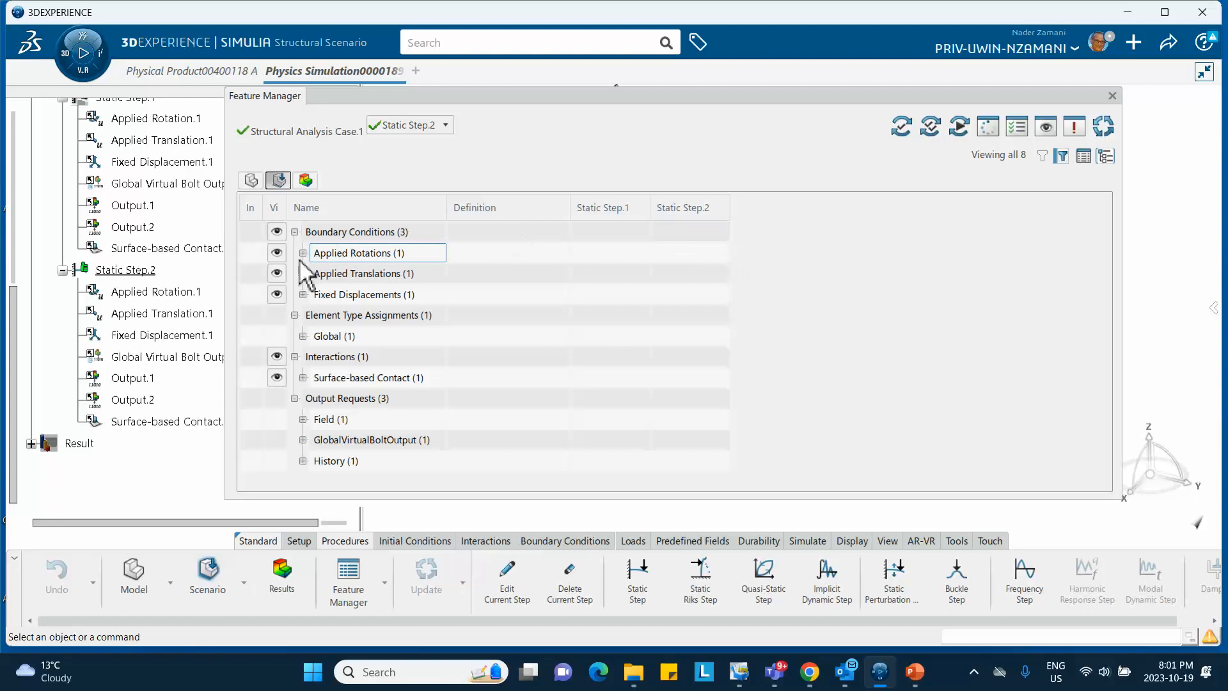
pyautogui.click(303, 253)
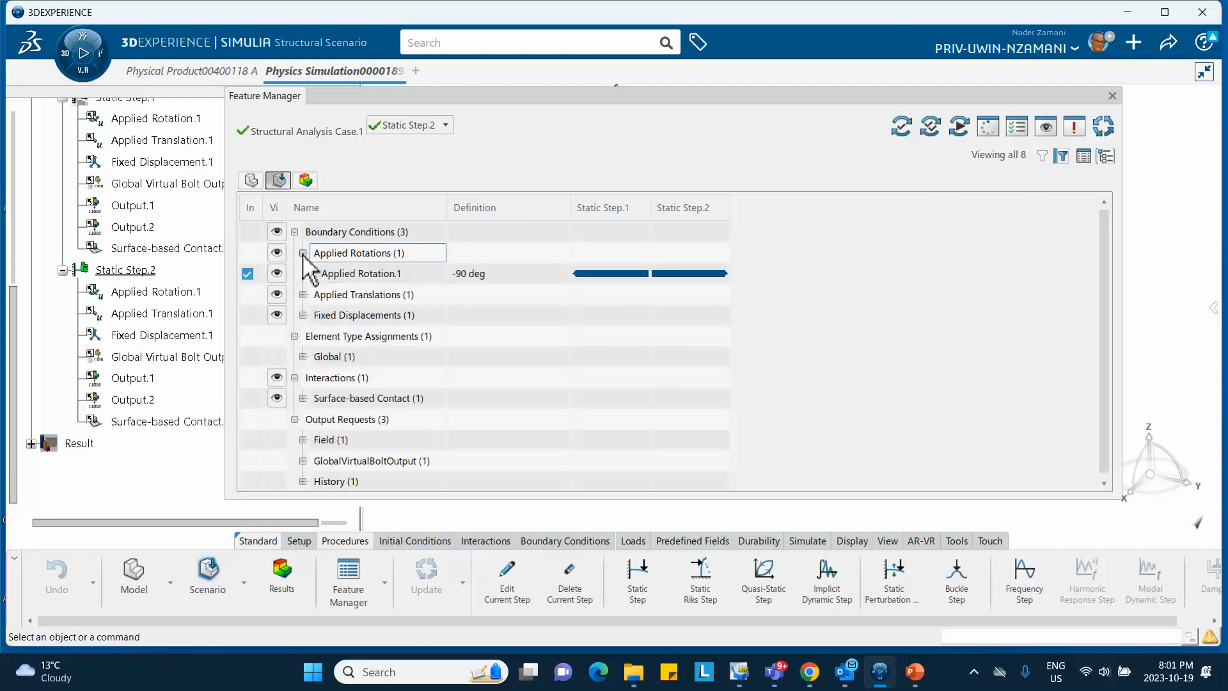
pyautogui.click(304, 295)
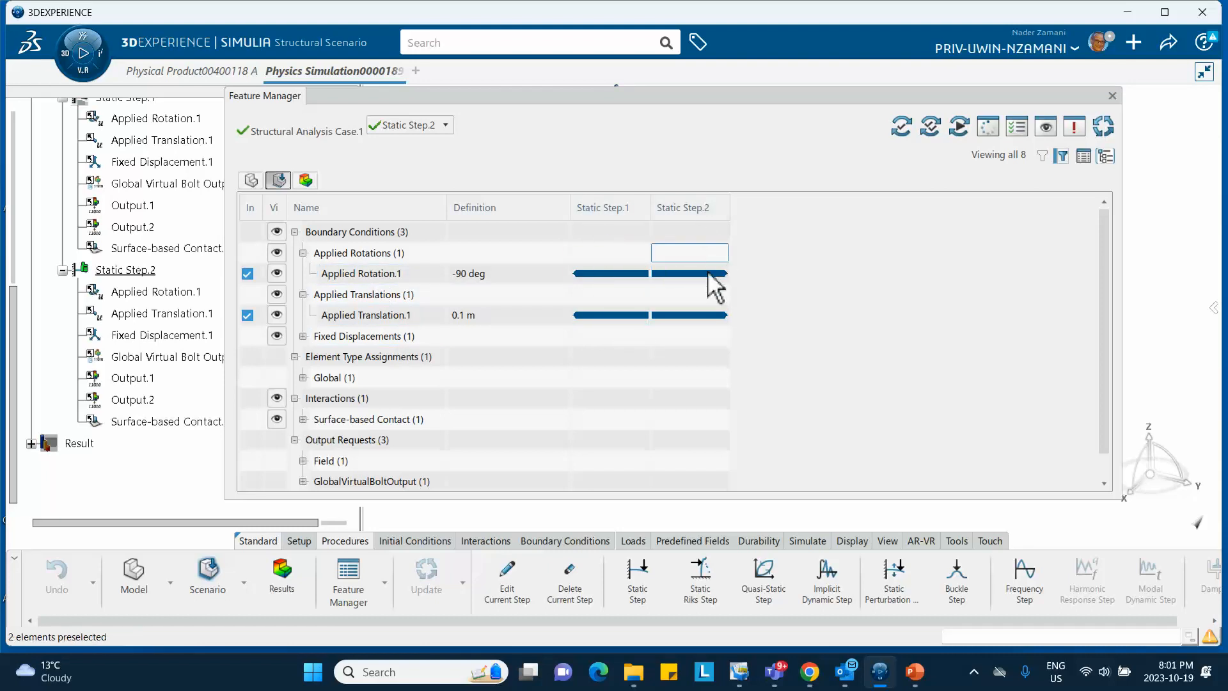
pyautogui.moveTo(684, 272)
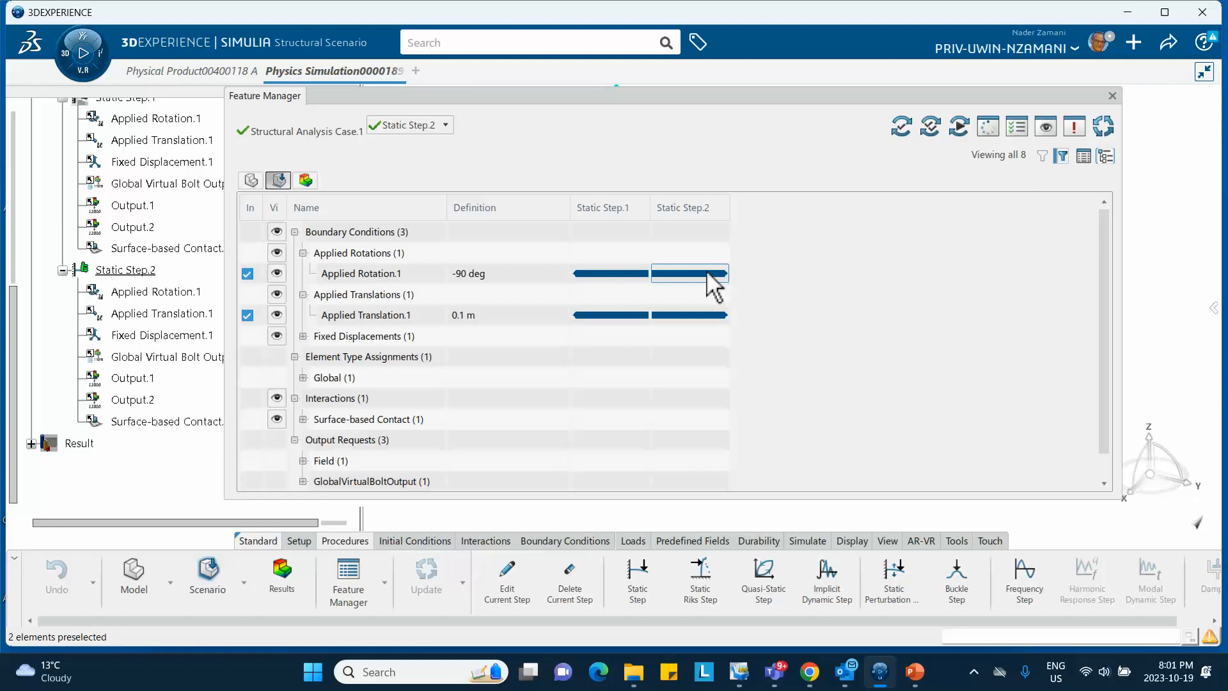
pyautogui.rightClick(707, 274)
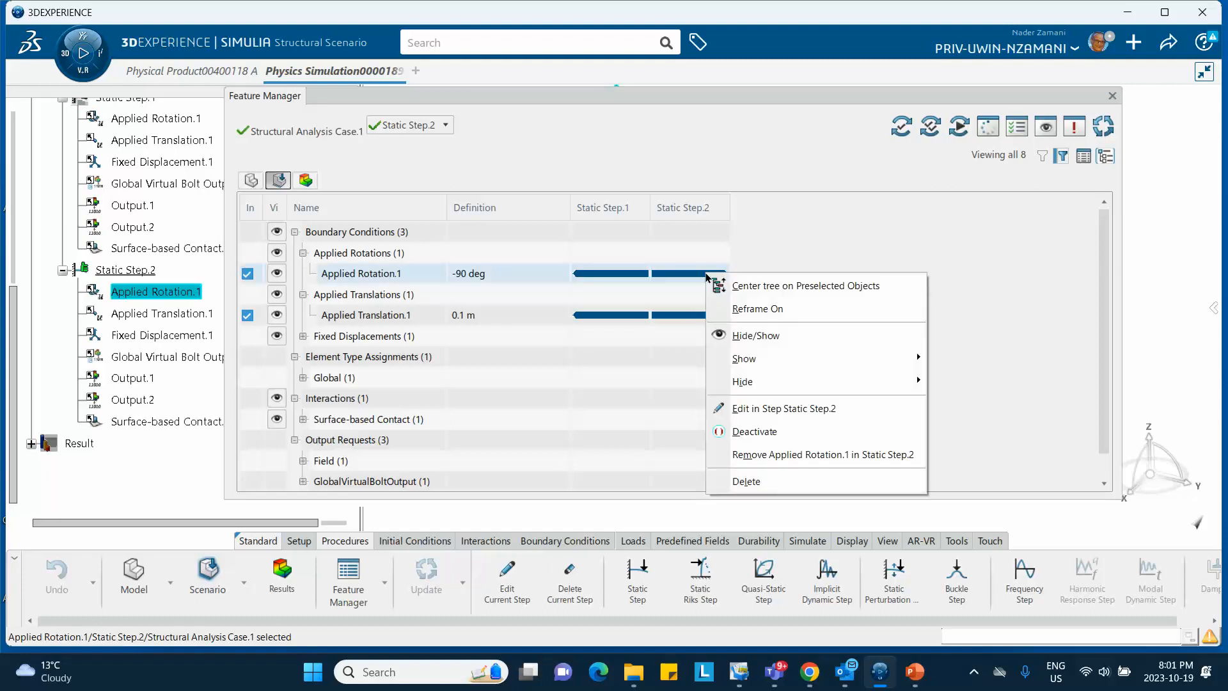
pyautogui.click(739, 455)
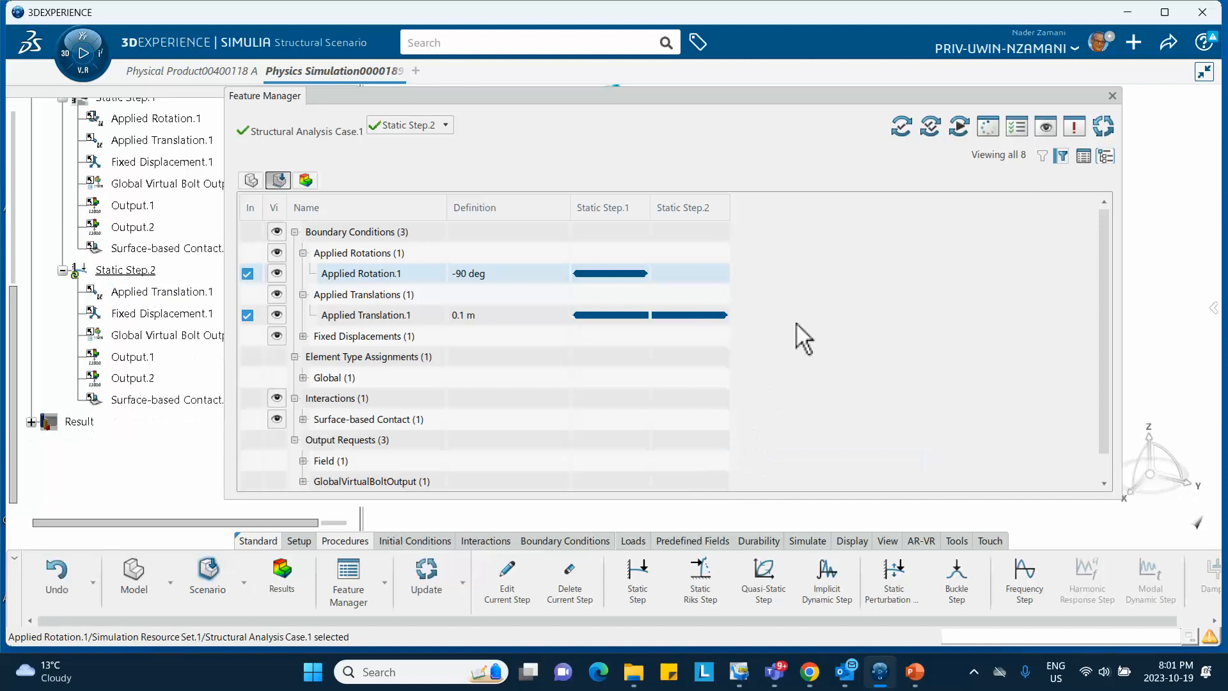
pyautogui.rightClick(699, 313)
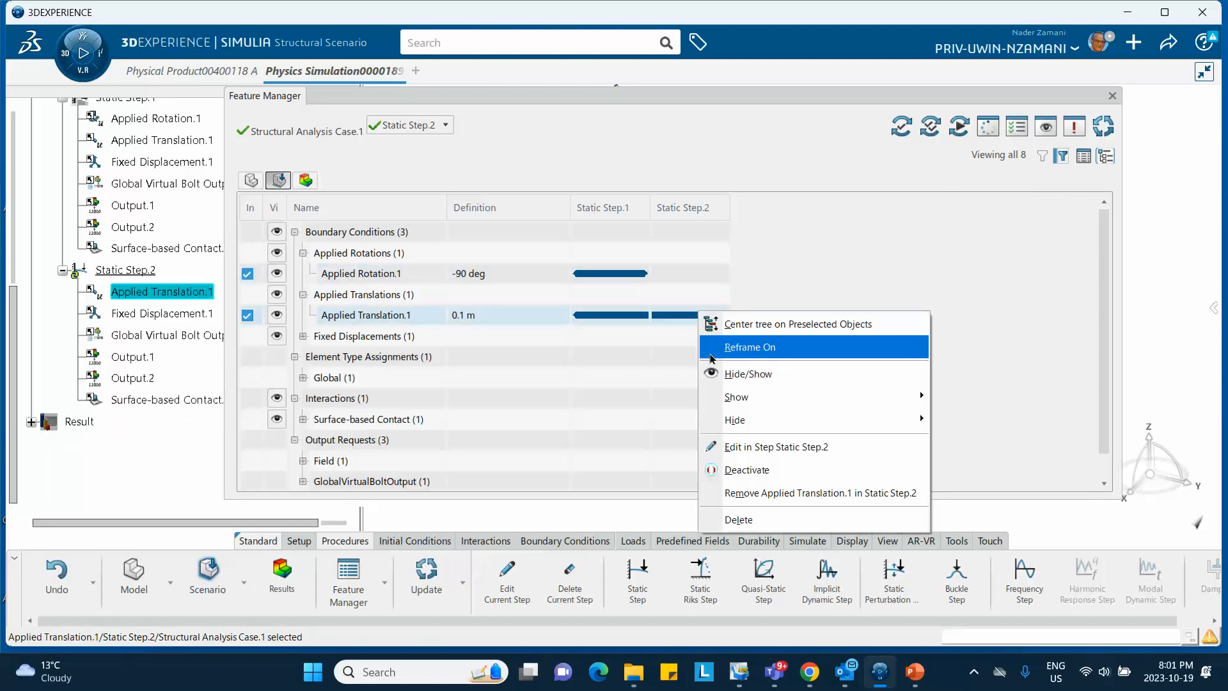
pyautogui.click(746, 494)
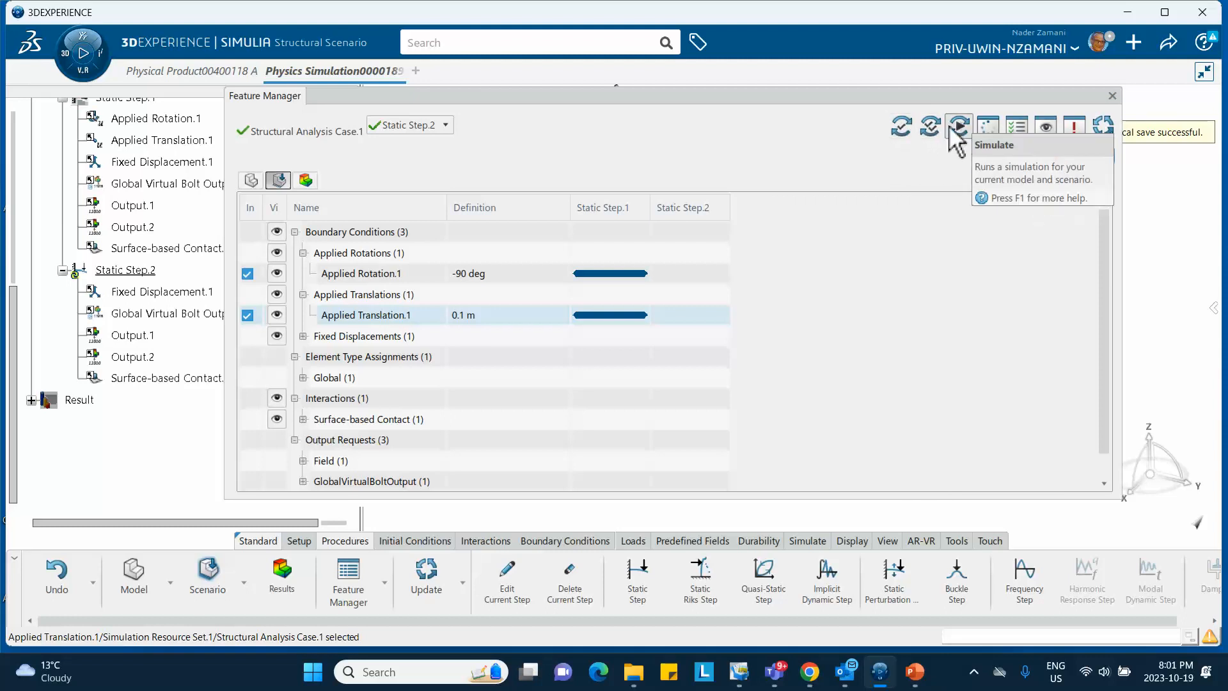
# Close the feature overview, pass Model and Scenario Checks, and bring up Simulation Checks
pyautogui.click(1112, 96)
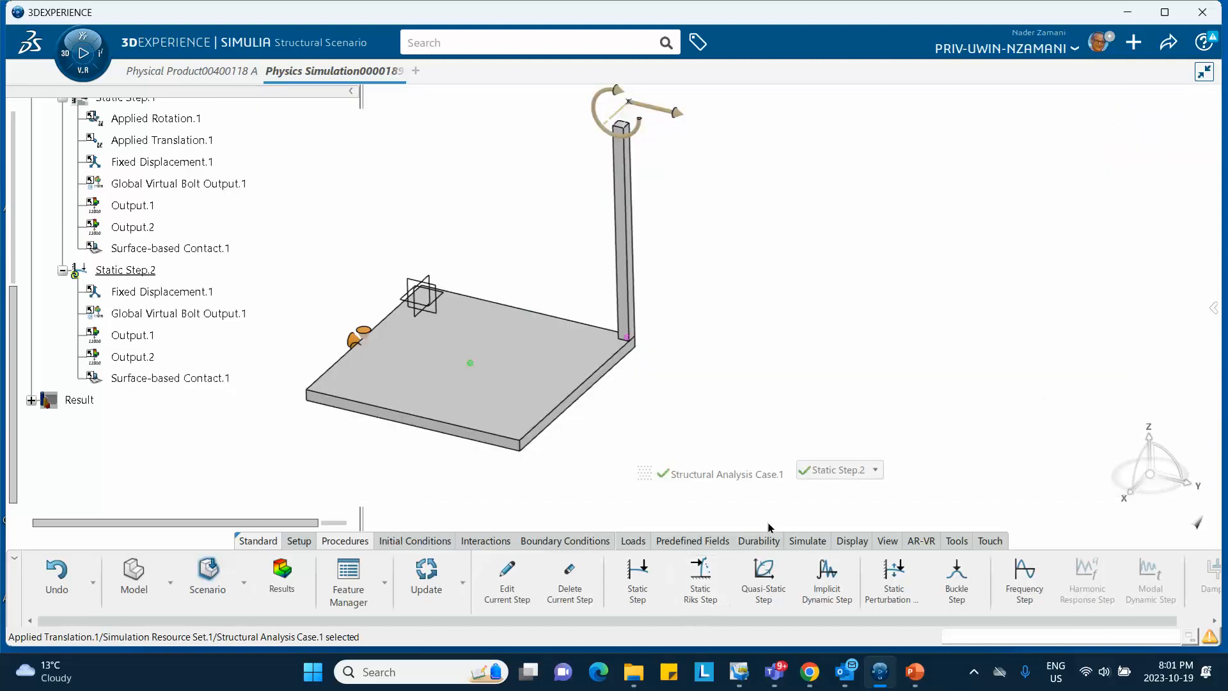
pyautogui.click(807, 541)
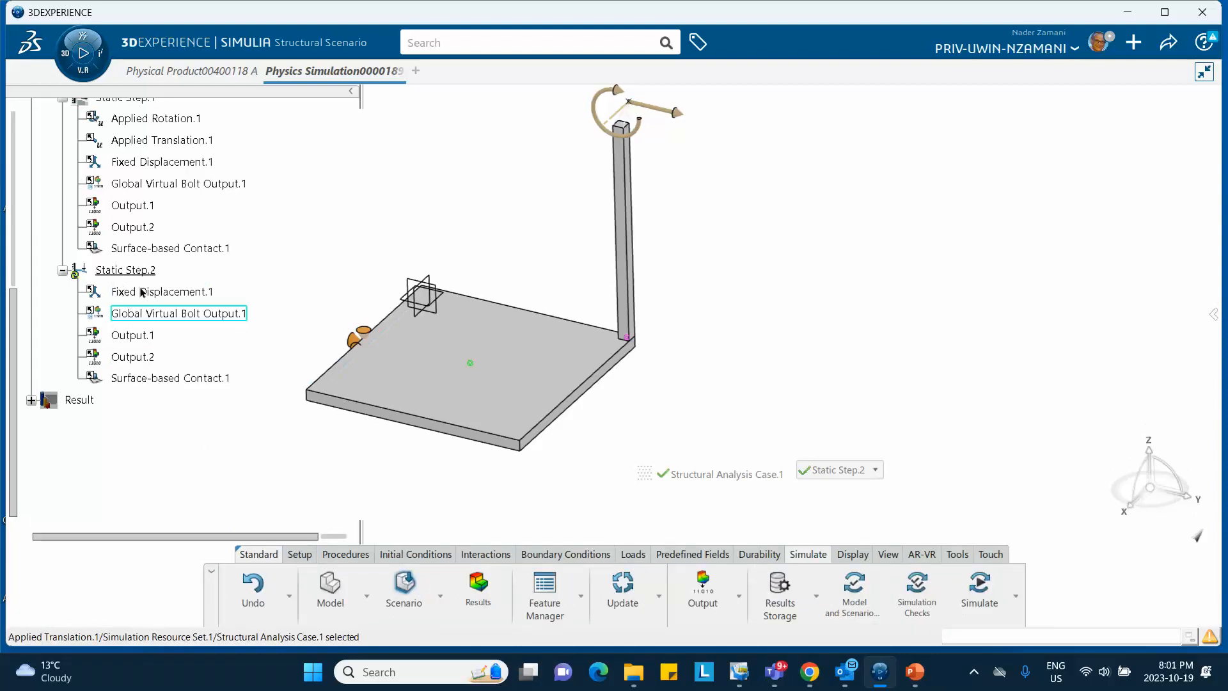
pyautogui.click(157, 139)
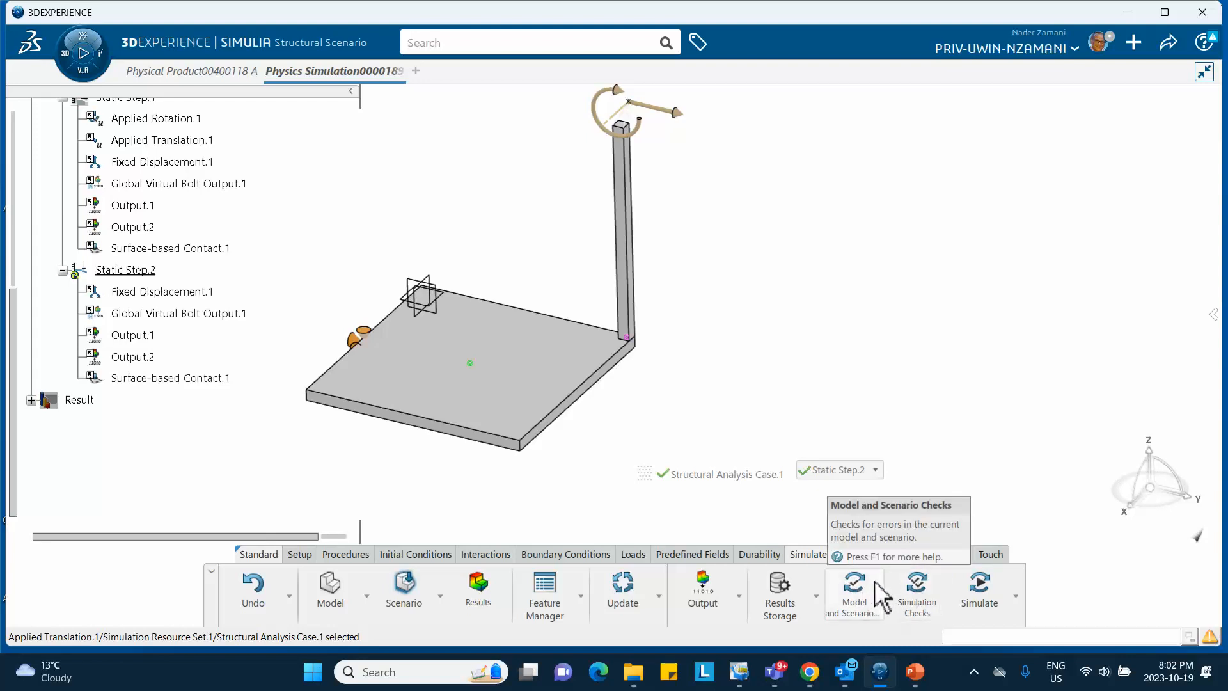
pyautogui.click(855, 590)
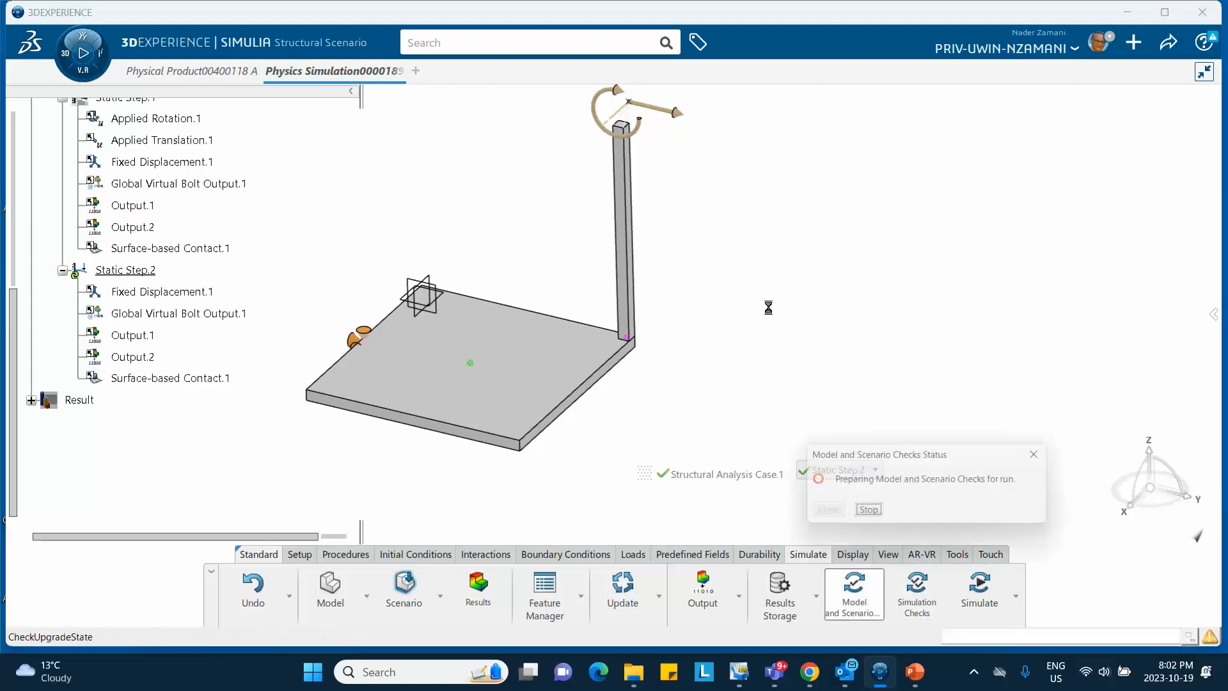
pyautogui.click(823, 513)
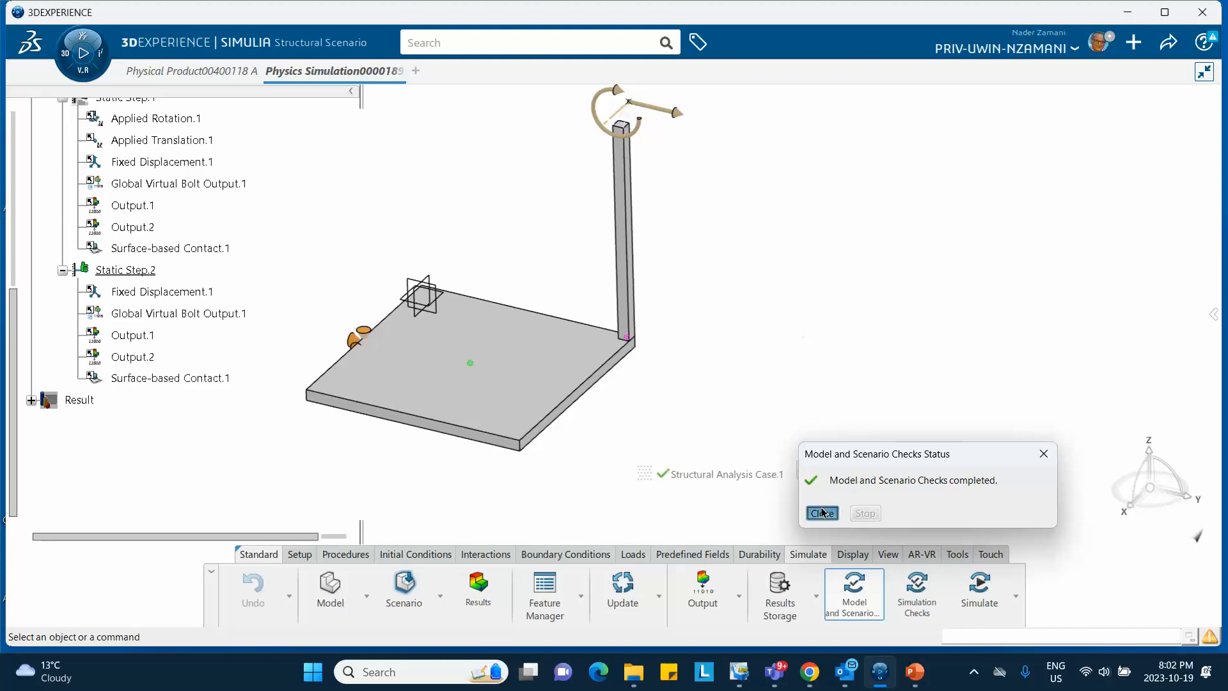
pyautogui.click(929, 598)
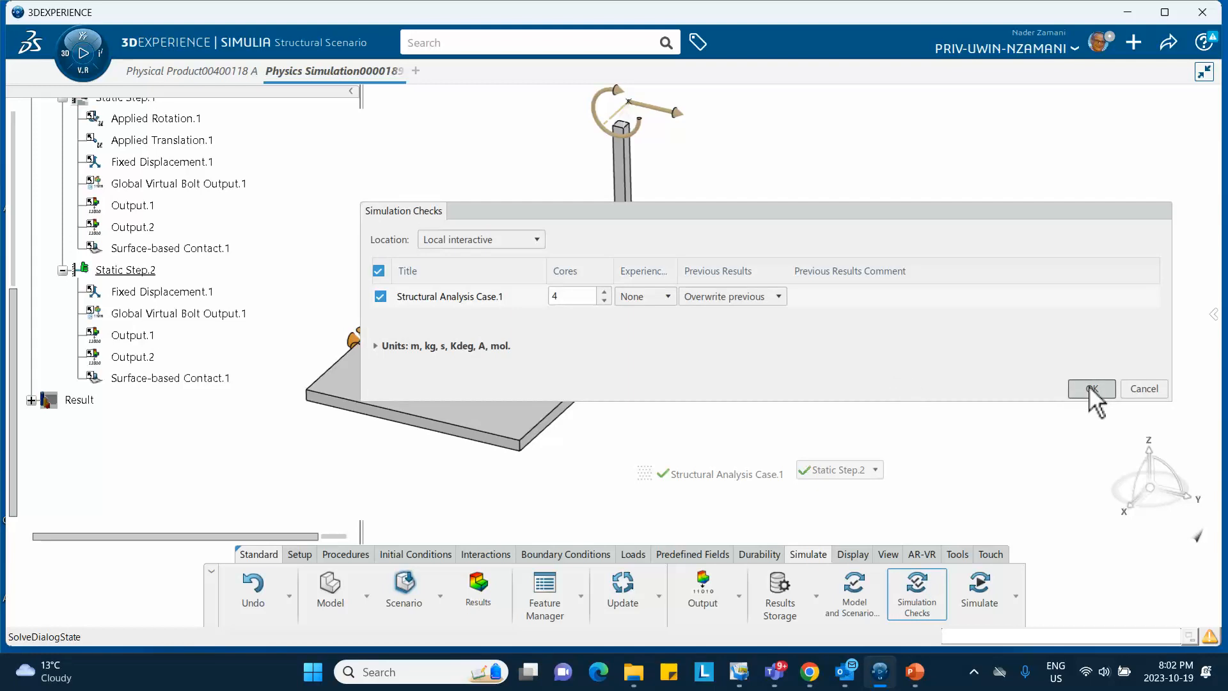
# Run the simulation checks to completion with 0 errors and 1 warning, then close the report
pyautogui.click(1090, 388)
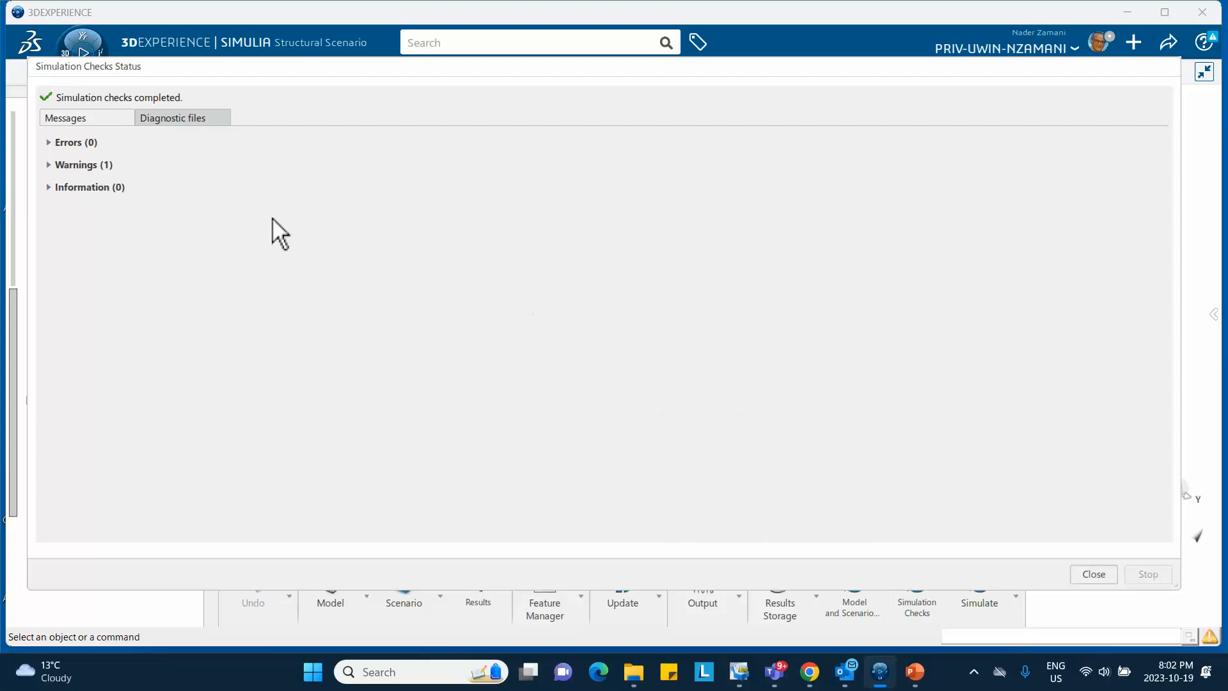
pyautogui.click(1090, 577)
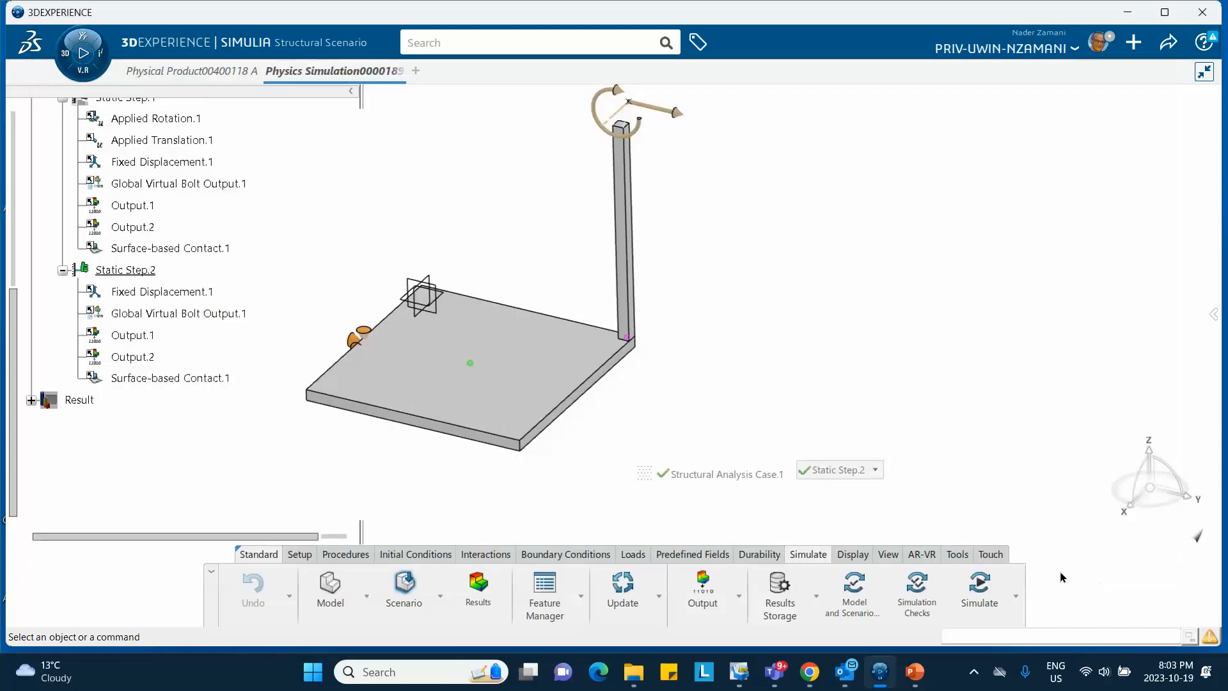
# Launch the full simulation of Structural Analysis Case.1 and follow its iteration log to completion
pyautogui.click(978, 587)
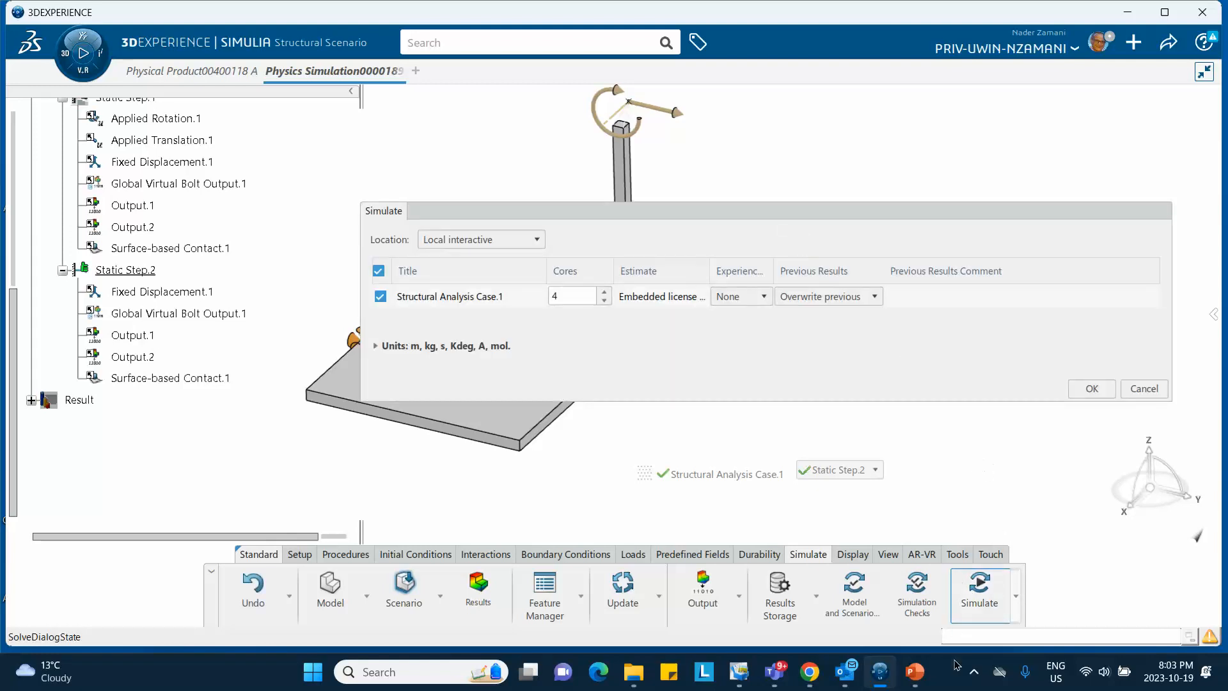
pyautogui.click(972, 673)
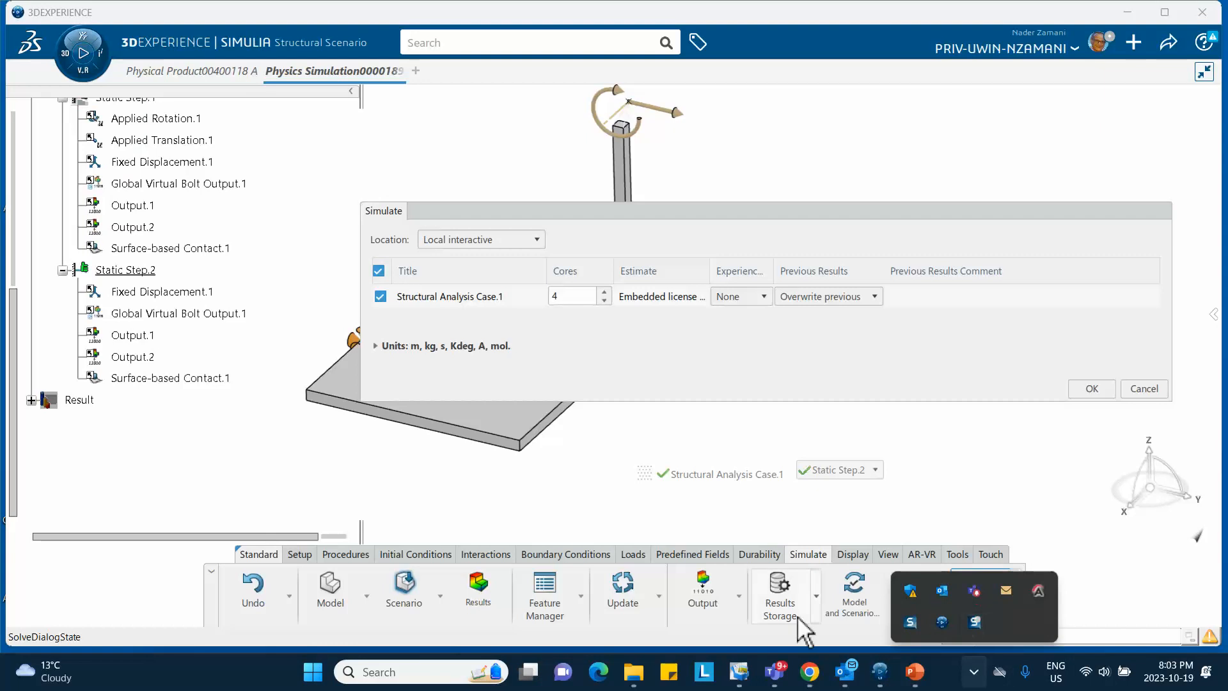
pyautogui.click(1088, 389)
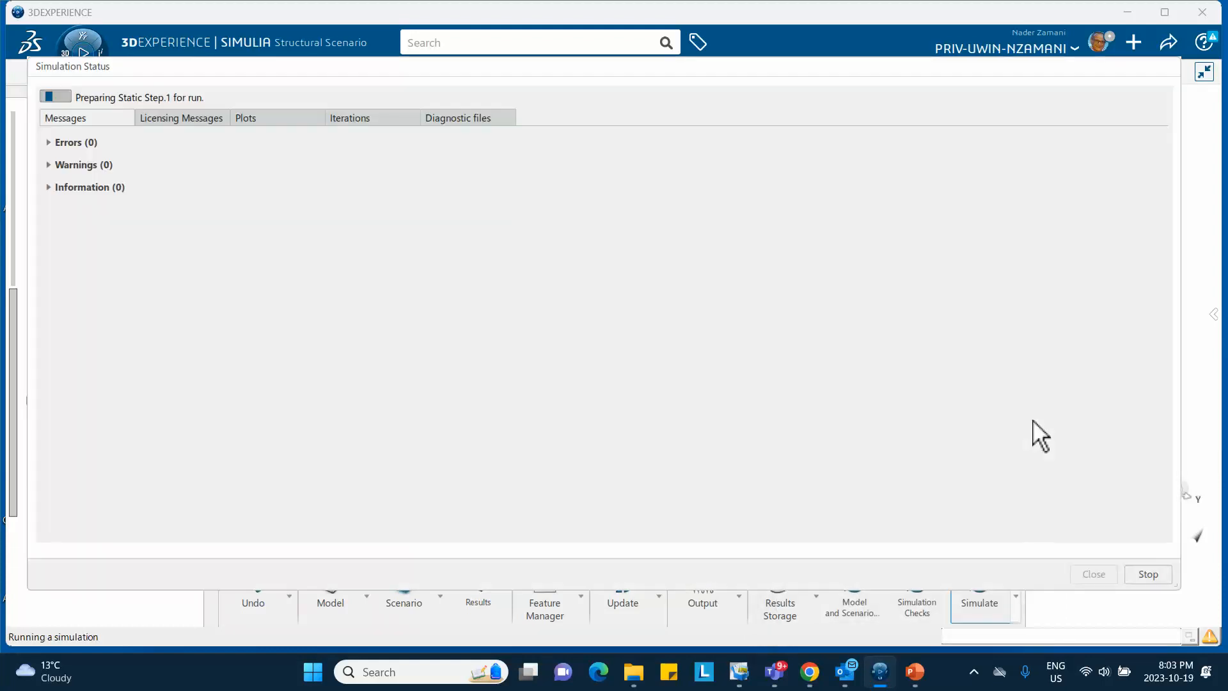
pyautogui.click(347, 119)
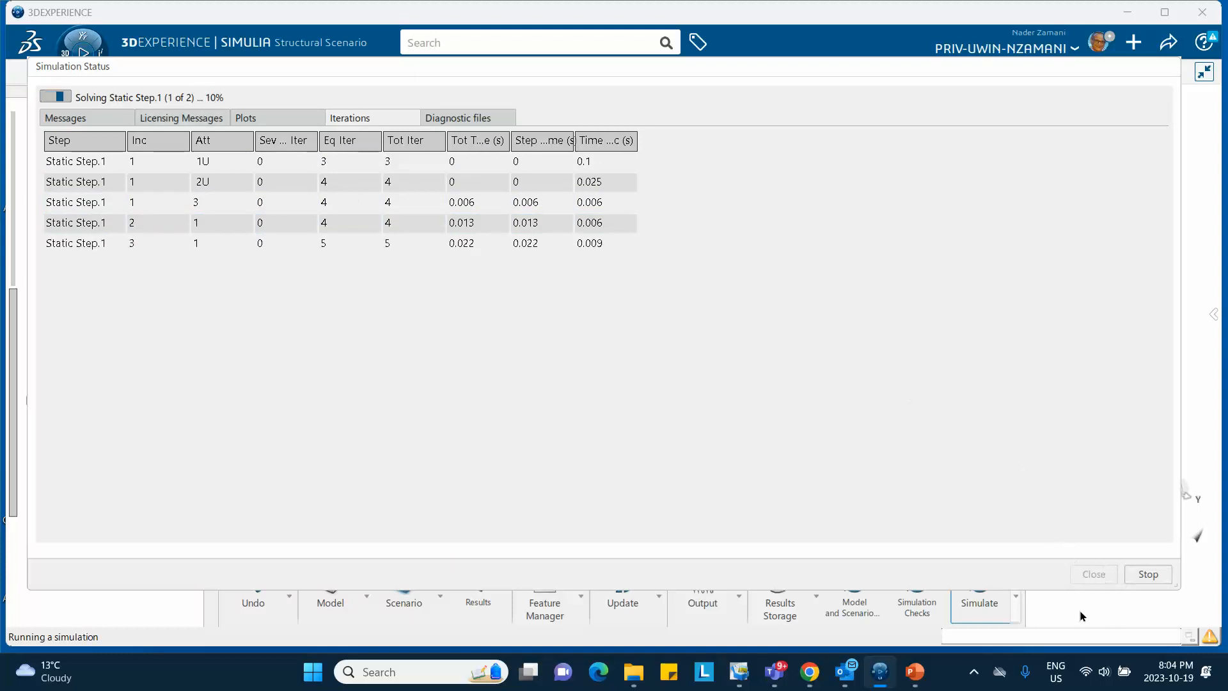
pyautogui.click(981, 675)
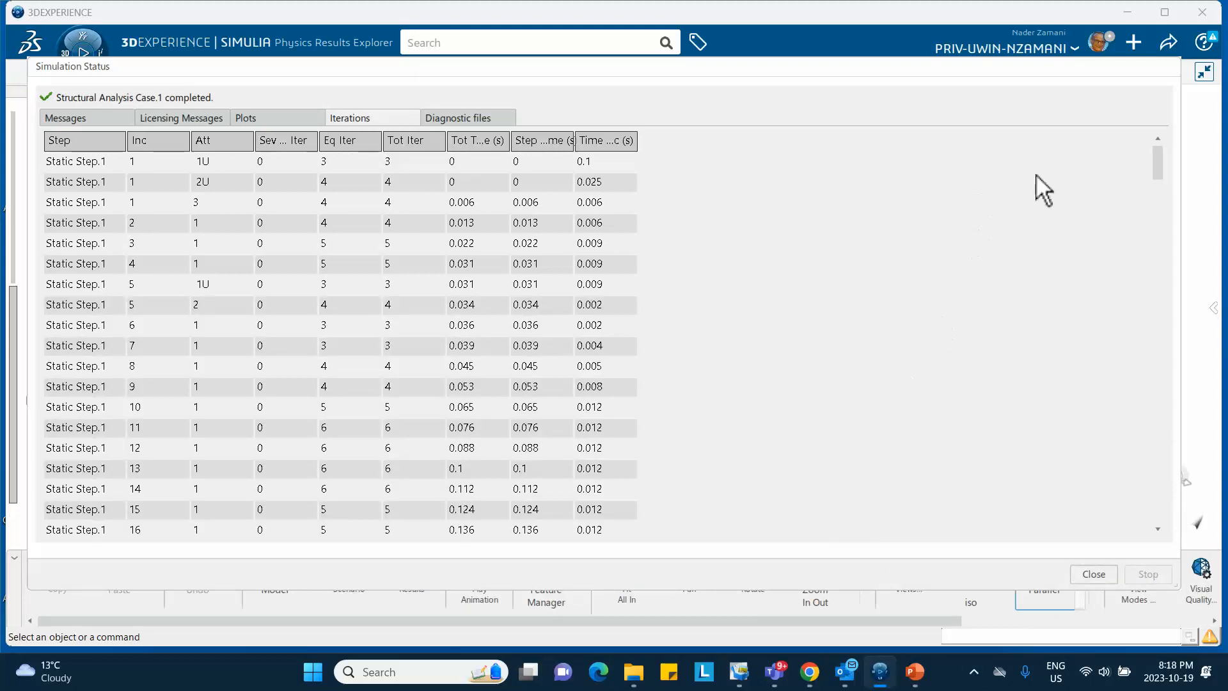
# Close the run report and arrange the Plots panel so the plate and column are visible
pyautogui.click(1094, 574)
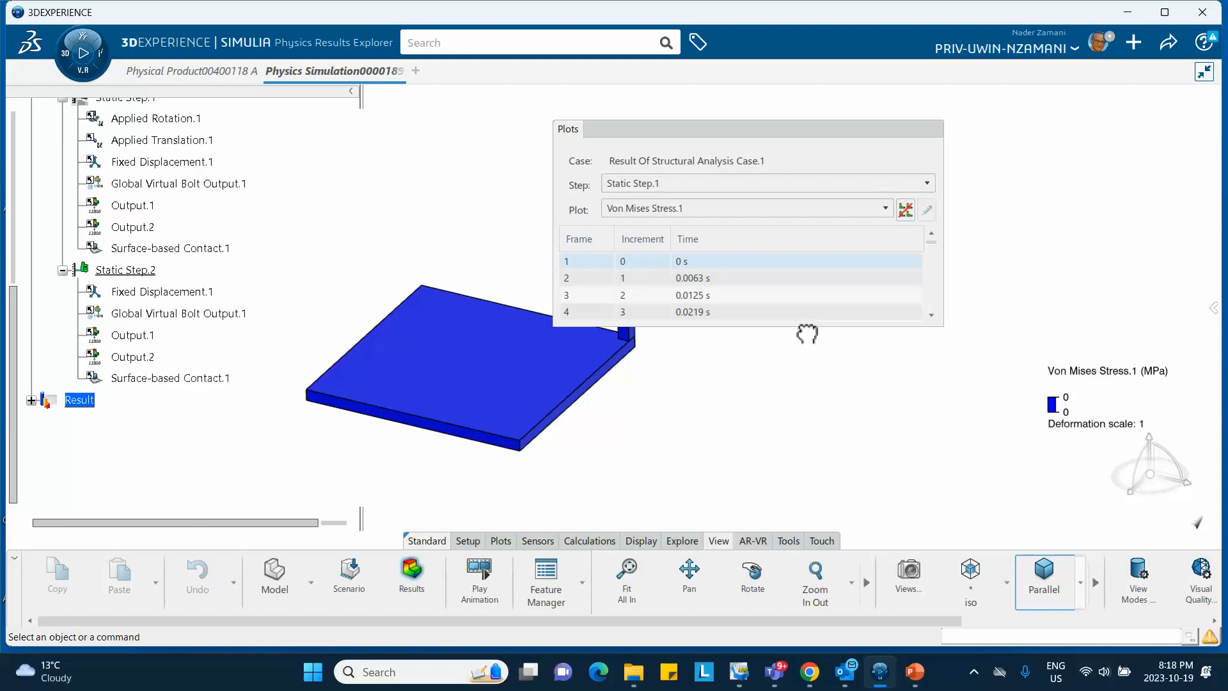
pyautogui.moveTo(808, 333); pyautogui.dragTo(792, 455)
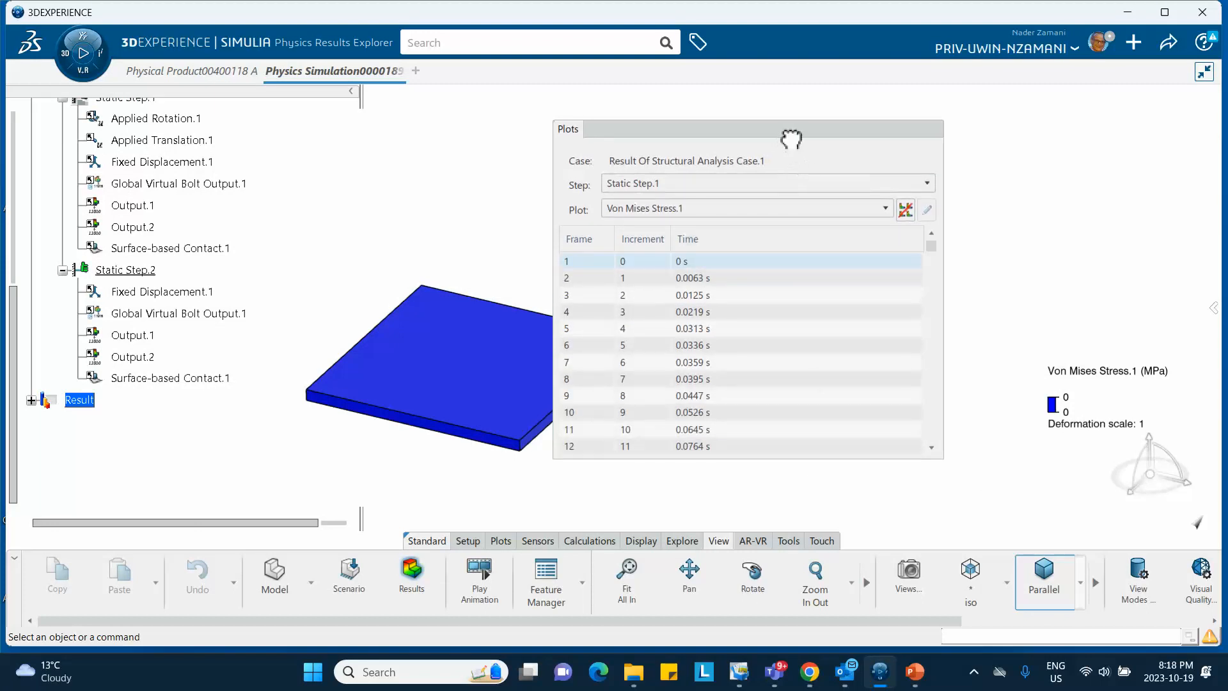
pyautogui.moveTo(792, 138); pyautogui.dragTo(883, 133)
pyautogui.moveTo(568, 183); pyautogui.dragTo(494, 200, button='middle')
pyautogui.moveTo(787, 137); pyautogui.dragTo(760, 139)
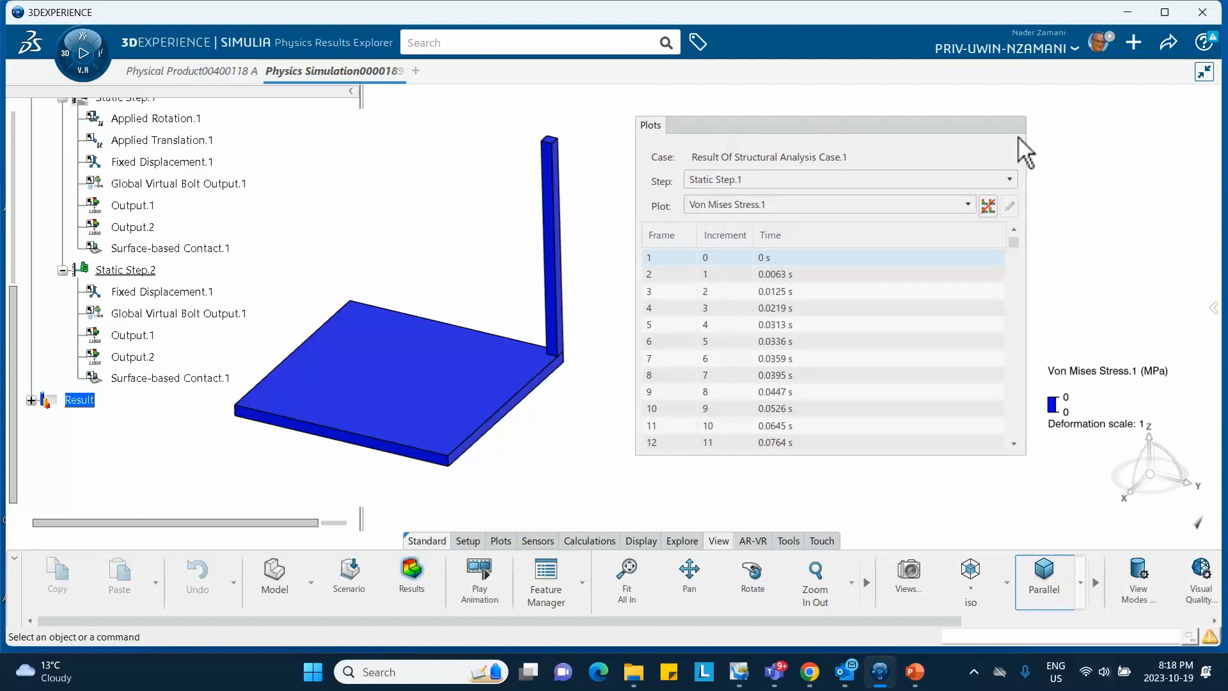
pyautogui.moveTo(891, 128); pyautogui.dragTo(867, 118)
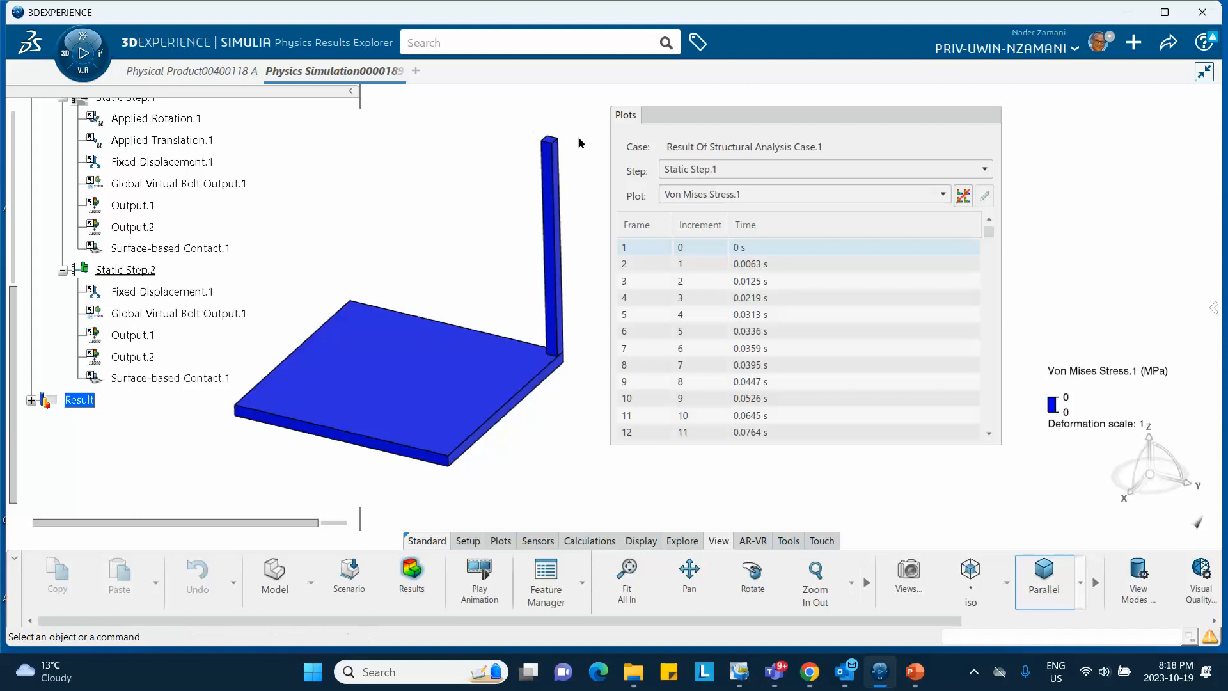
# Step through the Von Mises frames to Static Step.1's final 1 s frame, peaking at 432 MPa
pyautogui.click(736, 265)
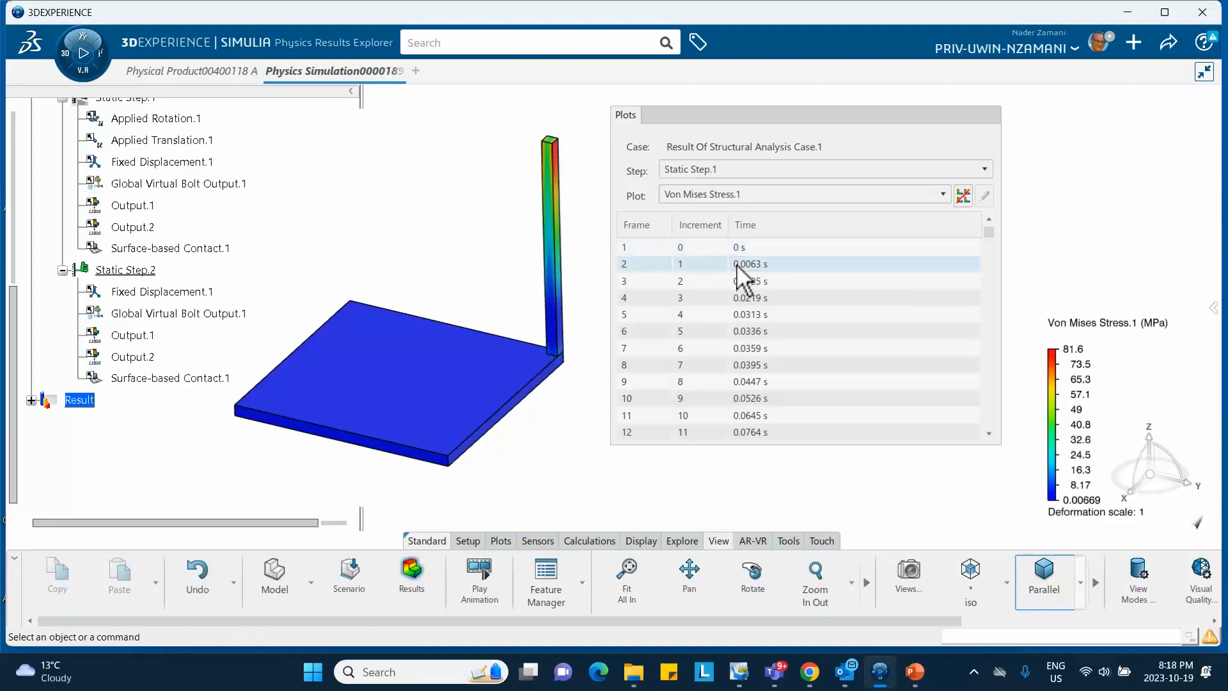
pyautogui.click(743, 280)
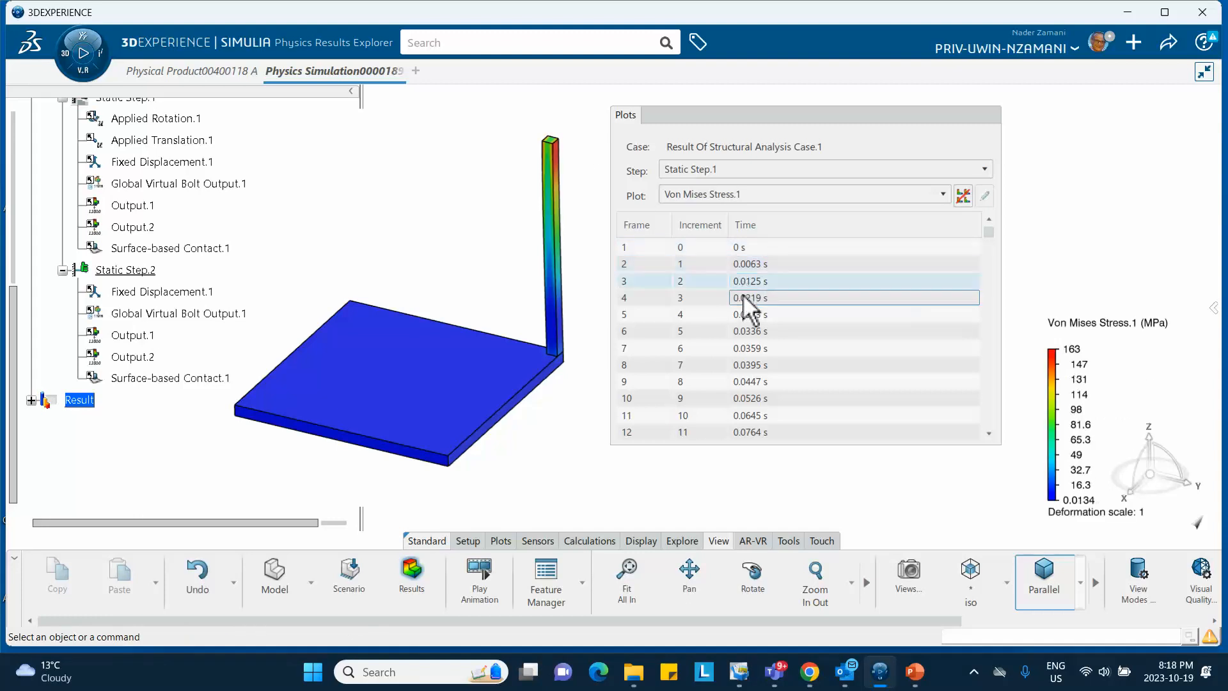
pyautogui.click(743, 297)
pyautogui.click(745, 314)
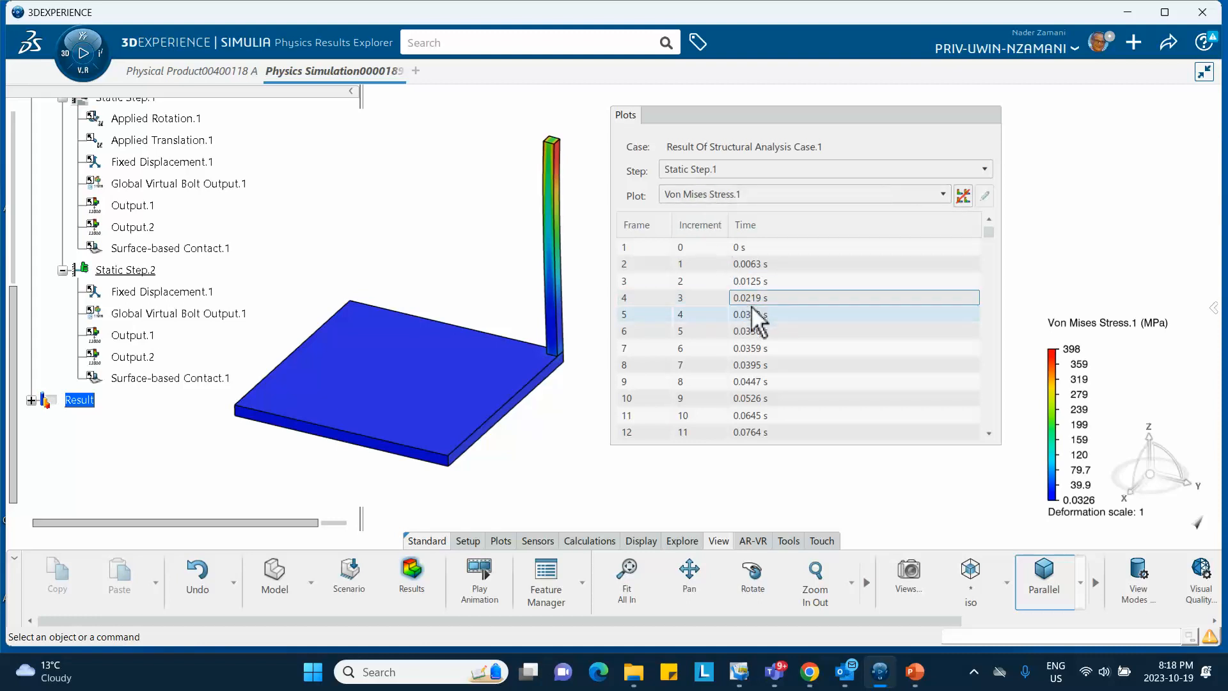
pyautogui.scroll(-2, 753, 317)
pyautogui.click(755, 331)
pyautogui.click(754, 364)
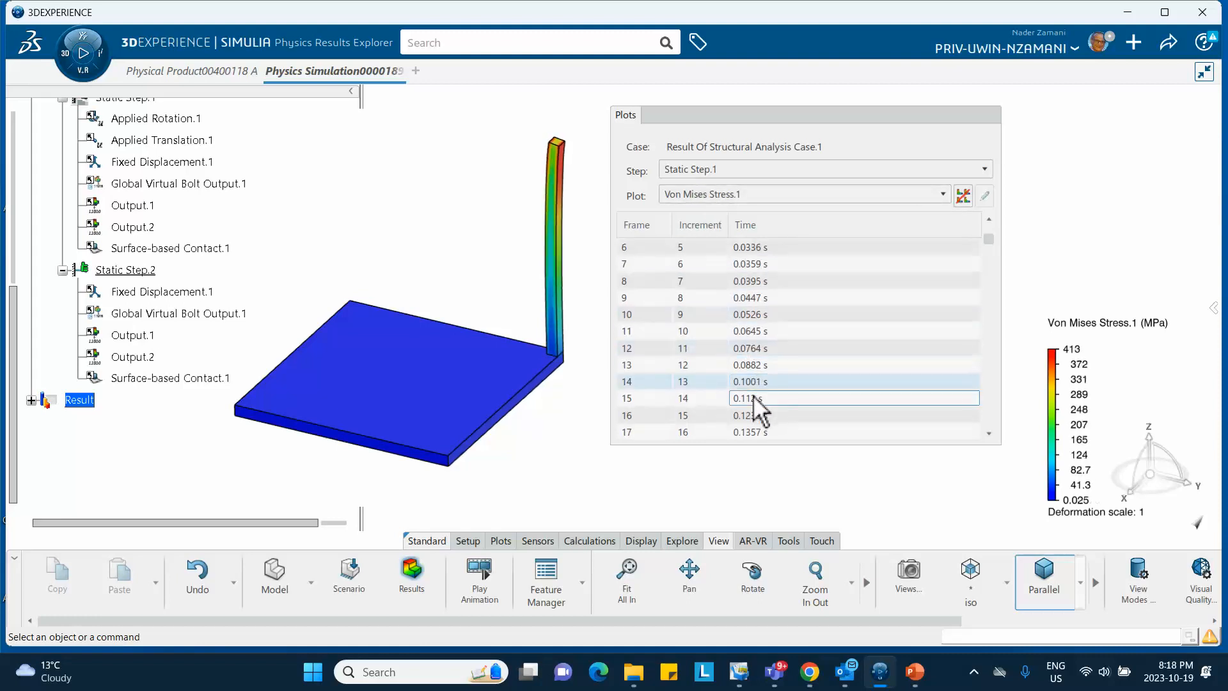
pyautogui.click(755, 396)
pyautogui.scroll(-9, 758, 361)
pyautogui.scroll(-17, 757, 361)
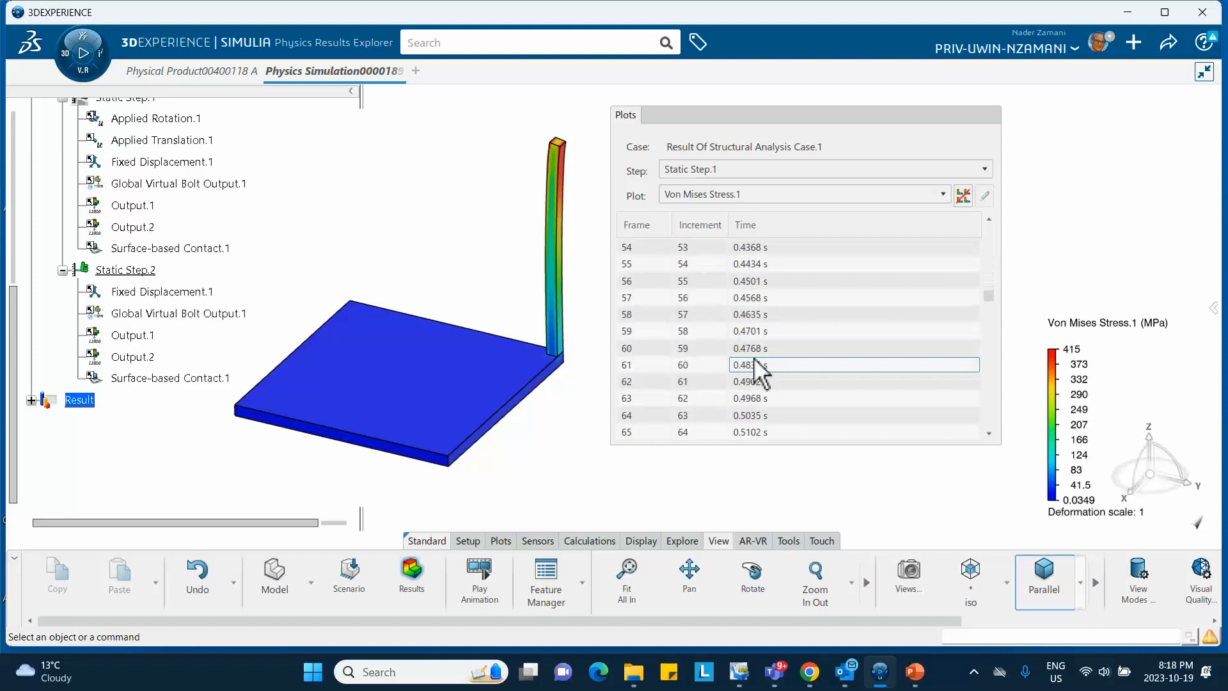
pyautogui.scroll(-3, 754, 362)
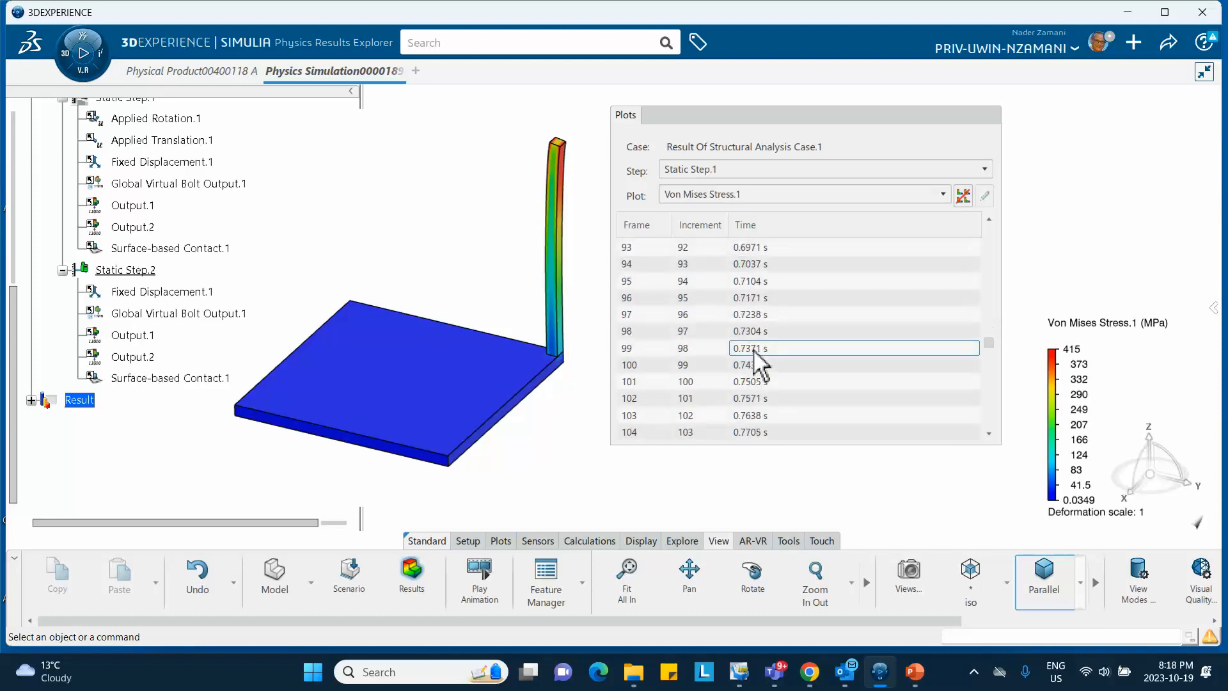
pyautogui.scroll(-12, 756, 362)
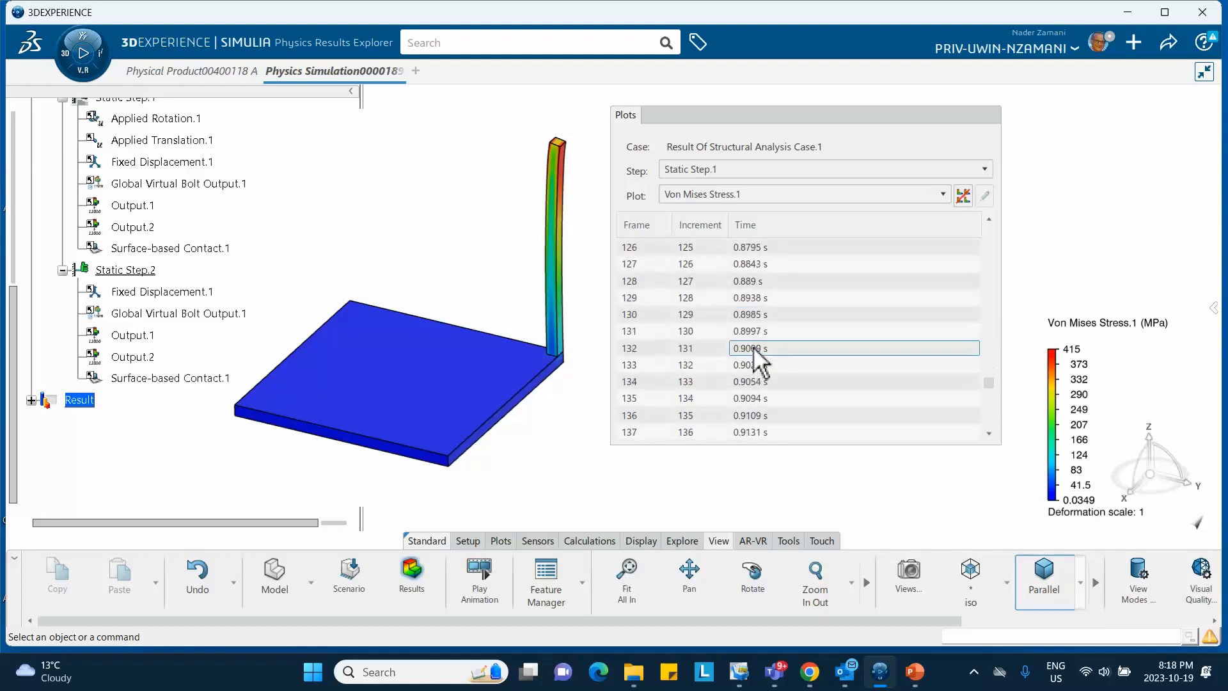
pyautogui.scroll(-9, 757, 362)
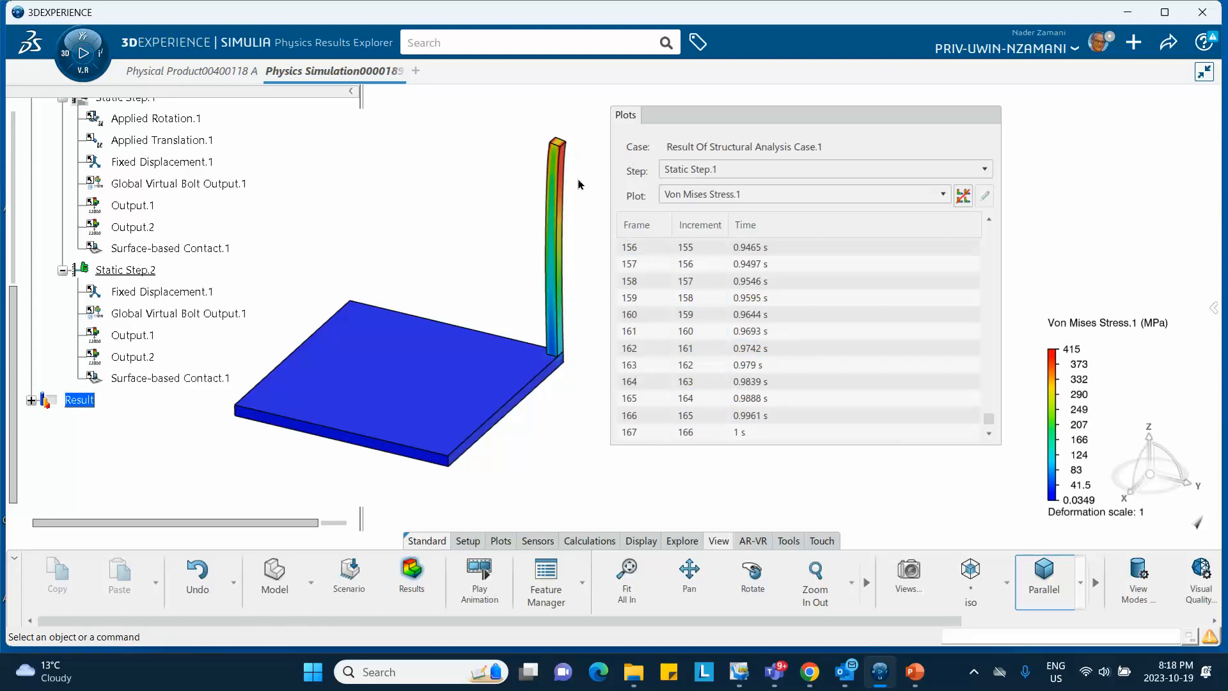
pyautogui.click(747, 433)
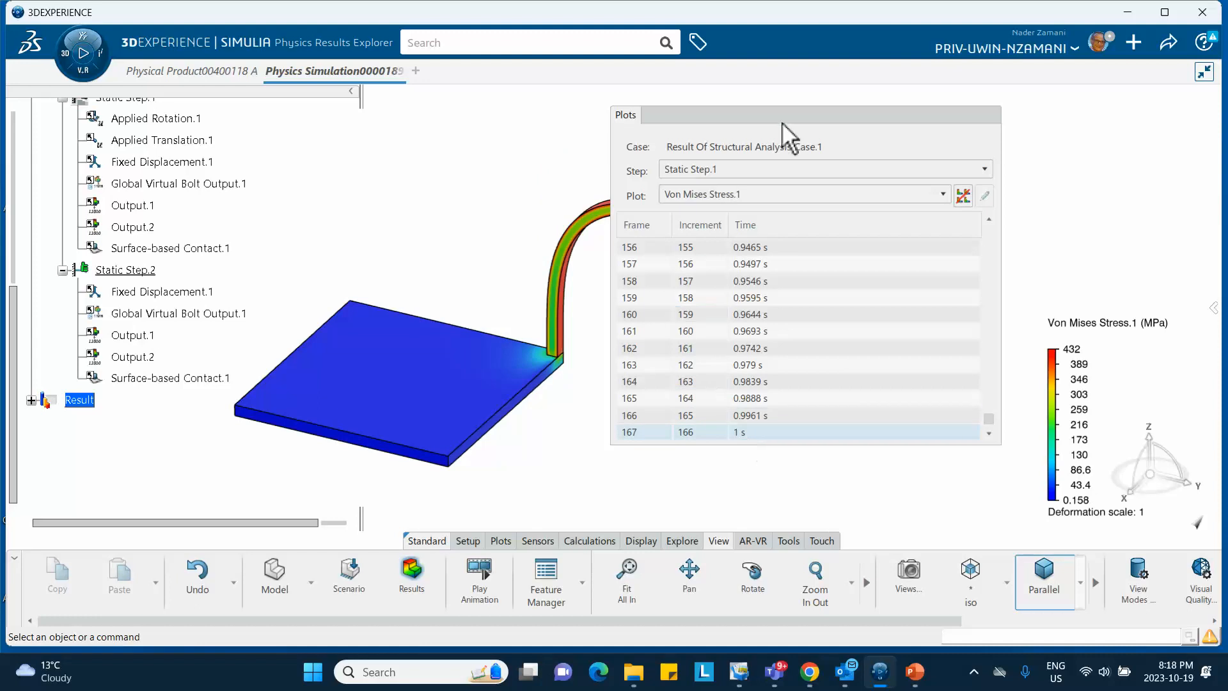
pyautogui.moveTo(783, 123); pyautogui.dragTo(814, 115)
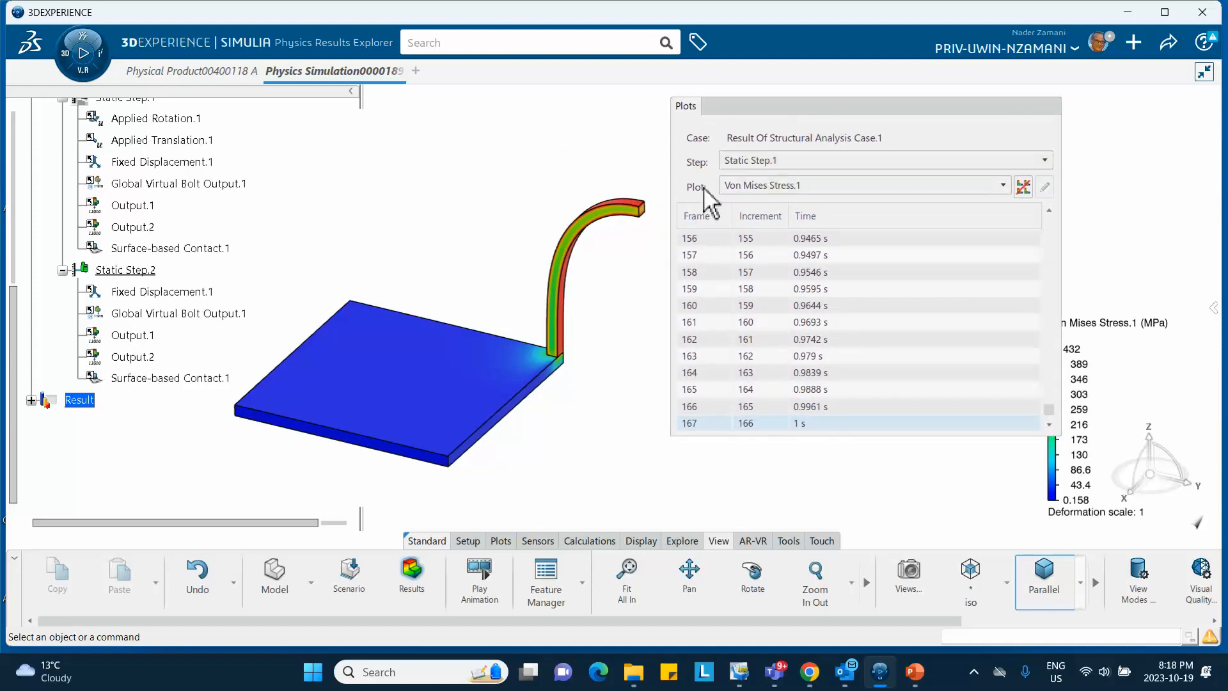
pyautogui.click(769, 163)
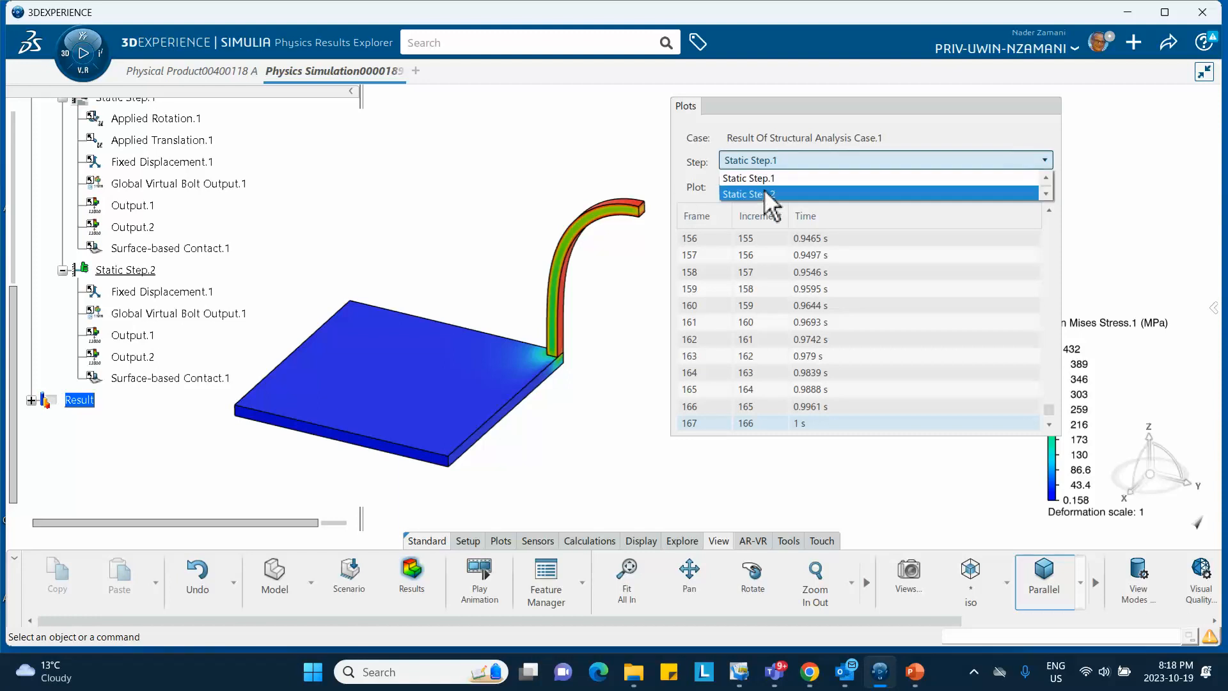
pyautogui.click(768, 194)
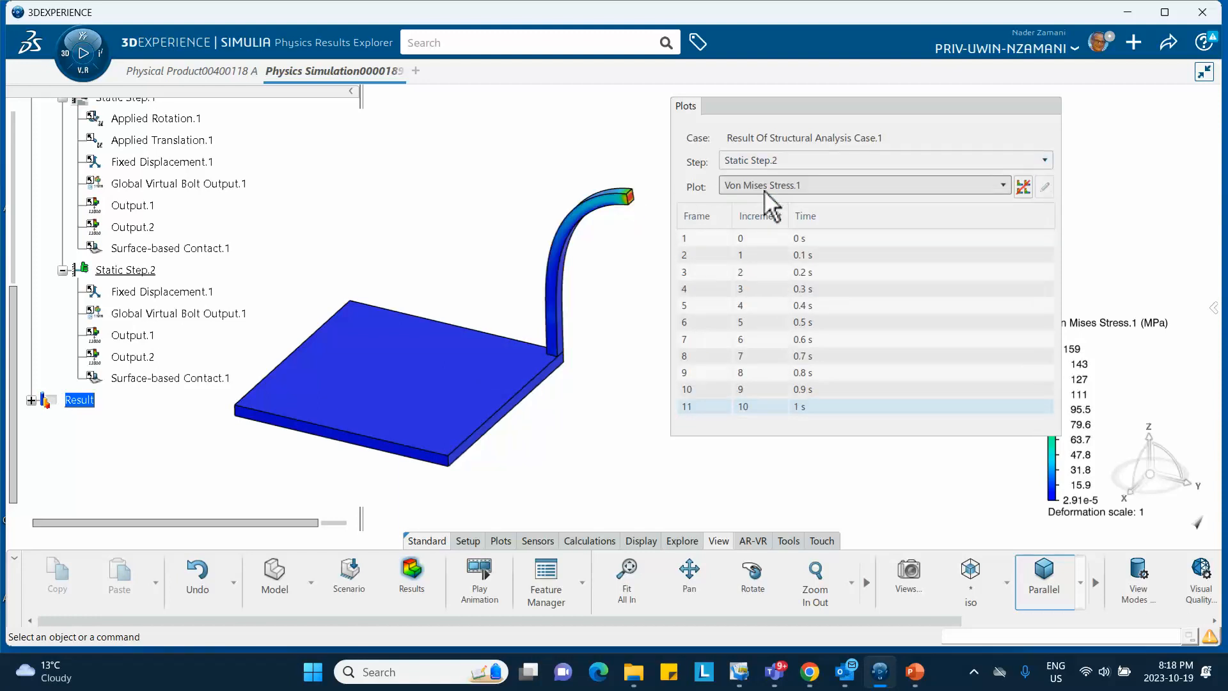
pyautogui.click(827, 239)
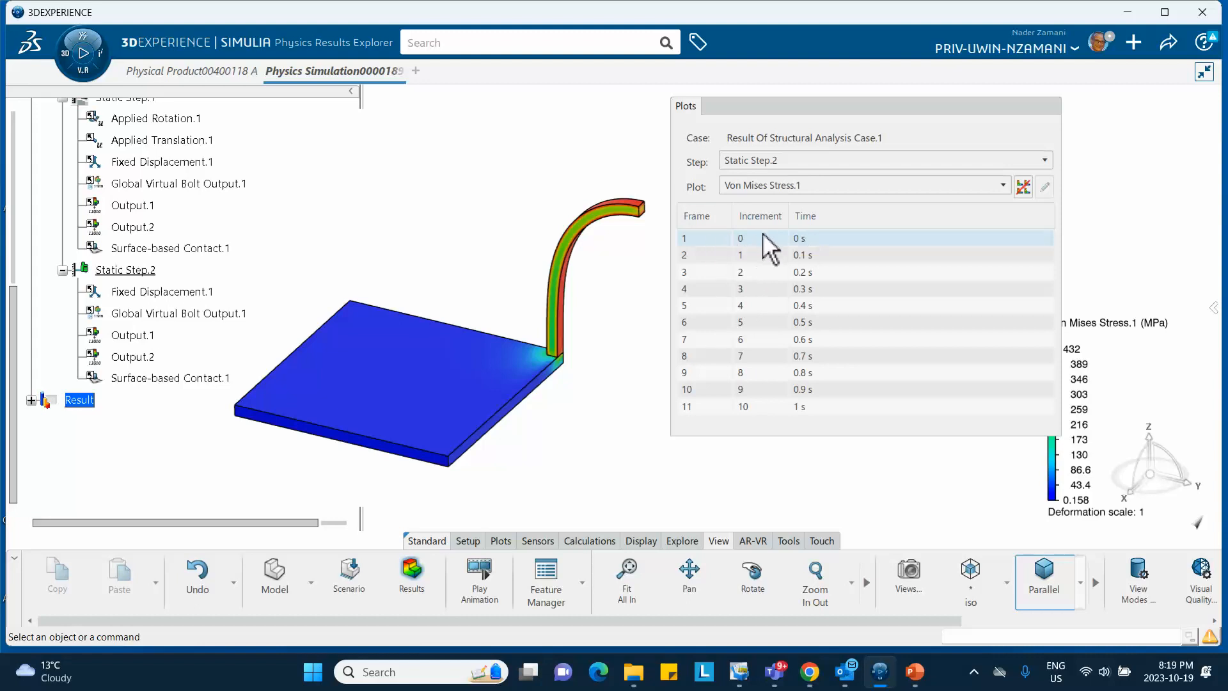
pyautogui.click(765, 256)
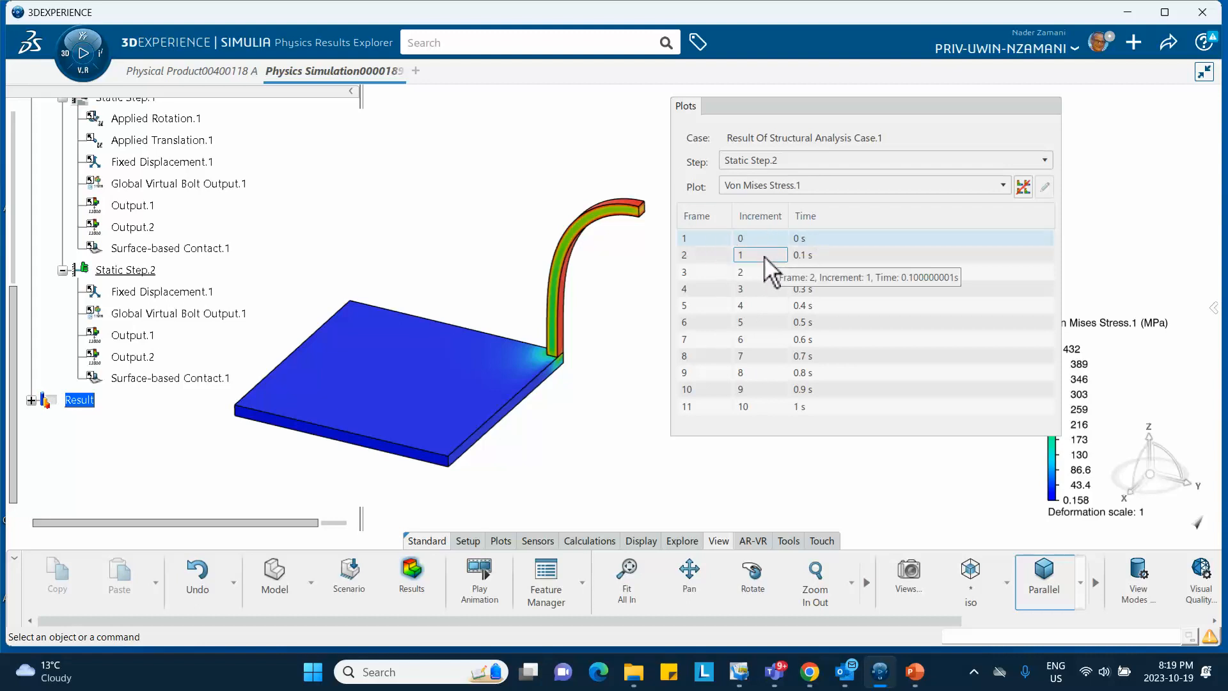
pyautogui.click(768, 272)
pyautogui.click(771, 289)
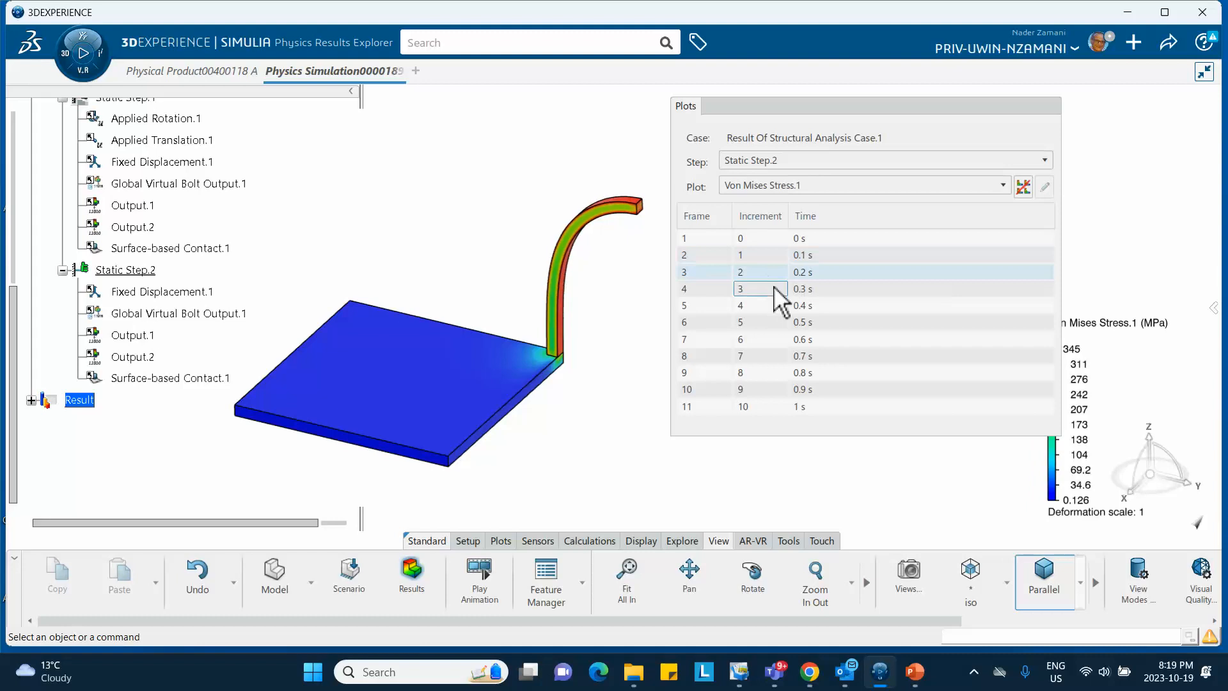
pyautogui.click(775, 305)
pyautogui.click(785, 322)
pyautogui.click(789, 339)
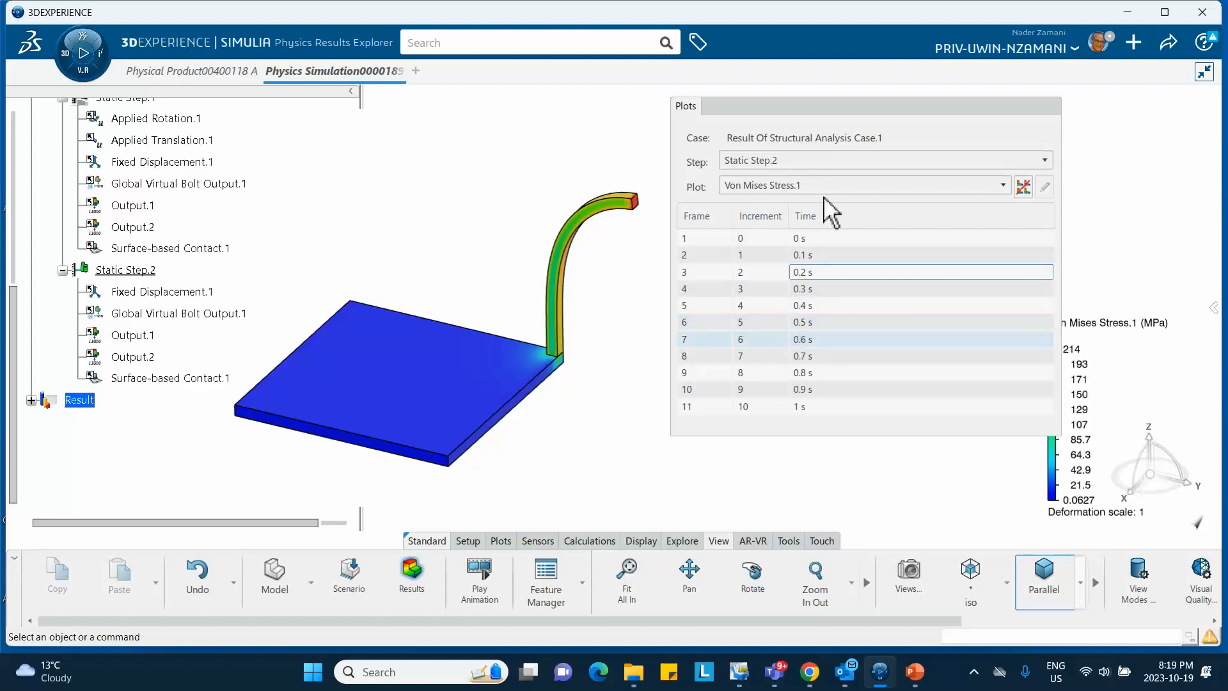
pyautogui.moveTo(853, 118); pyautogui.dragTo(822, 126)
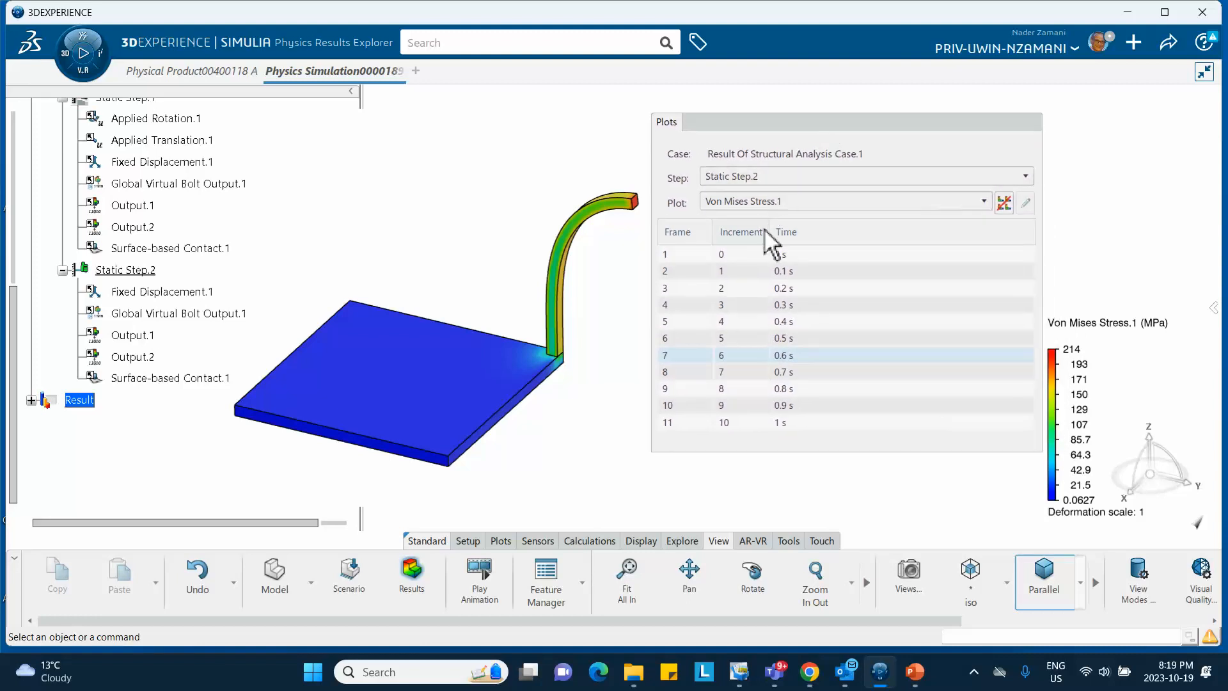
pyautogui.click(788, 306)
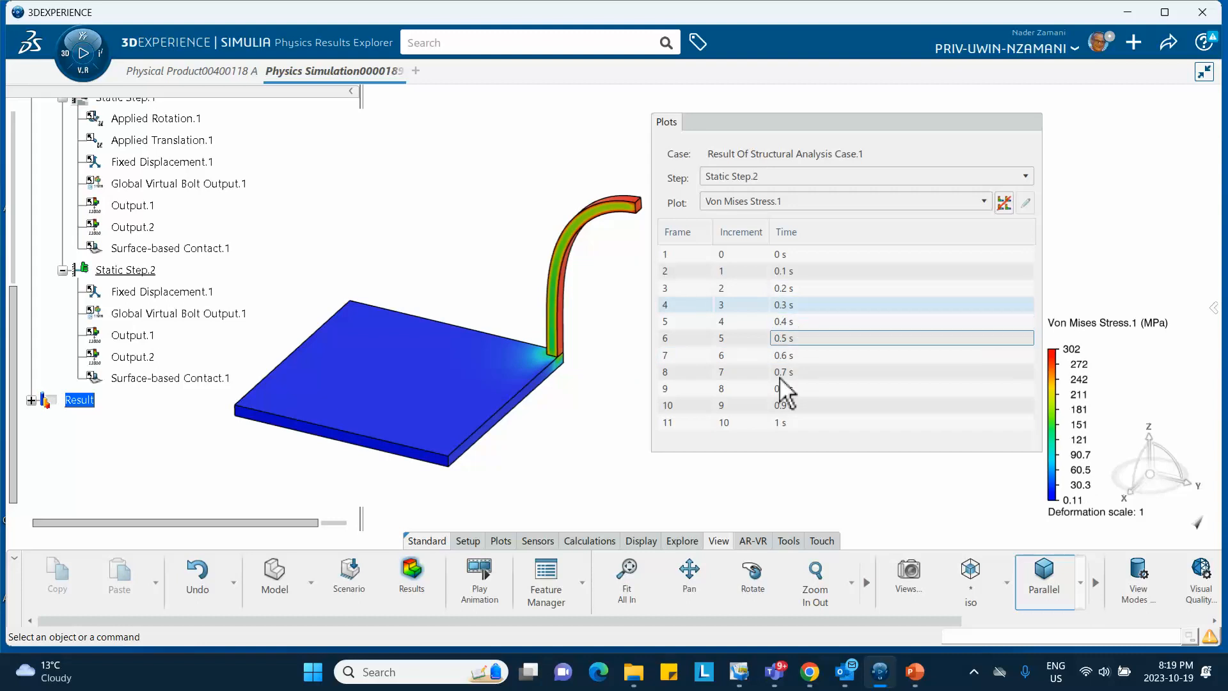
pyautogui.click(788, 406)
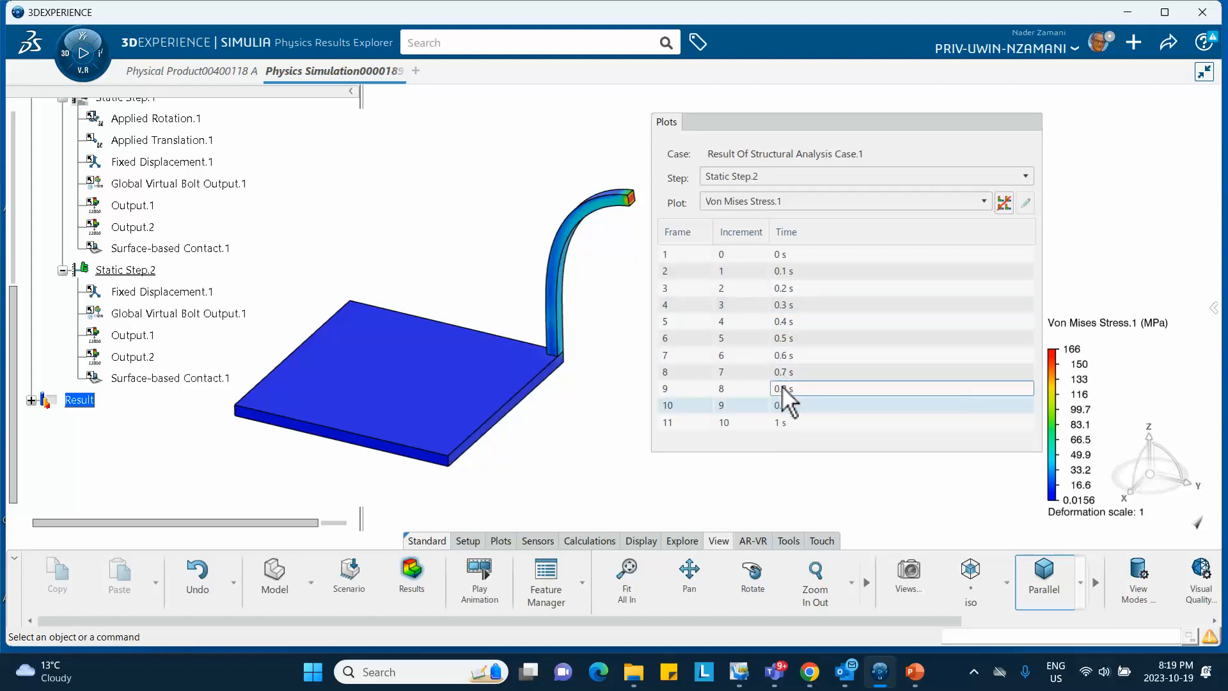
pyautogui.click(774, 422)
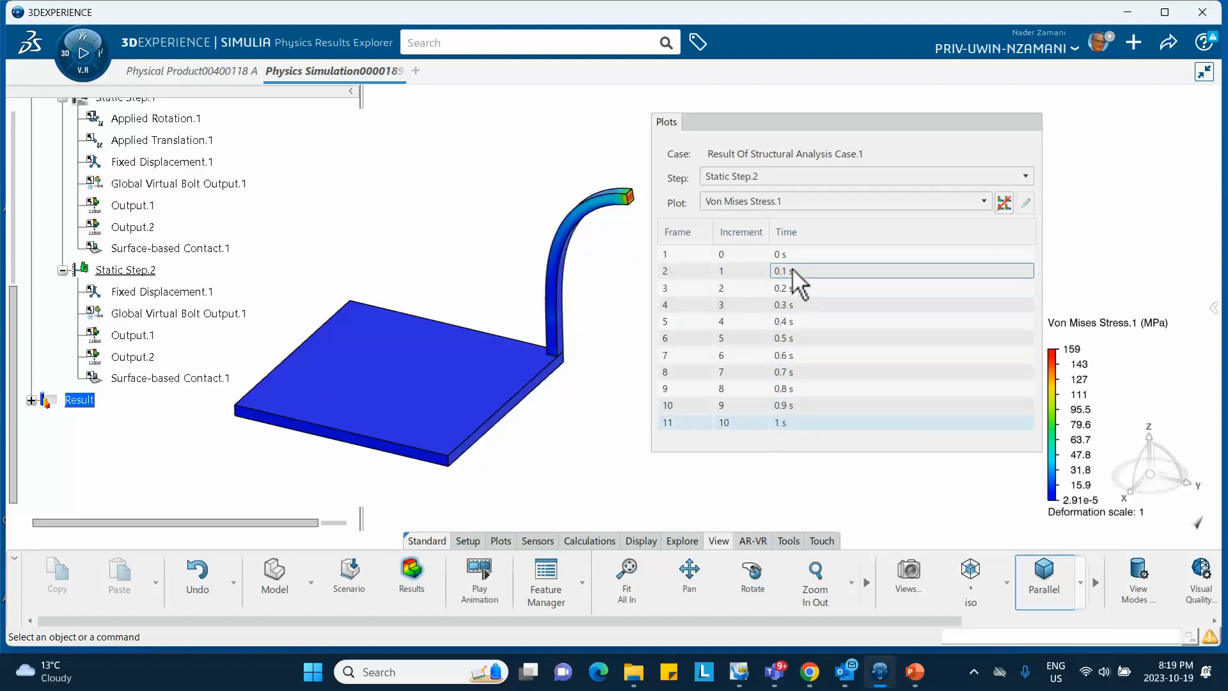
pyautogui.moveTo(634, 198)
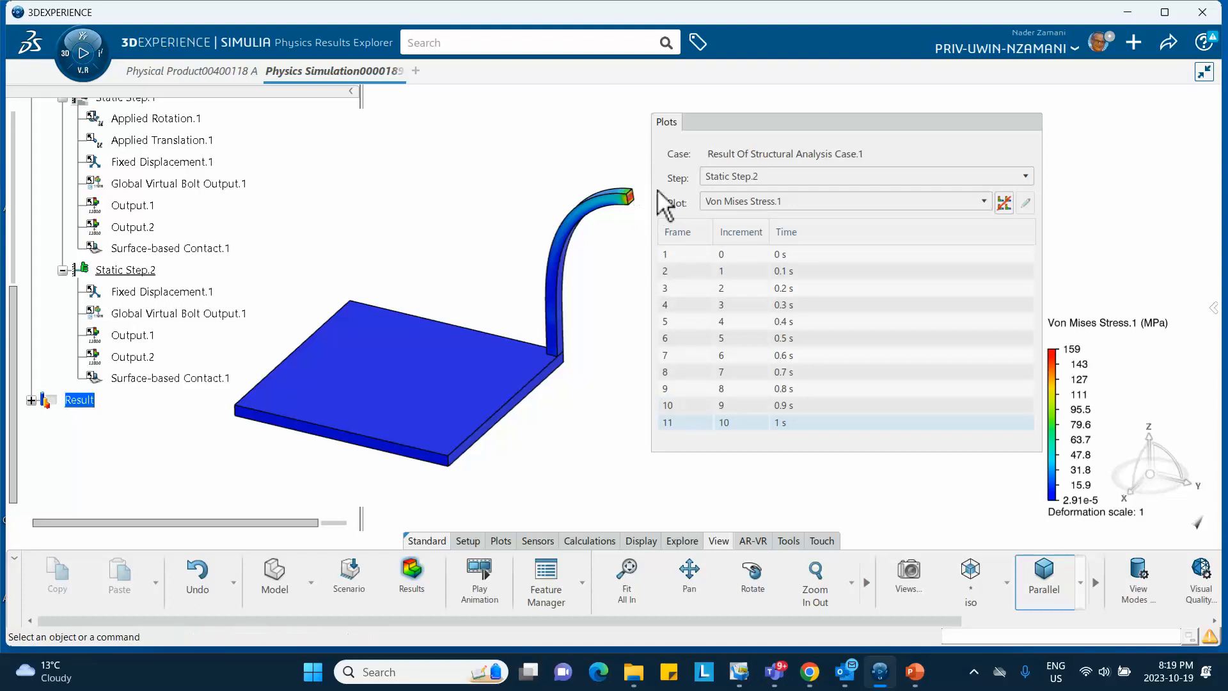
pyautogui.click(916, 672)
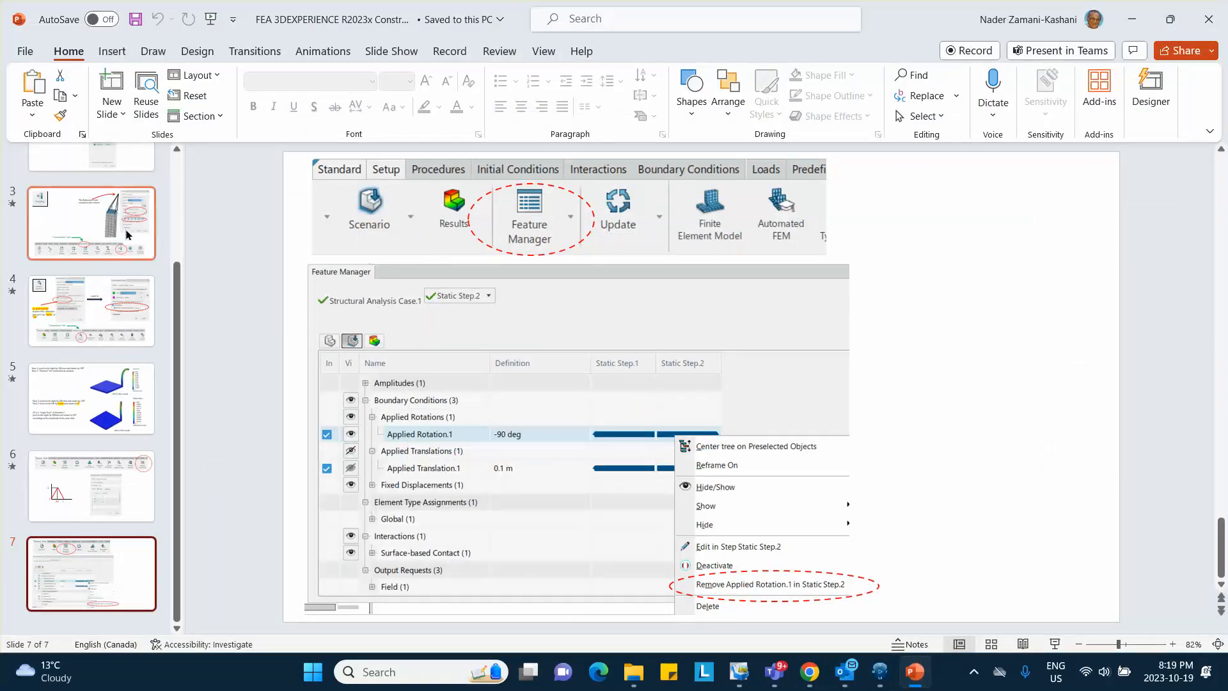
# Review the load and material specification on PowerPoint's title slide, then return to 3DEXPERIENCE
pyautogui.scroll(5, 99, 278)
pyautogui.click(88, 207)
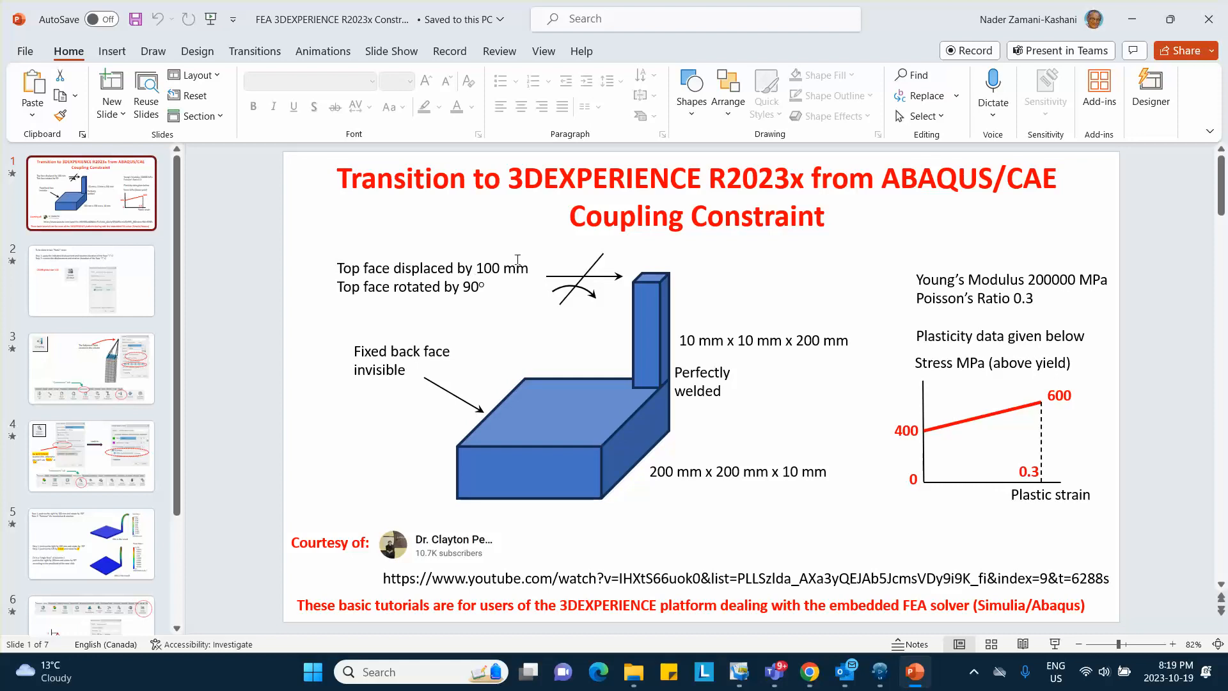
pyautogui.click(1132, 20)
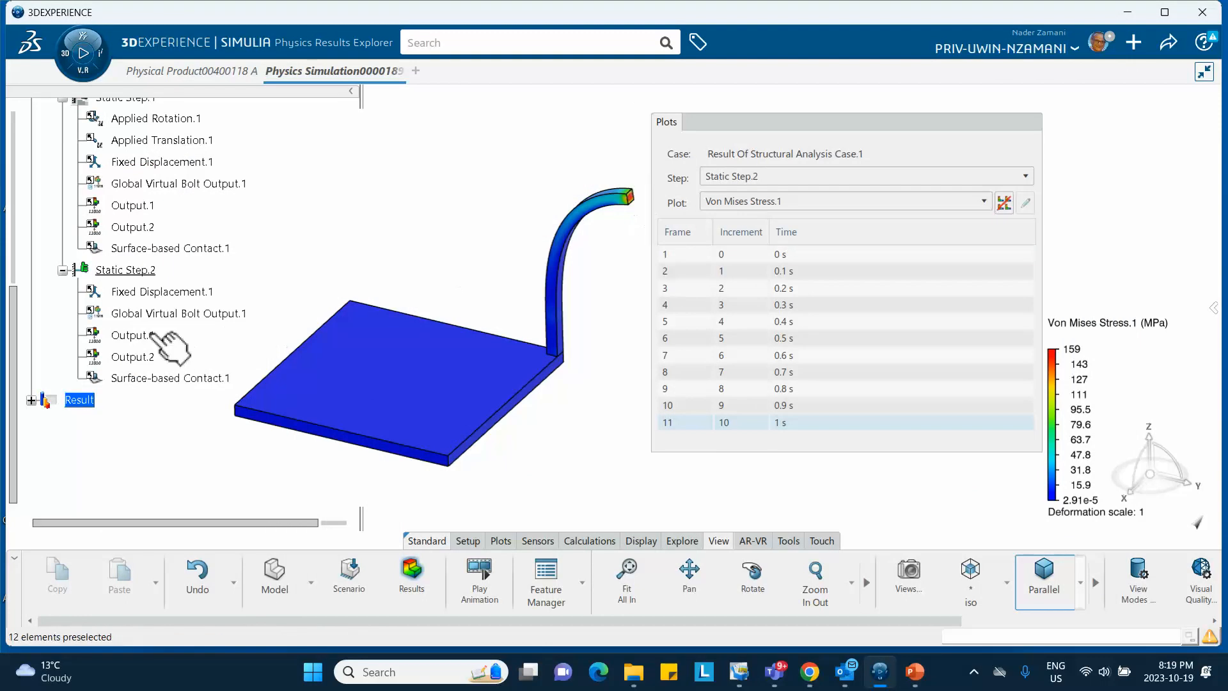
# Plot Displacement.1 for Static Step.2 at its final 1 s frame, peaking at 0.0849 m
pyautogui.click(765, 202)
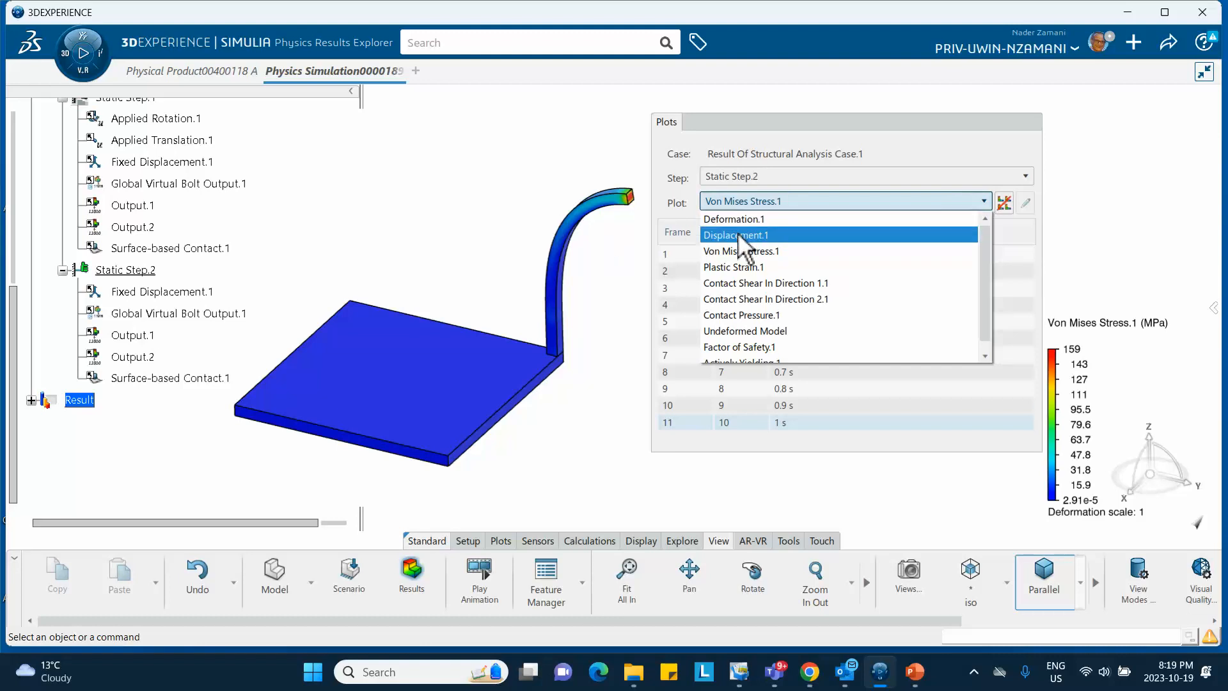
pyautogui.click(742, 236)
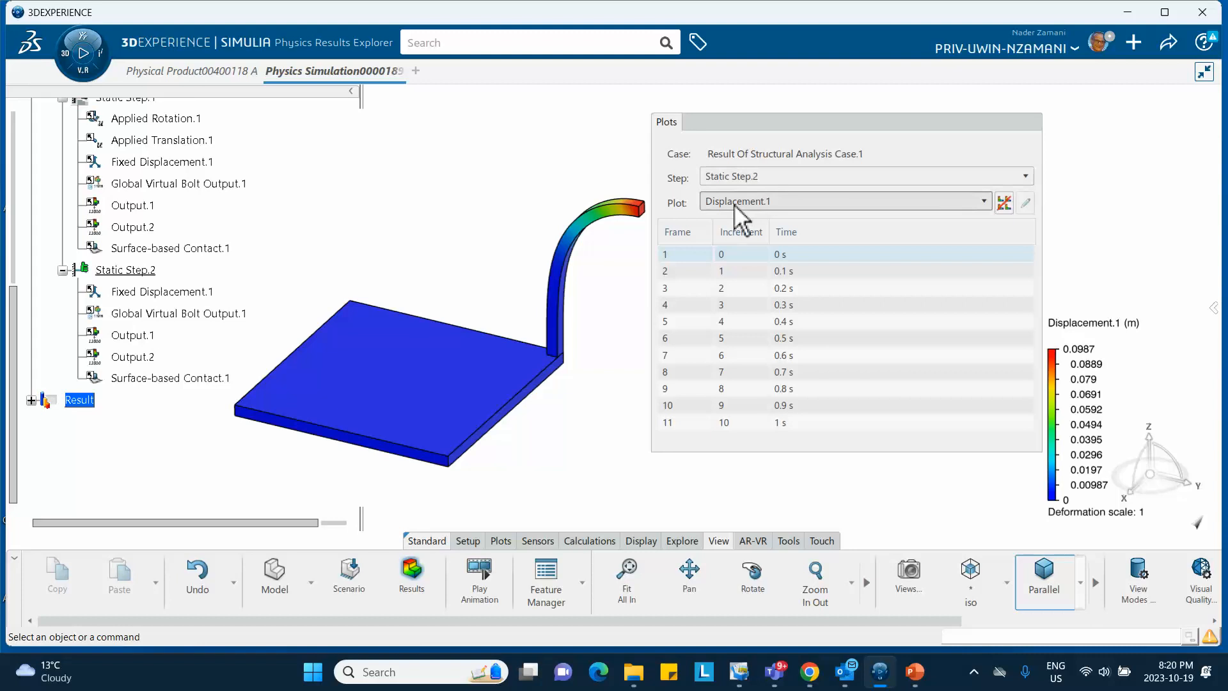
pyautogui.click(738, 176)
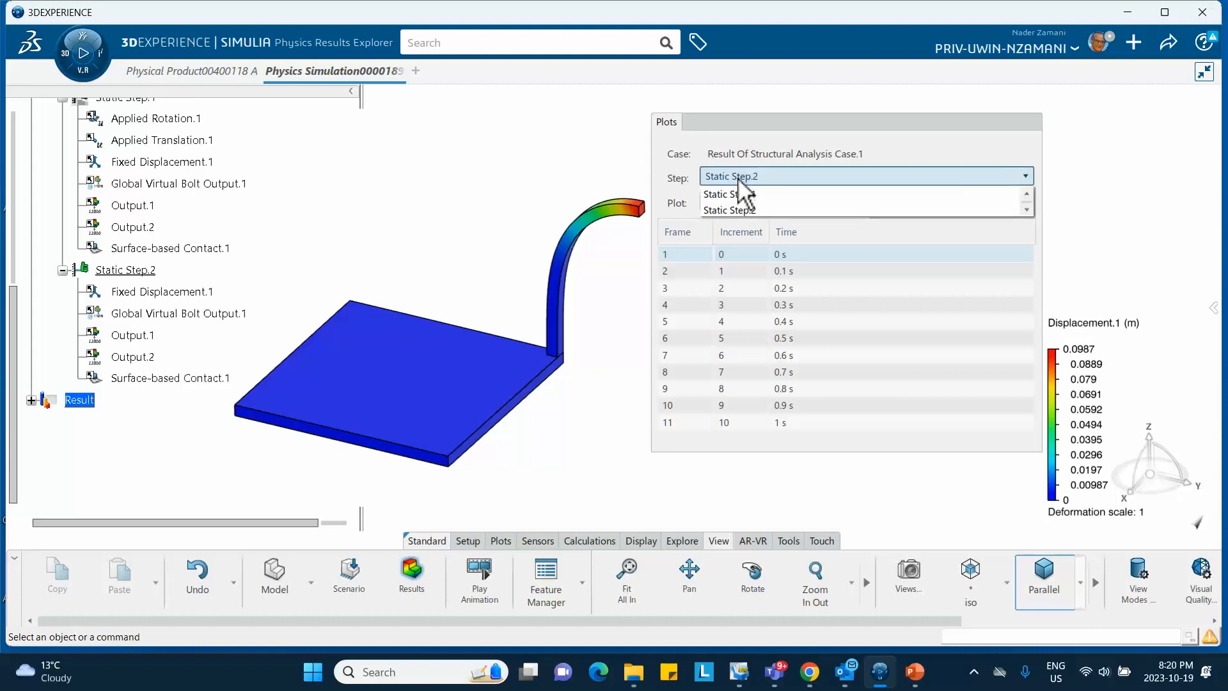
pyautogui.click(730, 209)
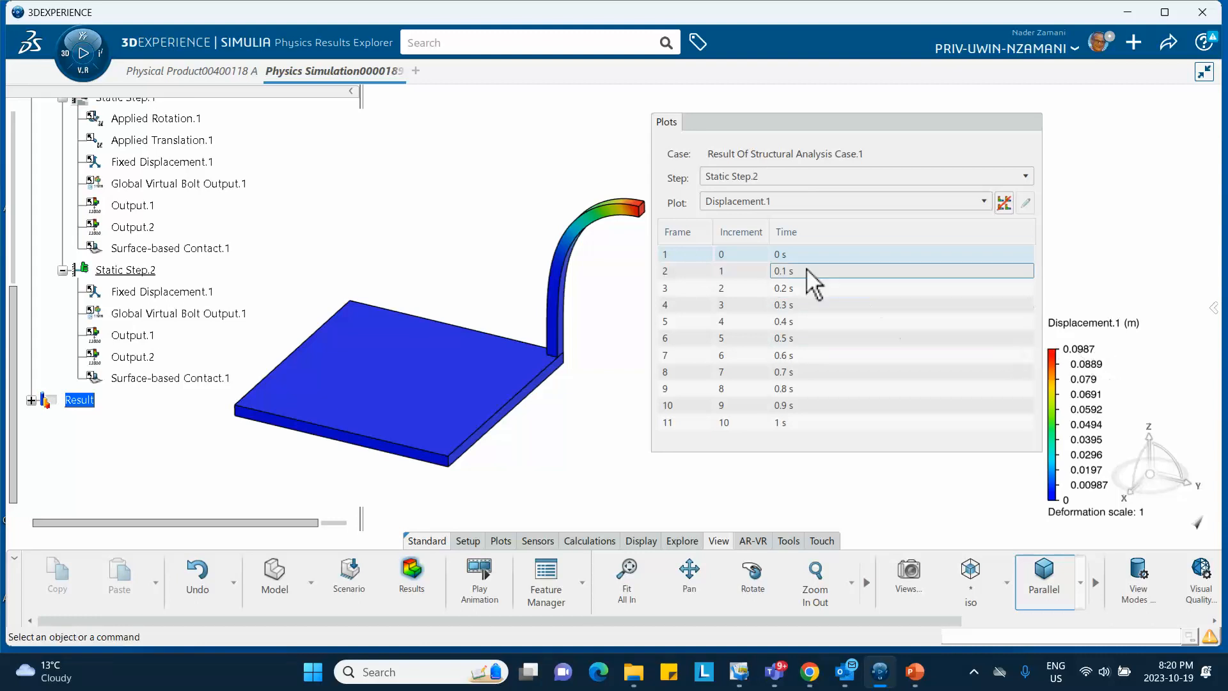
pyautogui.click(785, 423)
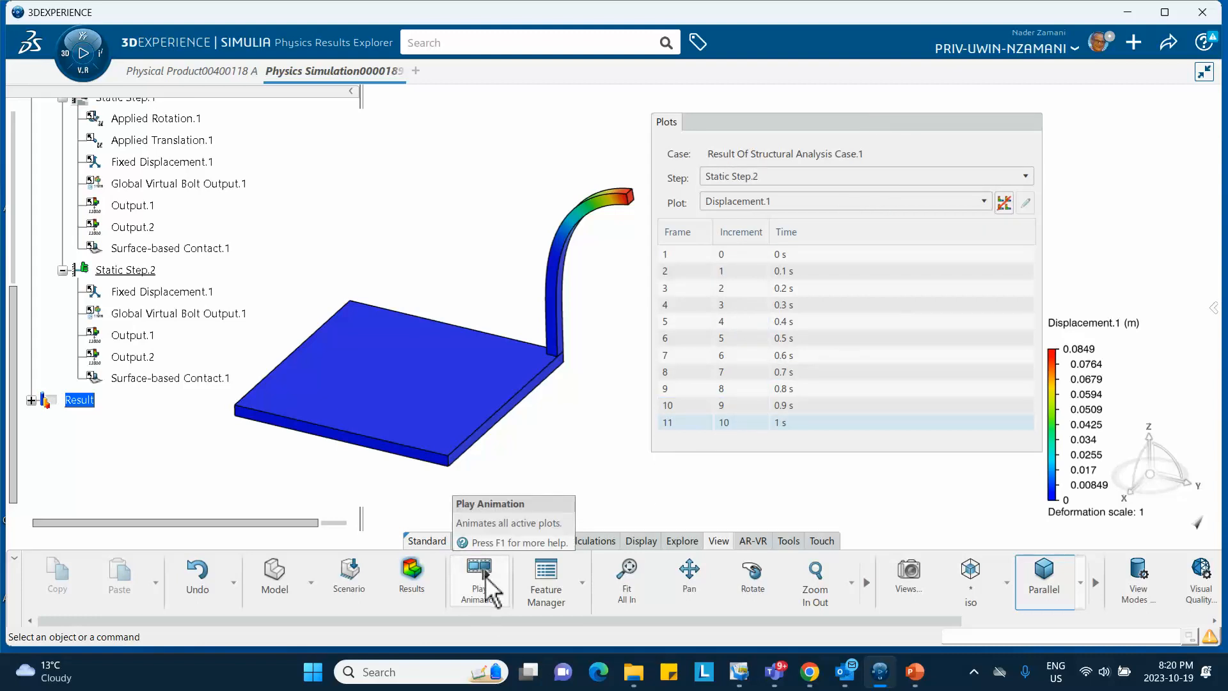
# Resize the Plots panel and animate Static Step.2's displacement
pyautogui.moveTo(918, 126); pyautogui.dragTo(876, 123)
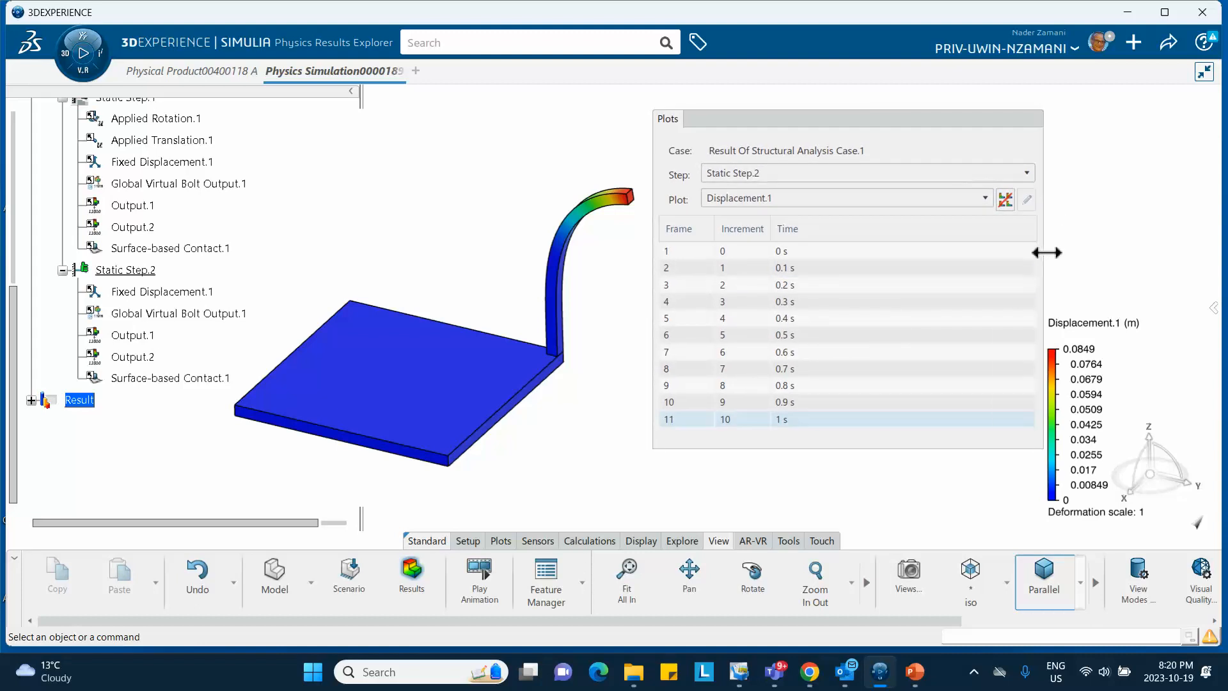
pyautogui.moveTo(1046, 253); pyautogui.dragTo(992, 266)
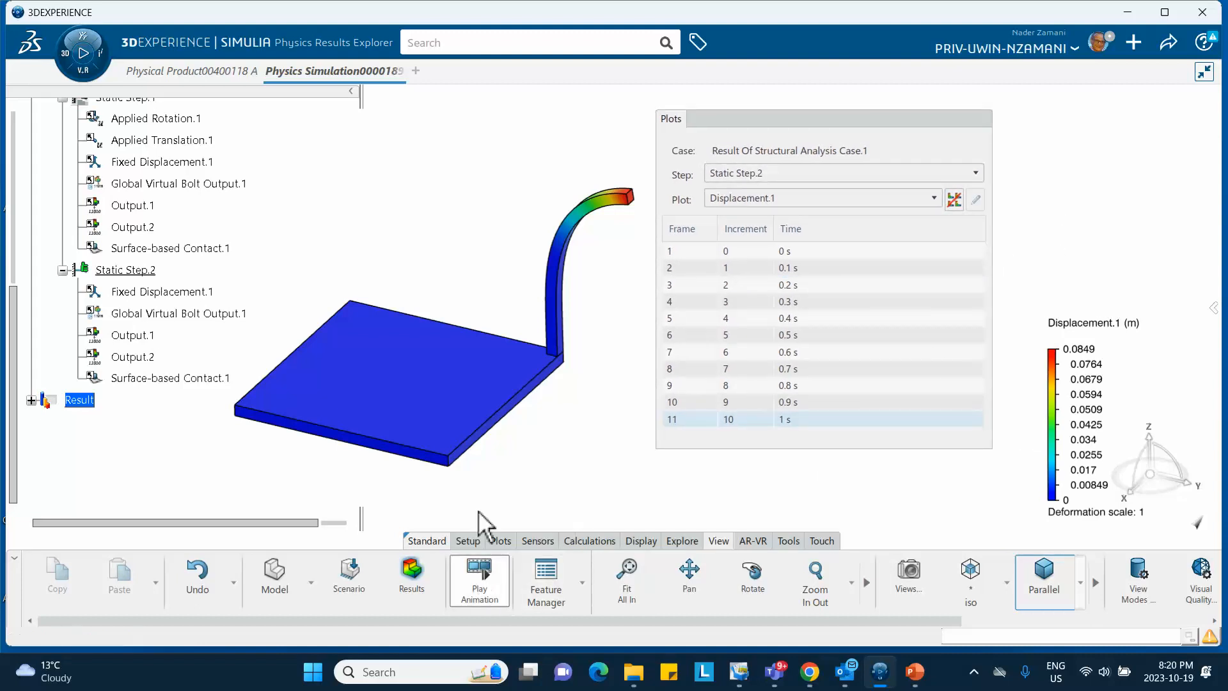
pyautogui.click(479, 578)
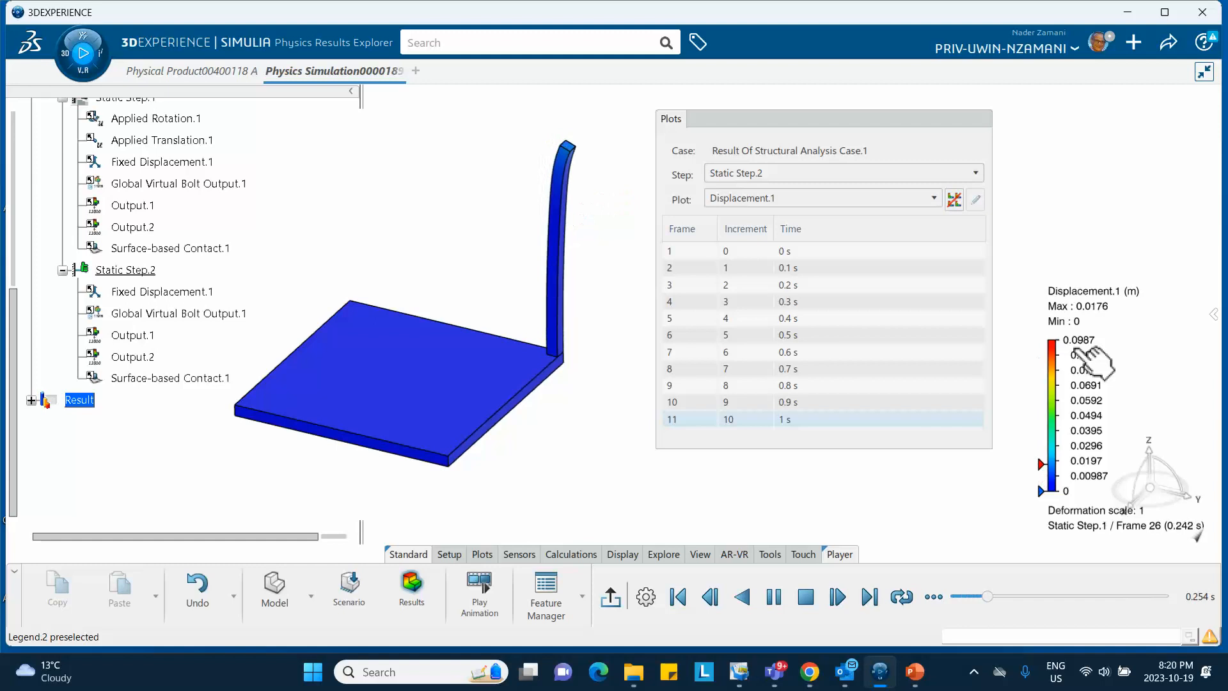
# Switch to Static Step.1 and animate its displacement, scaled to 0.0987 m
pyautogui.click(786, 177)
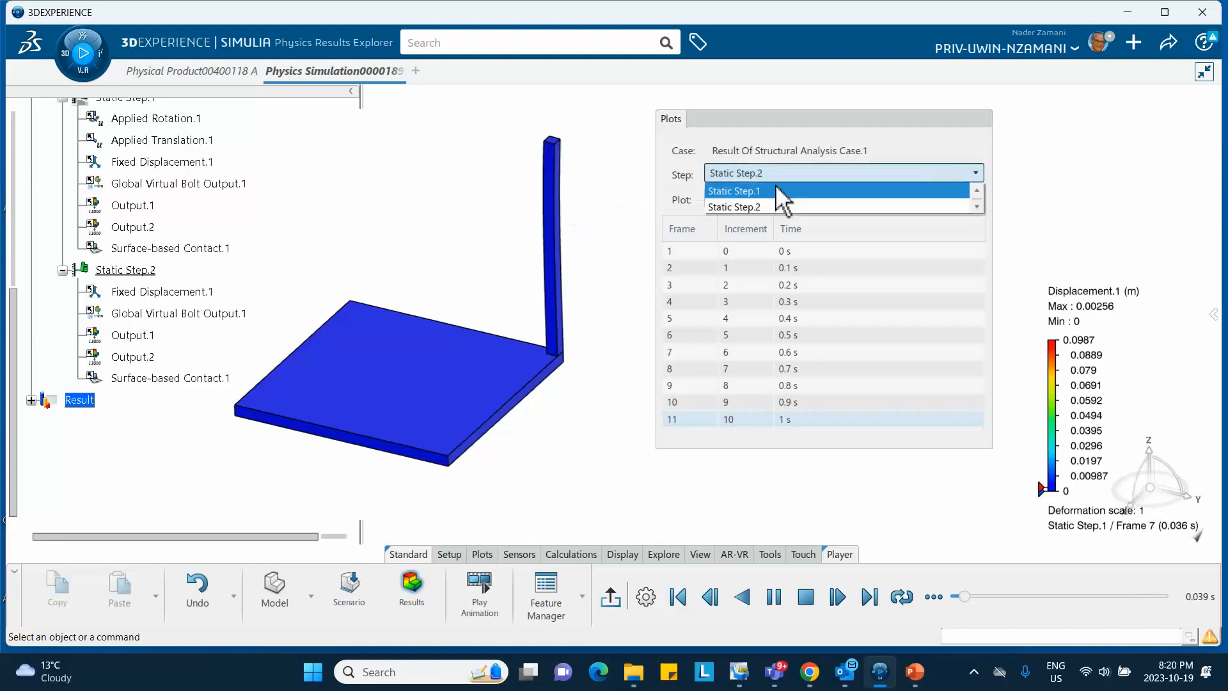
pyautogui.click(778, 190)
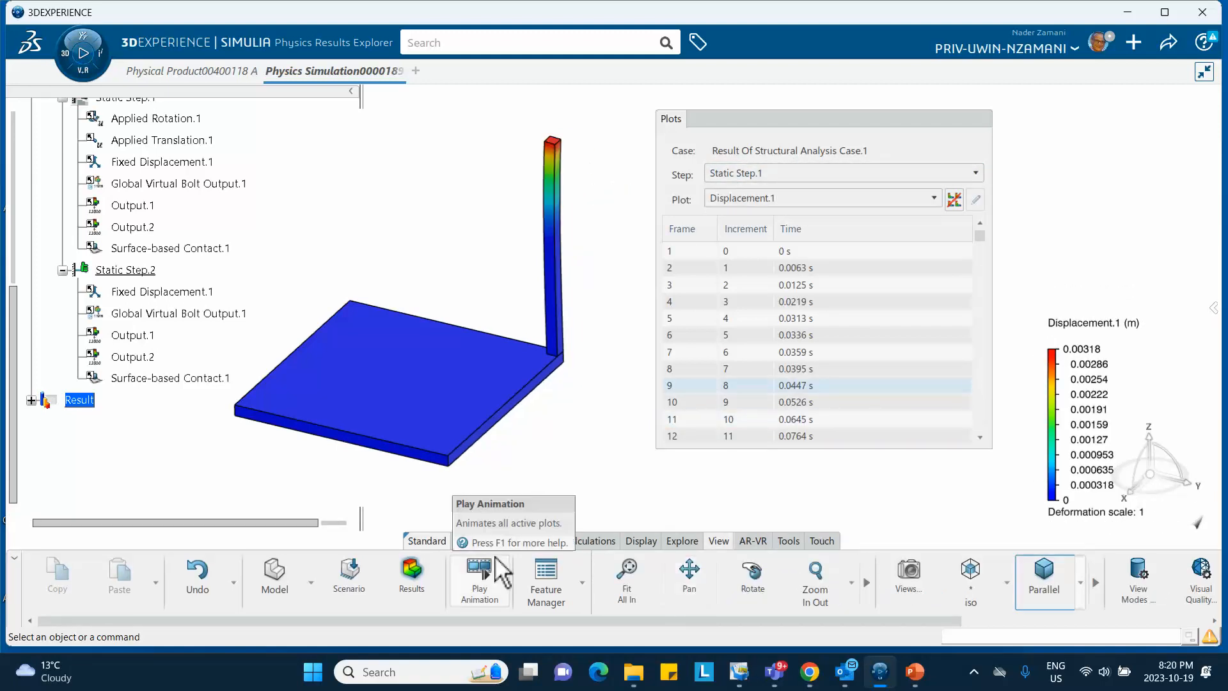
pyautogui.click(480, 576)
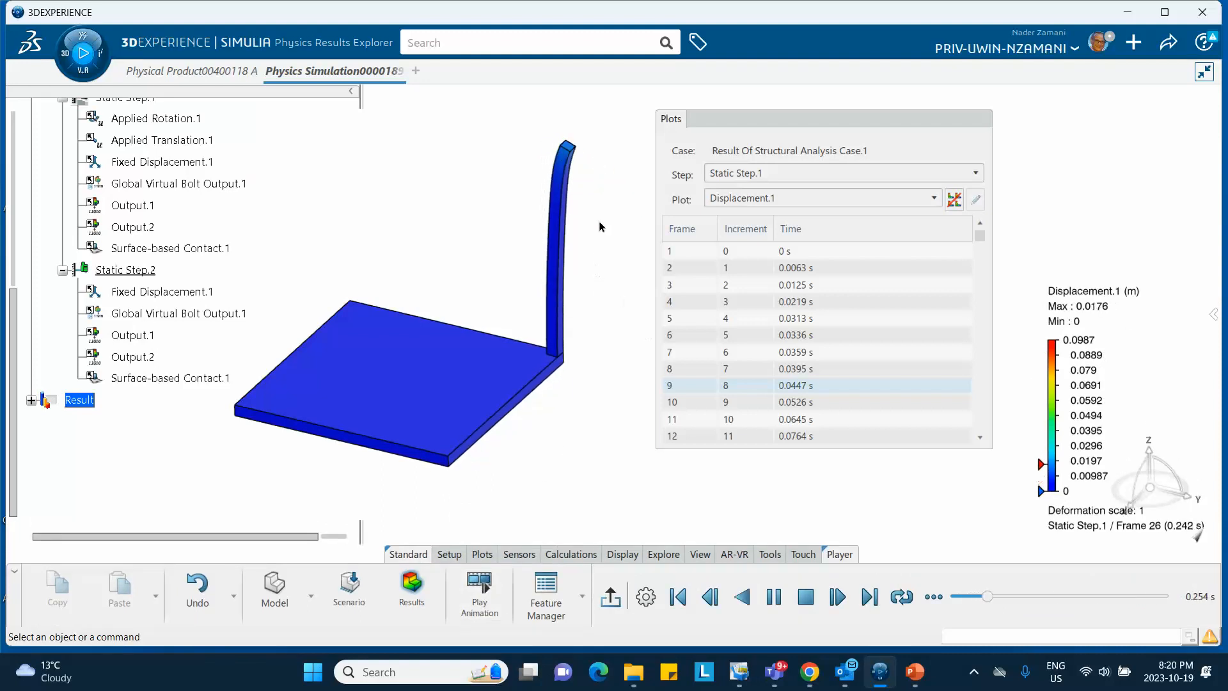
# Switch the plot to Plastic Strain.1, stop the animation, and show Static Step.1's frame 167 (1 s)
pyautogui.click(791, 201)
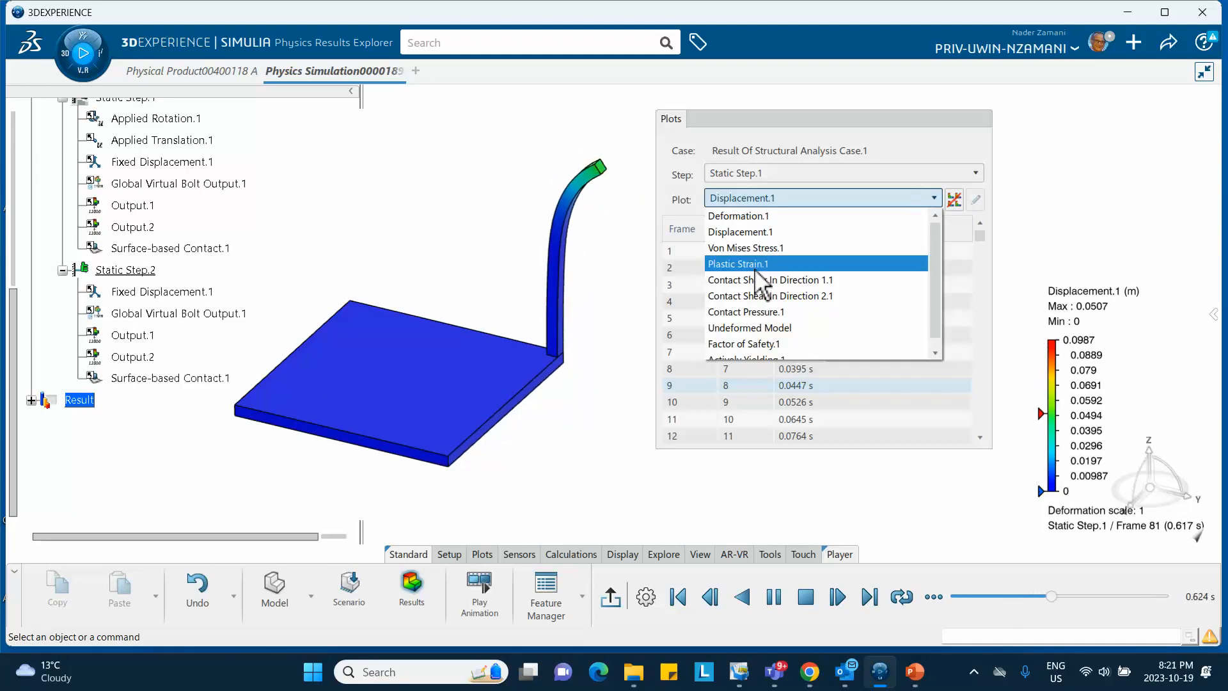
pyautogui.click(729, 261)
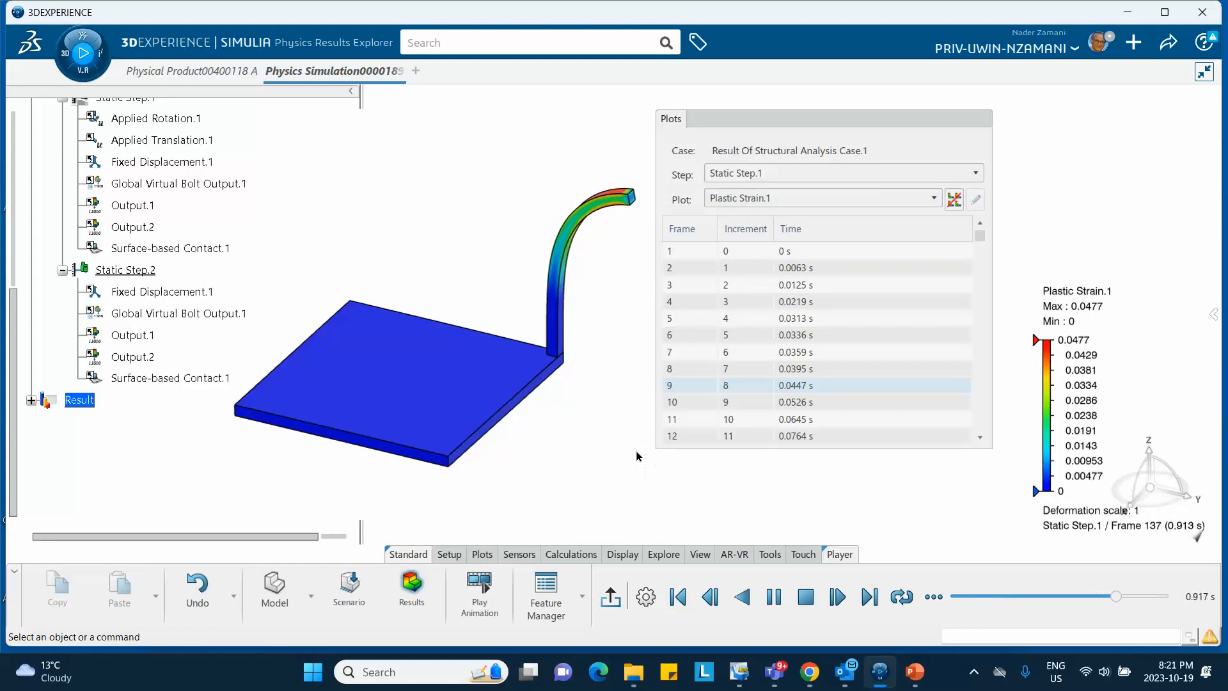
pyautogui.click(611, 598)
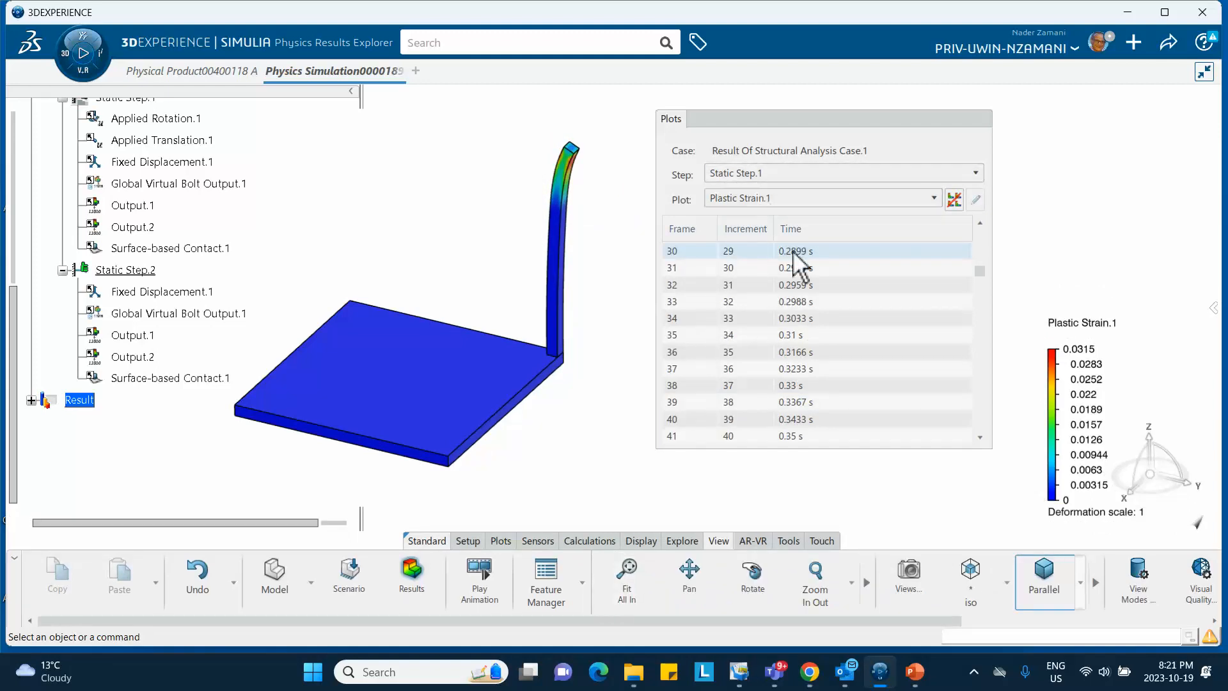
pyautogui.scroll(-4, 794, 256)
pyautogui.scroll(-20, 796, 275)
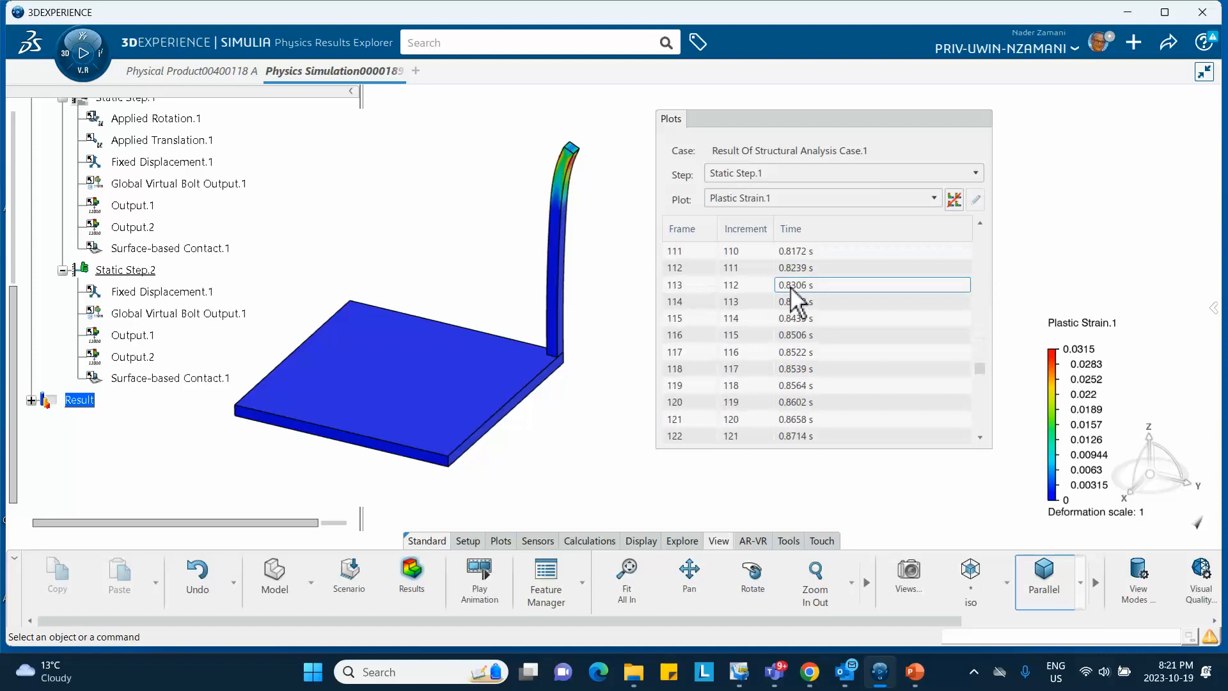
pyautogui.scroll(-8, 790, 307)
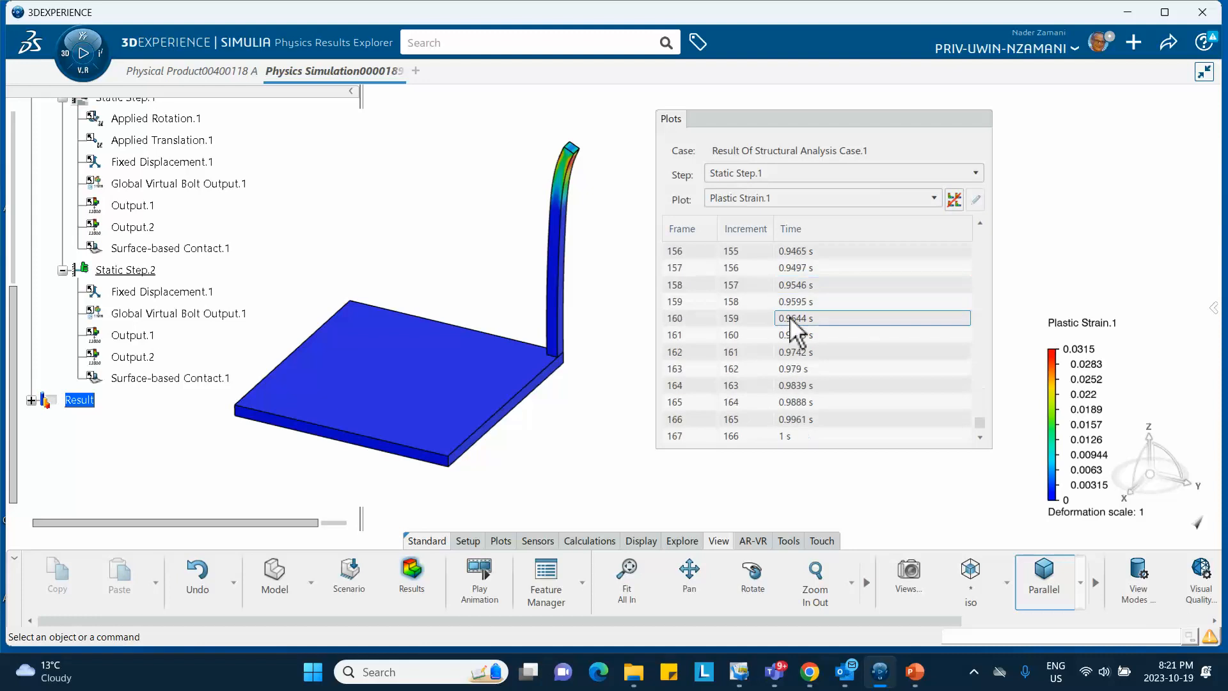
pyautogui.click(782, 437)
pyautogui.moveTo(598, 215)
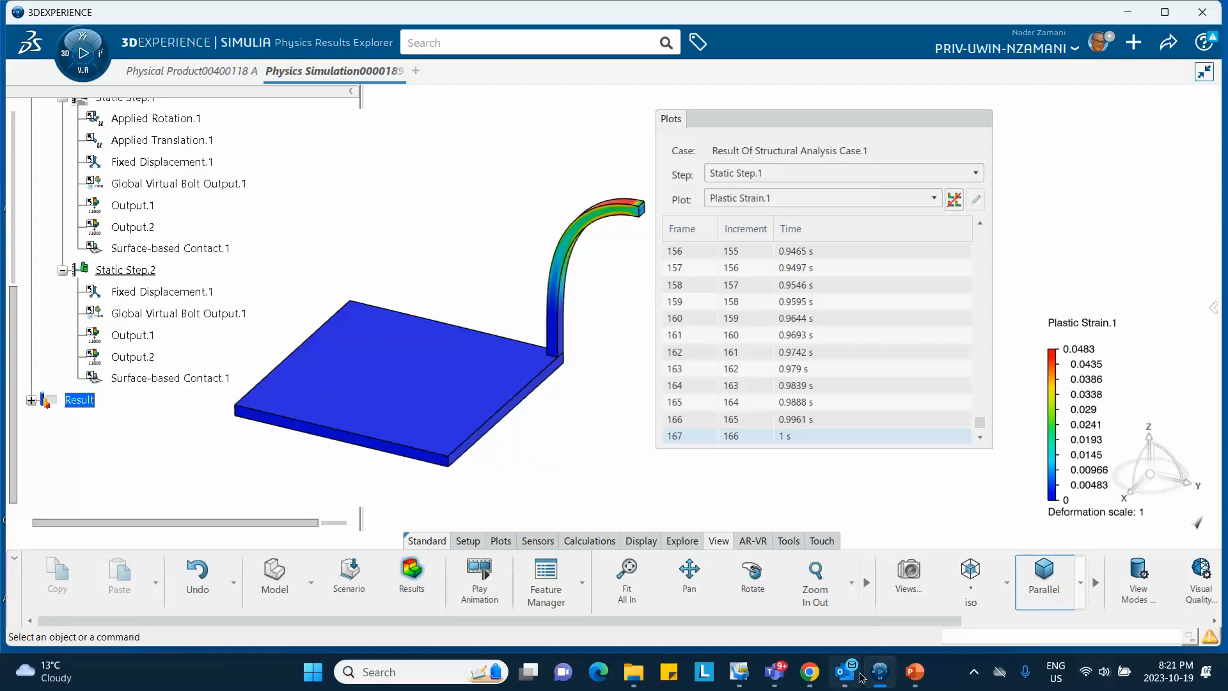
pyautogui.moveTo(876, 676)
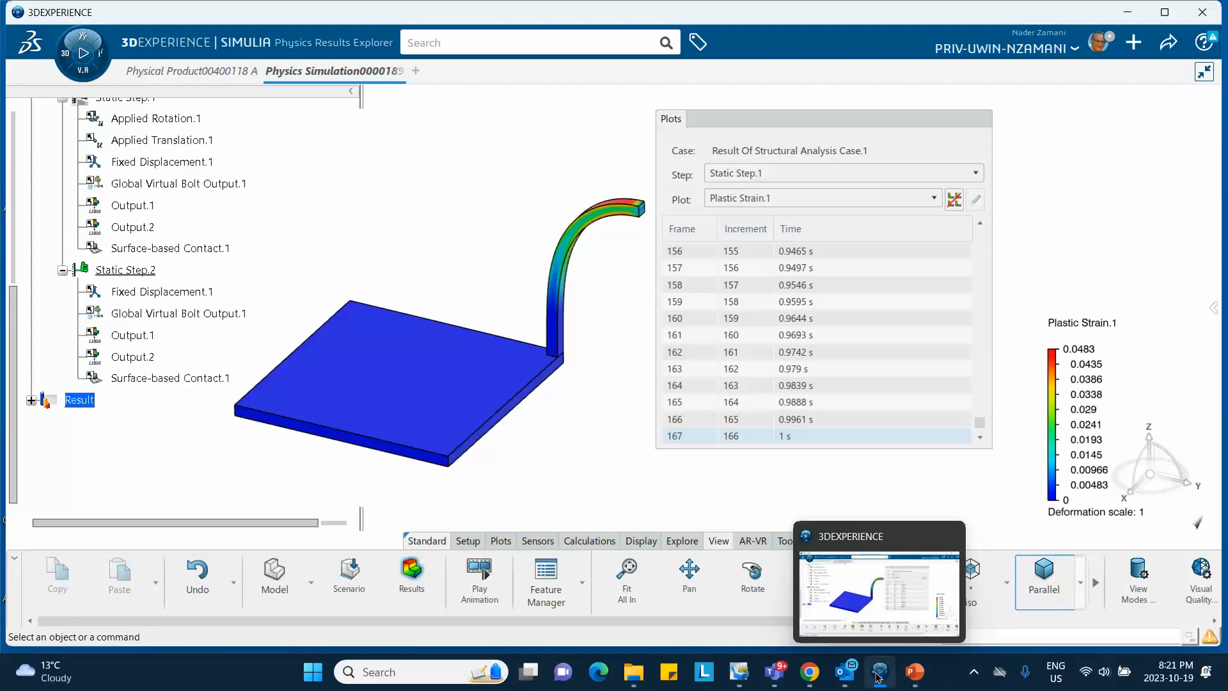
pyautogui.click(915, 671)
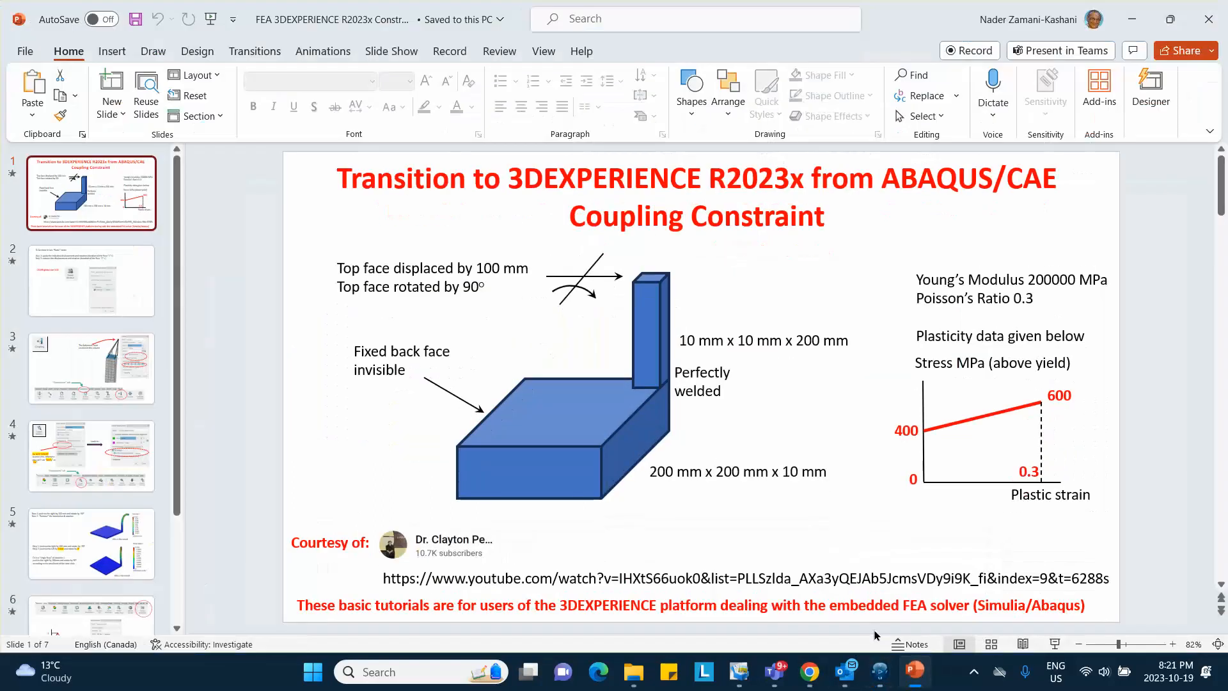
pyautogui.click(103, 540)
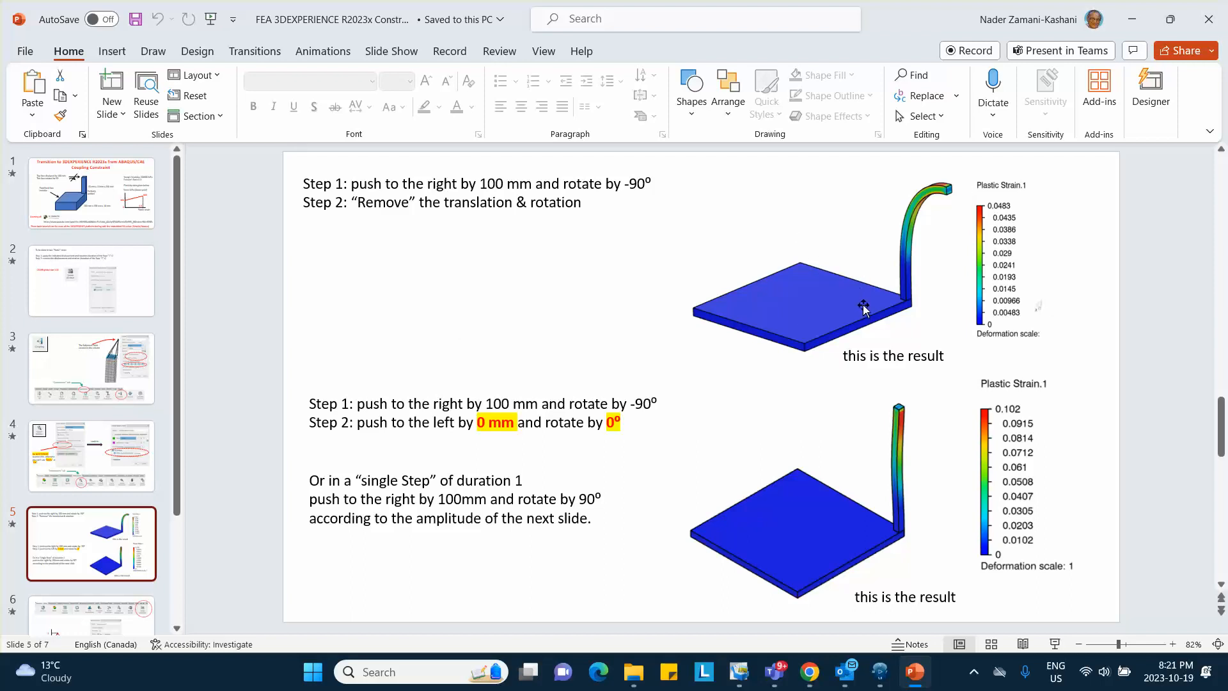
pyautogui.click(1128, 19)
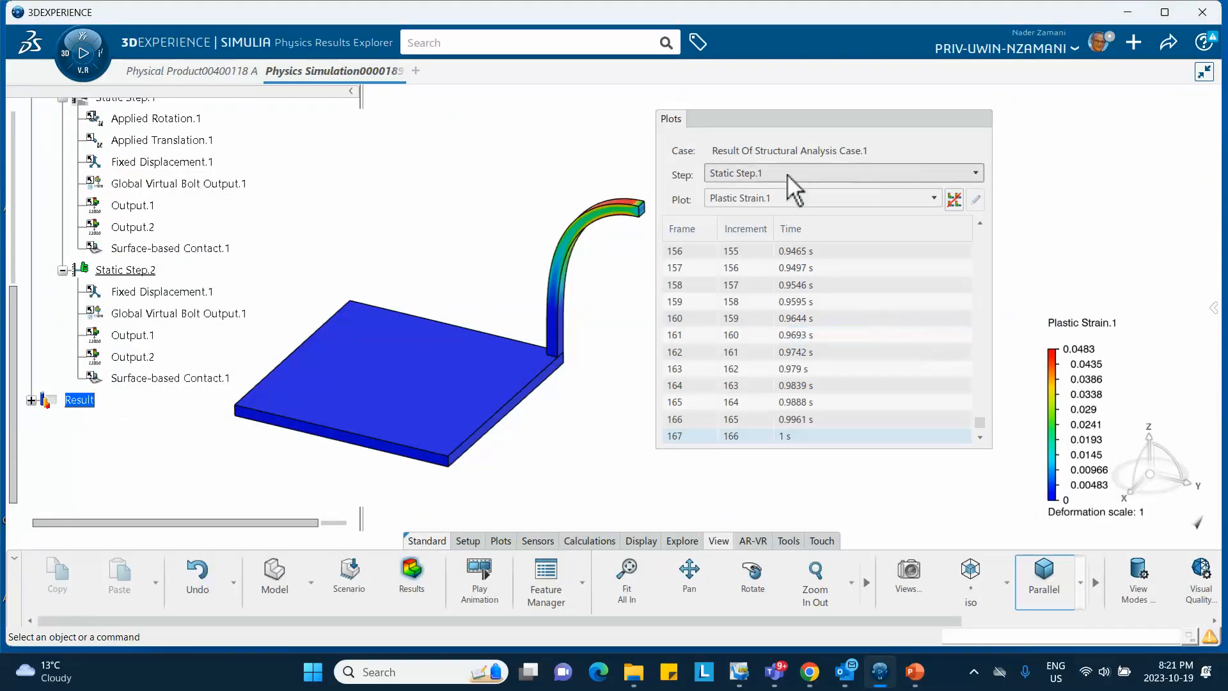
# Switch the results to Static Step.2 and step through its frames from 0 s toward the last
pyautogui.click(788, 175)
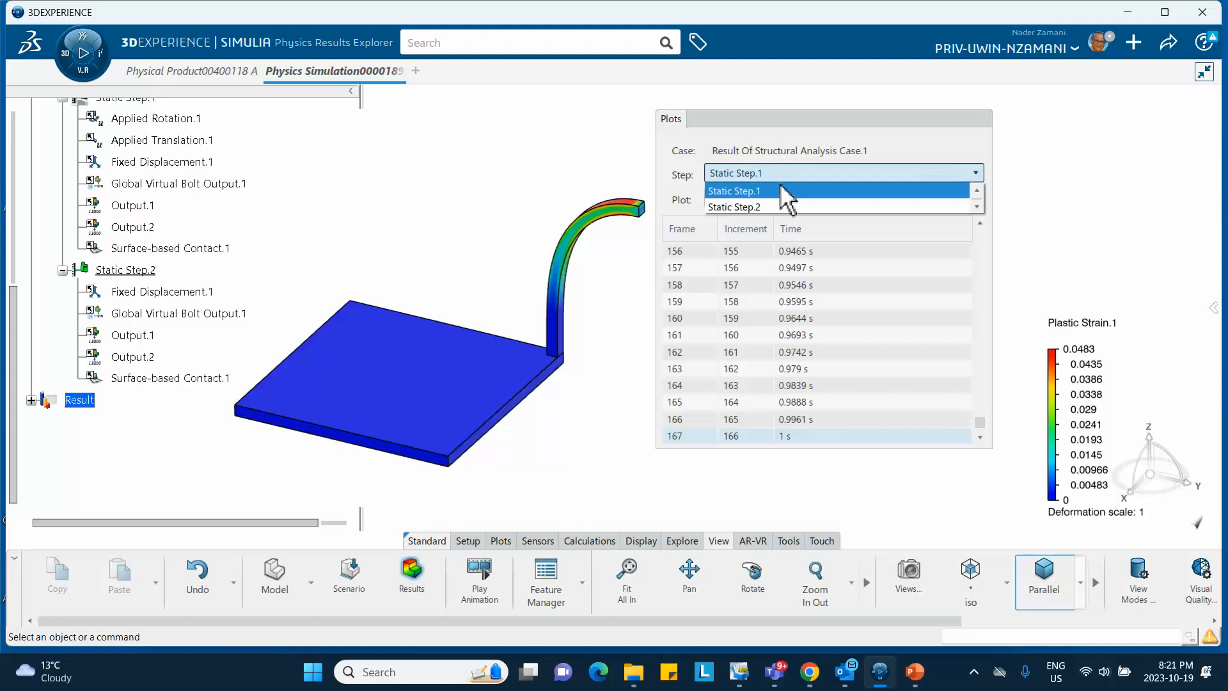
pyautogui.click(781, 206)
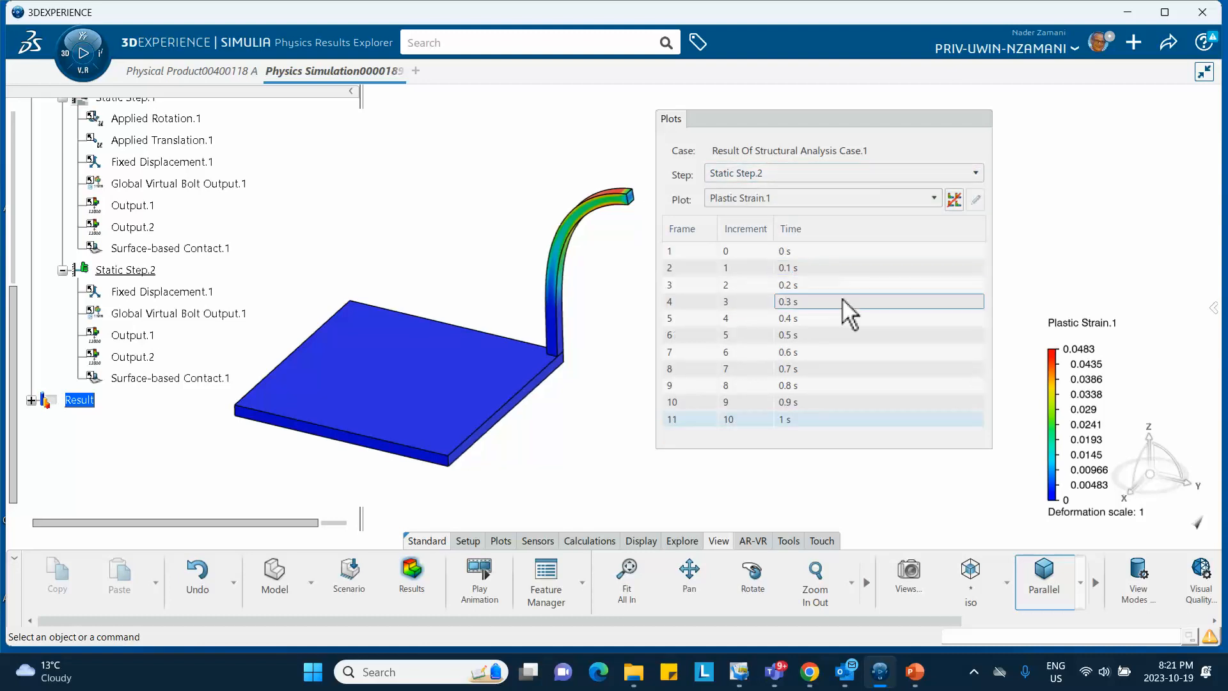
pyautogui.click(813, 336)
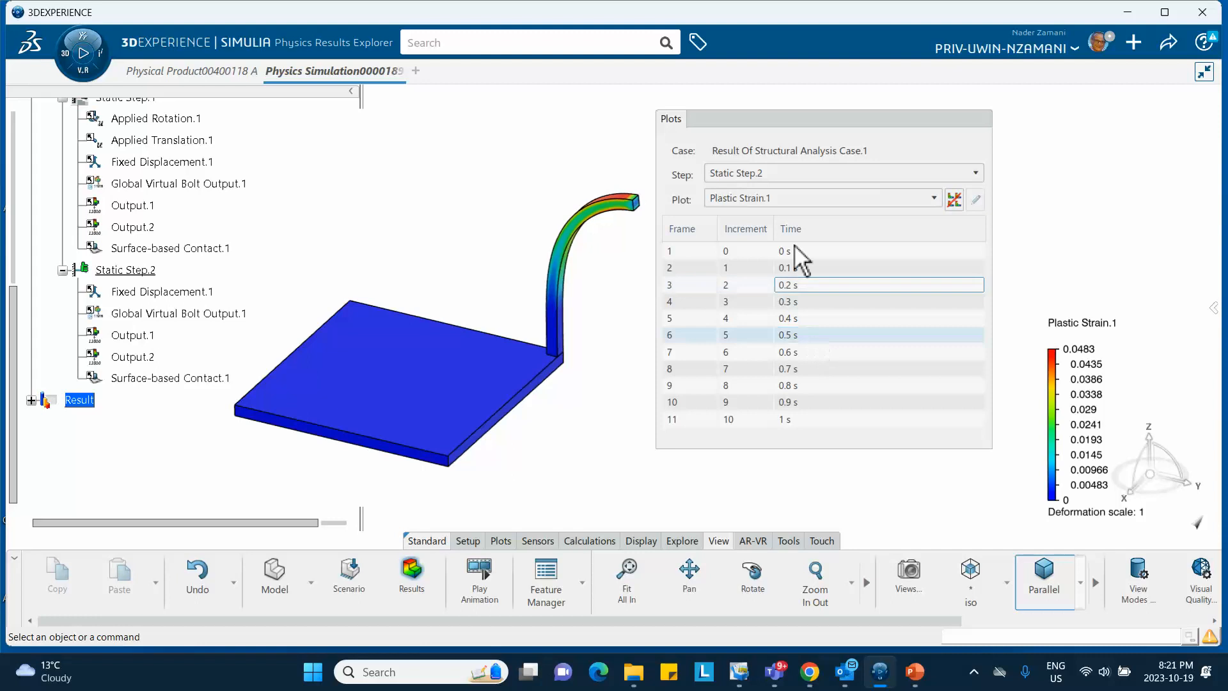
pyautogui.click(795, 286)
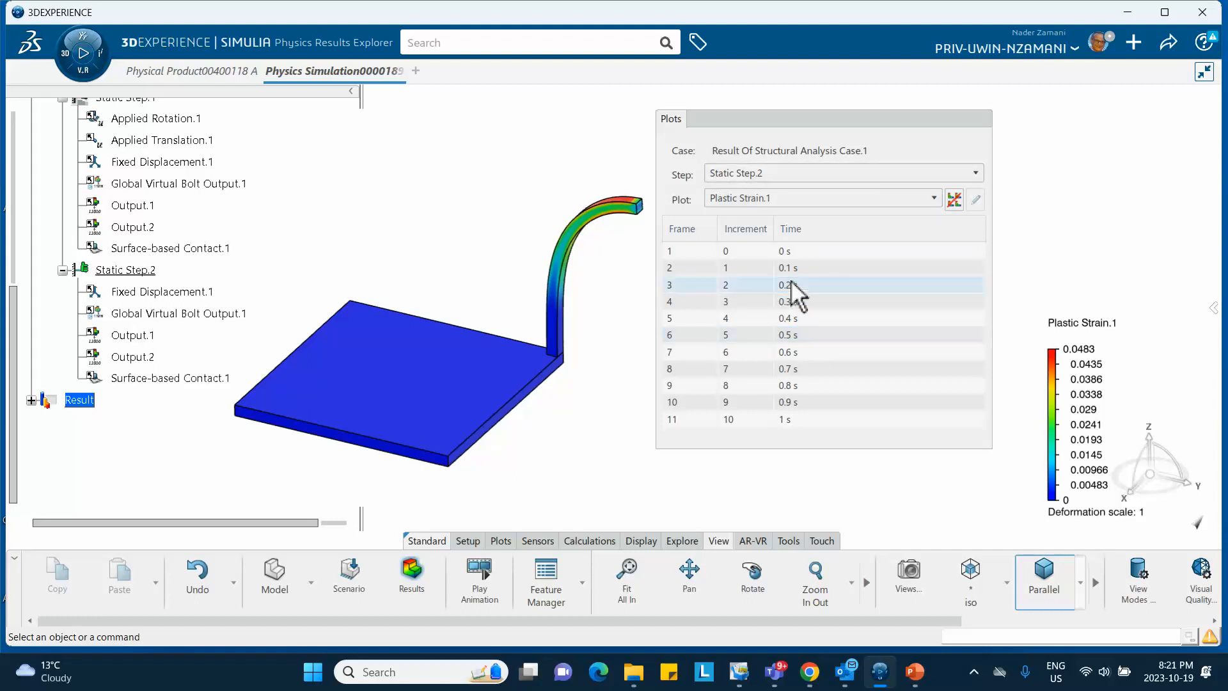
pyautogui.click(787, 250)
pyautogui.click(788, 286)
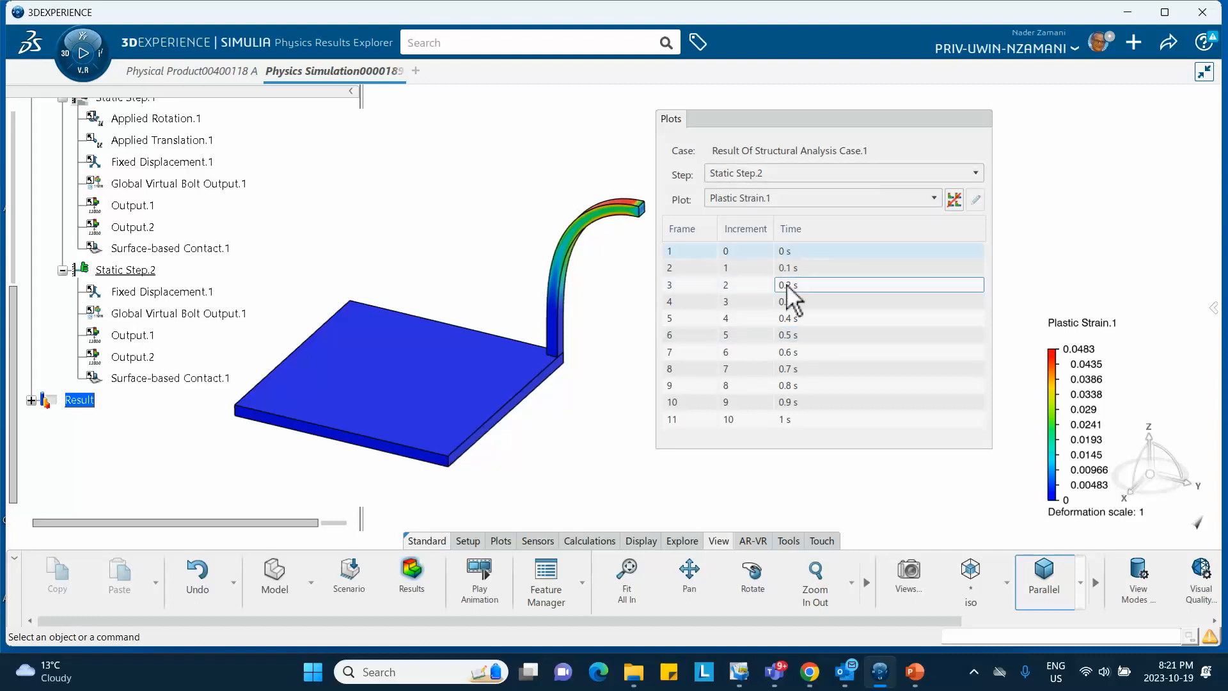
pyautogui.click(788, 317)
pyautogui.click(788, 352)
pyautogui.click(789, 374)
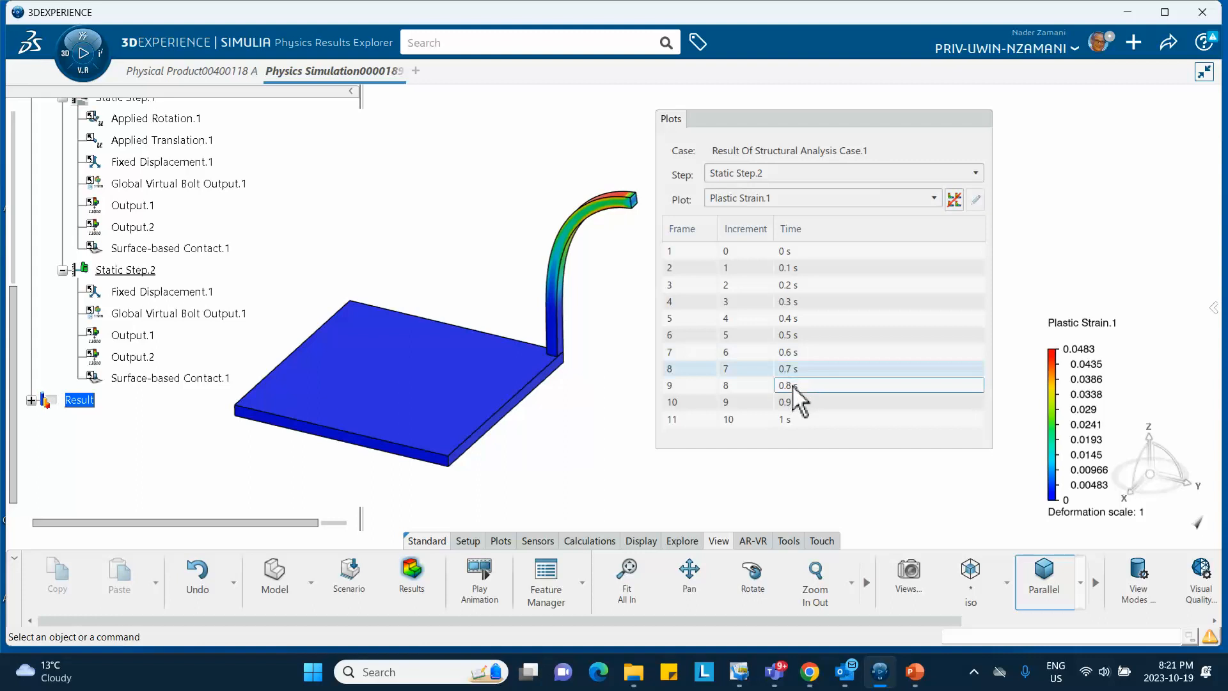
pyautogui.click(794, 386)
pyautogui.click(799, 403)
pyautogui.click(799, 420)
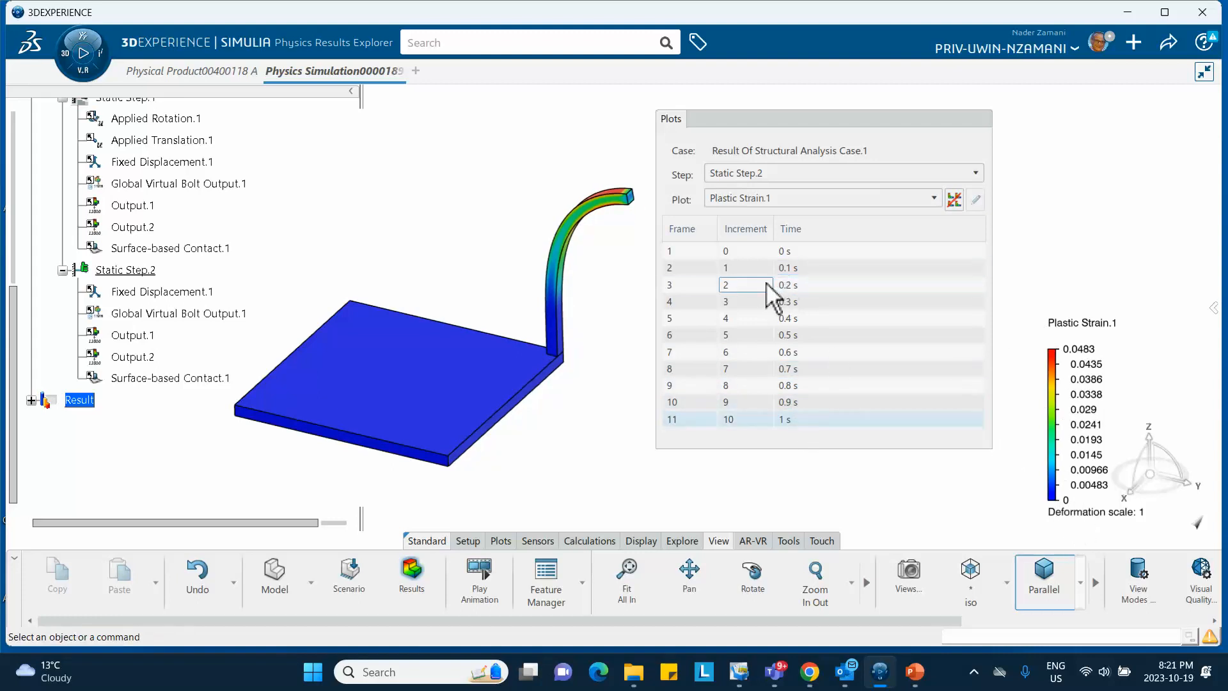
# Revisit Step 2 frames from 0 s to 0.9 s, end on the 1 s frame, and hide the frame list
pyautogui.click(746, 268)
pyautogui.click(757, 302)
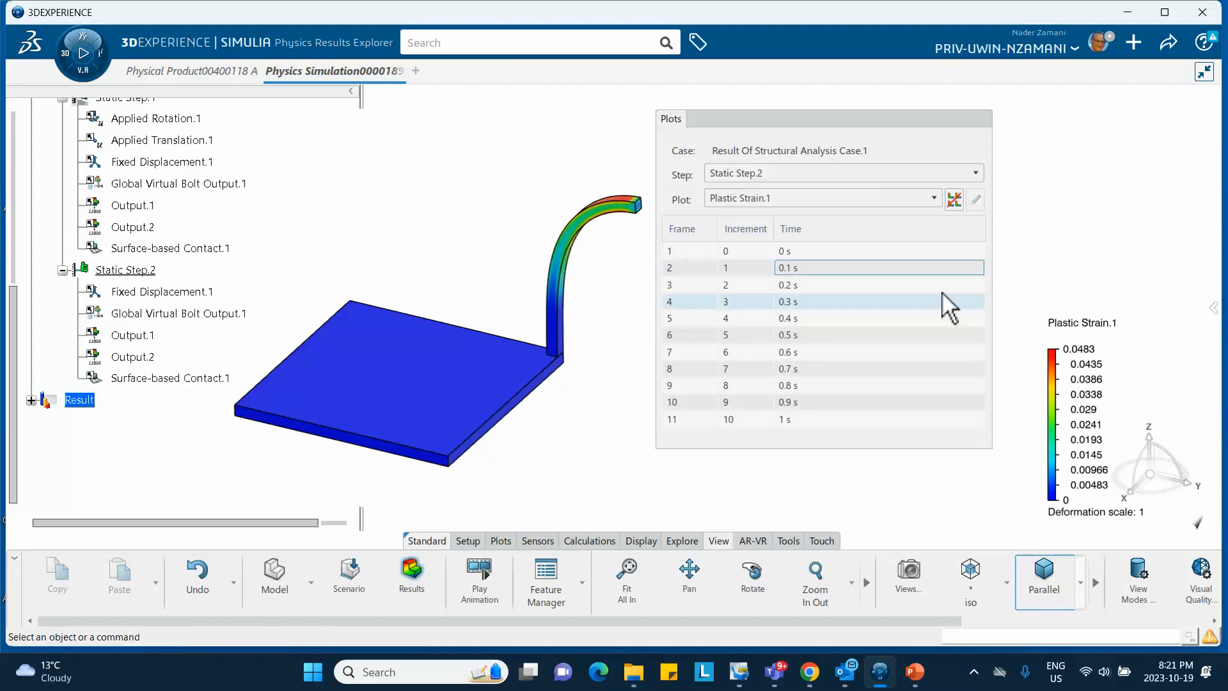
pyautogui.click(824, 401)
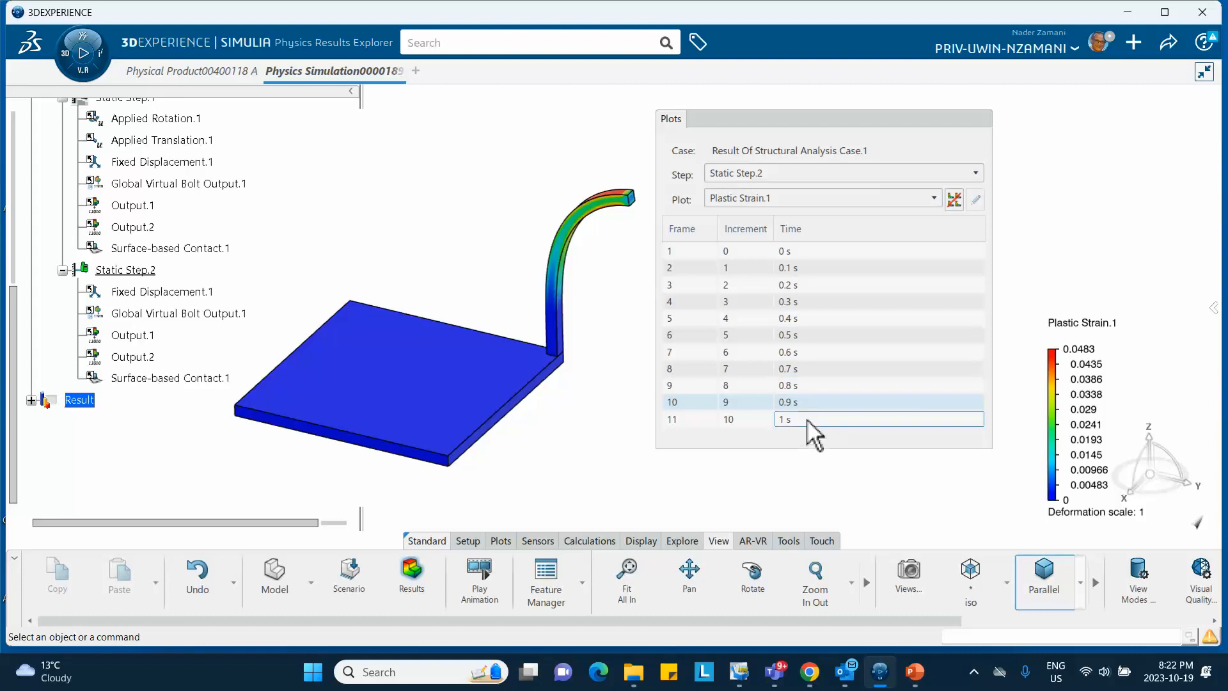
pyautogui.click(734, 255)
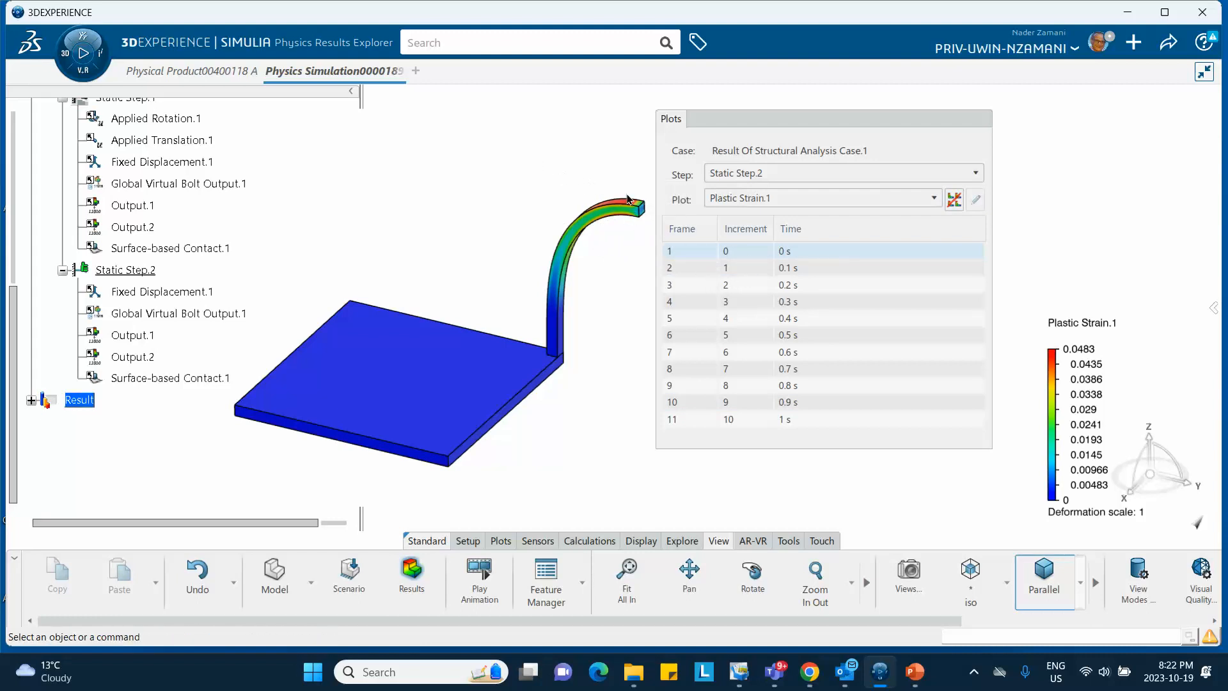
pyautogui.click(729, 268)
pyautogui.click(732, 286)
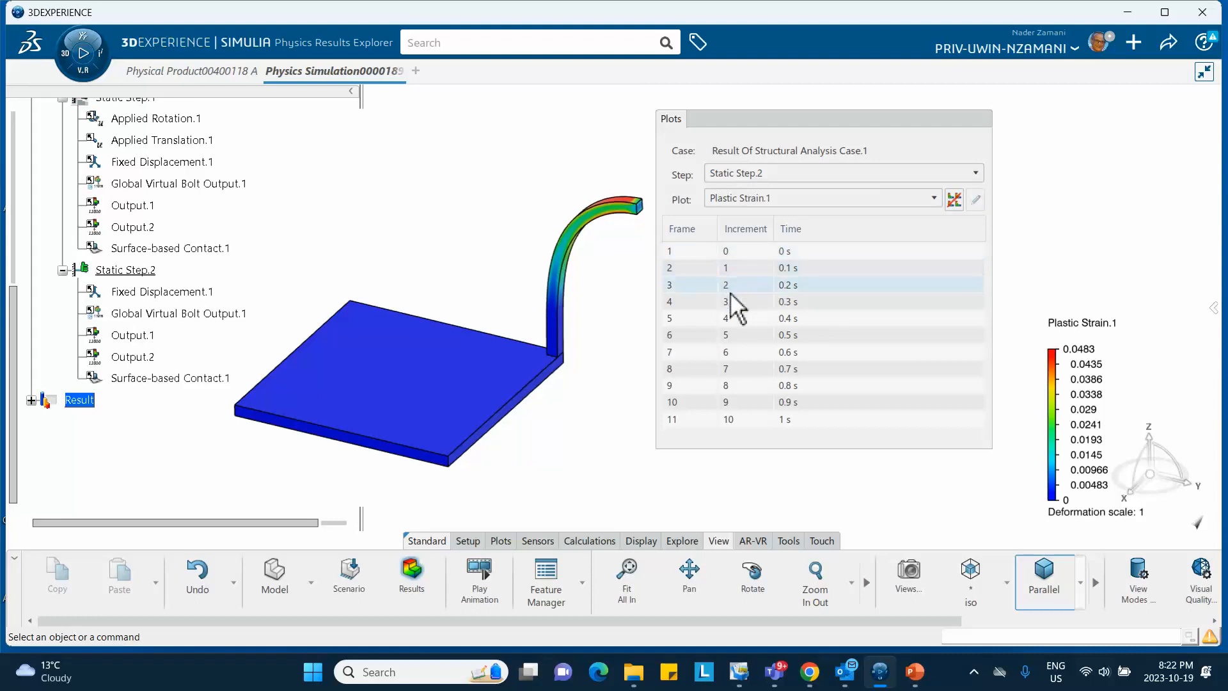
pyautogui.click(742, 318)
pyautogui.click(750, 336)
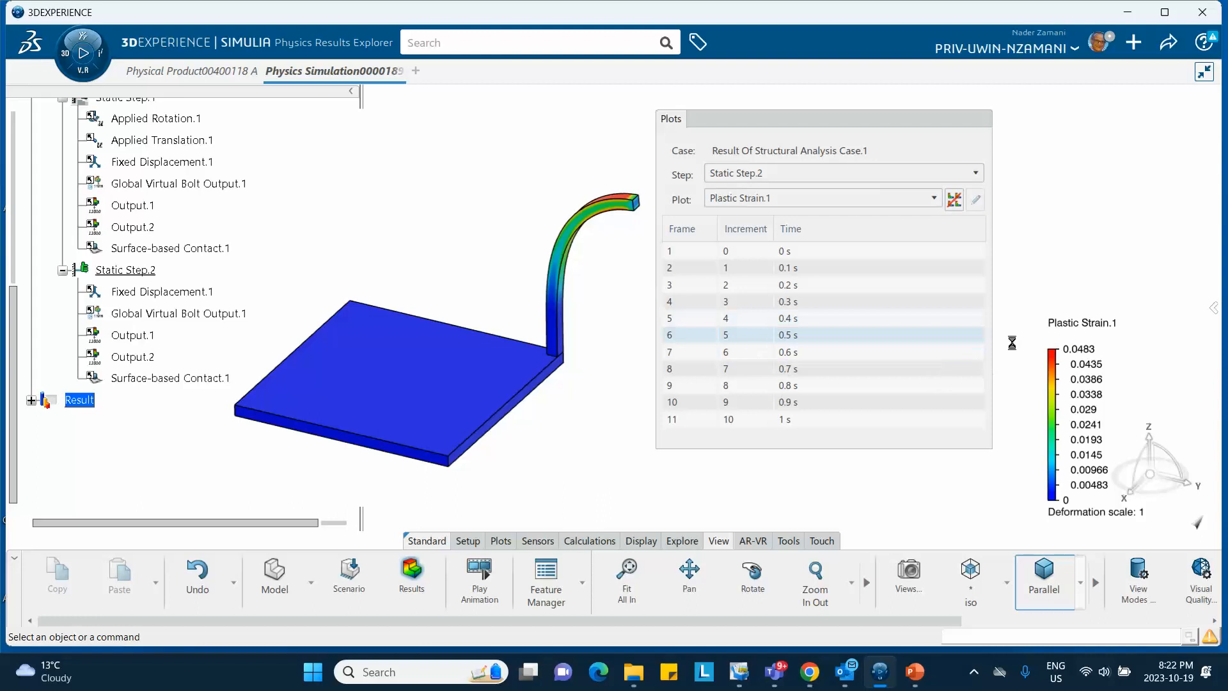
pyautogui.click(824, 403)
pyautogui.click(785, 420)
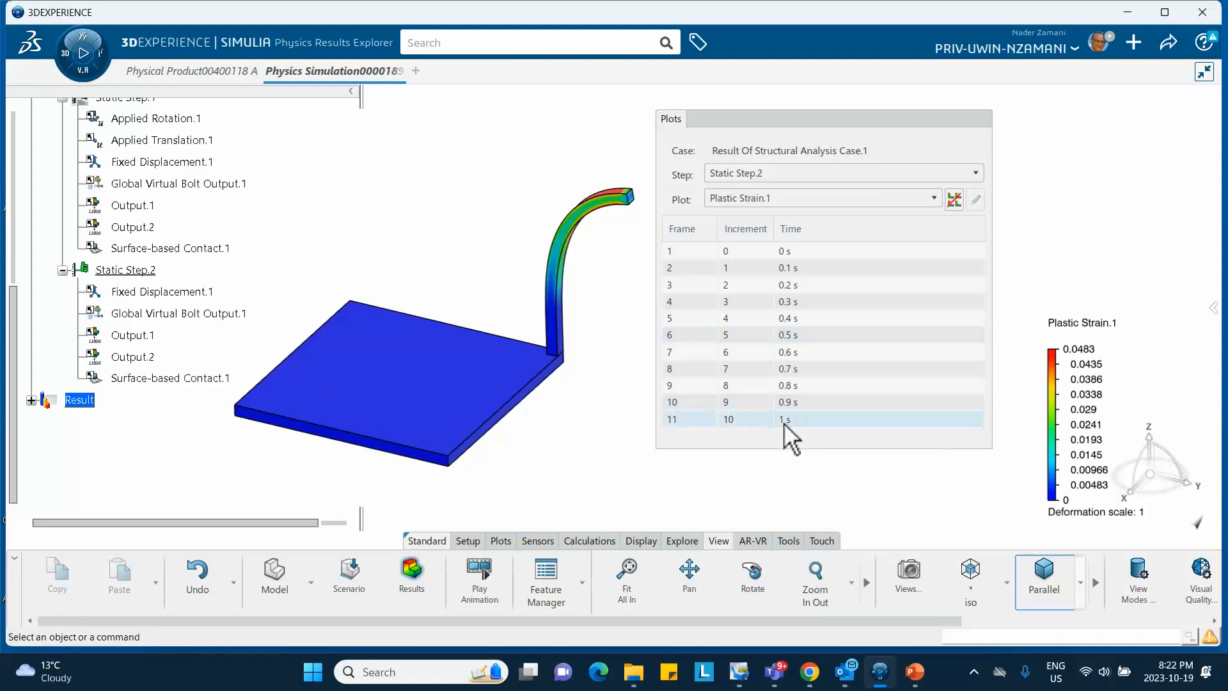
pyautogui.click(799, 117)
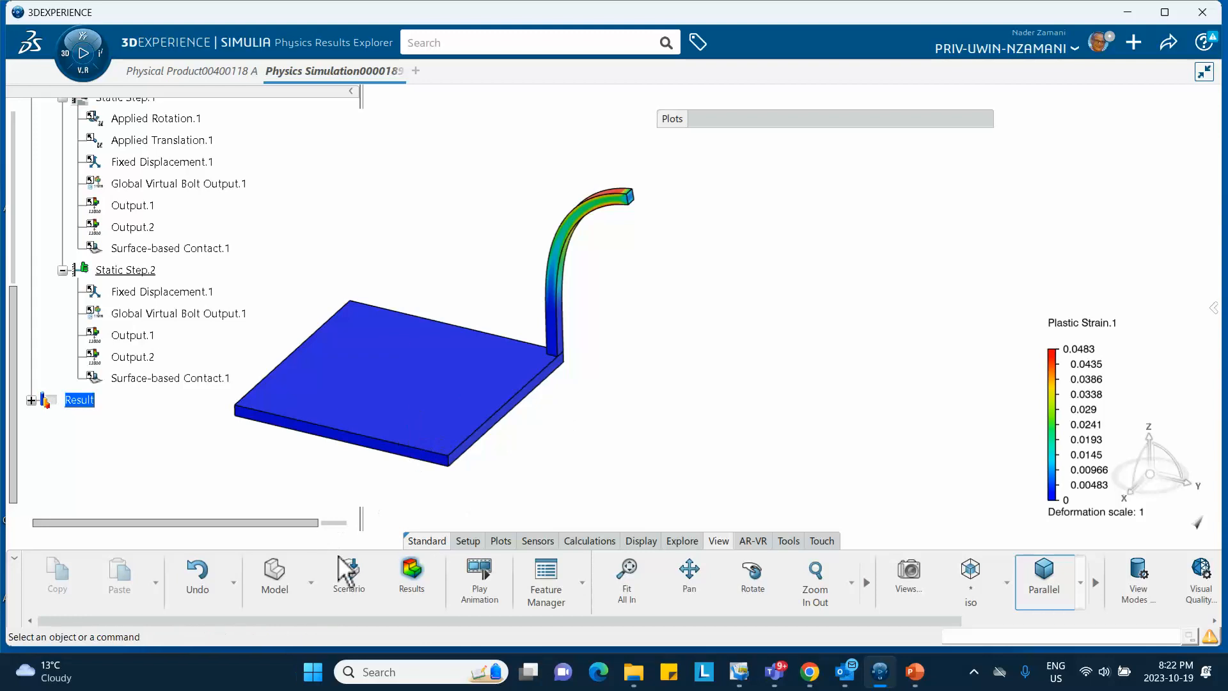
# Return to the scenario setup, pan the model right, and start Applied Rotation.2 in Static Step.2
pyautogui.click(350, 575)
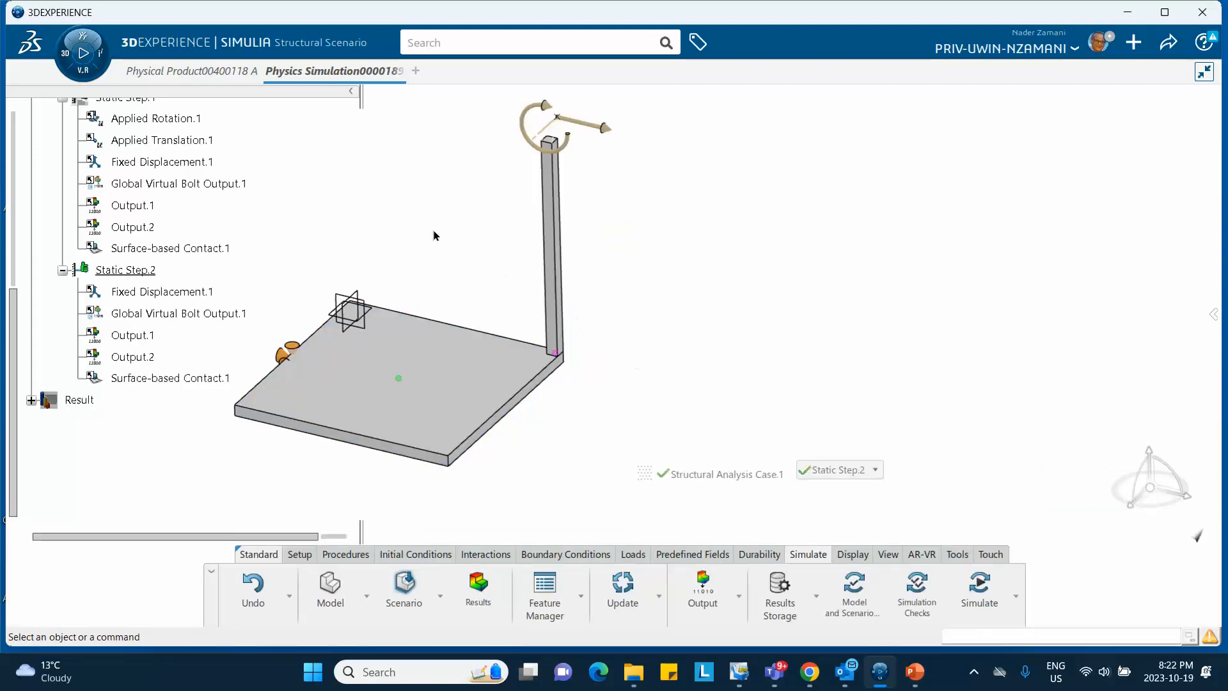
pyautogui.moveTo(435, 236); pyautogui.dragTo(502, 233, button='middle')
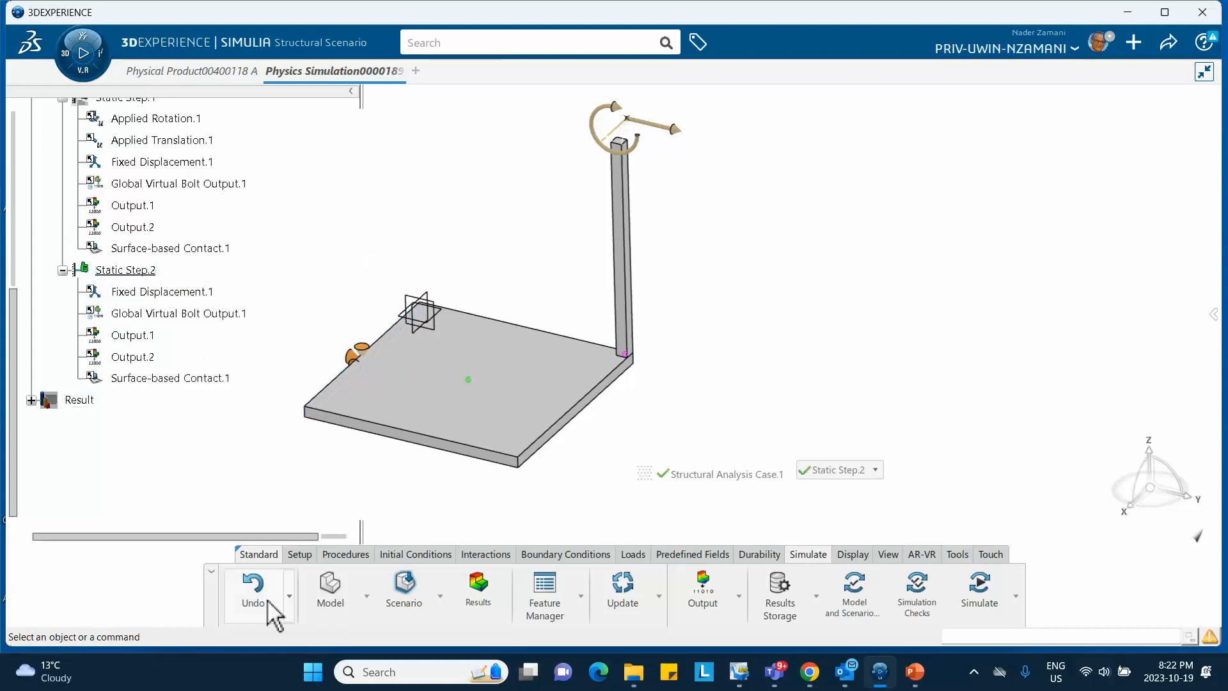
pyautogui.click(561, 555)
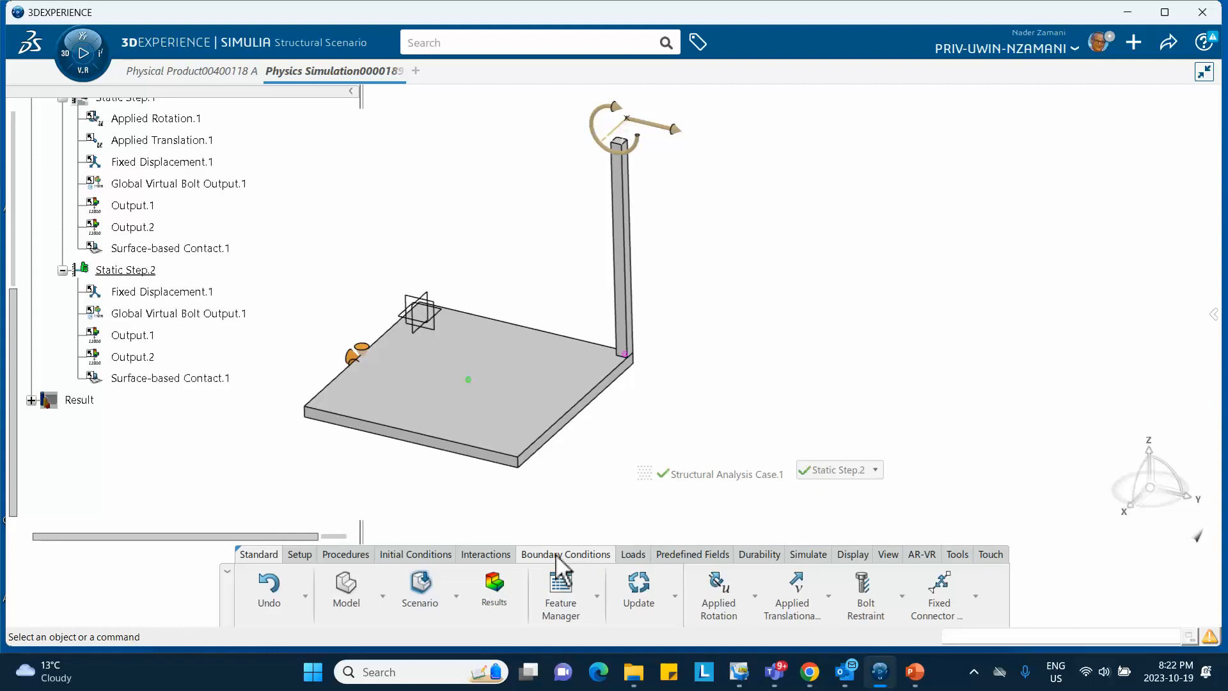
pyautogui.click(731, 597)
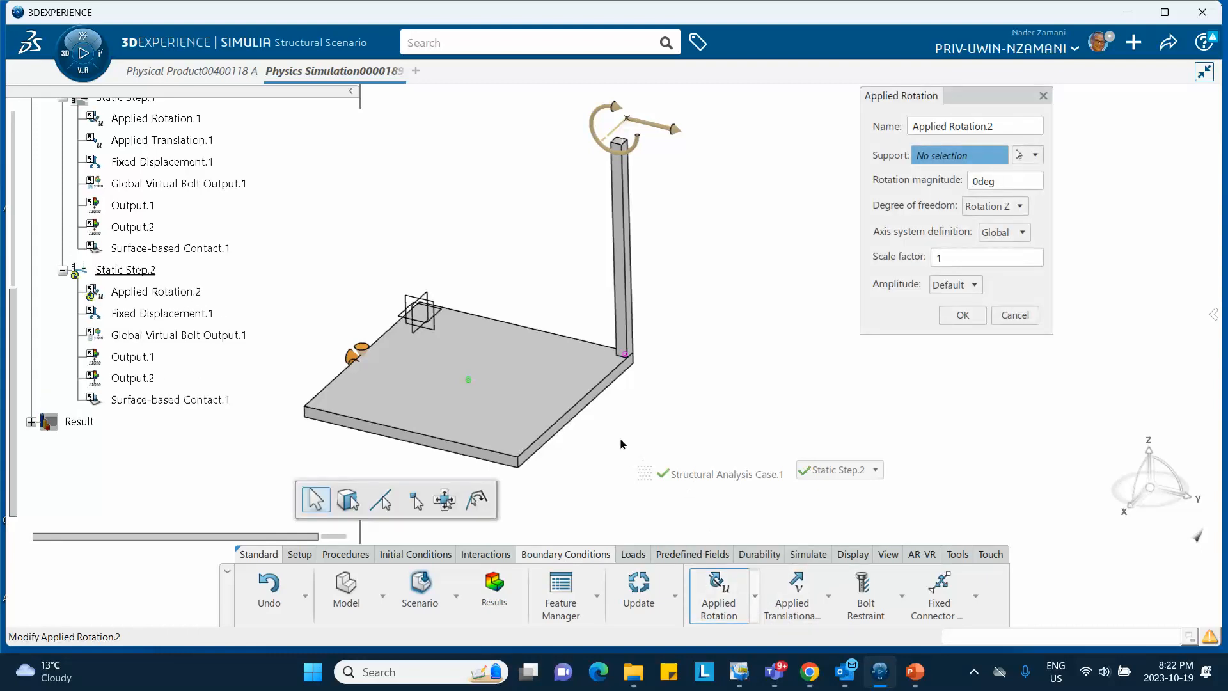
# Discard the pending rotation and hide the existing translation and rotation symbols on the column top
pyautogui.rightClick(657, 123)
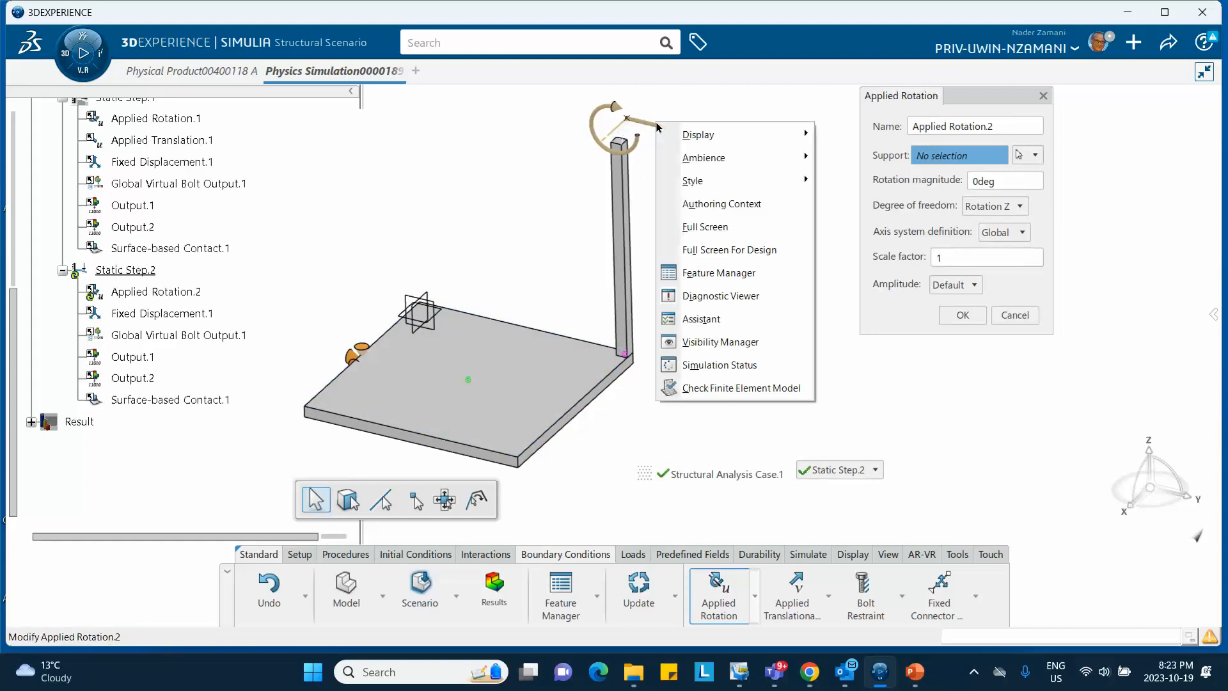
pyautogui.click(536, 206)
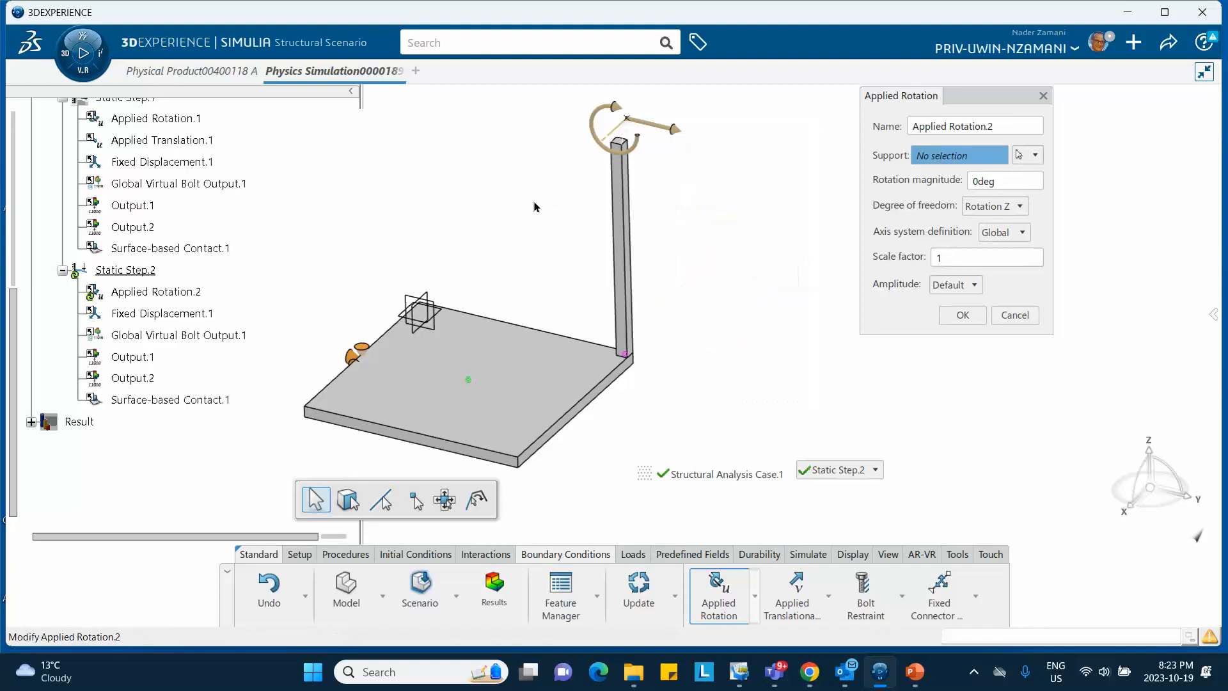
pyautogui.scroll(3, 209, 242)
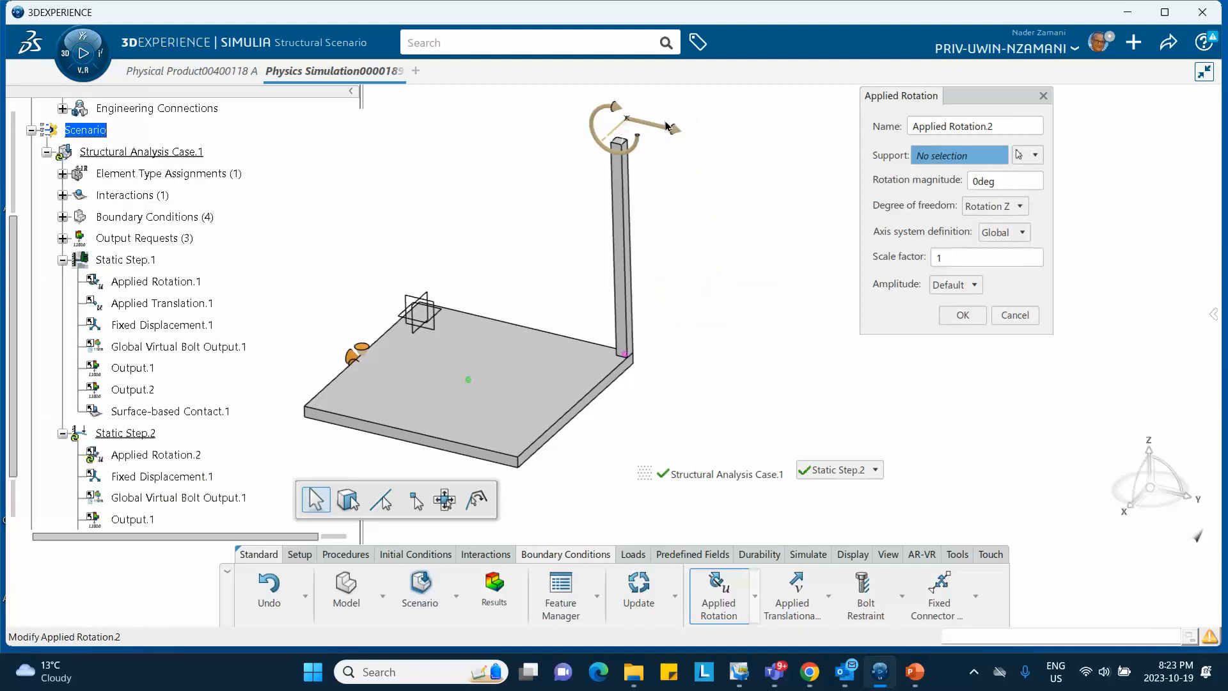
pyautogui.click(1015, 316)
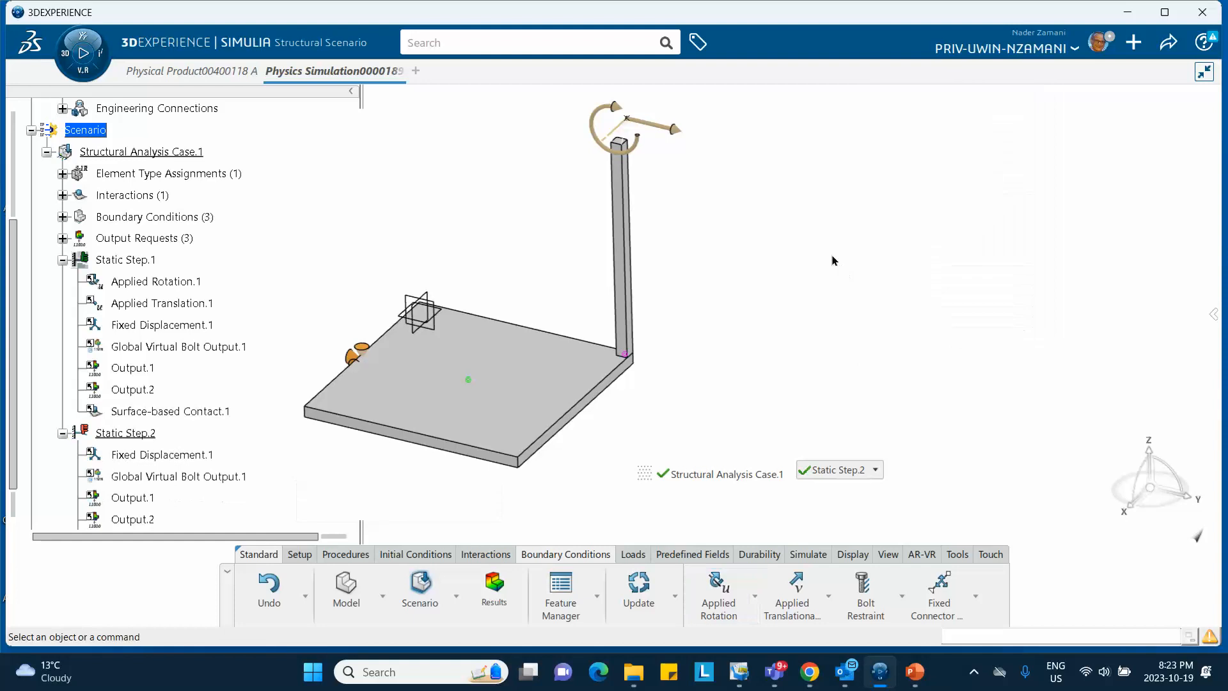
pyautogui.rightClick(675, 127)
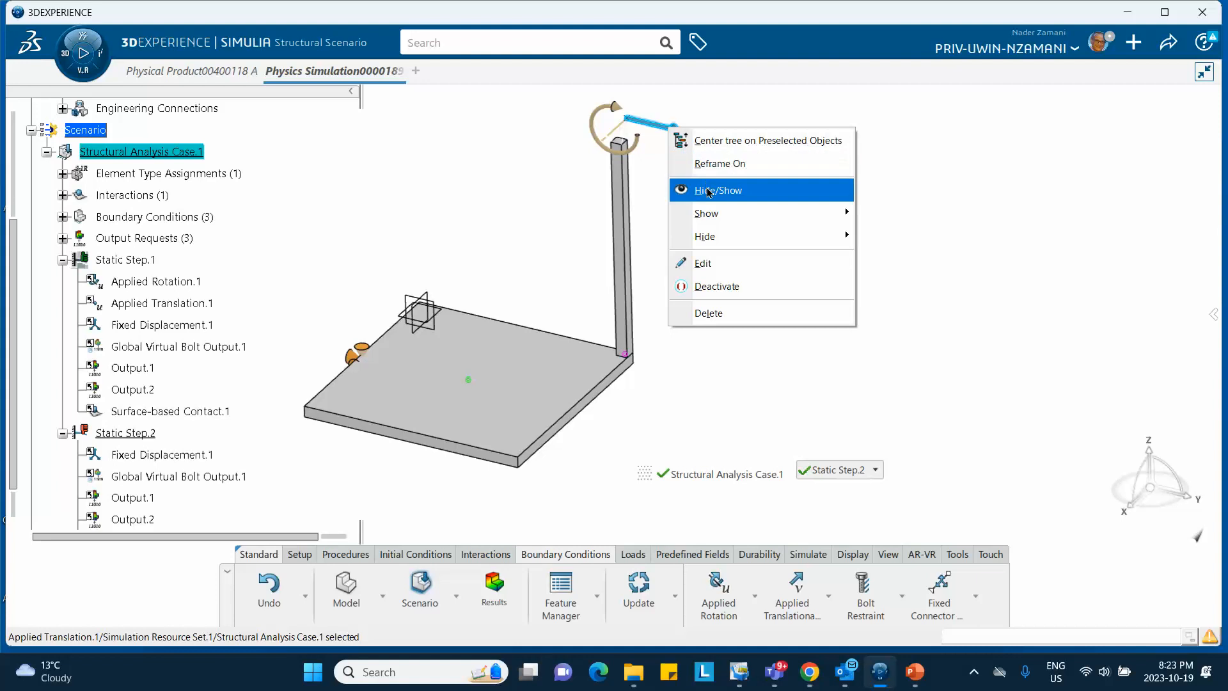
pyautogui.click(696, 189)
pyautogui.click(614, 118)
pyautogui.rightClick(614, 117)
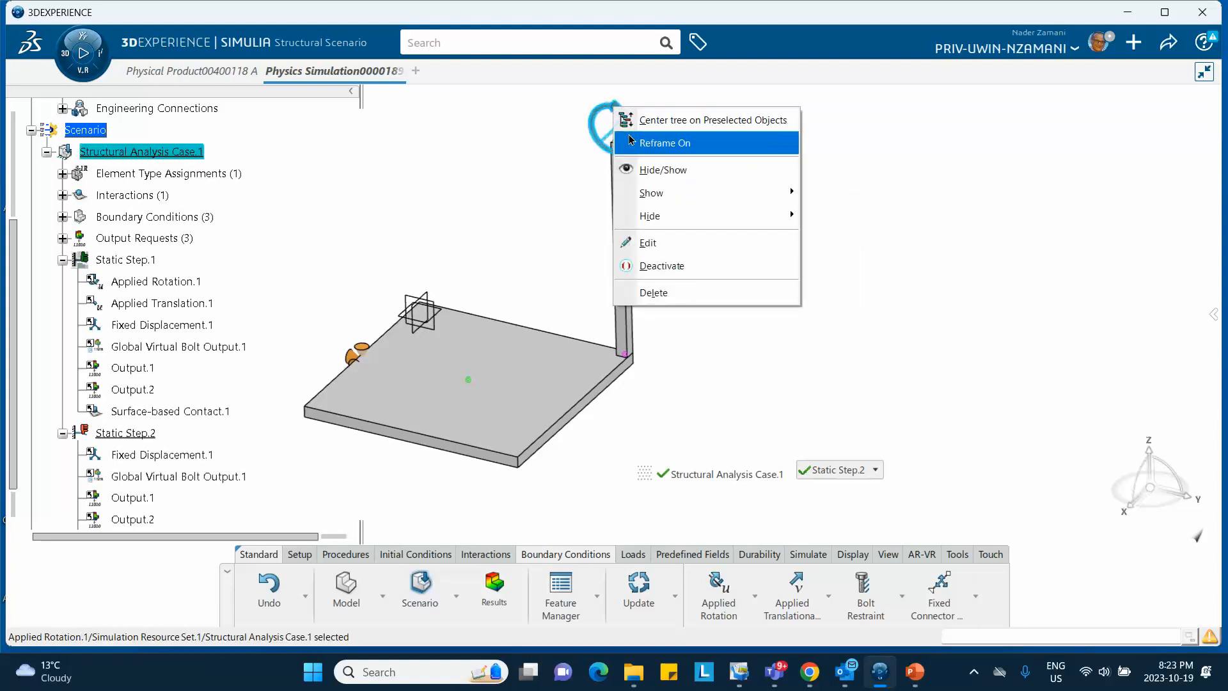
pyautogui.moveTo(660, 215)
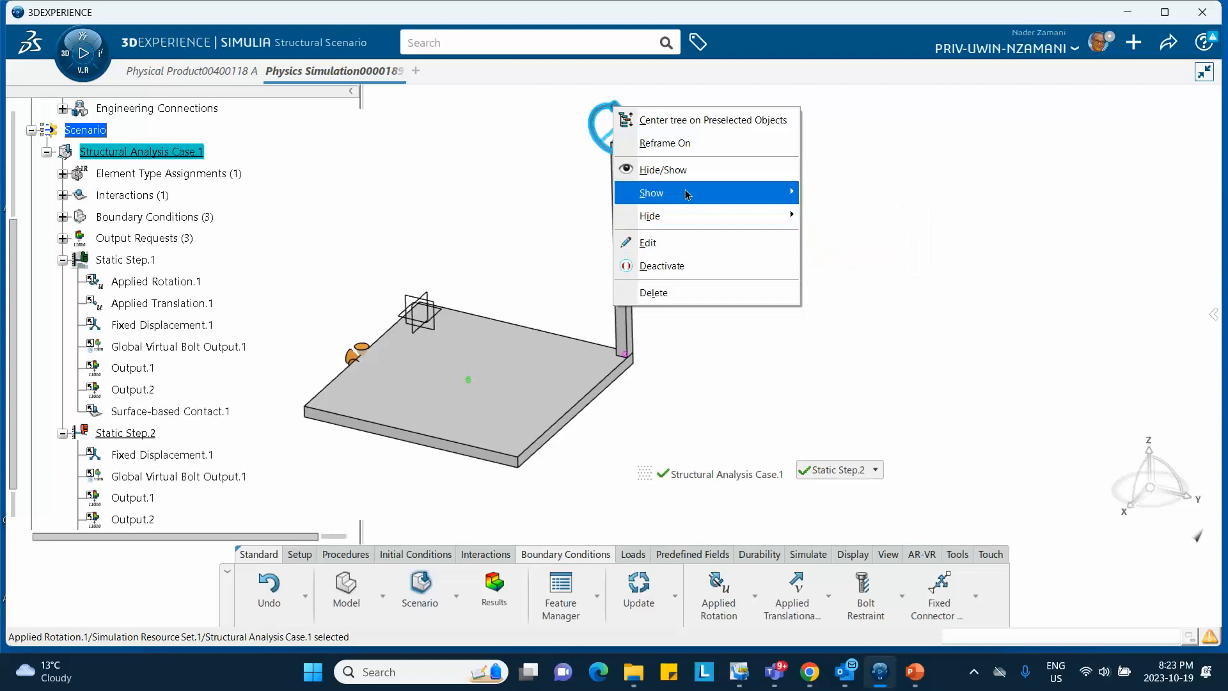
pyautogui.click(741, 169)
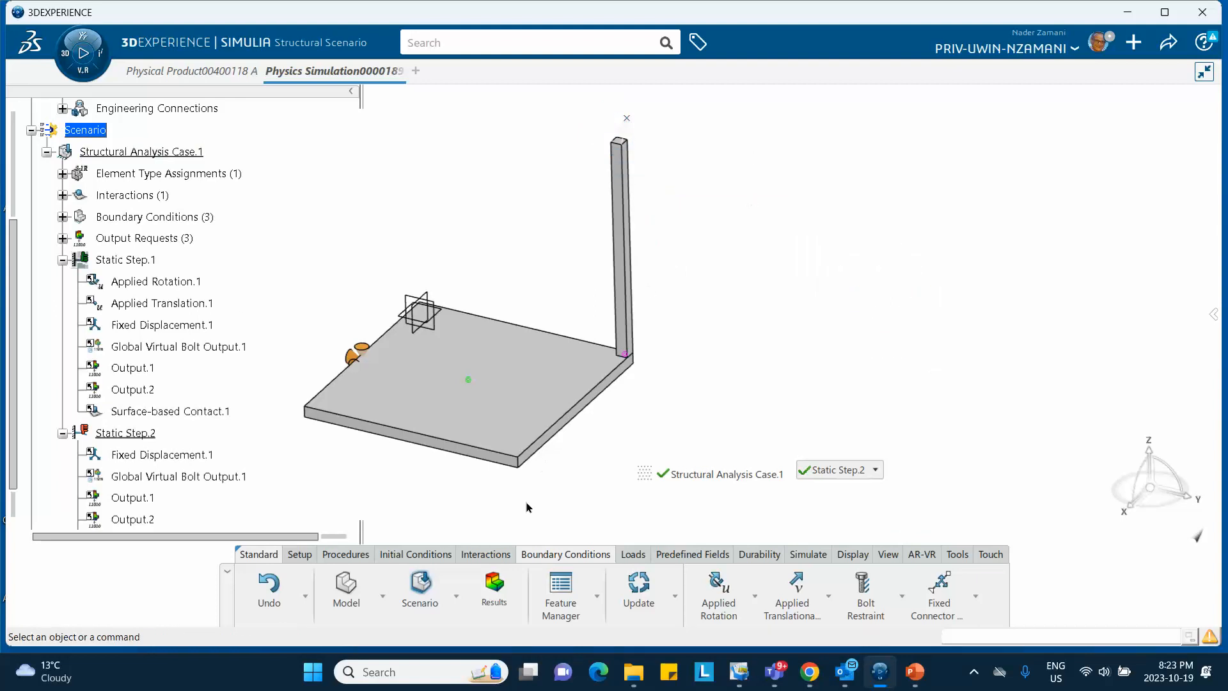
# Add an applied rotation at the column's top vertex about Rotation X, 0deg
pyautogui.click(717, 592)
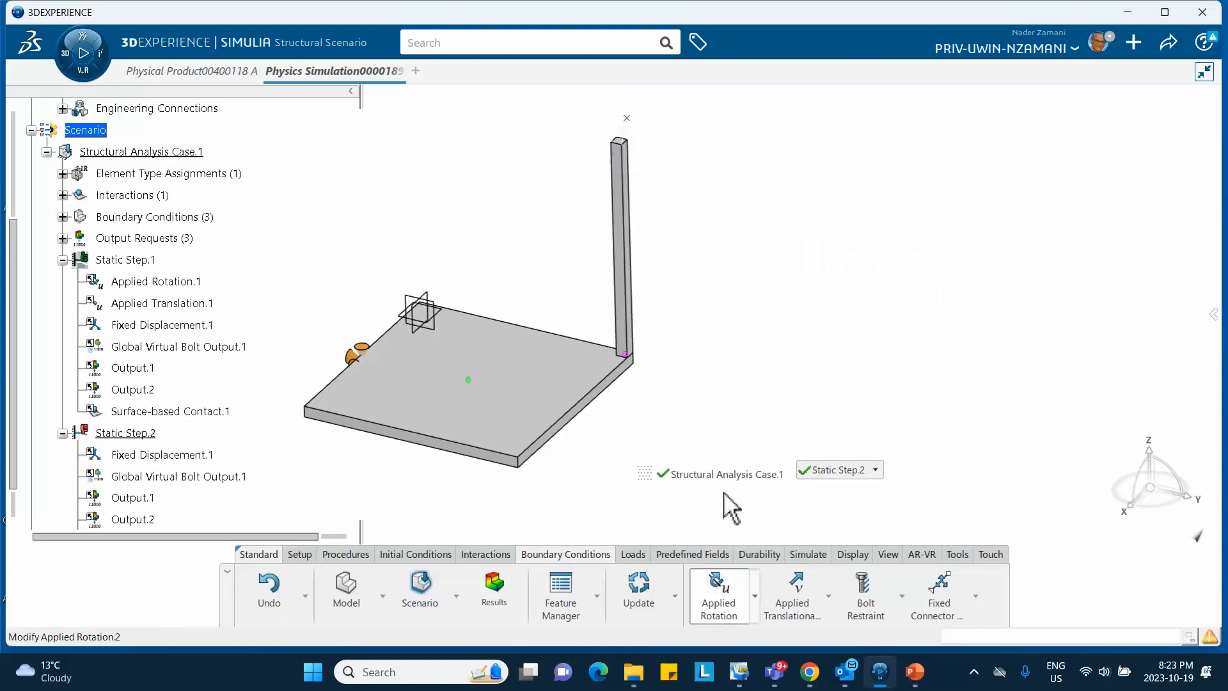
pyautogui.click(628, 120)
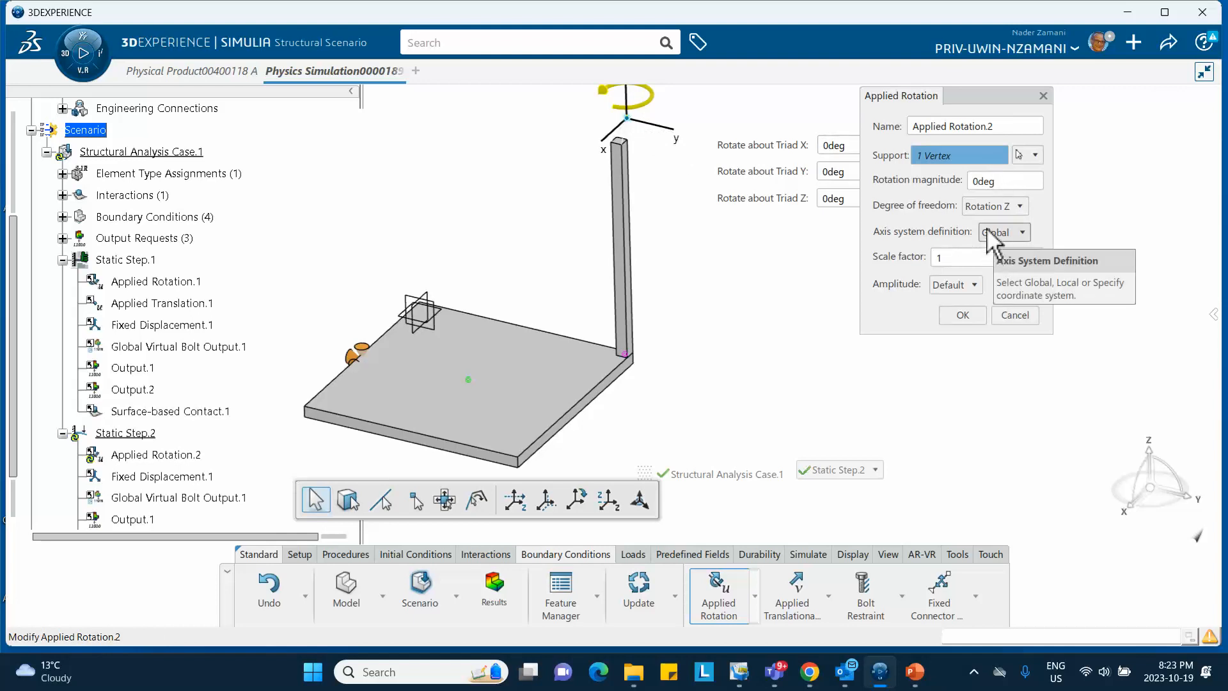
pyautogui.click(995, 208)
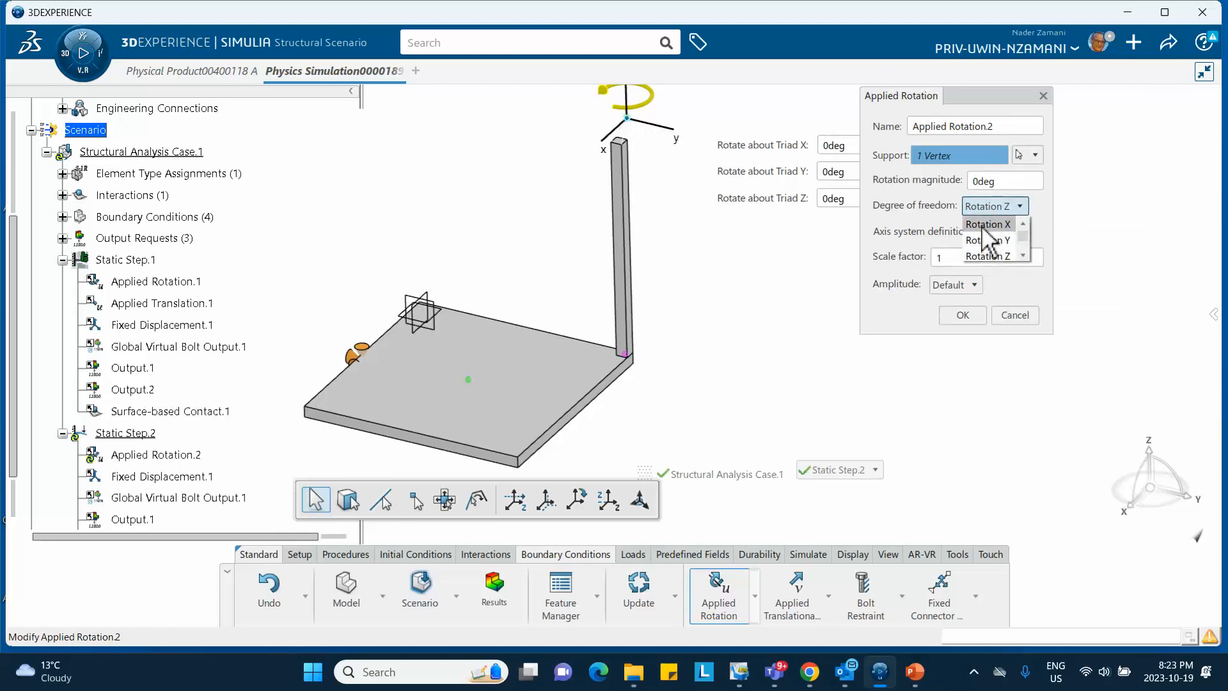
pyautogui.click(988, 224)
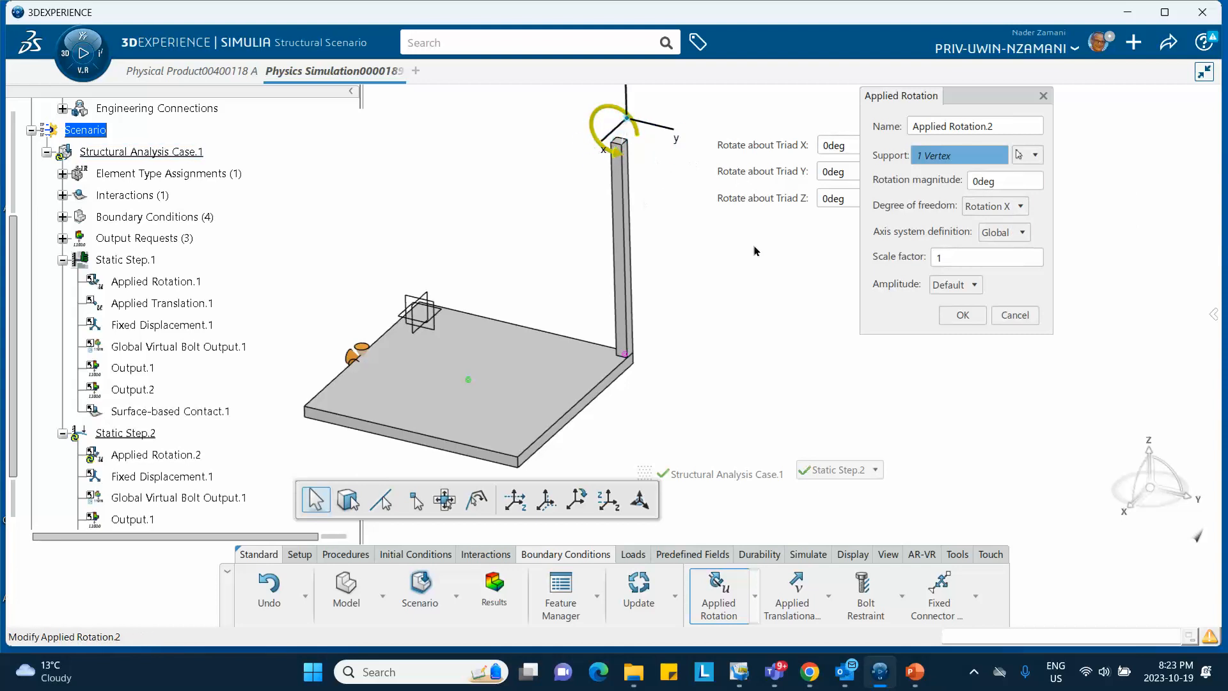
pyautogui.click(961, 315)
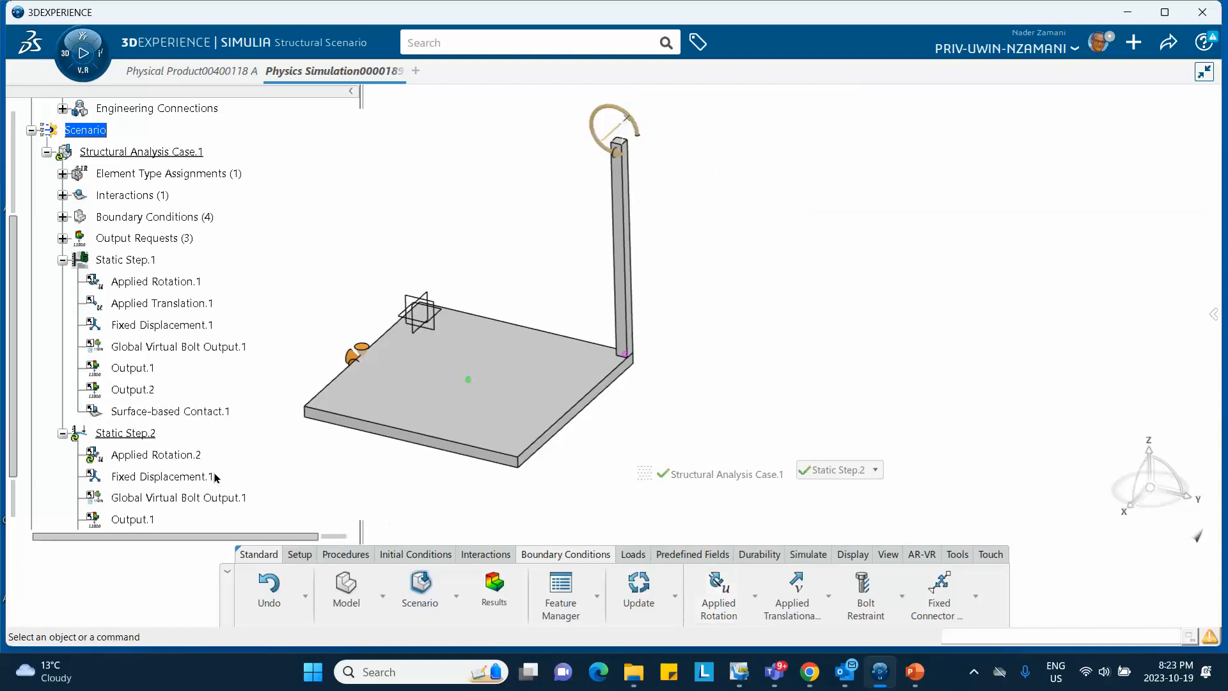
pyautogui.scroll(-2, 216, 477)
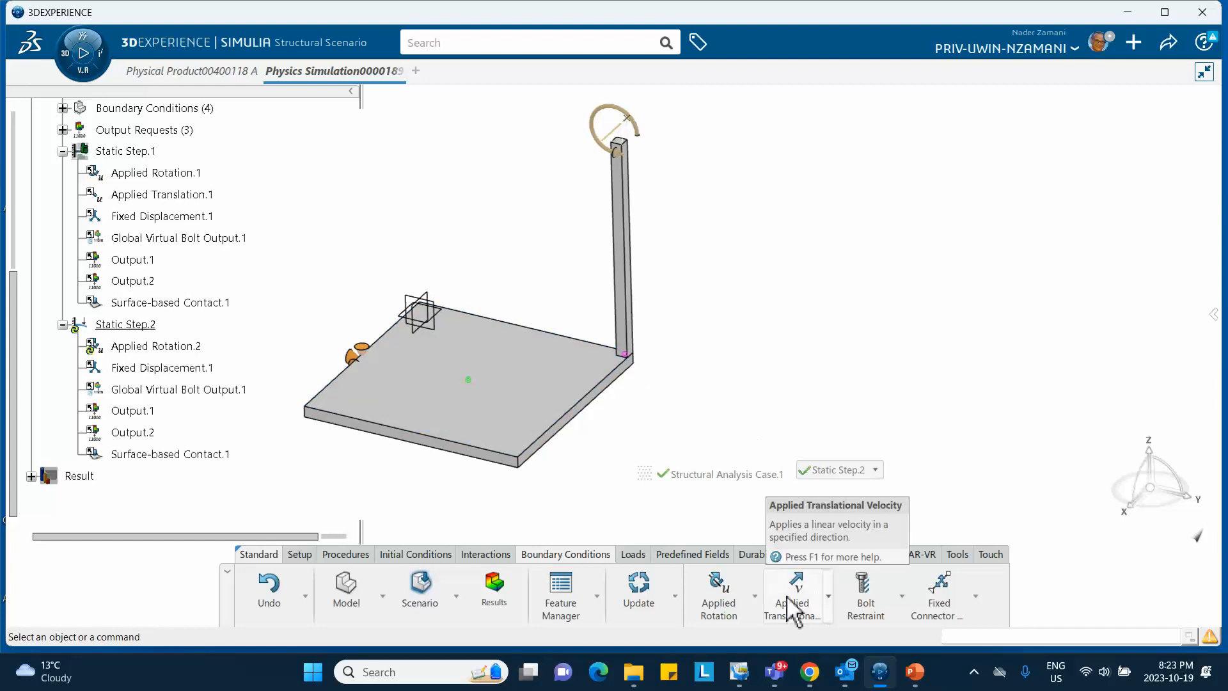
# Add Applied Translation.2 at the column's top vertex along Translation Y, 0 m
pyautogui.click(754, 582)
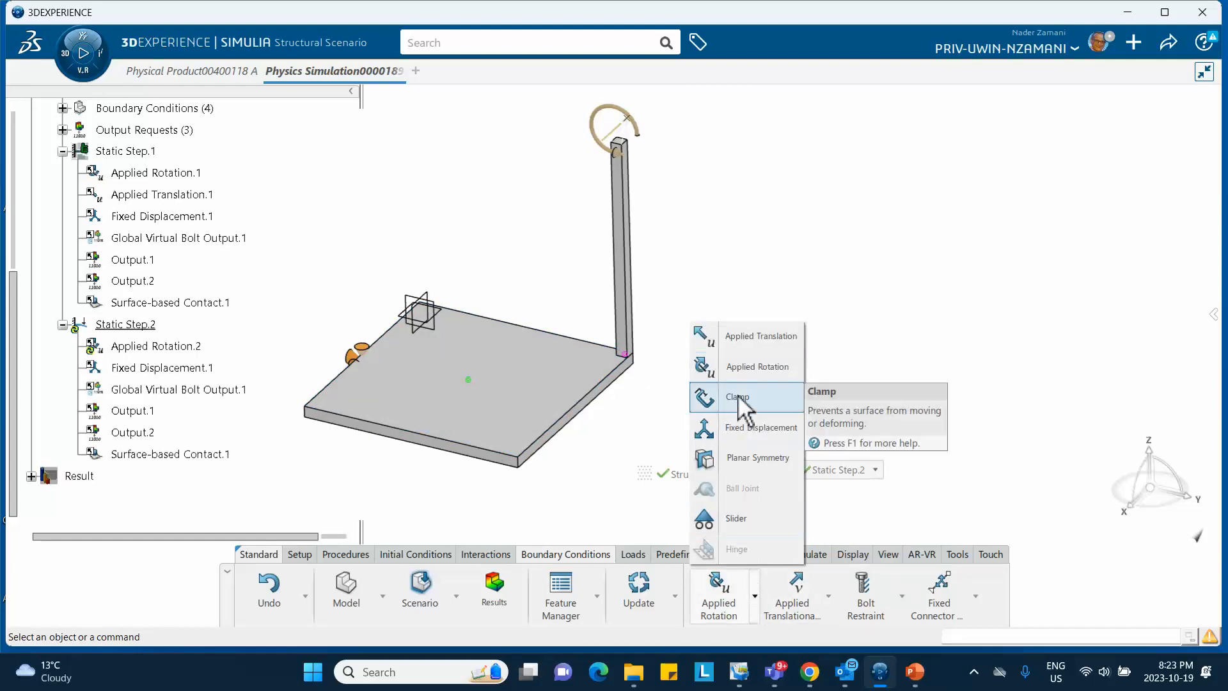
pyautogui.click(746, 337)
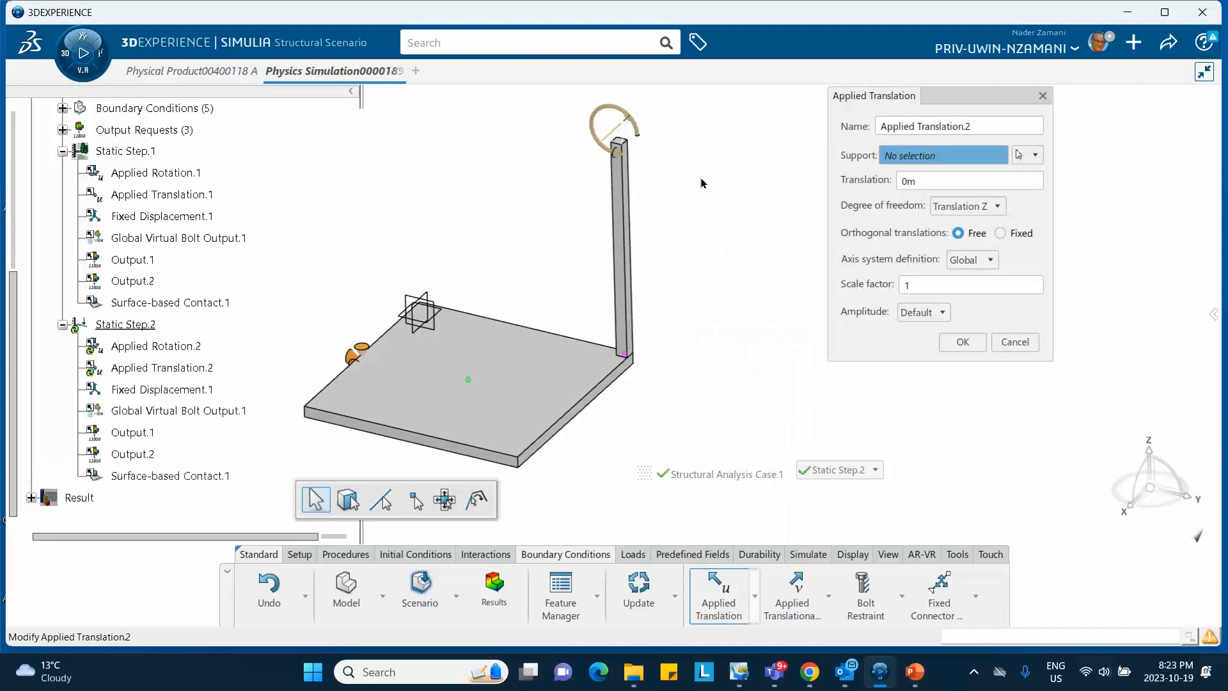
pyautogui.click(636, 125)
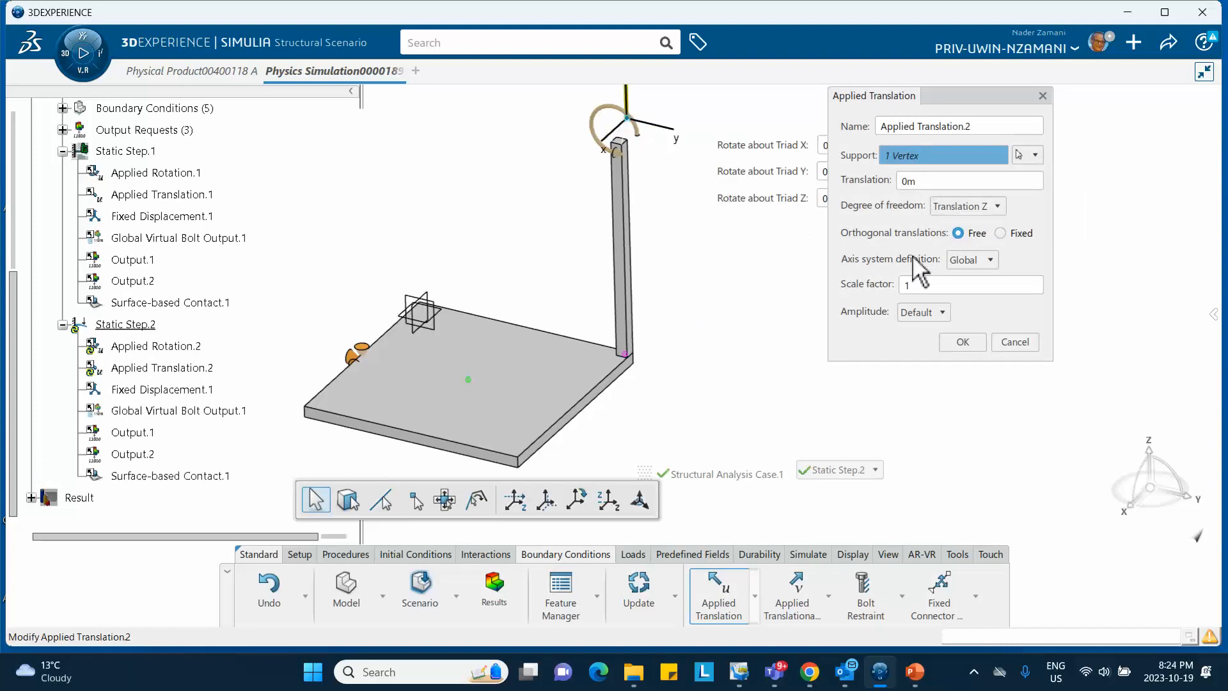
pyautogui.click(975, 208)
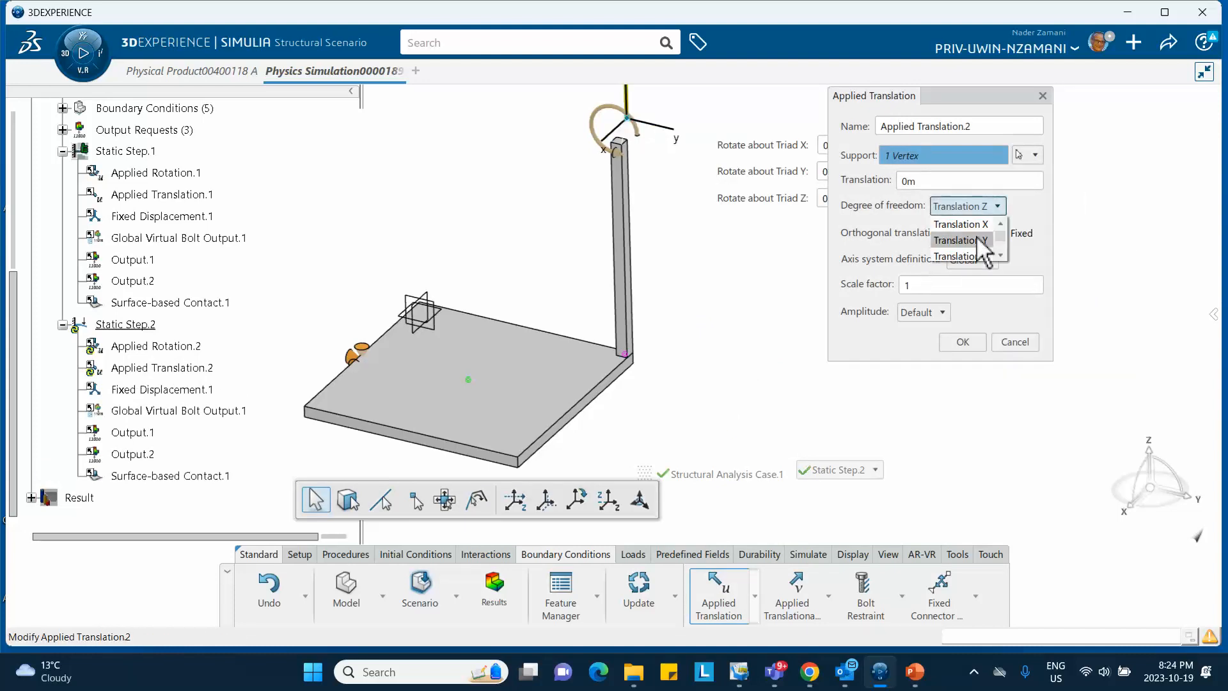
pyautogui.click(977, 237)
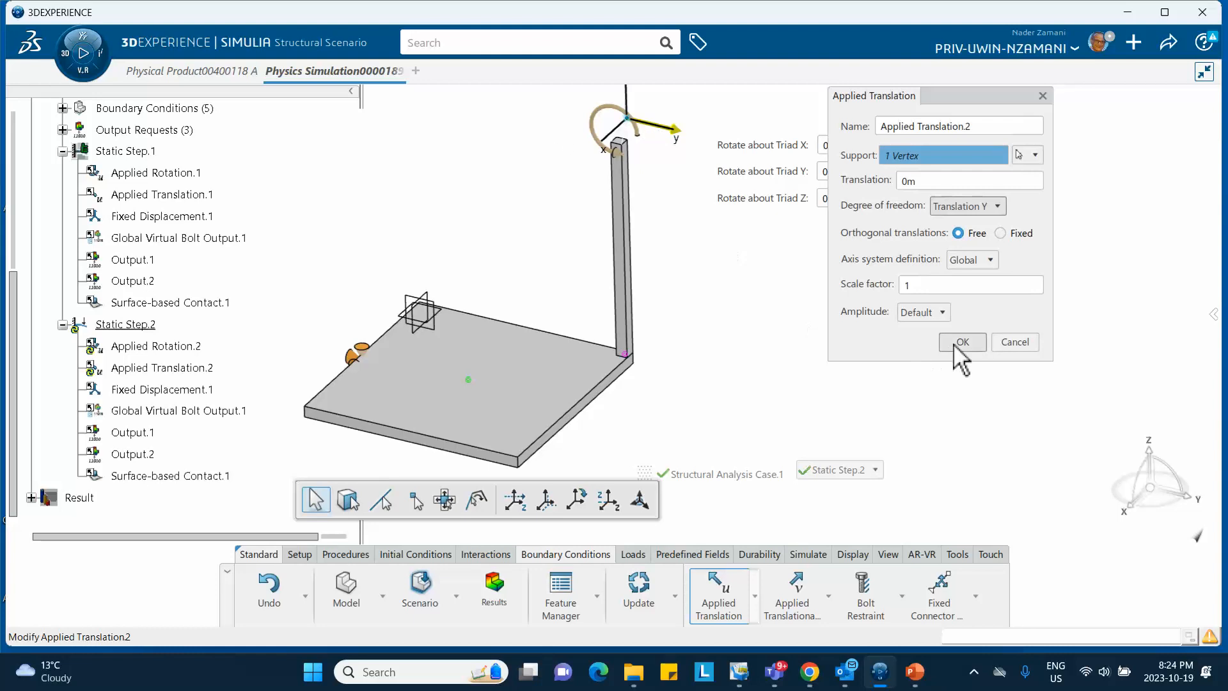
pyautogui.doubleClick(920, 182)
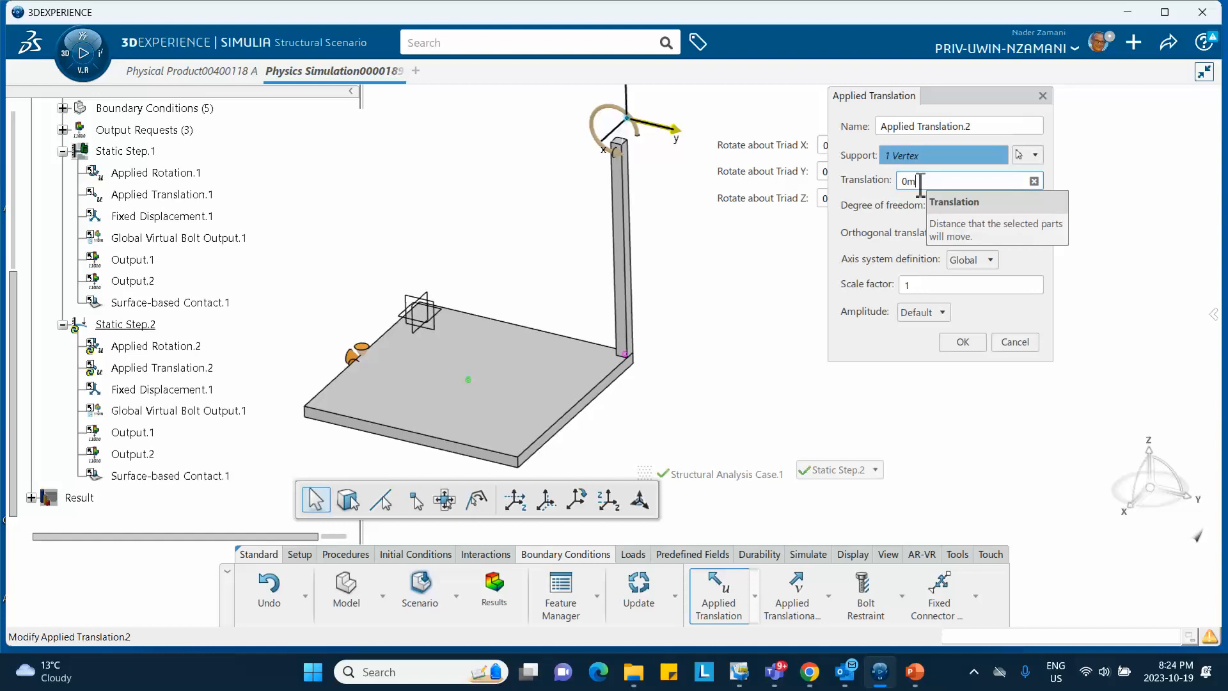
pyautogui.click(963, 342)
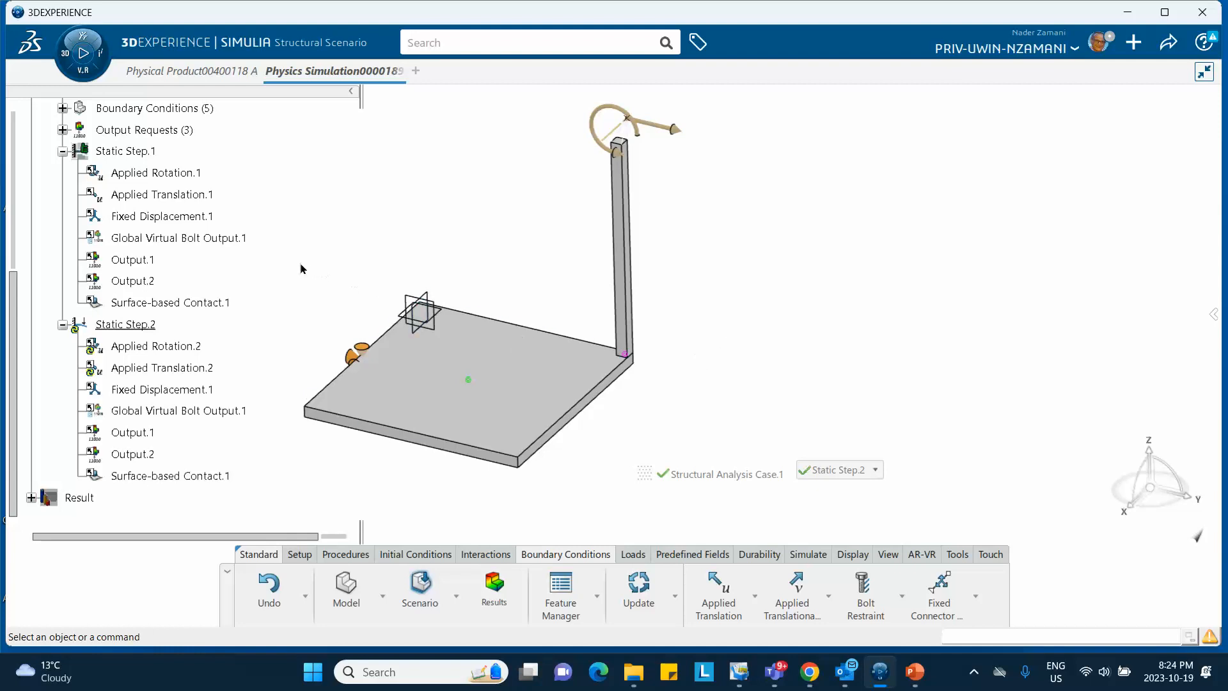
# Check Applied Rotation.2 in the tree, then bring up the Simulate dialog for Structural Analysis Case.1
pyautogui.click(808, 554)
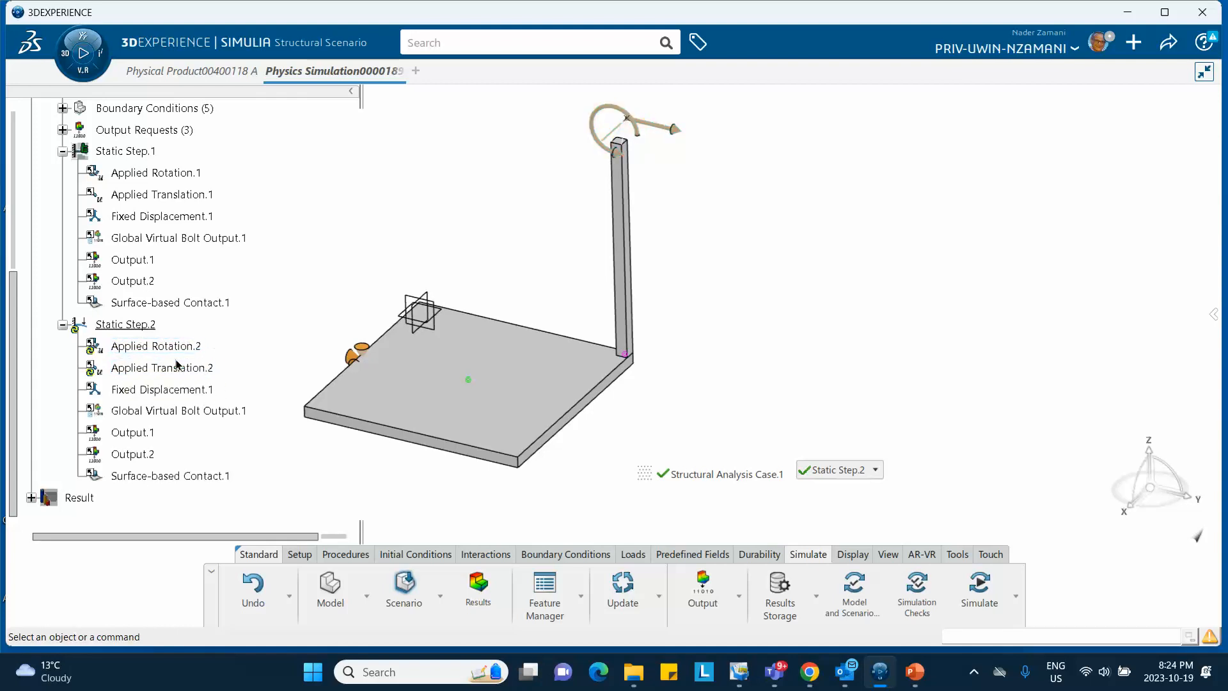
pyautogui.click(186, 347)
pyautogui.click(527, 240)
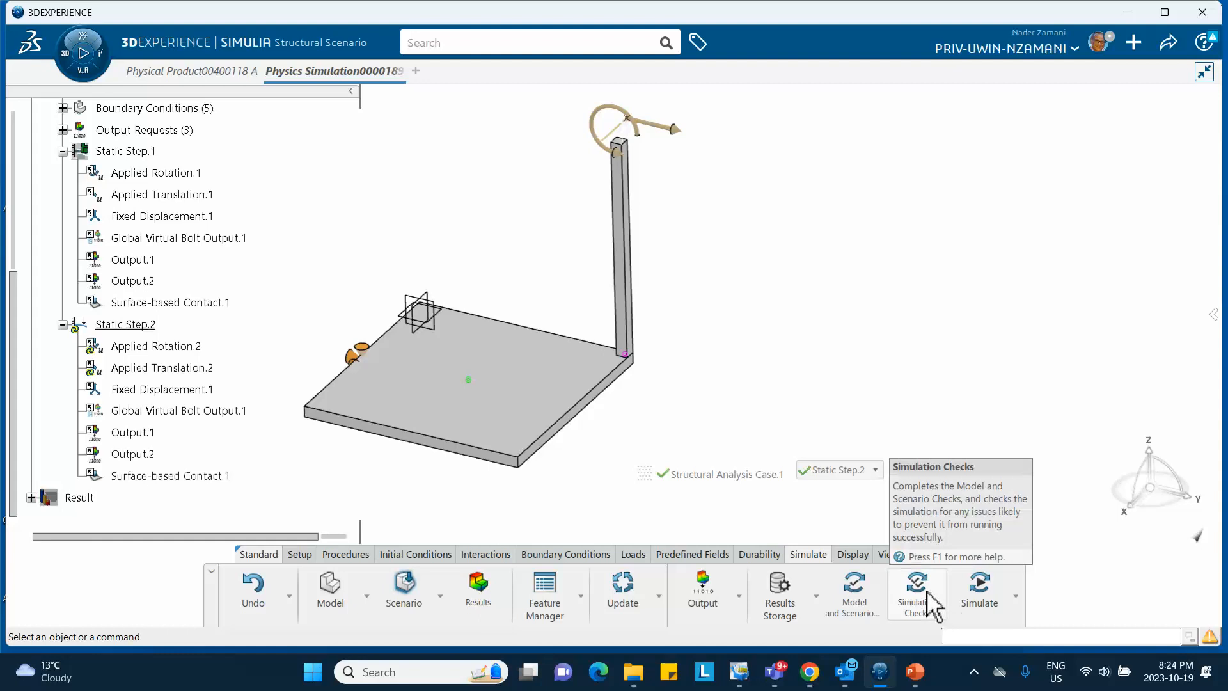
pyautogui.click(981, 605)
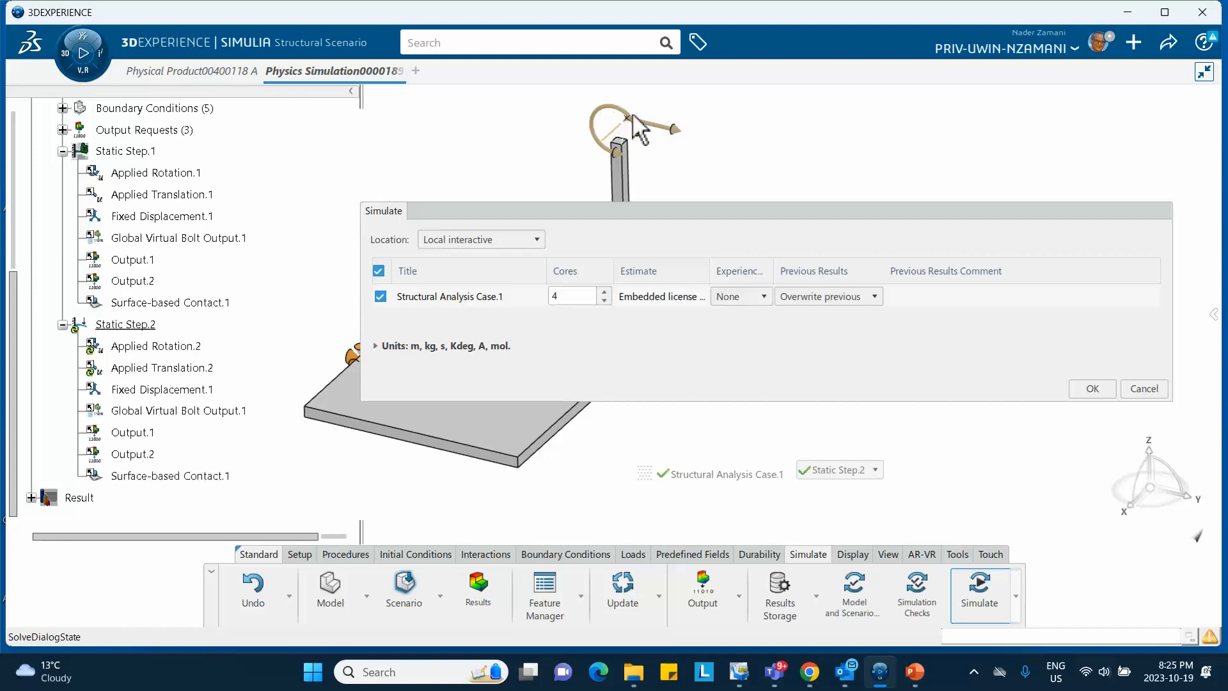
# Run the simulation locally on 4 cores and watch iterations until Static Step.2 completes at increment 105
pyautogui.click(1090, 390)
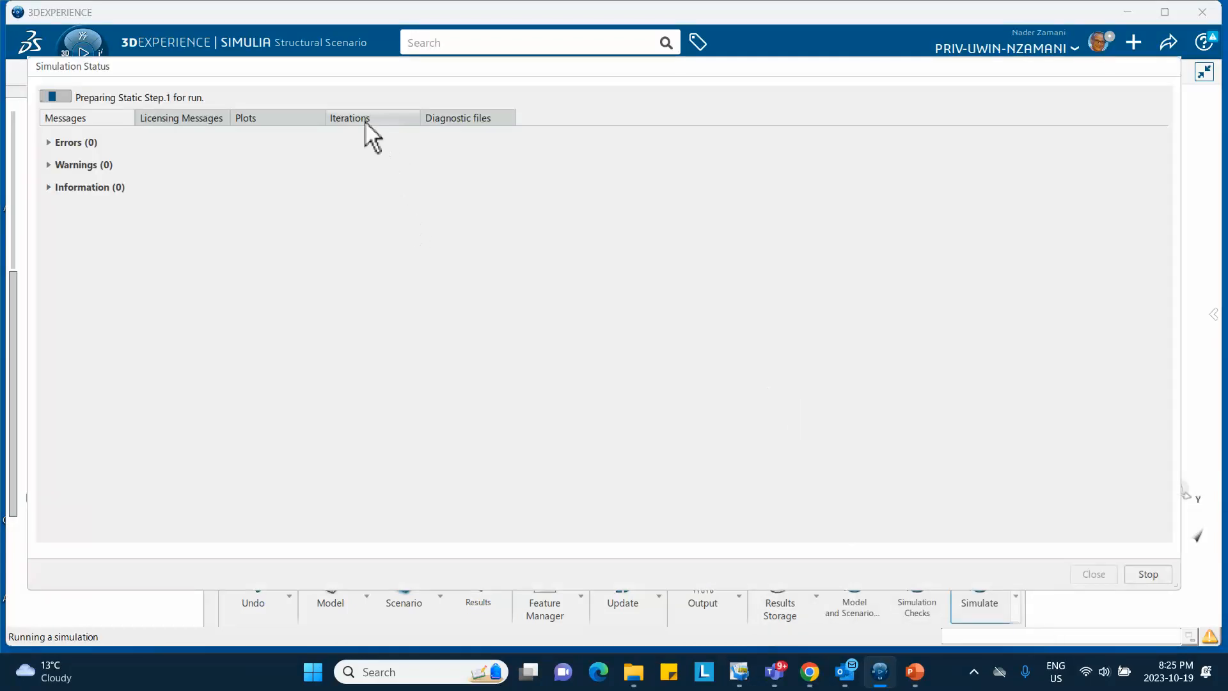
pyautogui.click(362, 119)
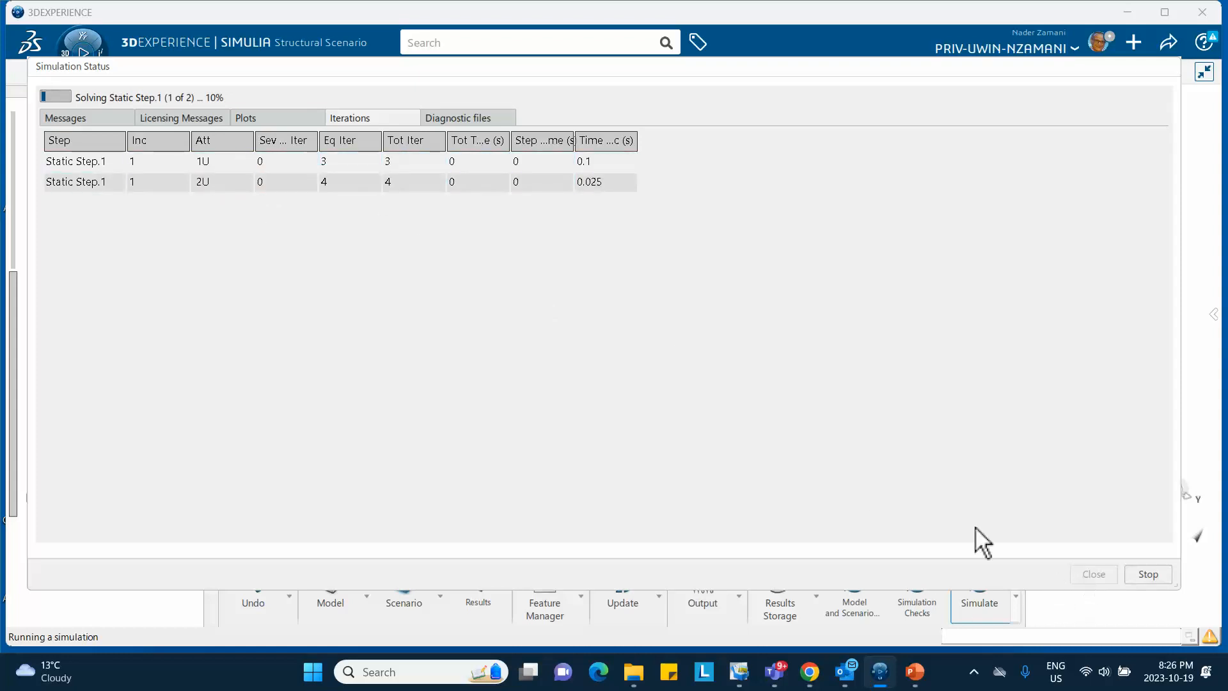
pyautogui.click(230, 184)
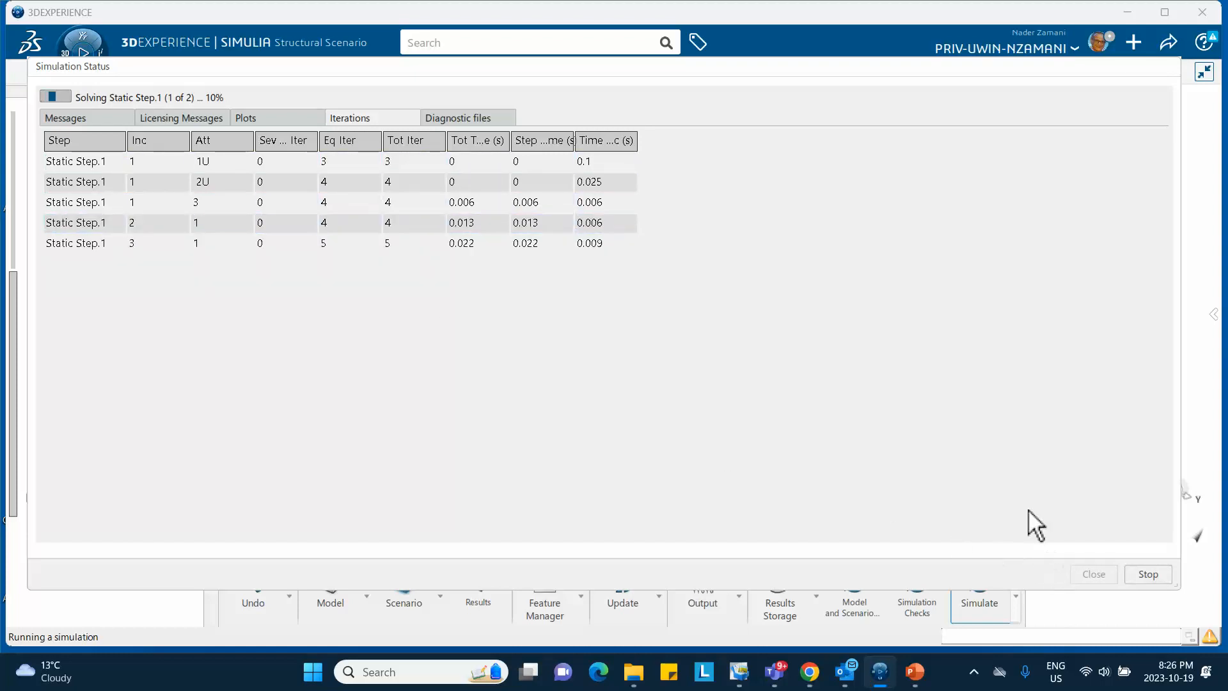
pyautogui.click(976, 680)
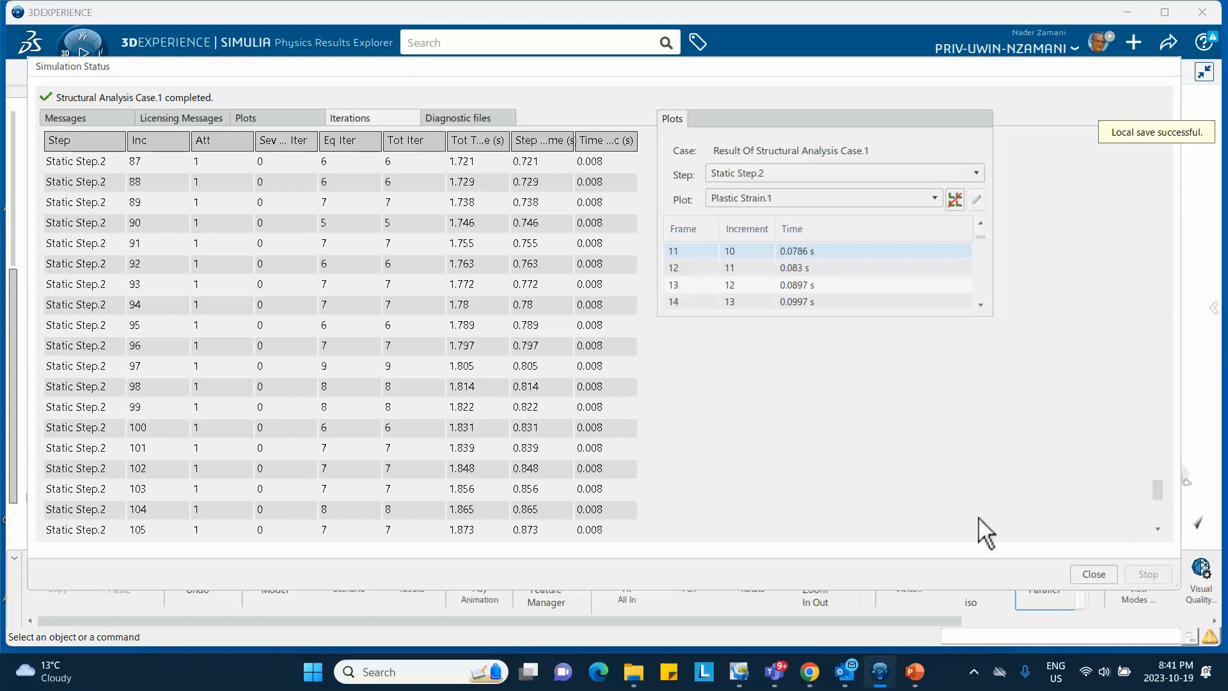
# Close the status window, move the plot settings aside, and show Static Step.1's final frame
pyautogui.click(1094, 574)
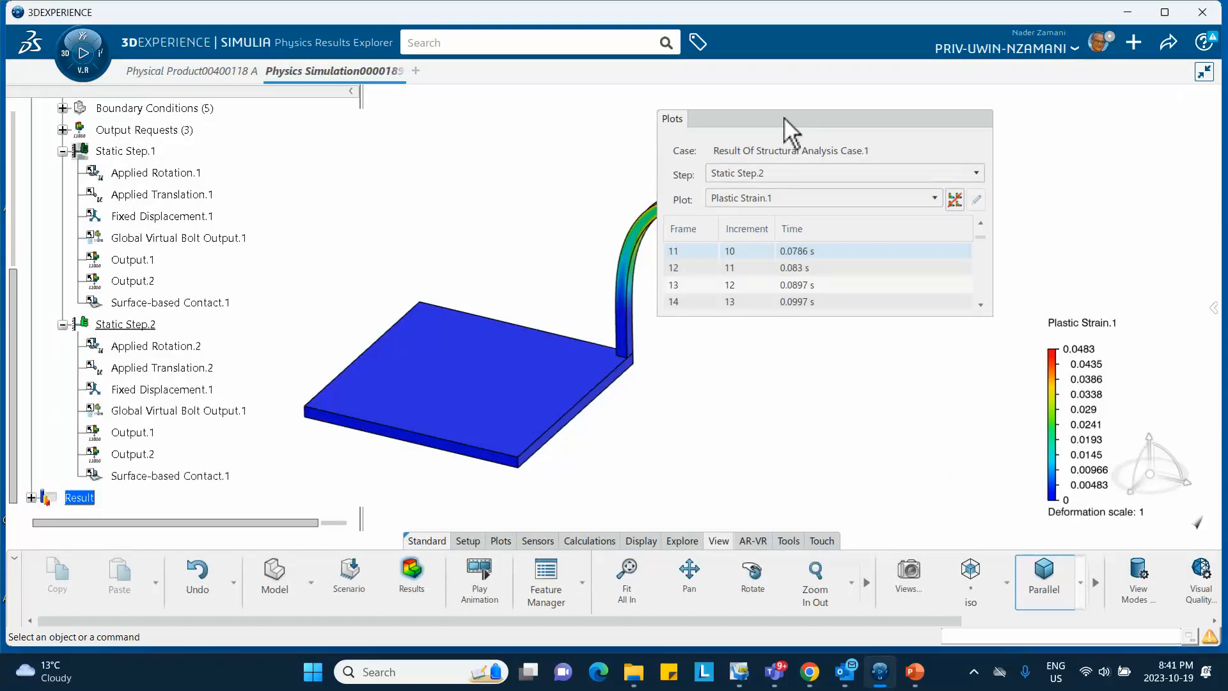
pyautogui.moveTo(785, 117); pyautogui.dragTo(859, 122)
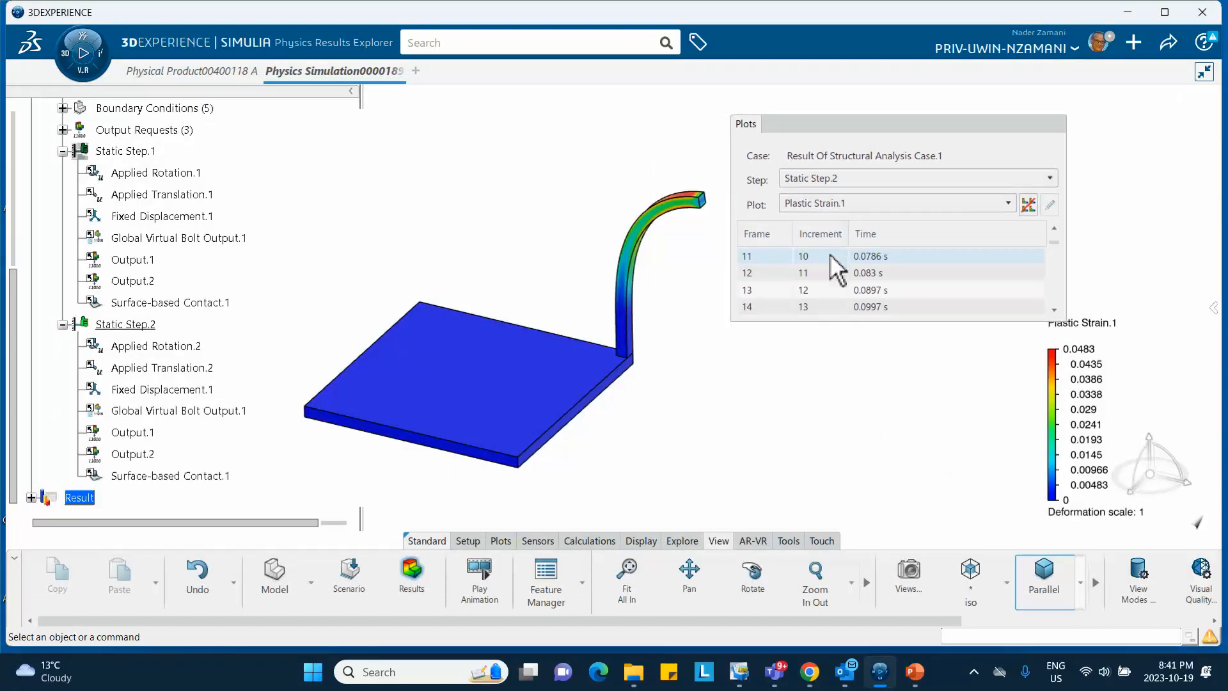
pyautogui.scroll(3, 832, 256)
pyautogui.click(823, 181)
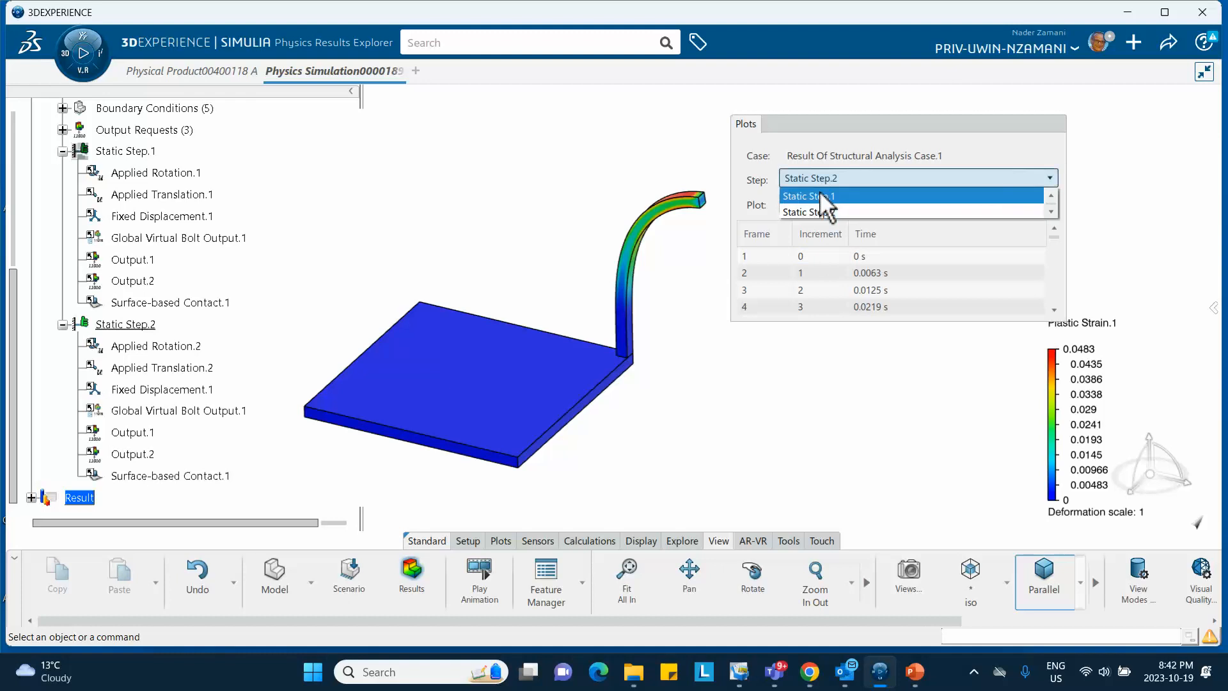
pyautogui.click(822, 195)
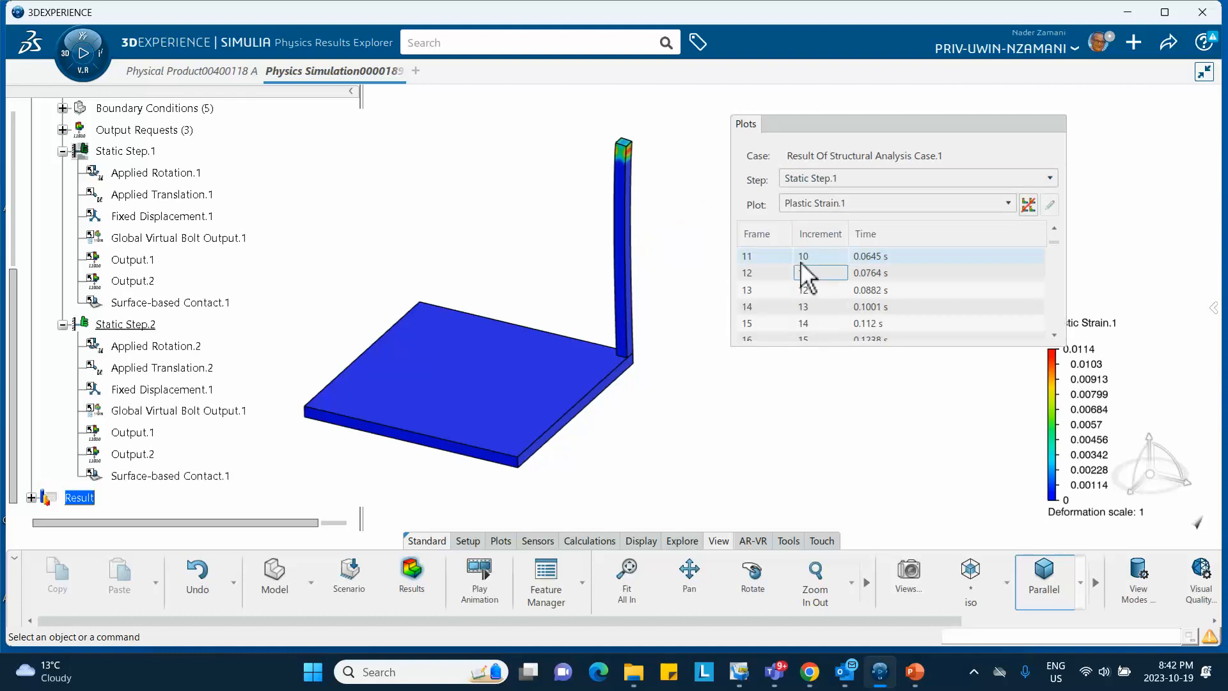
pyautogui.scroll(2, 802, 260)
pyautogui.scroll(2, 801, 260)
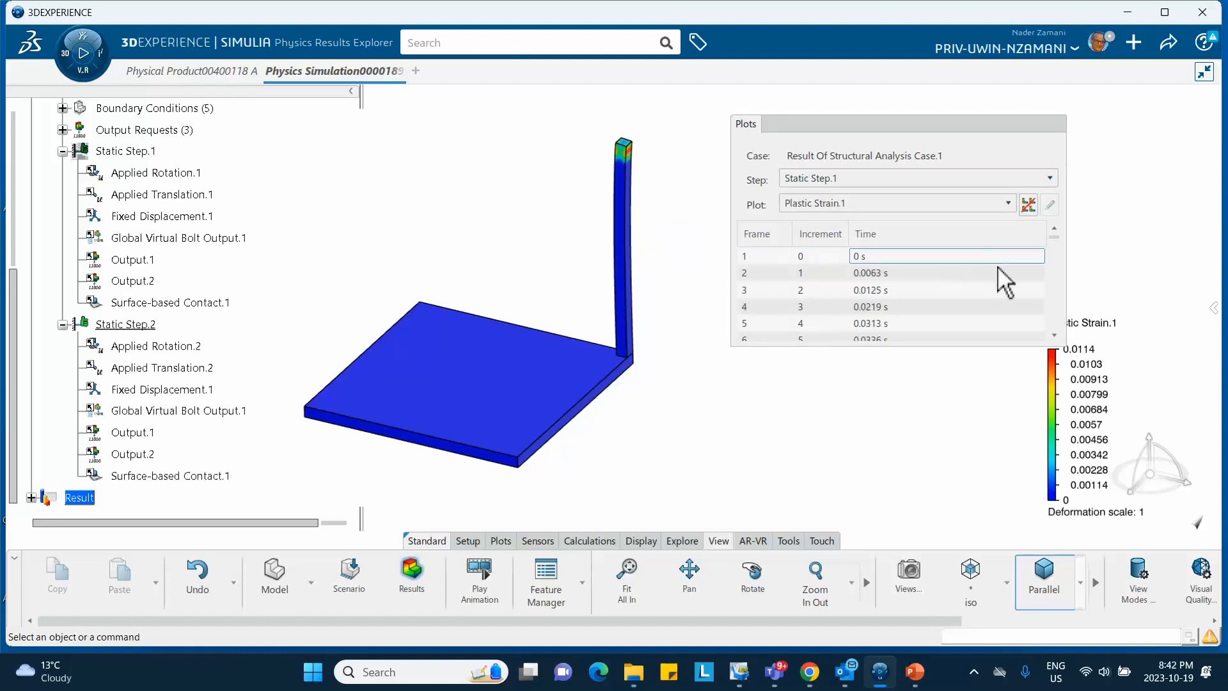
pyautogui.click(1053, 335)
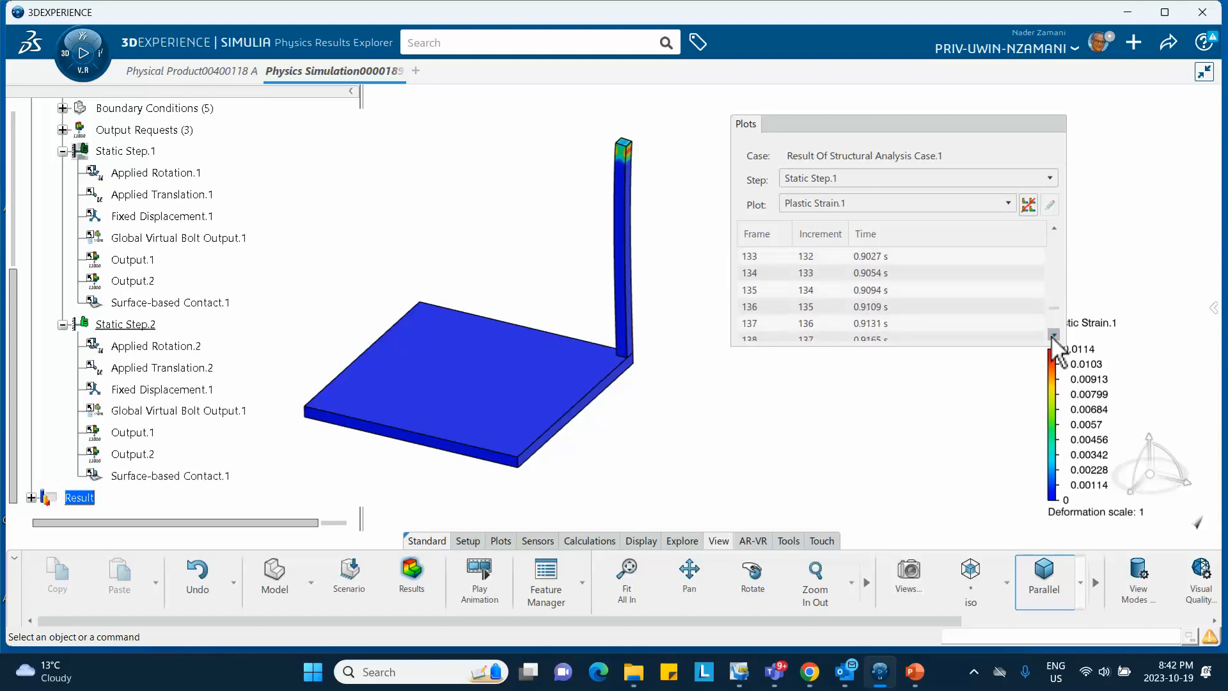
pyautogui.click(877, 332)
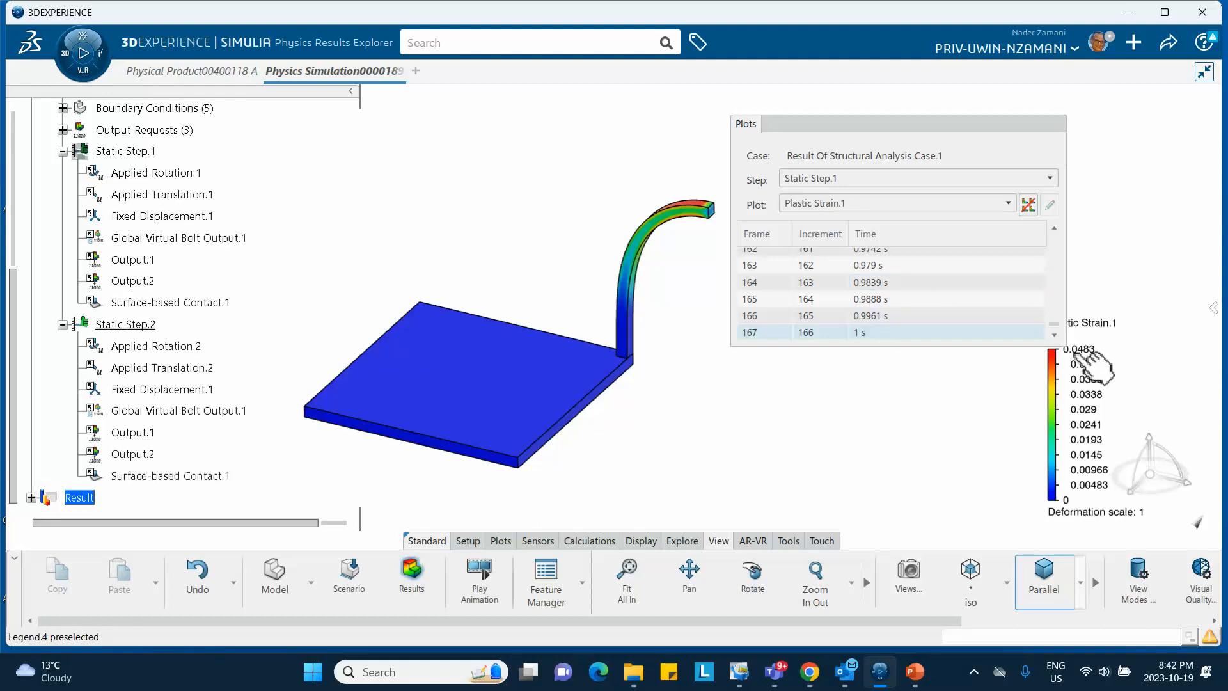
# Switch to Static Step.2 and step through its early frames 1 to 11
pyautogui.click(860, 179)
pyautogui.click(854, 212)
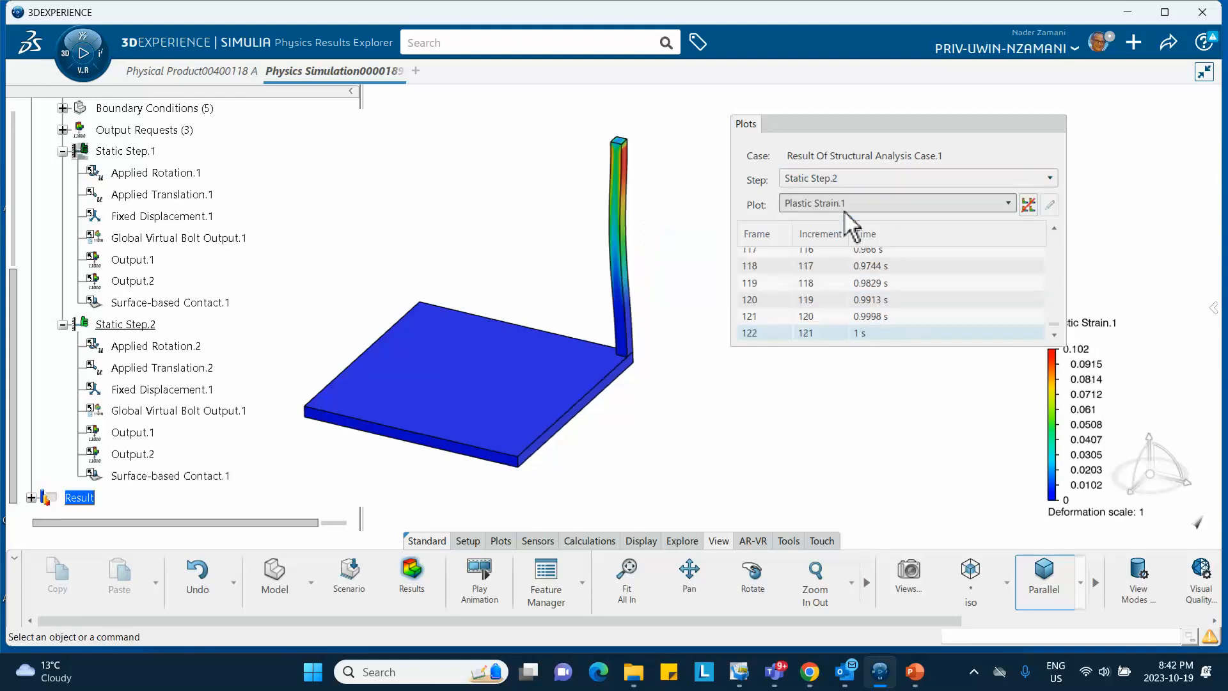
pyautogui.click(1054, 229)
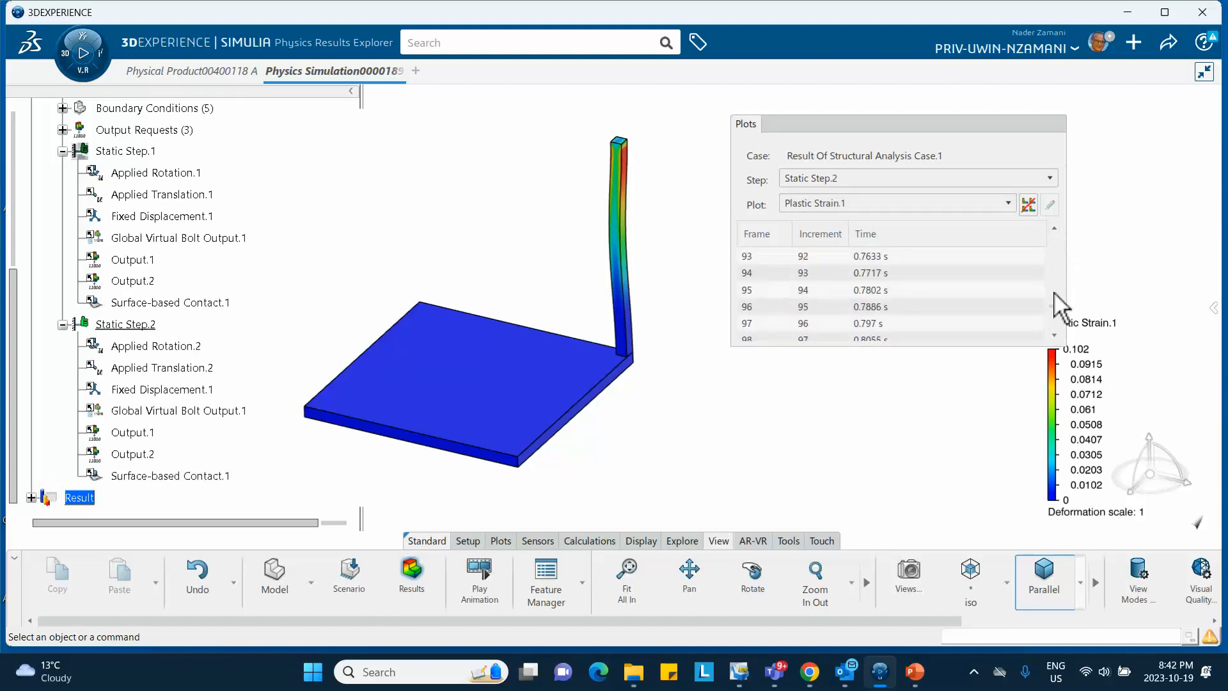
pyautogui.moveTo(1054, 305); pyautogui.dragTo(1053, 234)
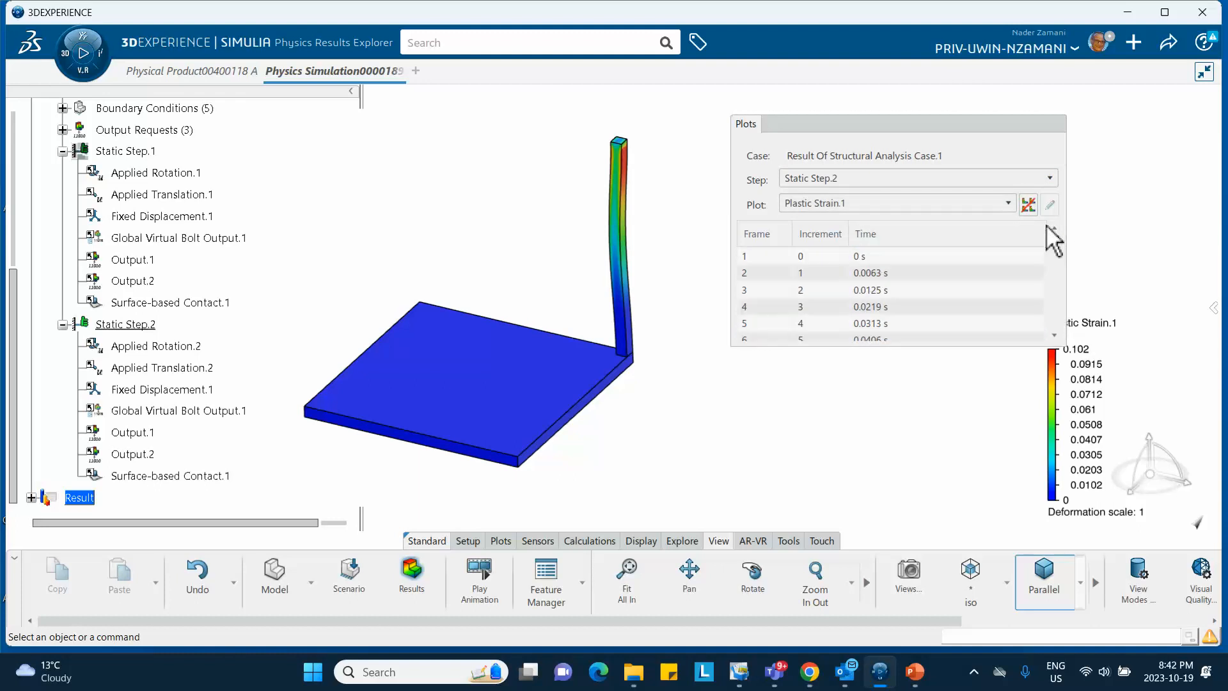
pyautogui.click(854, 258)
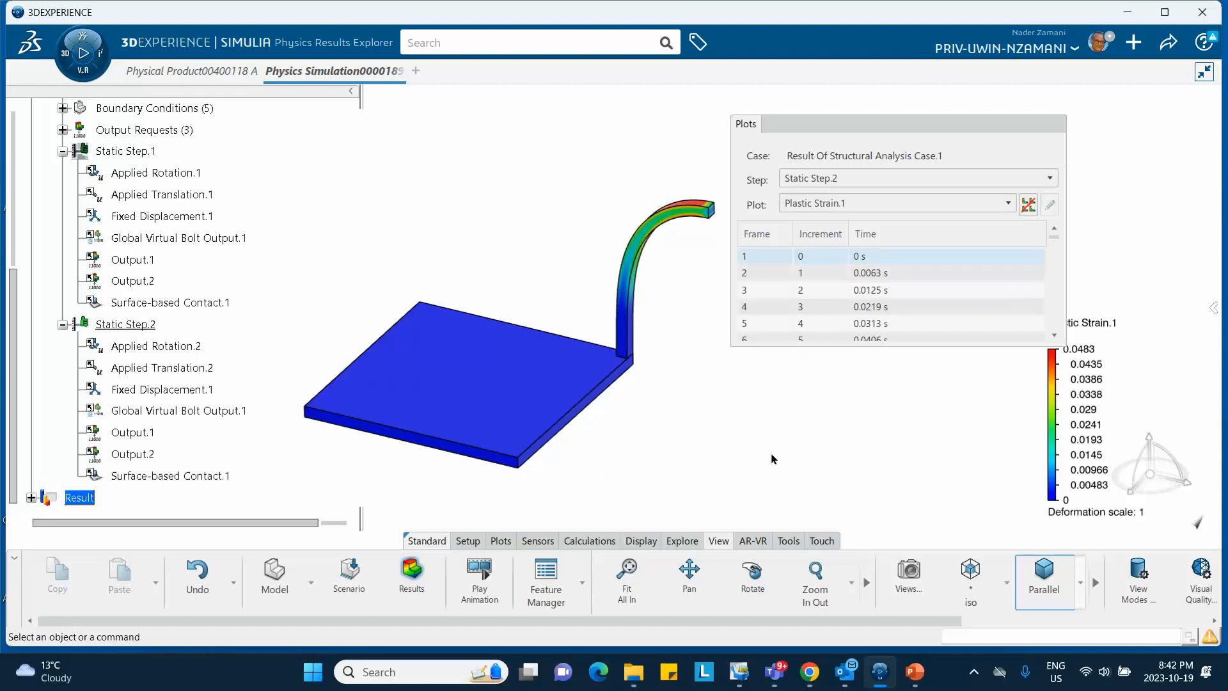
pyautogui.click(803, 275)
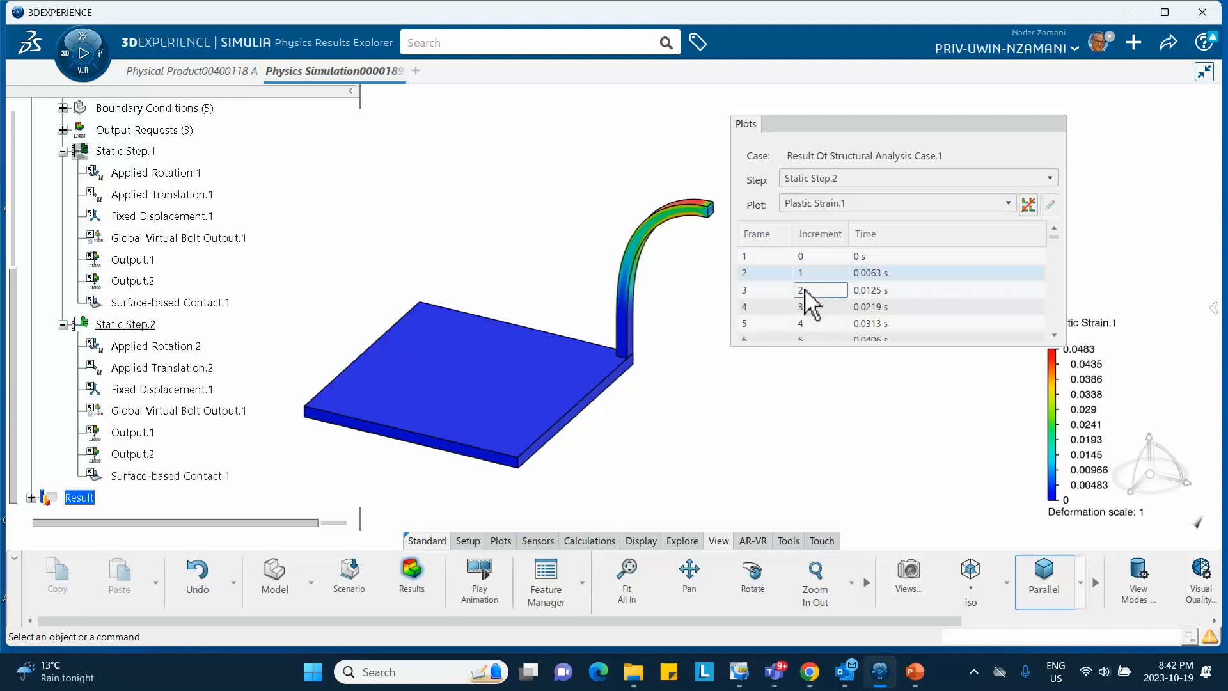
pyautogui.click(809, 292)
pyautogui.click(808, 305)
pyautogui.click(808, 321)
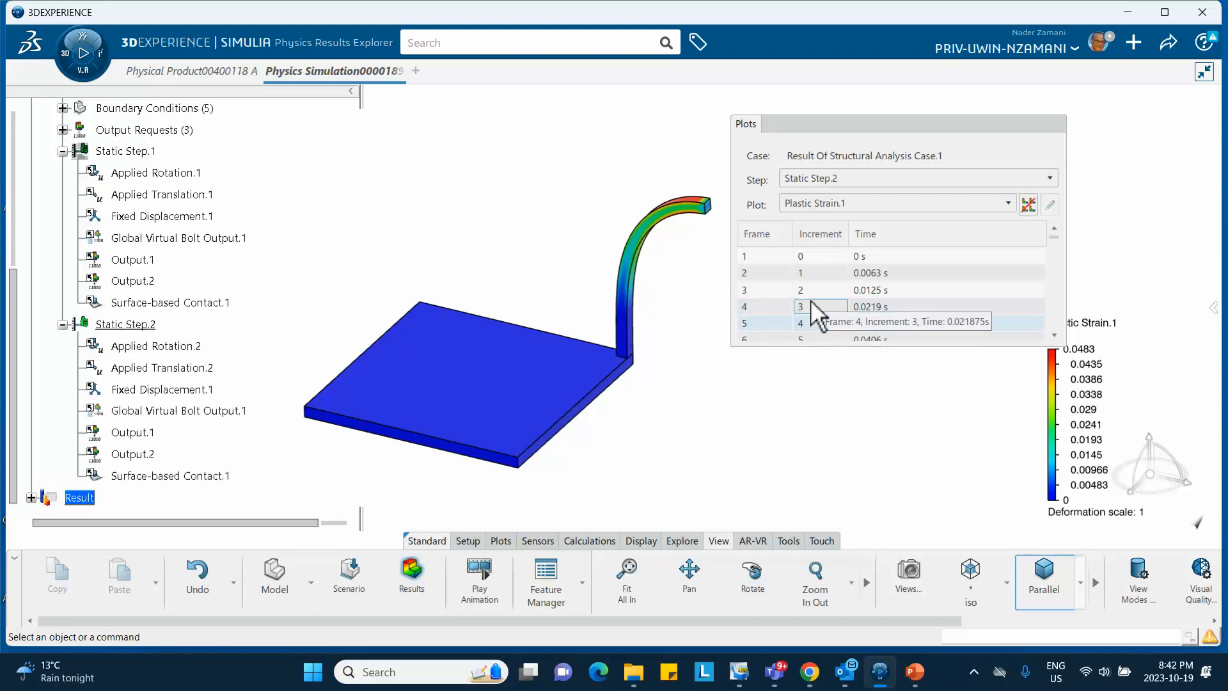
pyautogui.scroll(-2, 811, 301)
pyautogui.click(811, 293)
pyautogui.click(810, 307)
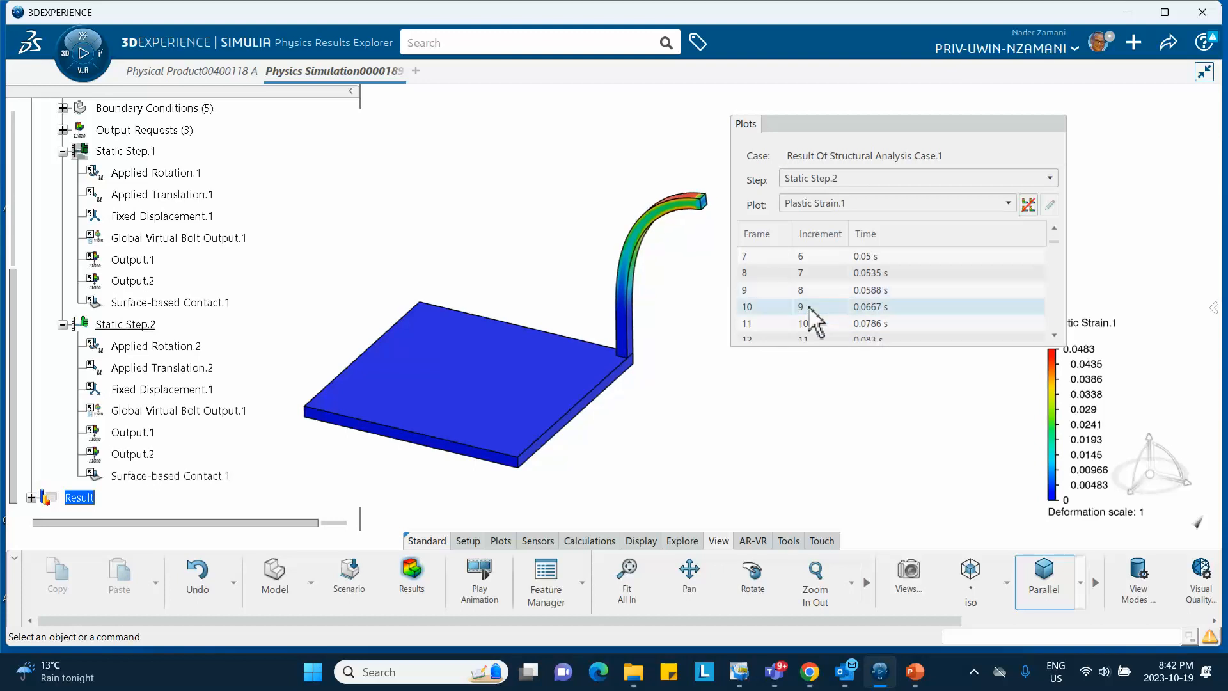
pyautogui.click(808, 319)
pyautogui.scroll(-4, 809, 320)
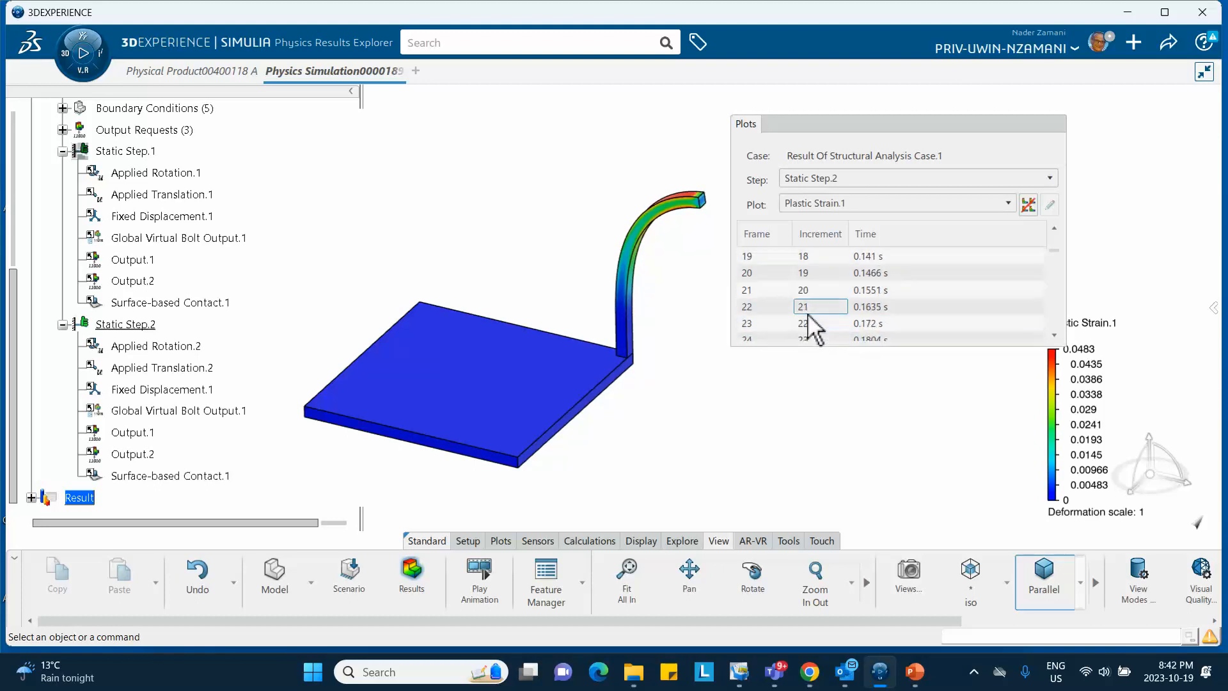
# Continue through Step 2 frames 21 to 120, ending on the 1 s frame peaking at 0.102
pyautogui.click(807, 287)
pyautogui.scroll(-2, 807, 296)
pyautogui.click(807, 294)
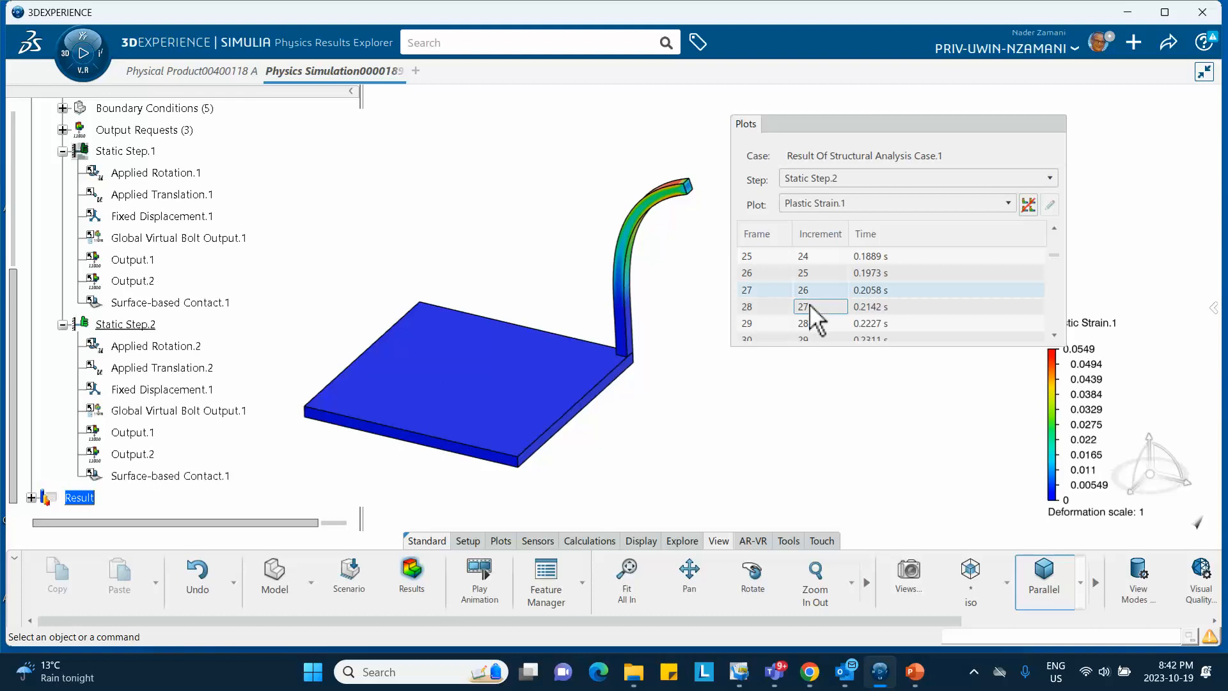
pyautogui.scroll(-1, 811, 306)
pyautogui.click(811, 308)
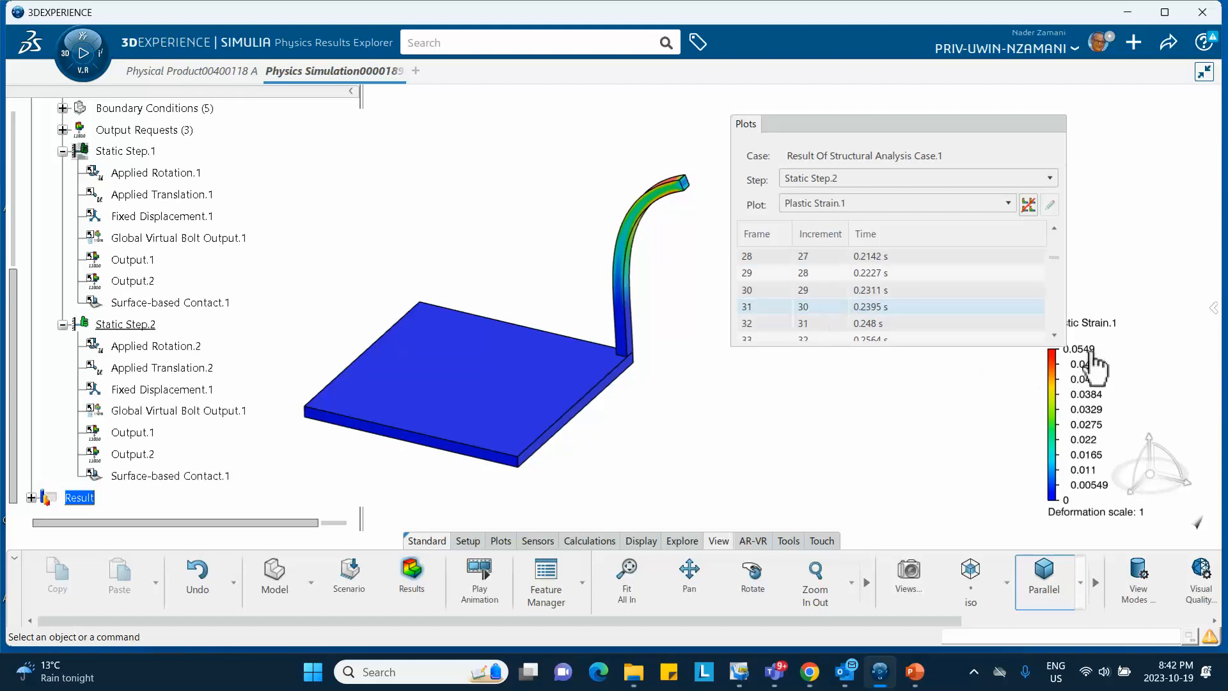
pyautogui.moveTo(995, 132); pyautogui.dragTo(971, 132)
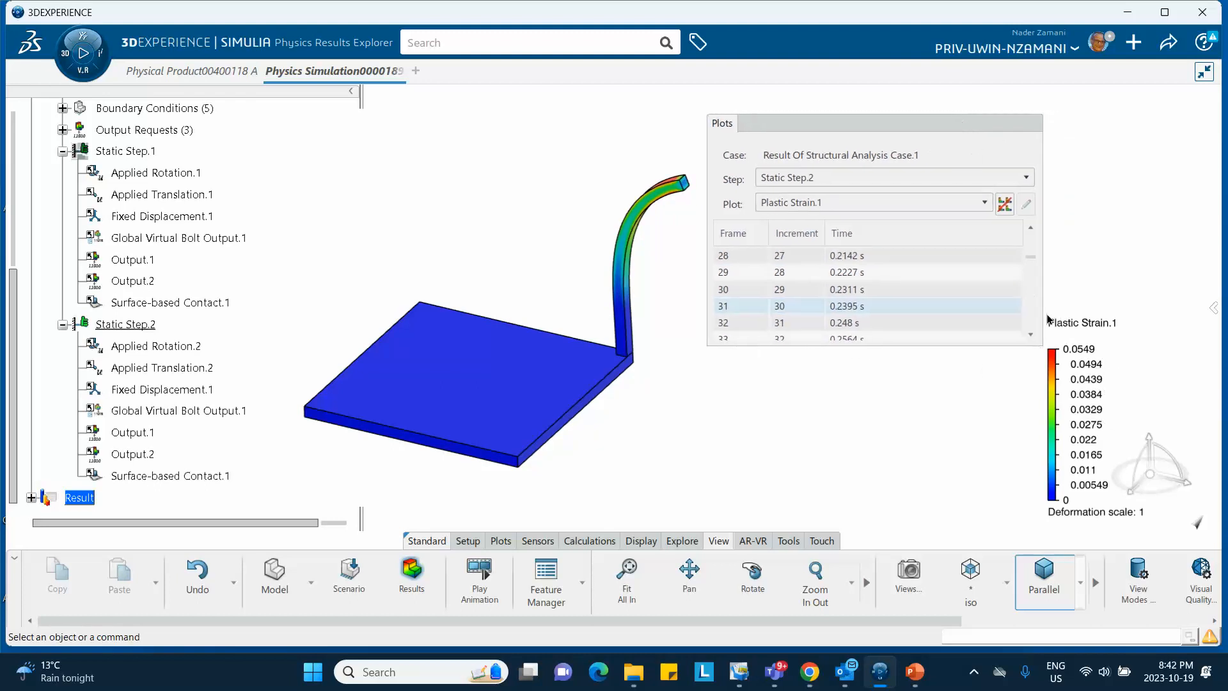
pyautogui.scroll(-3, 879, 312)
pyautogui.click(874, 307)
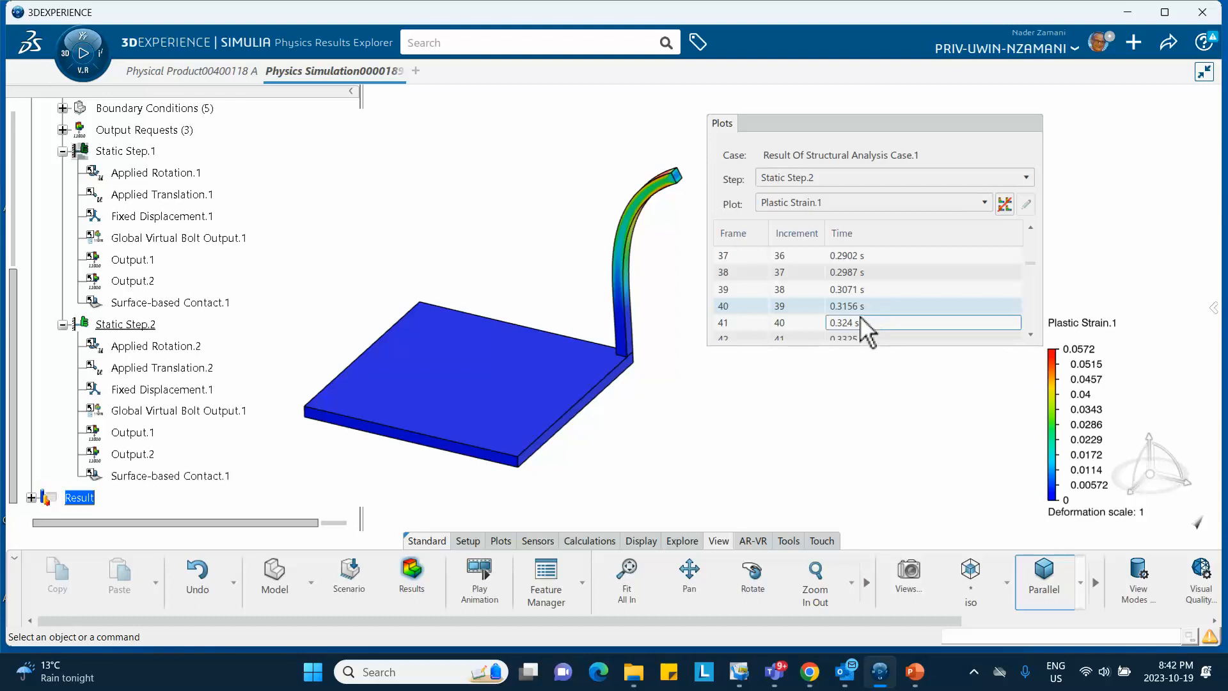
pyautogui.click(861, 321)
pyautogui.scroll(-9, 863, 323)
pyautogui.click(828, 302)
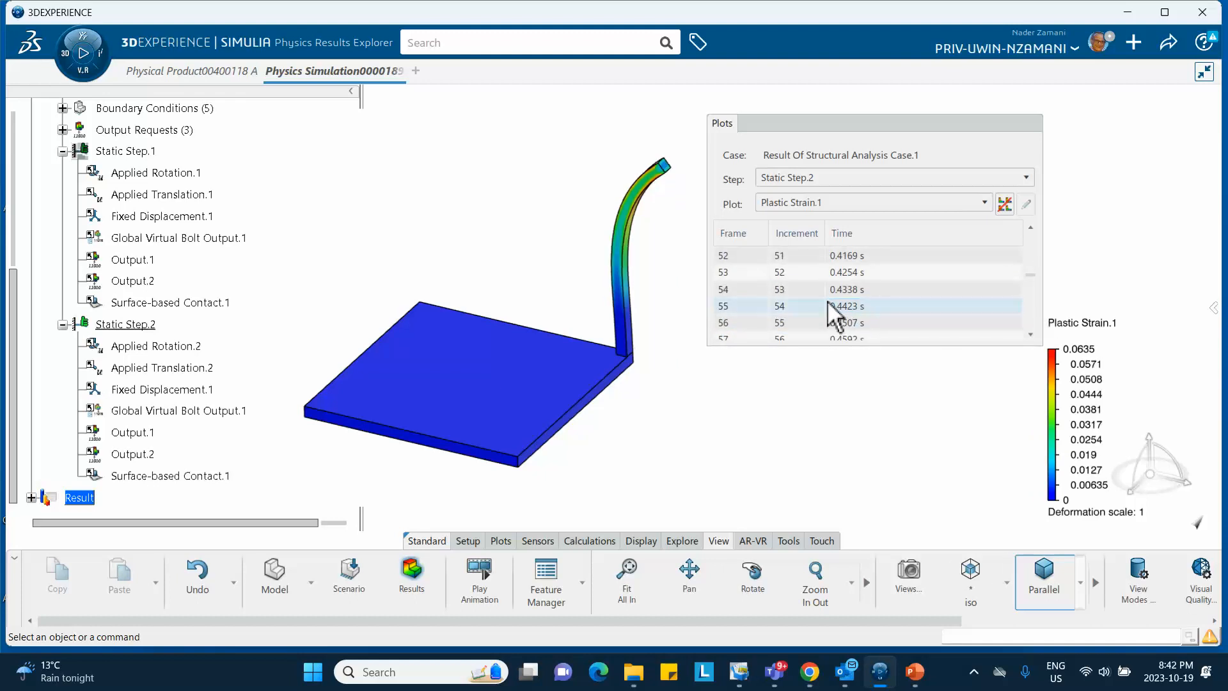
pyautogui.scroll(-6, 828, 305)
pyautogui.click(826, 306)
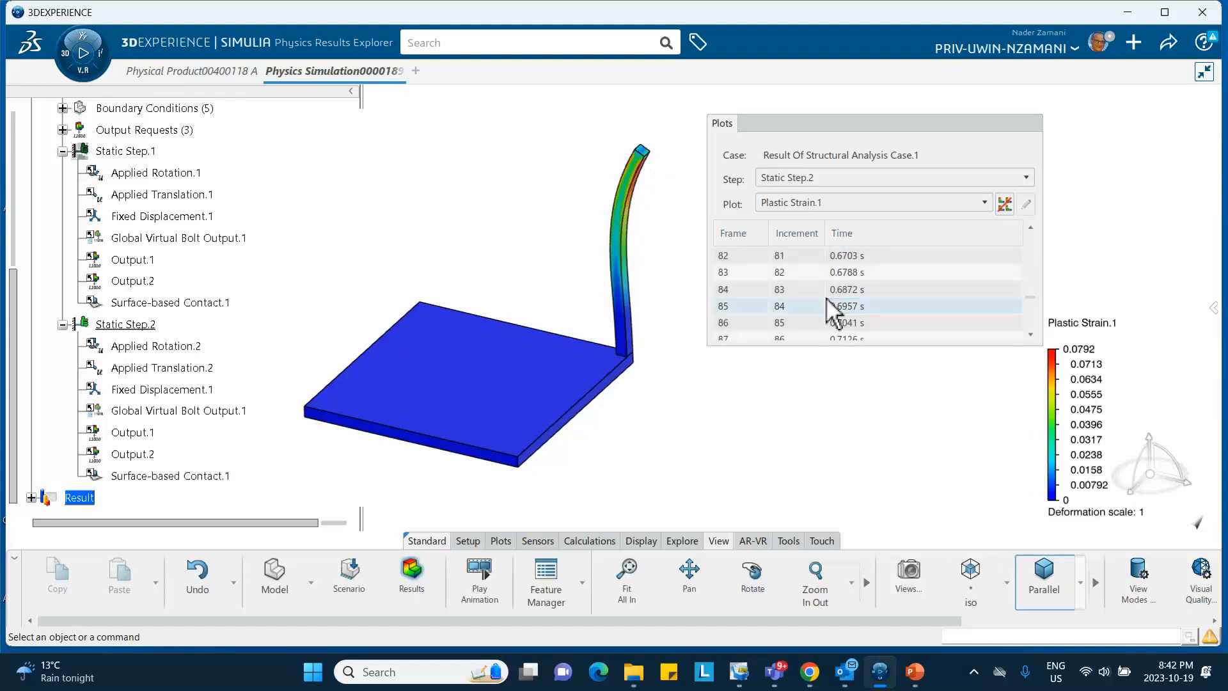
pyautogui.scroll(-12, 827, 298)
pyautogui.click(827, 298)
pyautogui.click(822, 332)
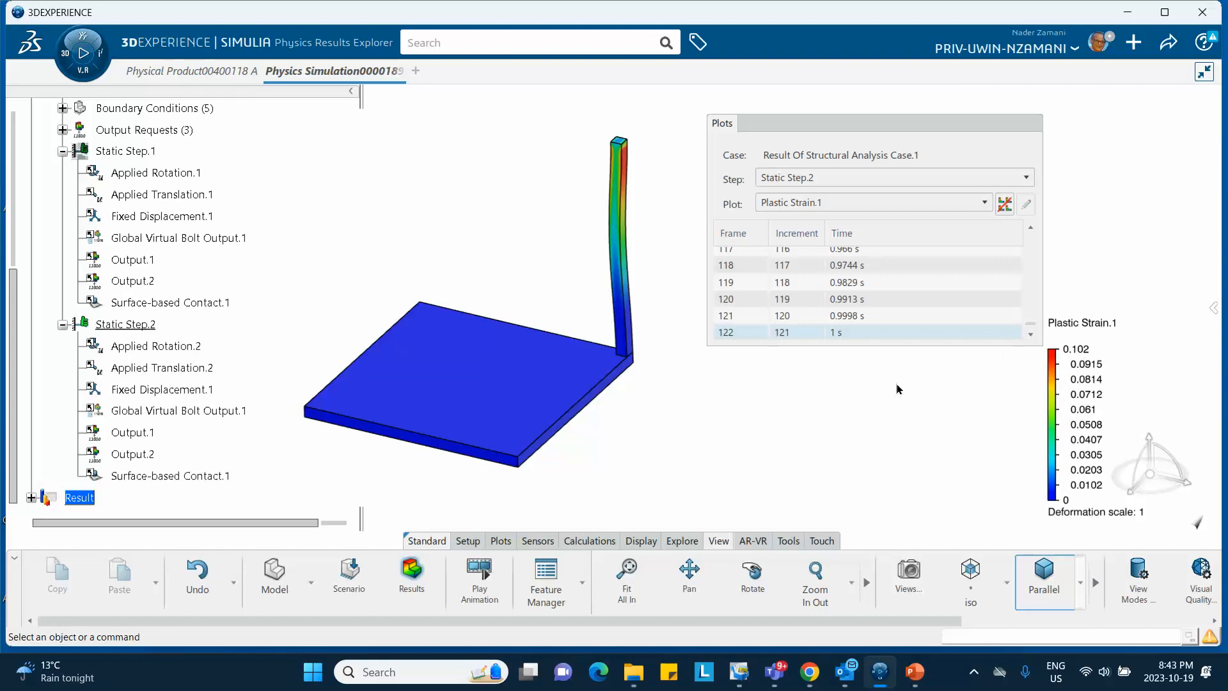
pyautogui.click(882, 674)
# Compare against slide 5's expected 0.102 strain, view slide 6's amplitude table, then return to CATIA
pyautogui.click(880, 673)
pyautogui.click(916, 673)
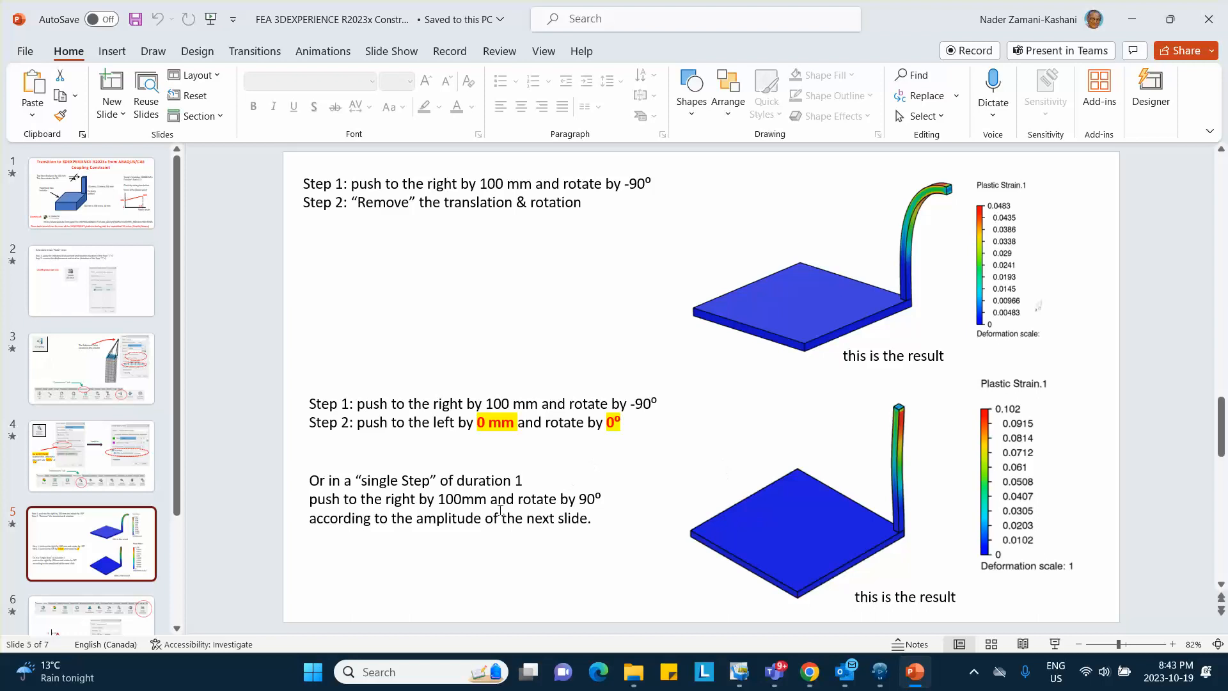
pyautogui.scroll(-3, 110, 554)
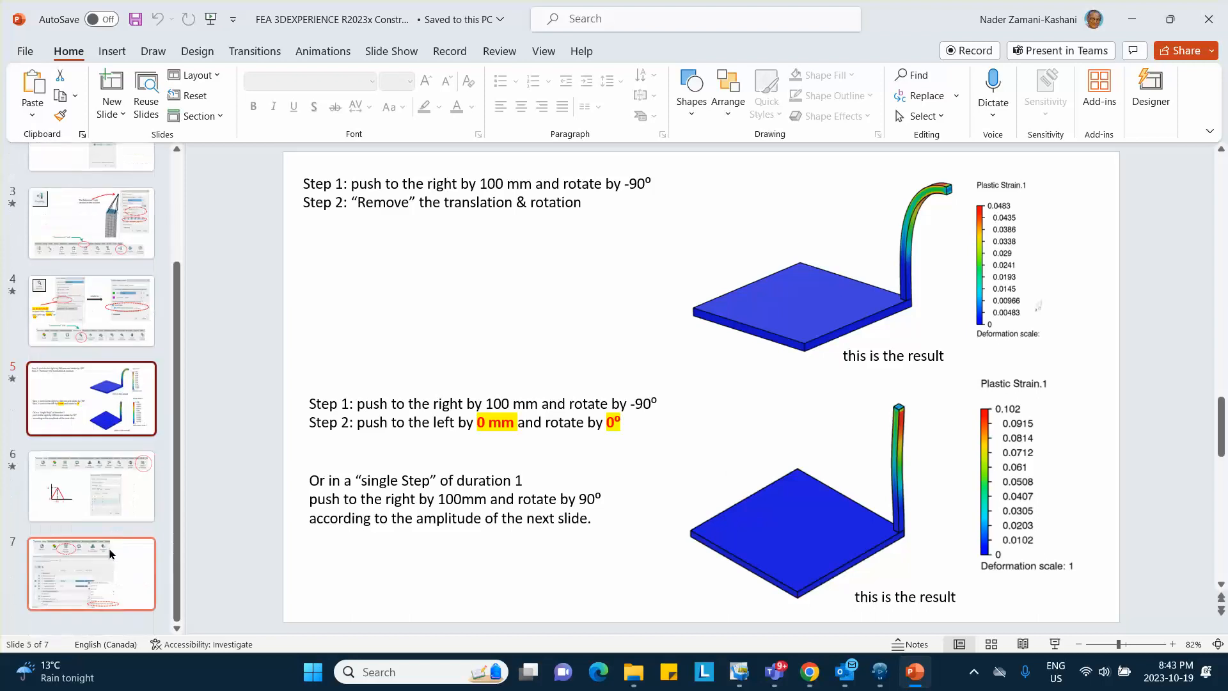
pyautogui.click(106, 501)
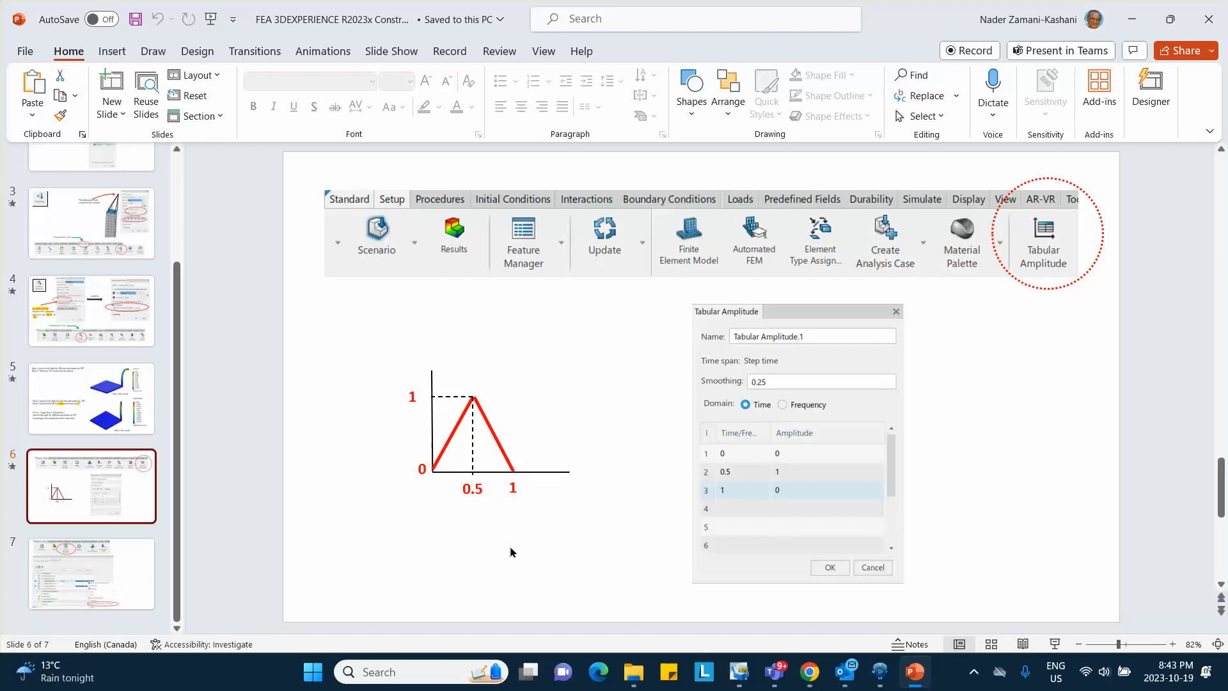
pyautogui.moveTo(879, 674)
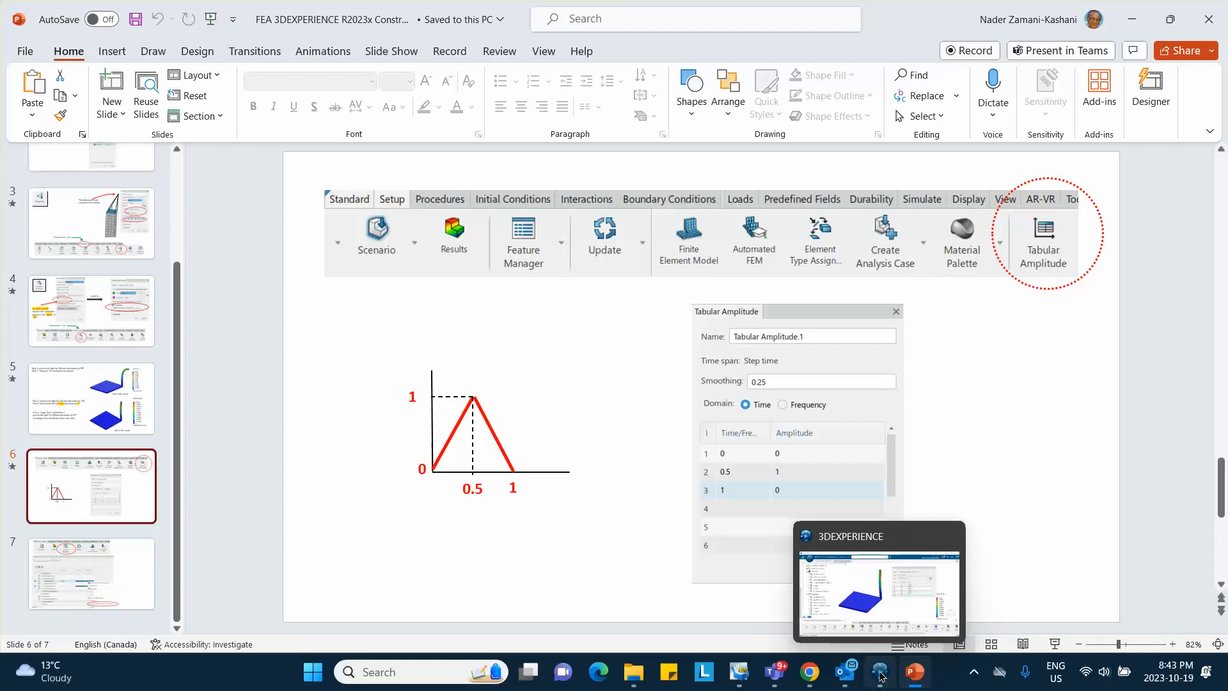
pyautogui.click(880, 676)
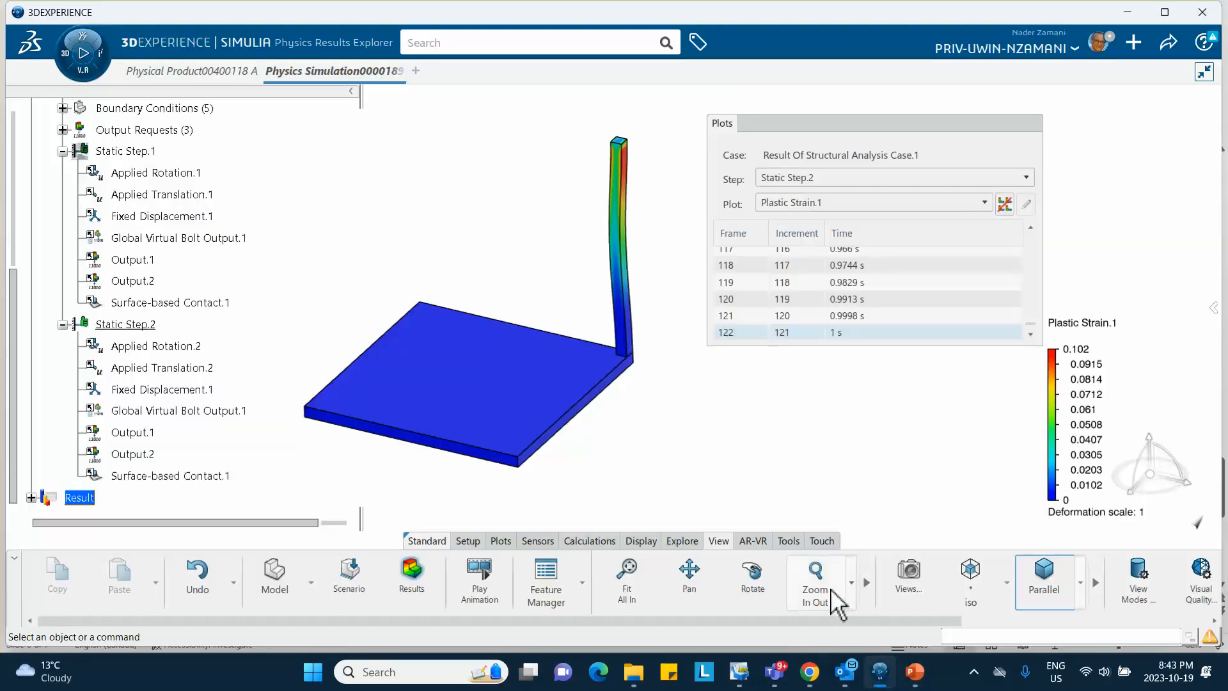
# Animate the plastic strain through both steps, stopping on Static Step.1's bent-column result
pyautogui.click(480, 579)
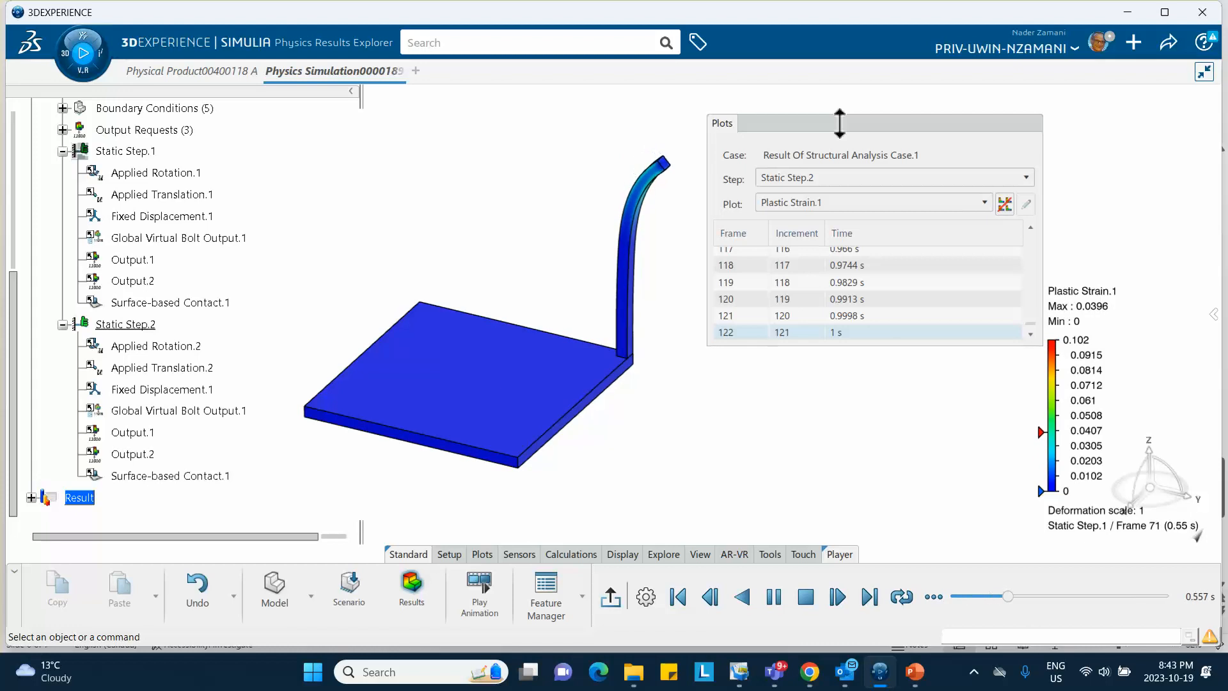
pyautogui.click(611, 597)
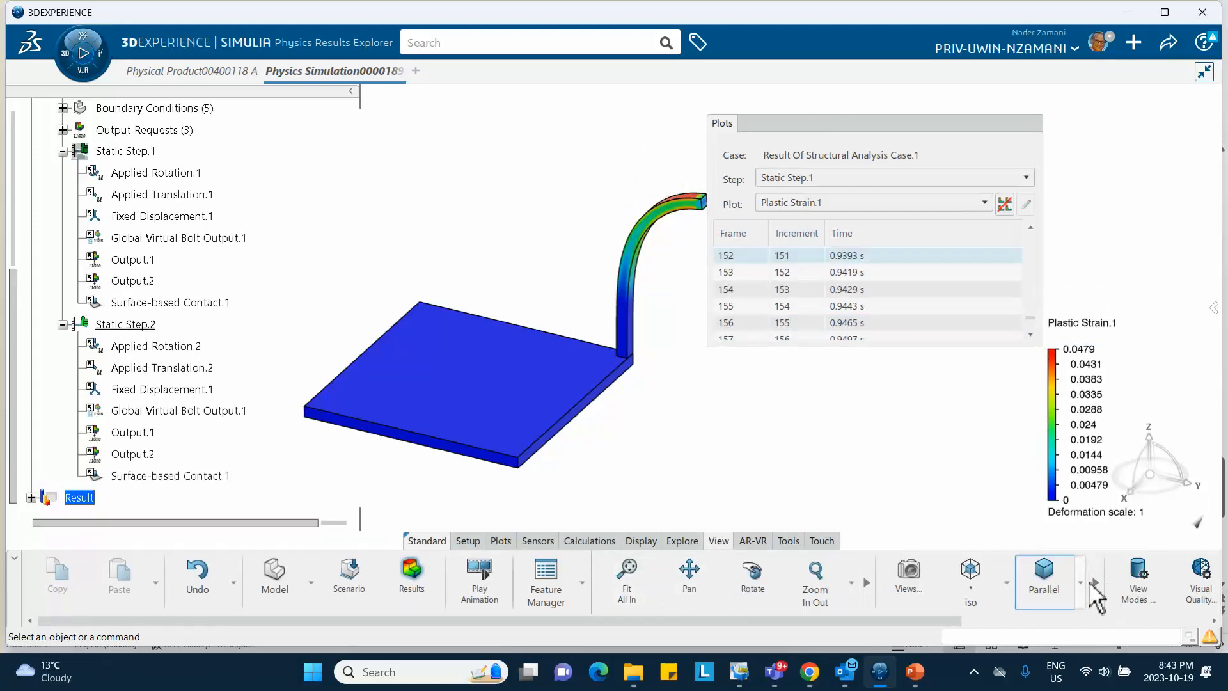